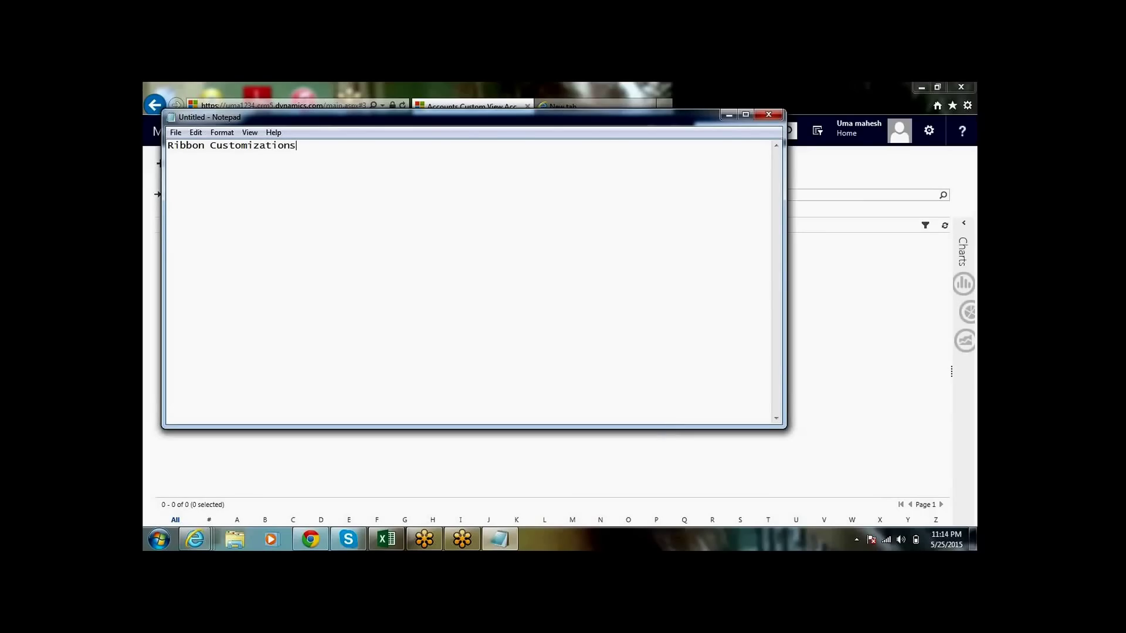
List the ribbon types under the Ribbon Customizations heading: 1.Home ribbons, 2.form ribbons, 3. subgrid ribbons.
type(".  ")
type("1")
type(".")
type("Home")
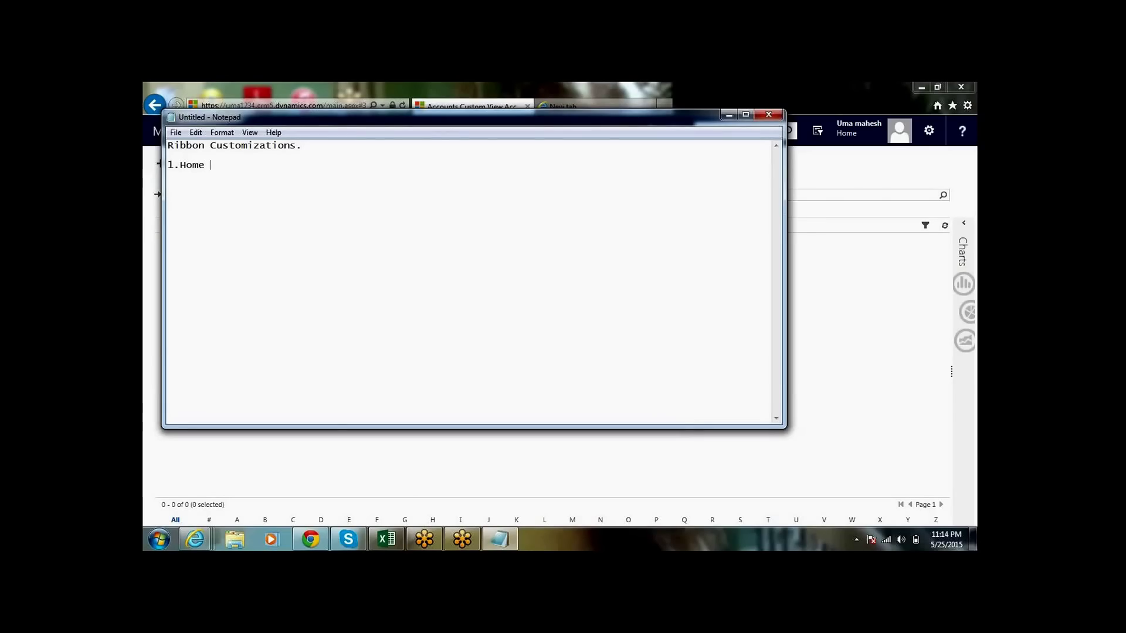
type(" ribbons ")
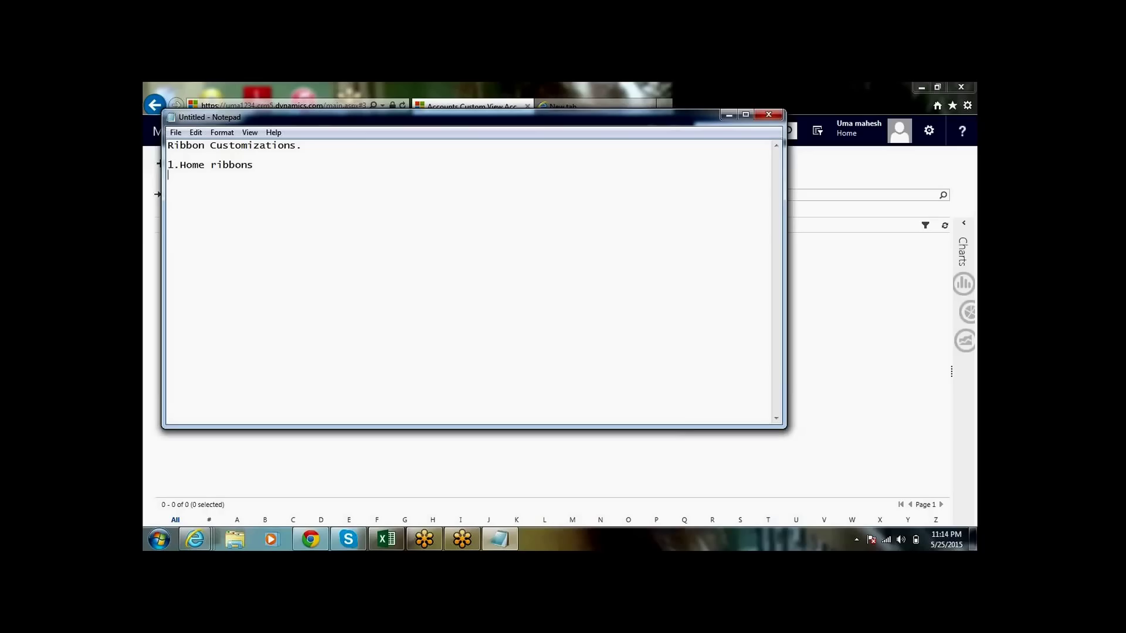
type("2")
type(".for")
type("m")
type(" ribbo")
type("ns ")
type("3.")
type(" sub")
type("grid")
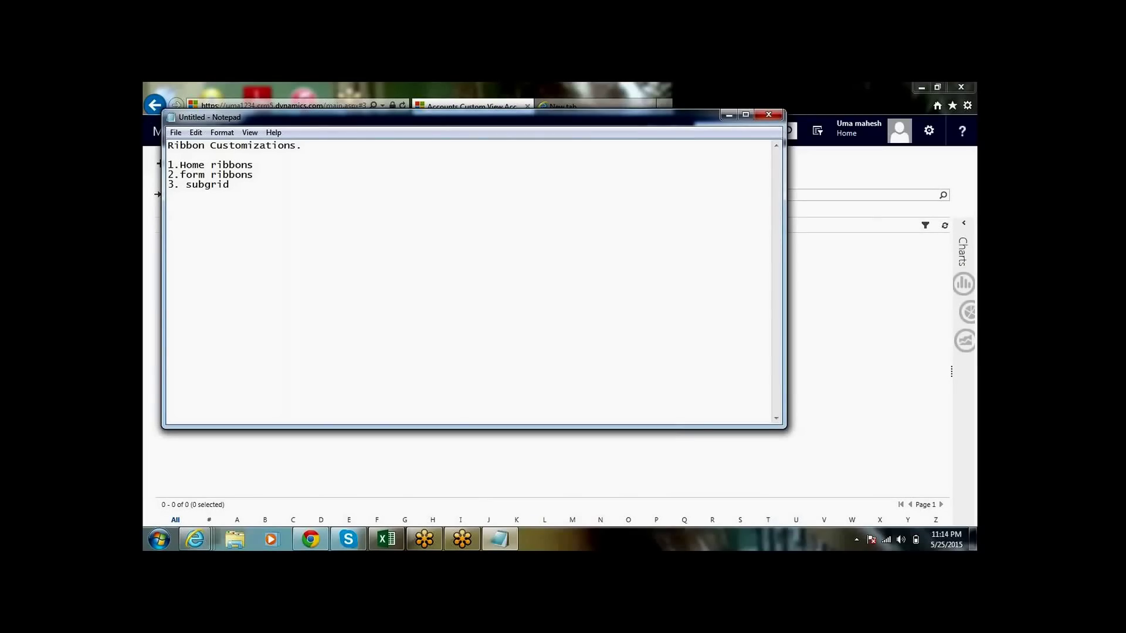
type(" ribbons.")
Switch to Dynamics CRM and show the accounts in the Accounts Being Followed view, ending on the Active Accounts view.
left_click(729, 115)
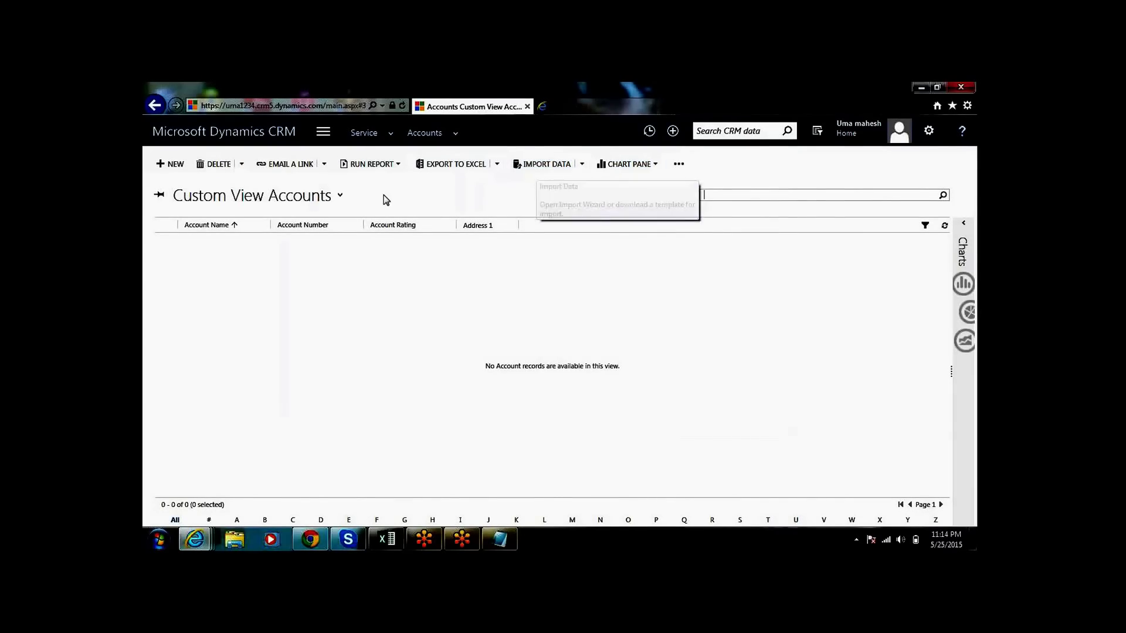
left_click(341, 199)
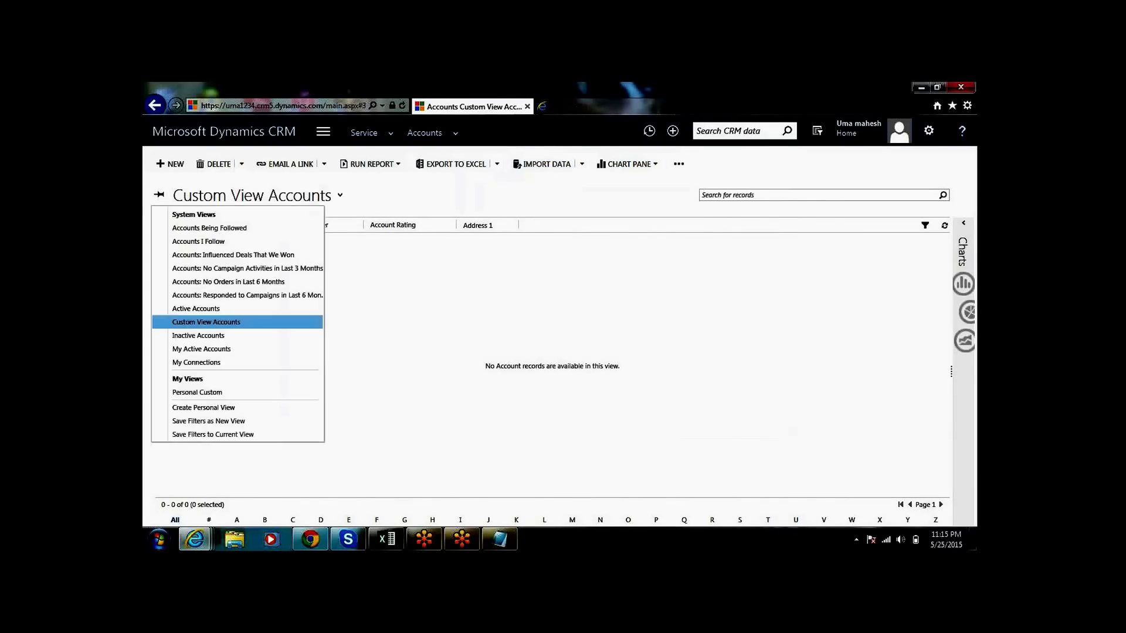
left_click(248, 230)
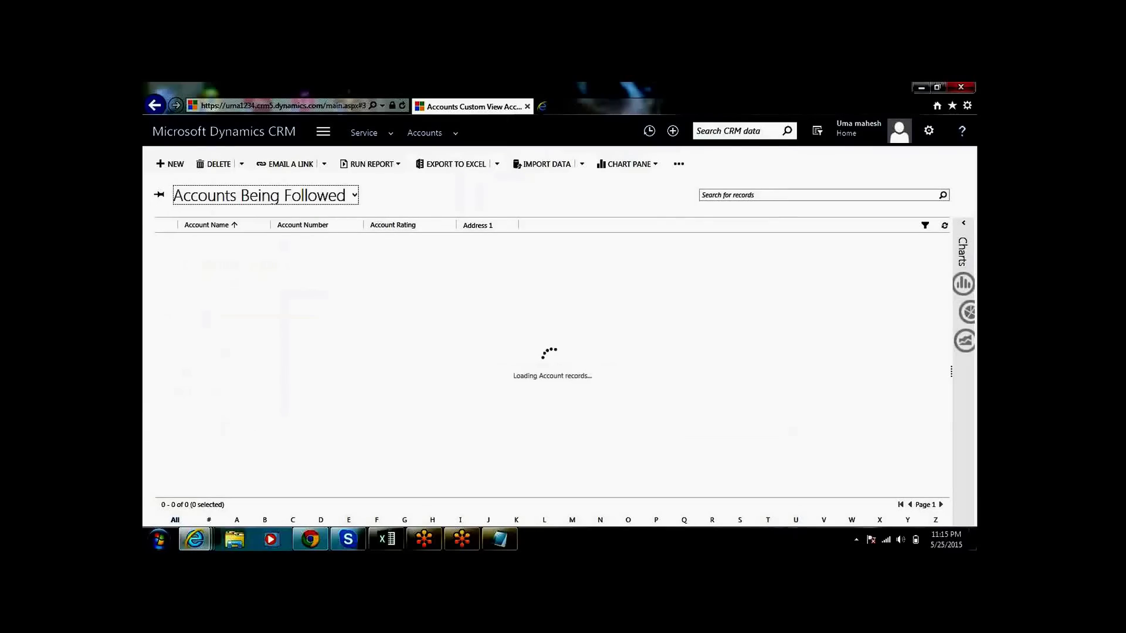
left_click(341, 195)
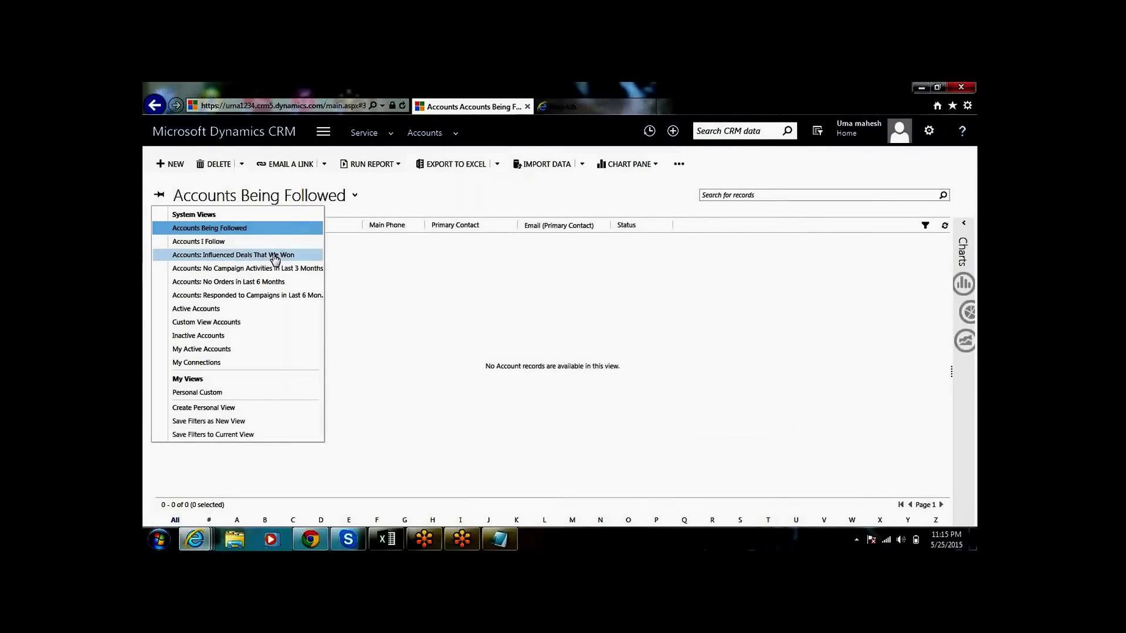
left_click(240, 308)
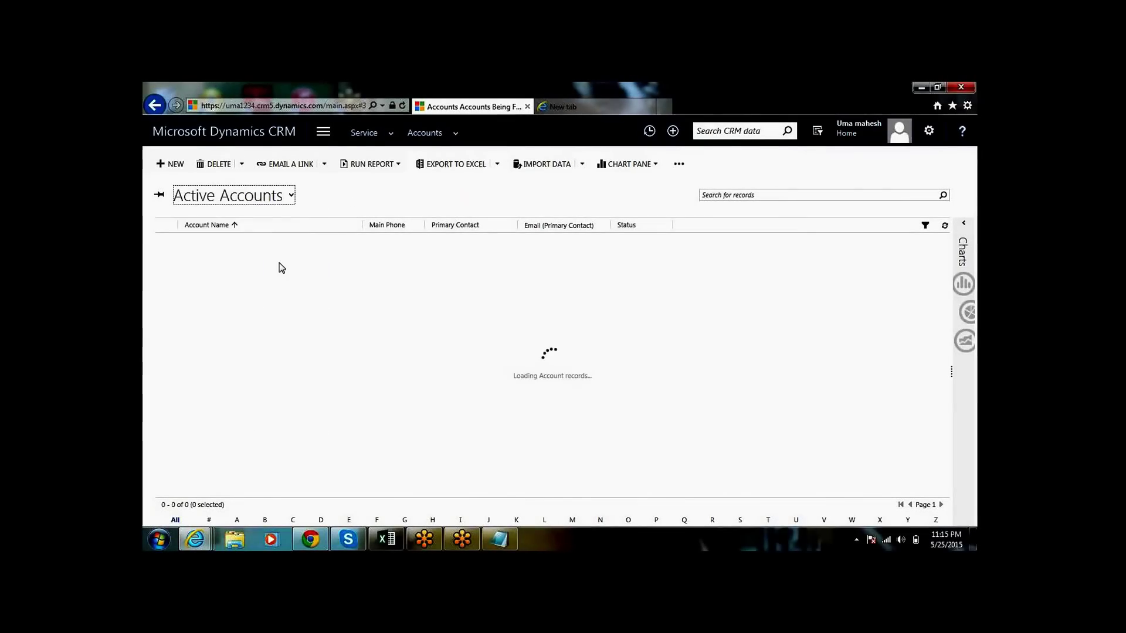
Open the A. Datum Corporation (sample) account record and dismiss the script errors.
left_click(319, 245)
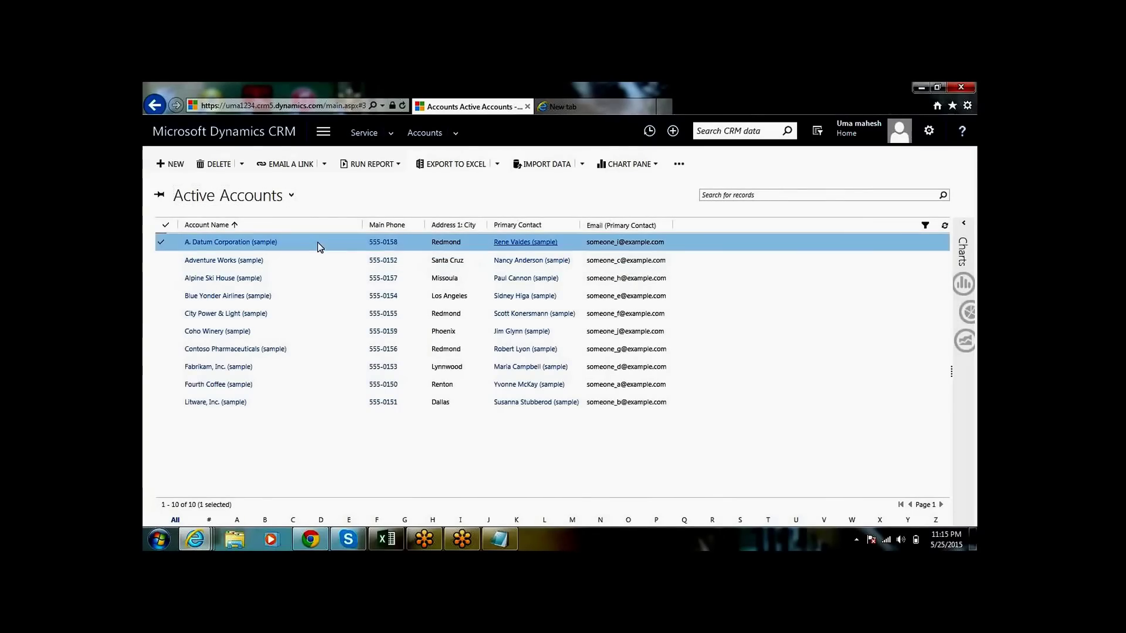
double_click(318, 245)
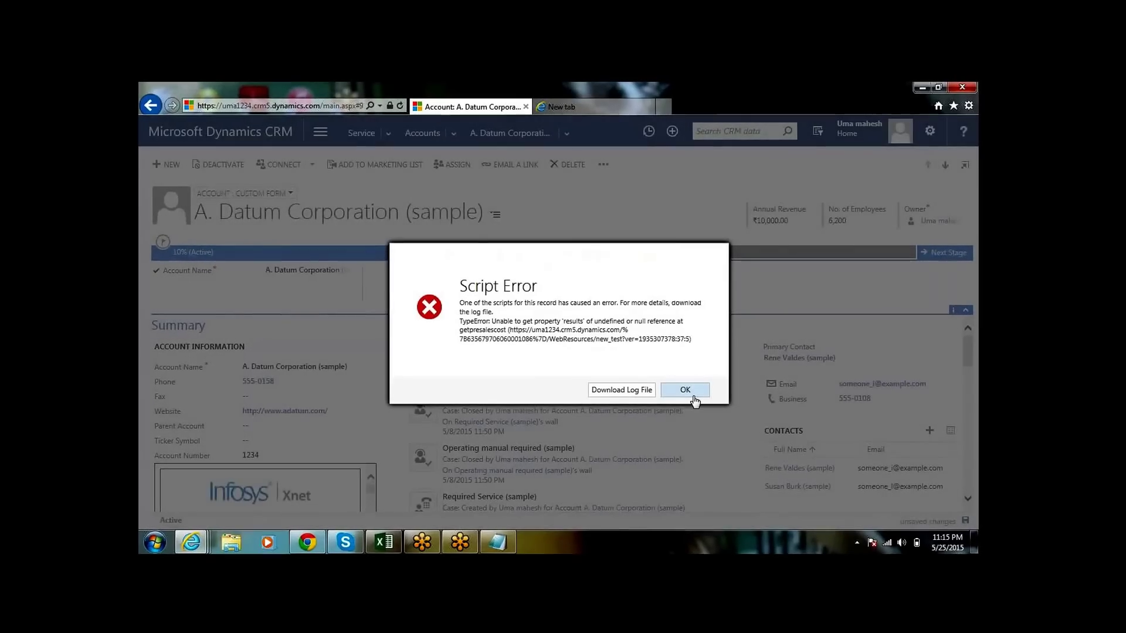
left_click(689, 391)
left_click(683, 391)
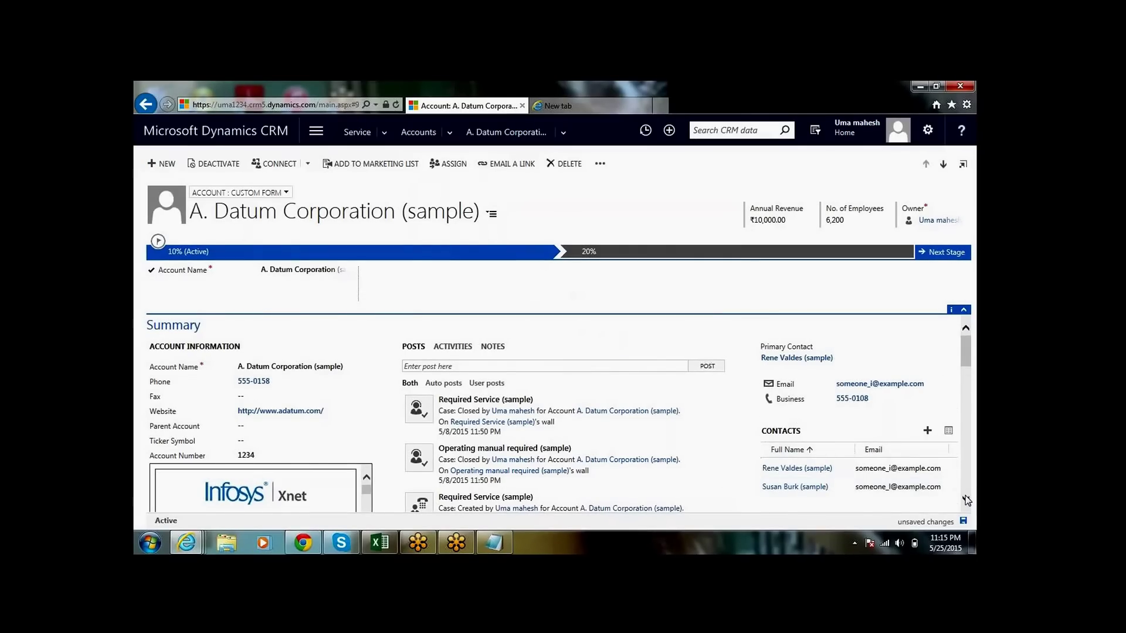
Look through the subgrids on the account form and open the Contact Associated View.
scroll(966, 499, "down", 5)
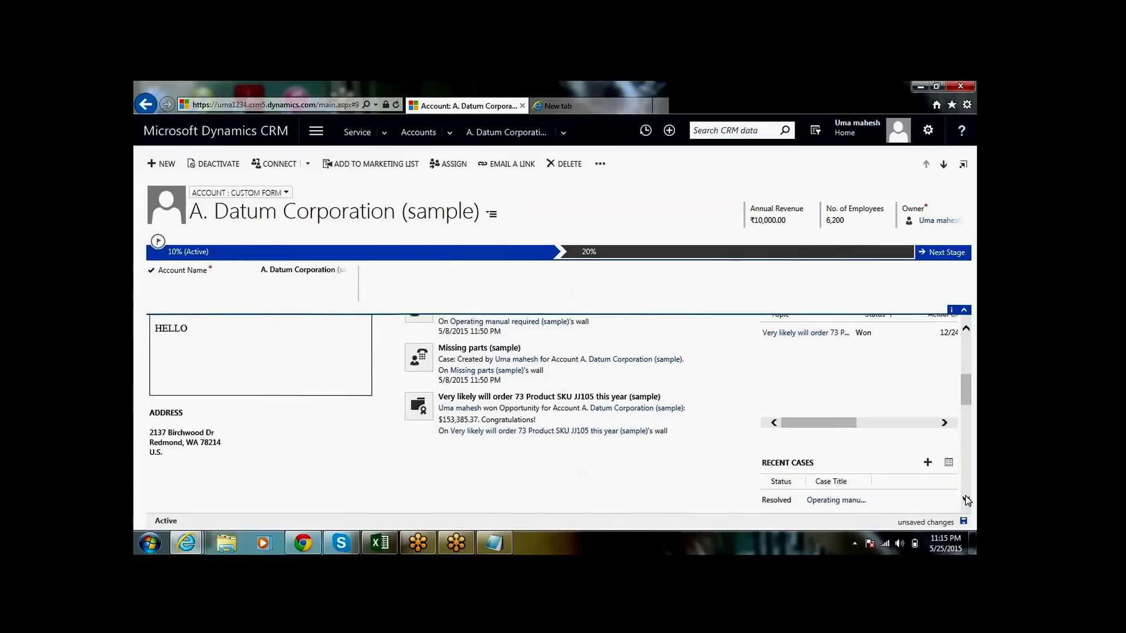
scroll(966, 499, "down", 4)
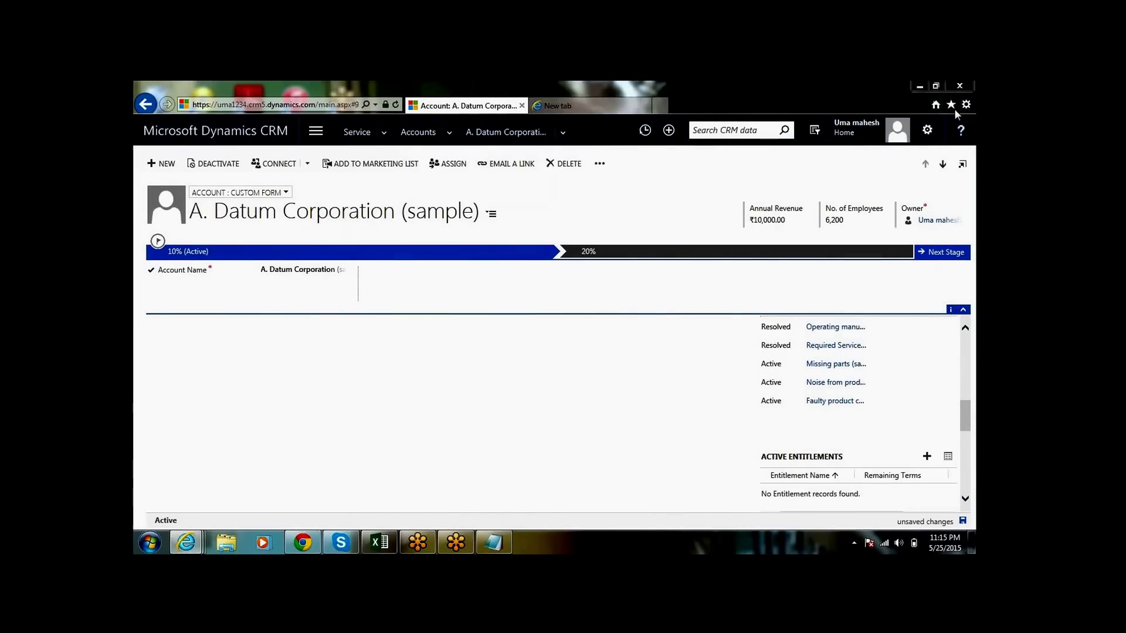
left_click(948, 458)
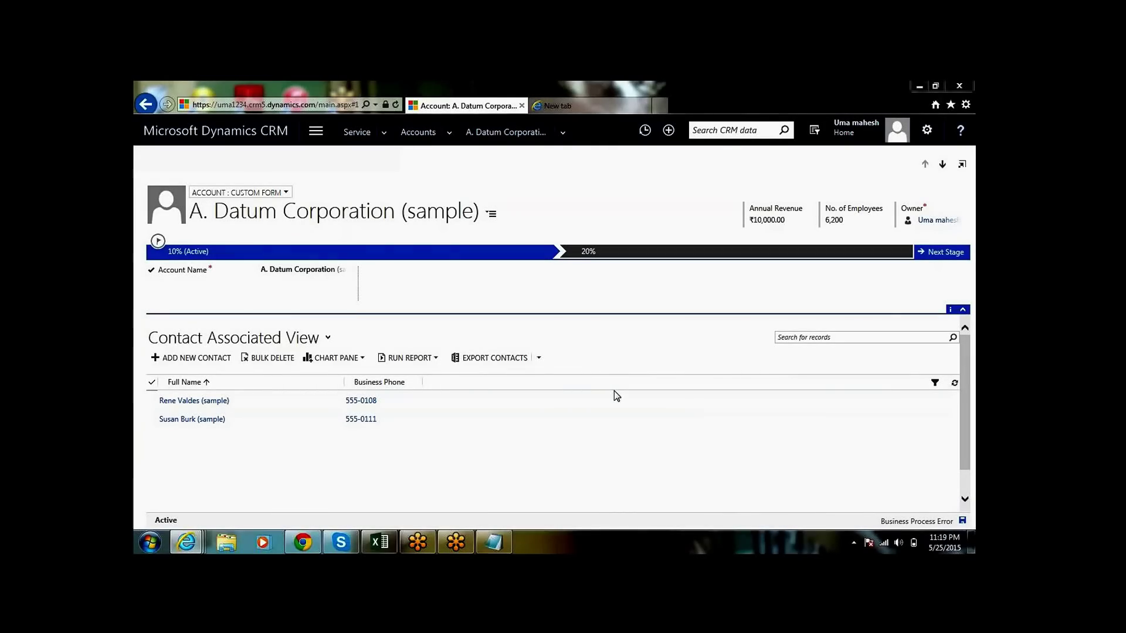
Open the Solutions list in the Settings area and select the ribbon solution.
left_click(317, 133)
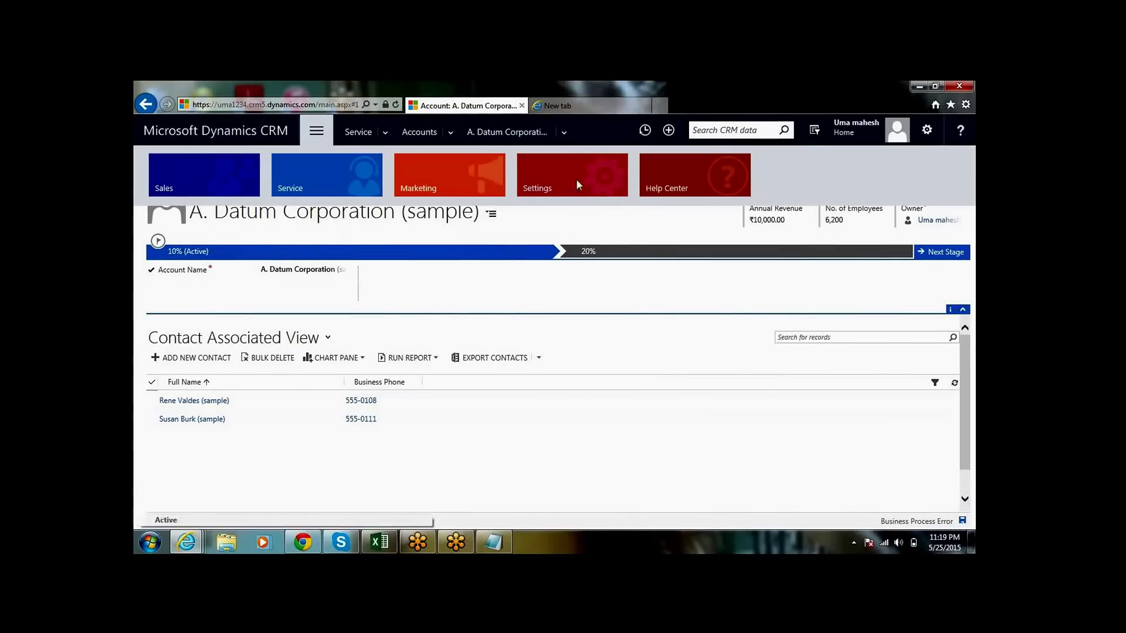
left_click(592, 166)
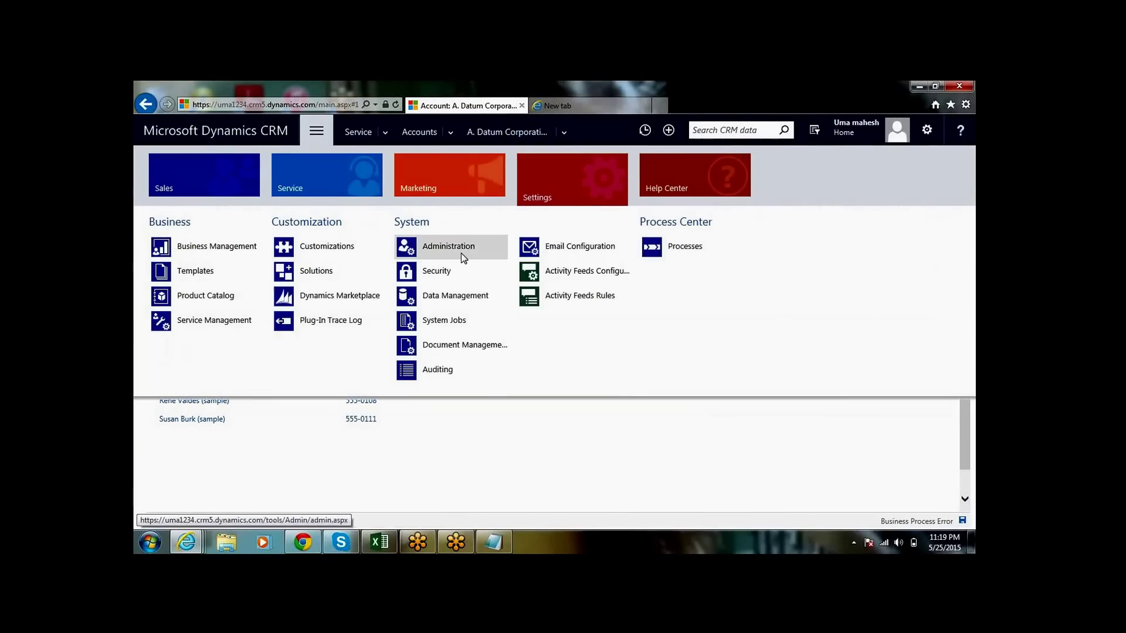
left_click(317, 279)
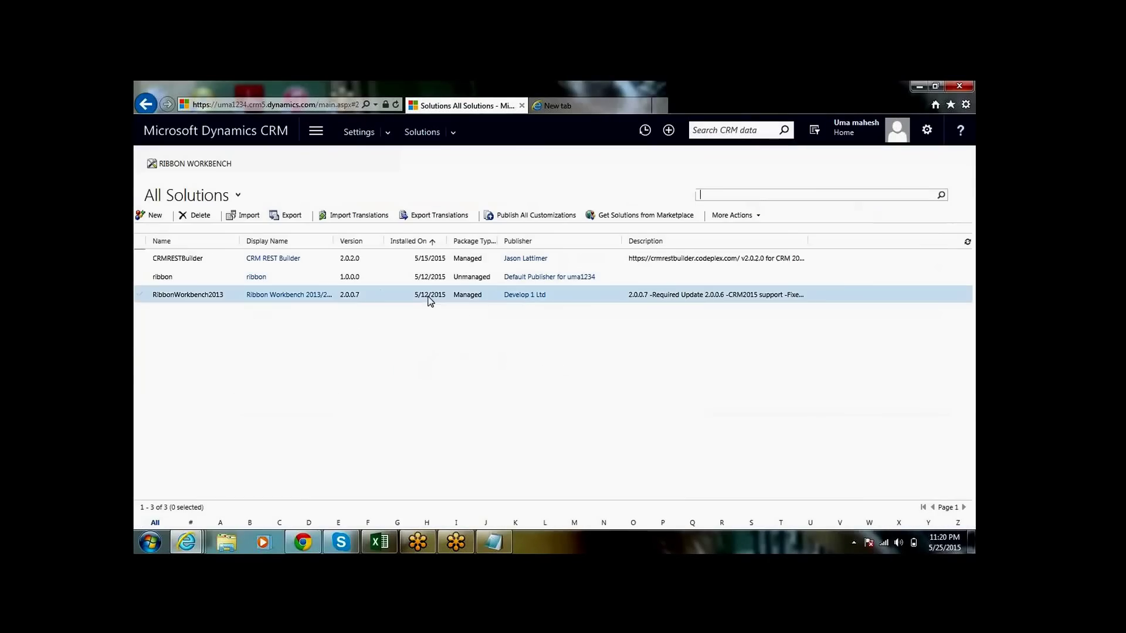
left_click(289, 280)
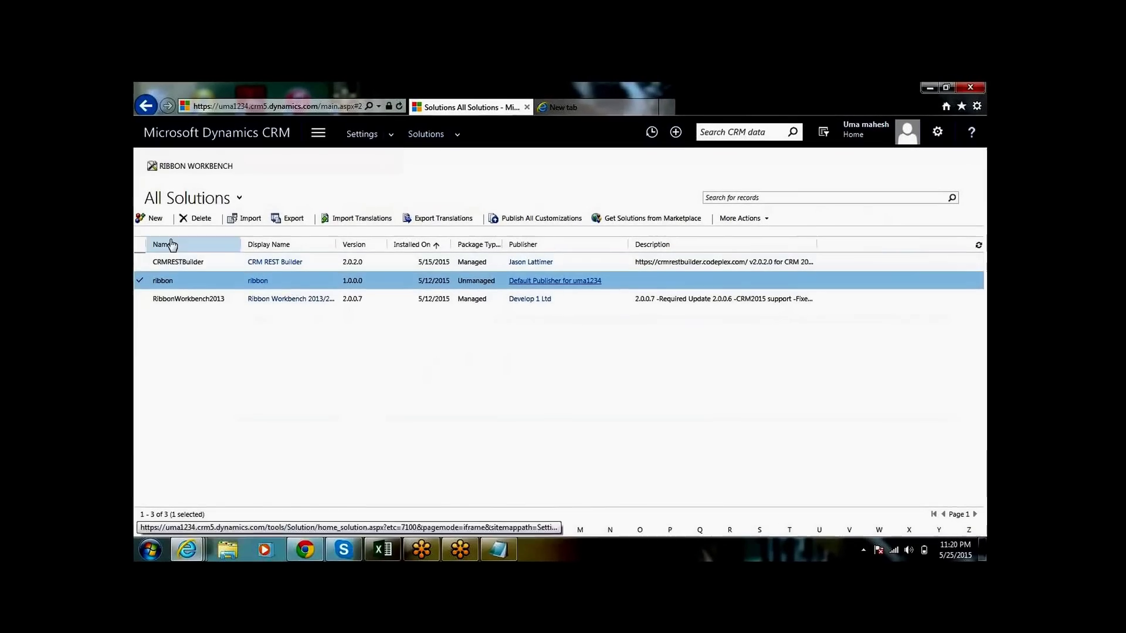
Create and save a new solution named ribbon customizations with the organization's default publisher and version 1.0.0.0.
left_click(154, 224)
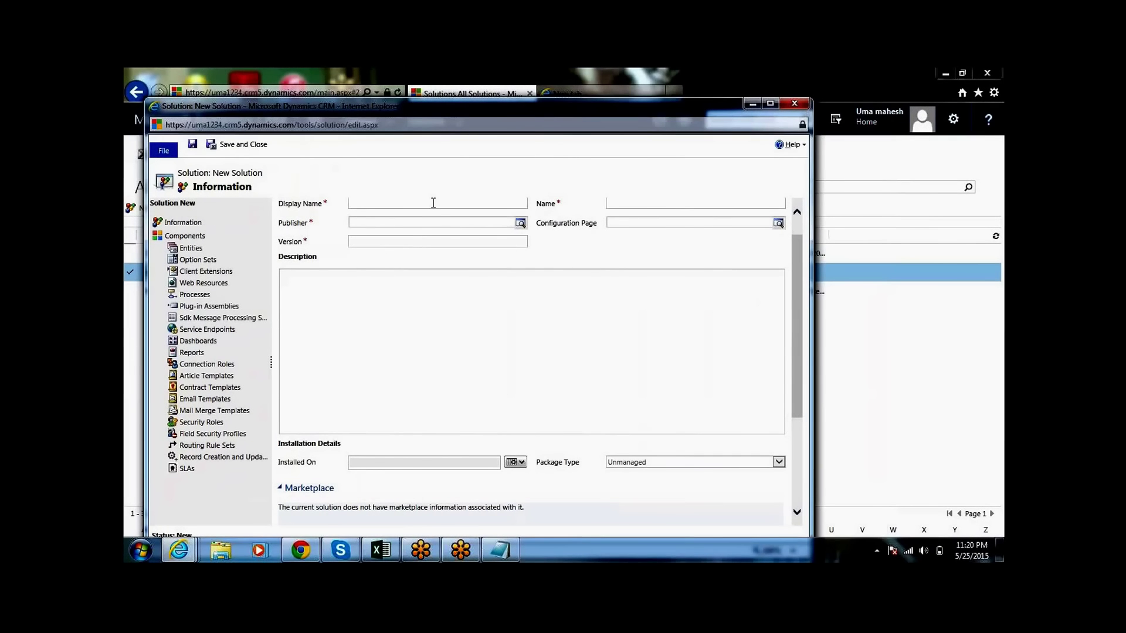
type("ribbon customizations")
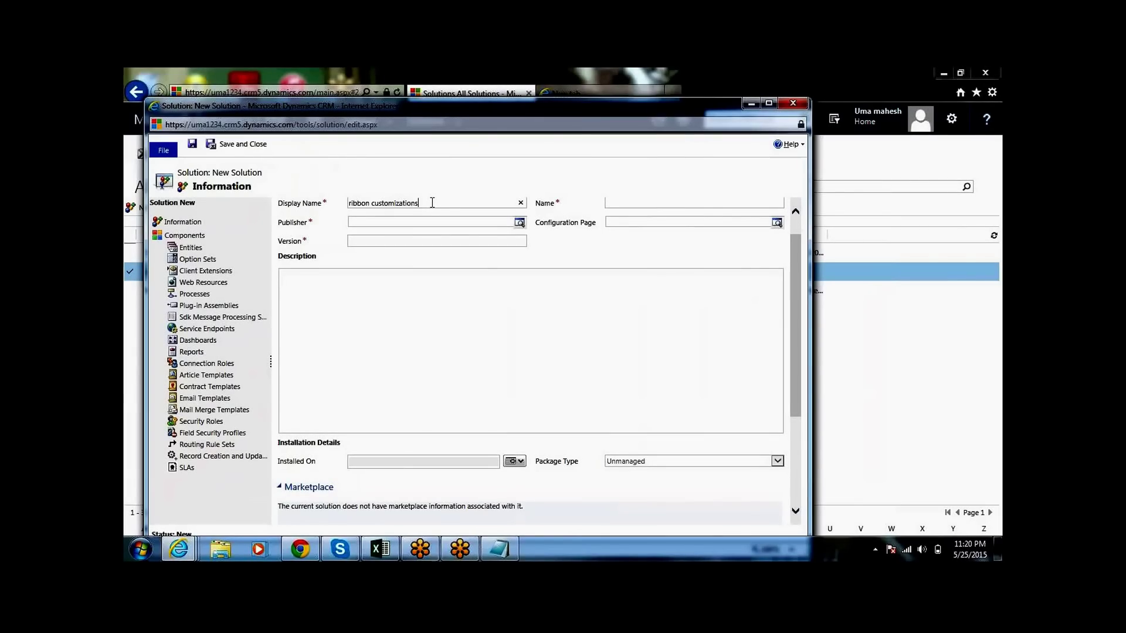
left_click(660, 203)
left_click(434, 224)
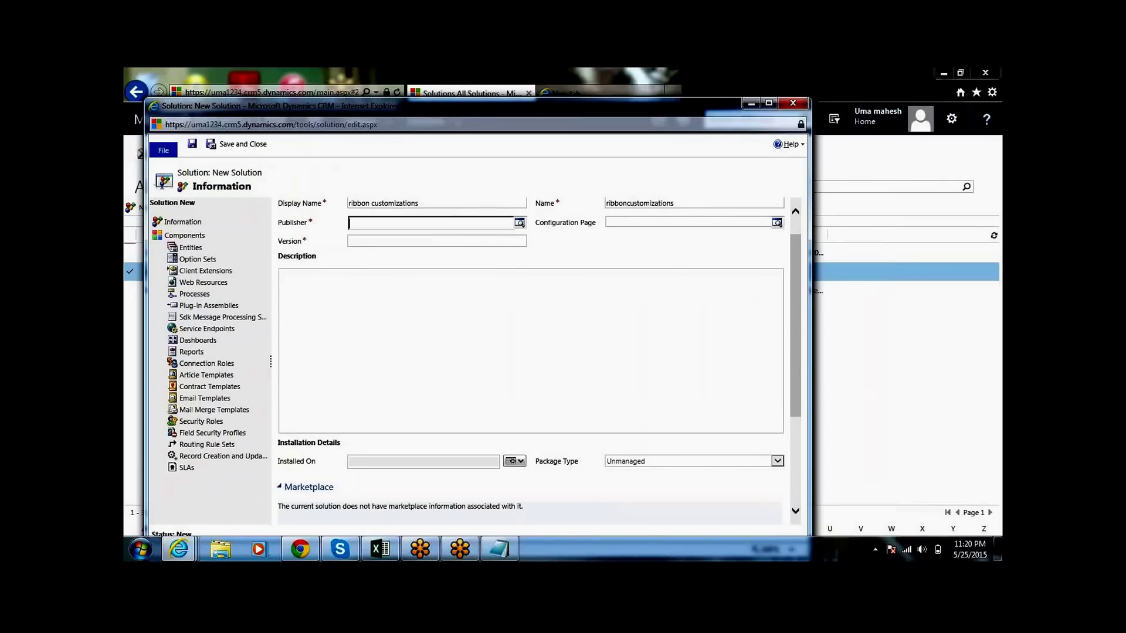
left_click(518, 222)
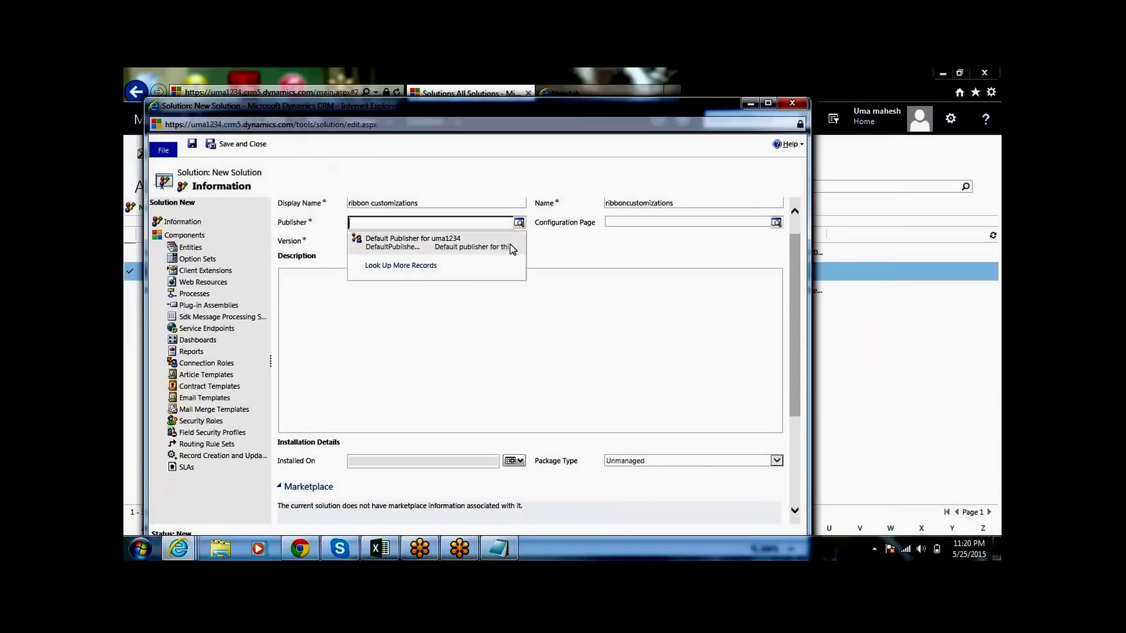
left_click(487, 252)
left_click(457, 241)
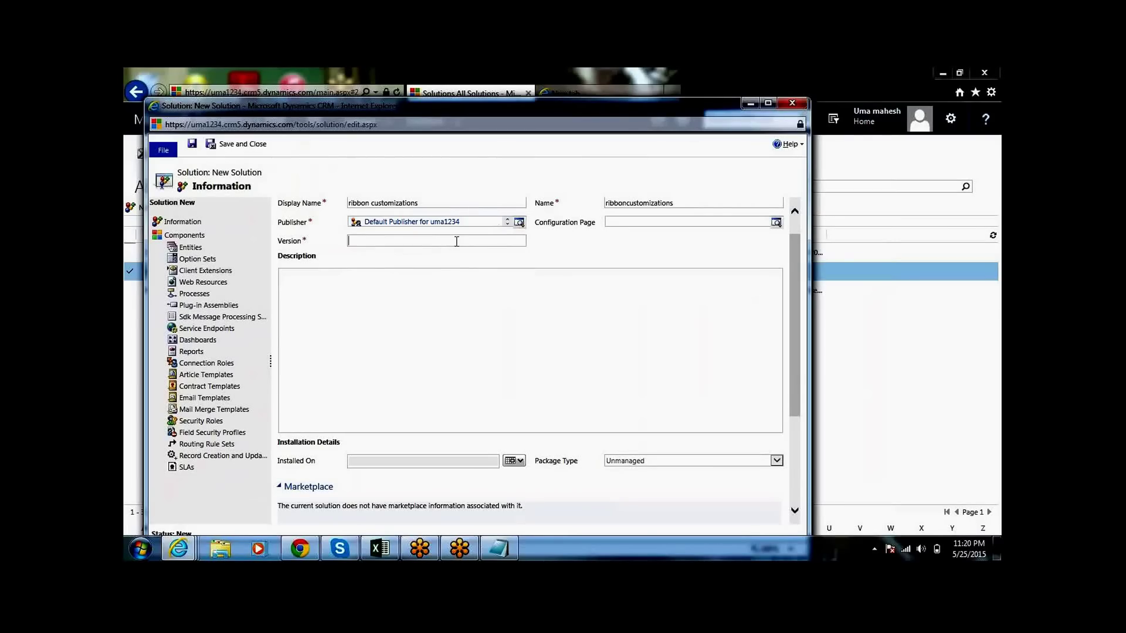
type("1.0.0.0")
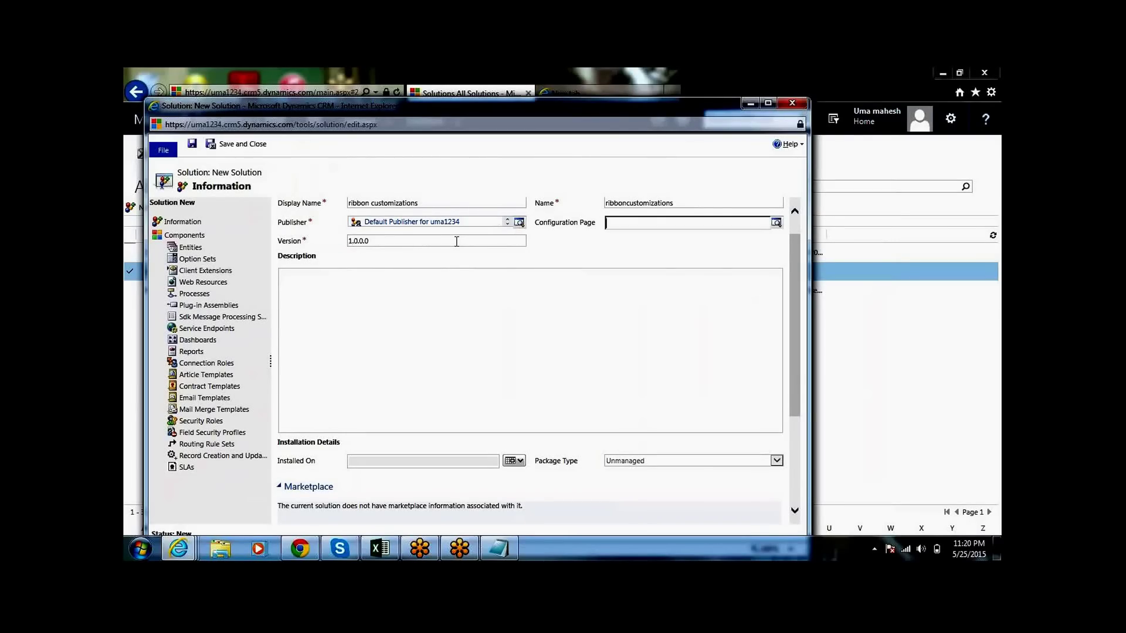
left_click(518, 304)
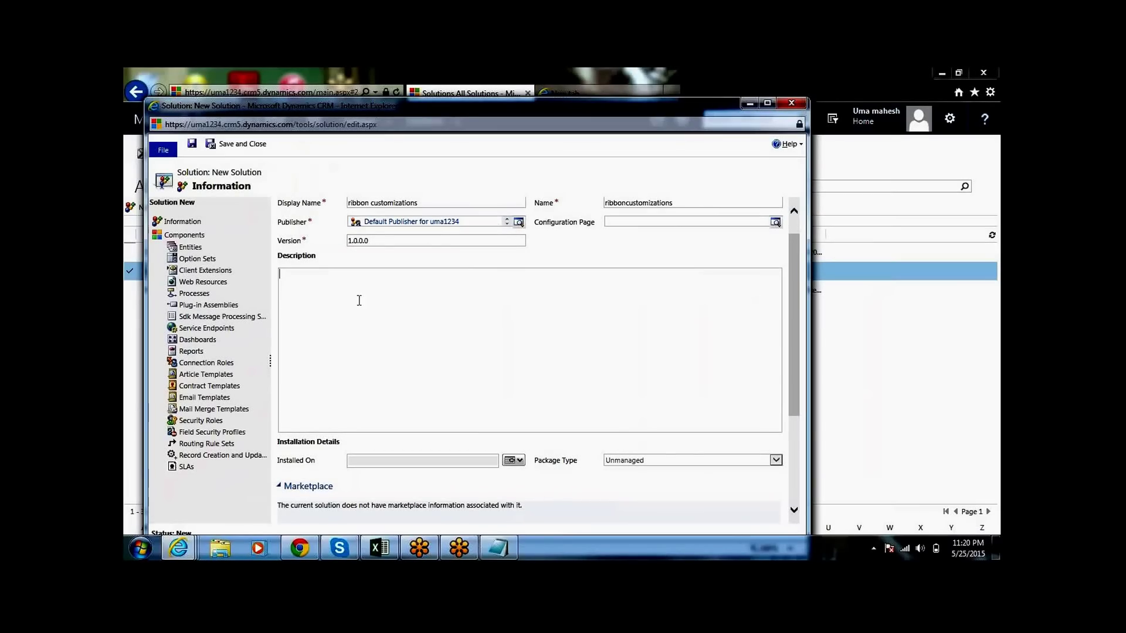
left_click(192, 148)
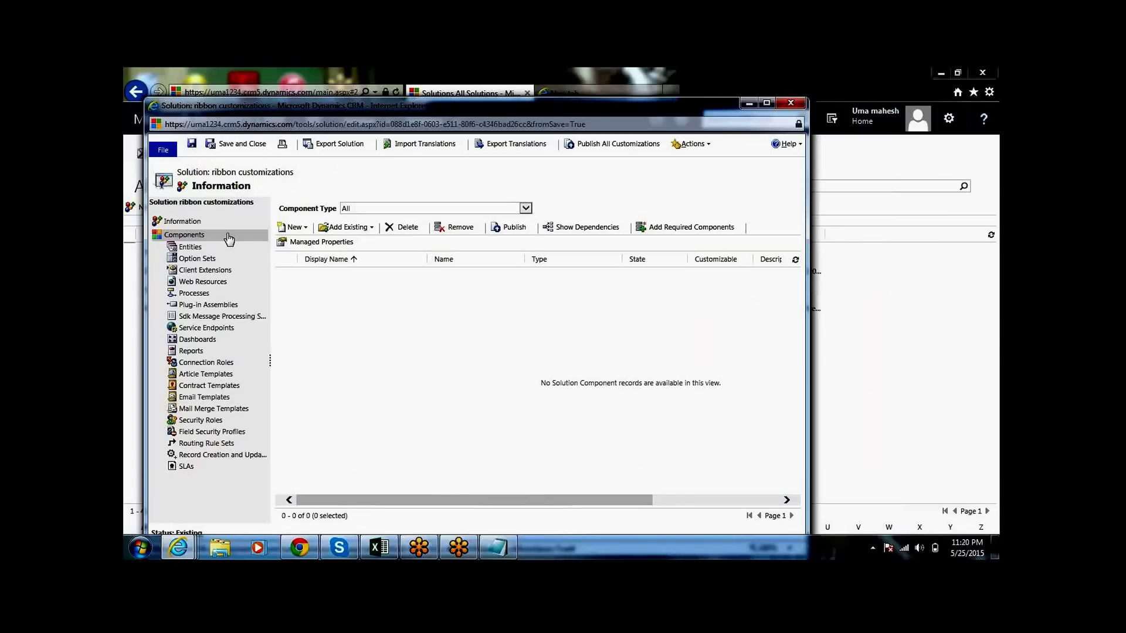
left_click(304, 229)
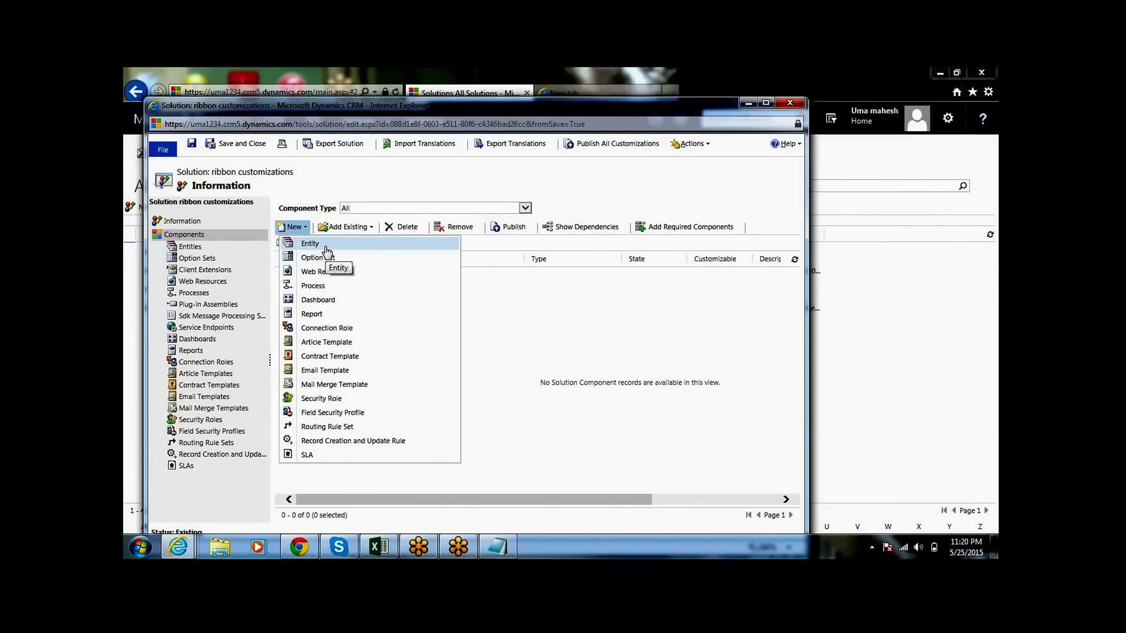
left_click(317, 245)
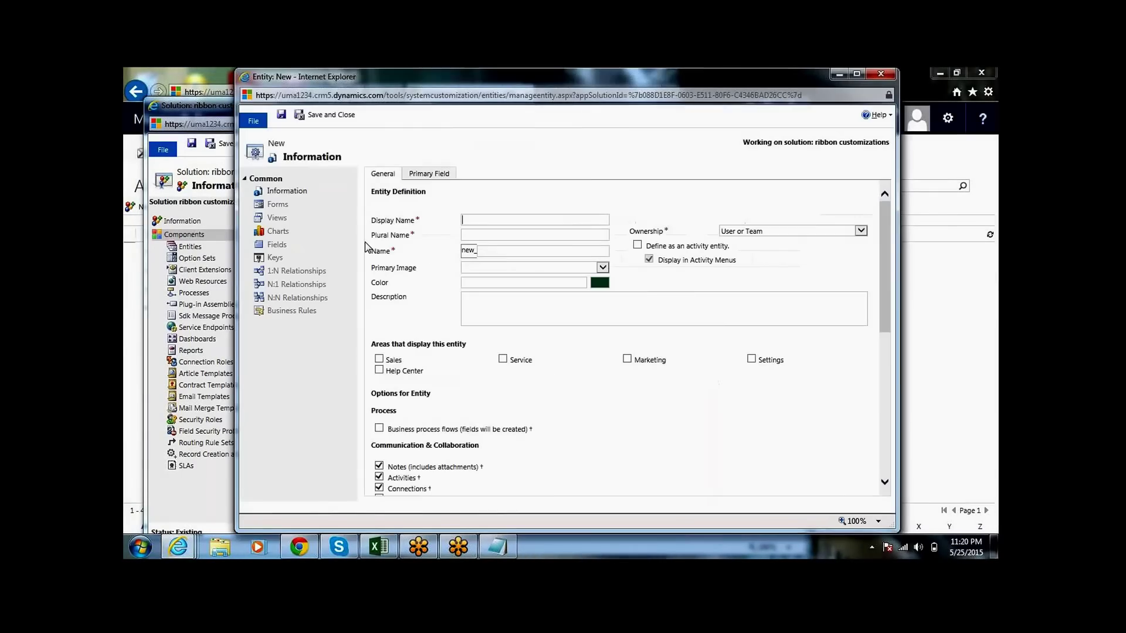
left_click(888, 79)
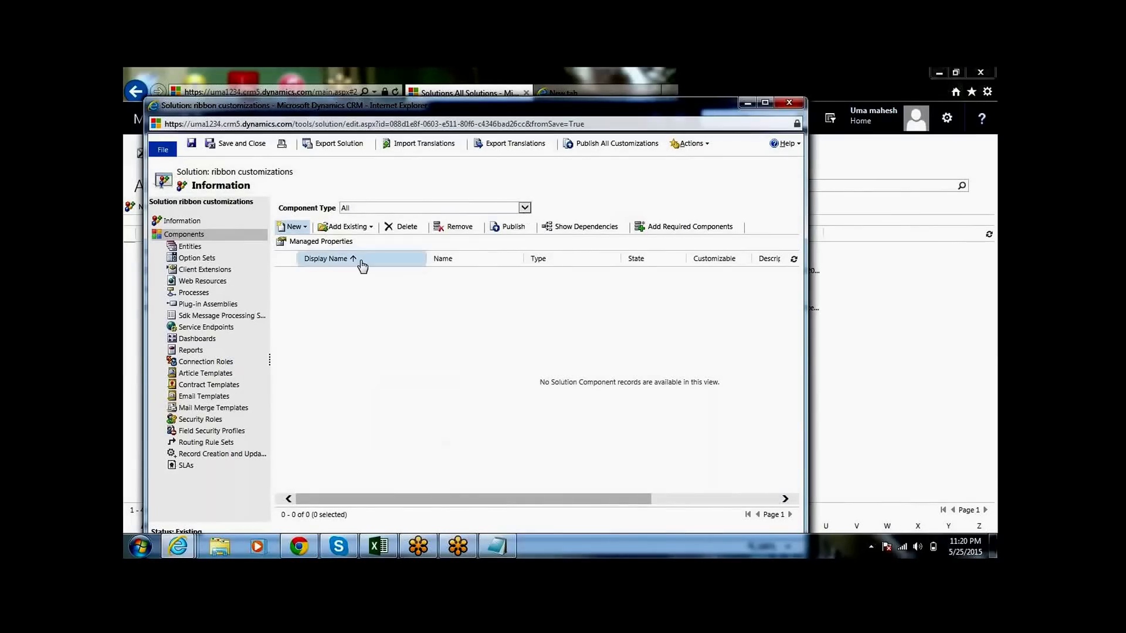
Add the existing Contact entity to the ribbon customizations solution without its required components, and save and close the solution.
left_click(370, 228)
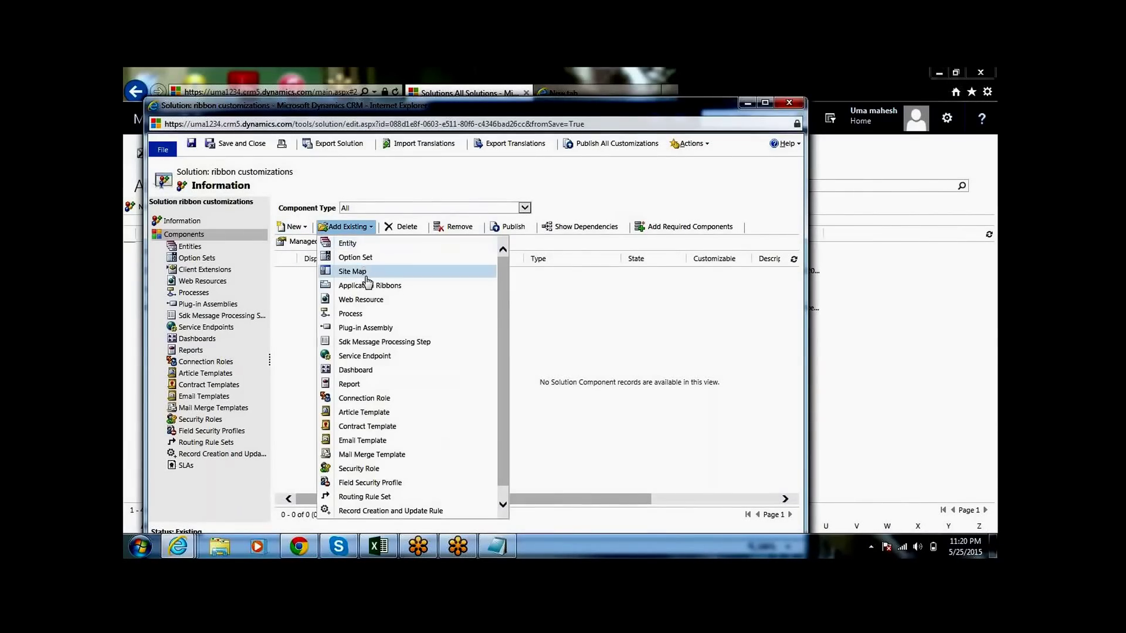
left_click(349, 243)
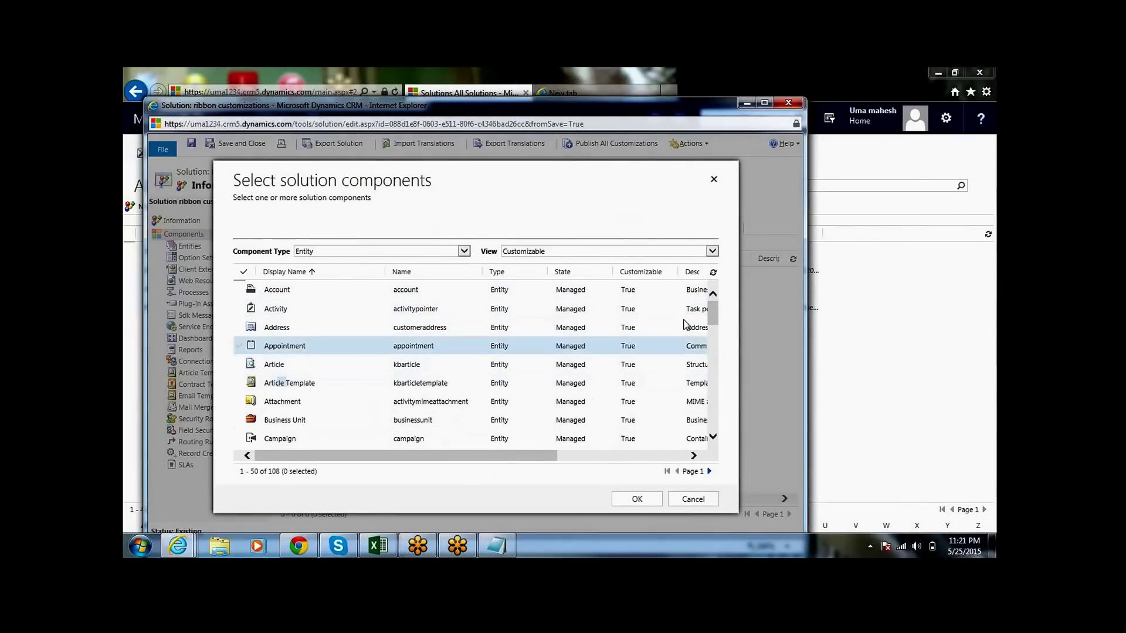
scroll(715, 326, "down", 1)
left_click_drag(715, 327, 710, 356)
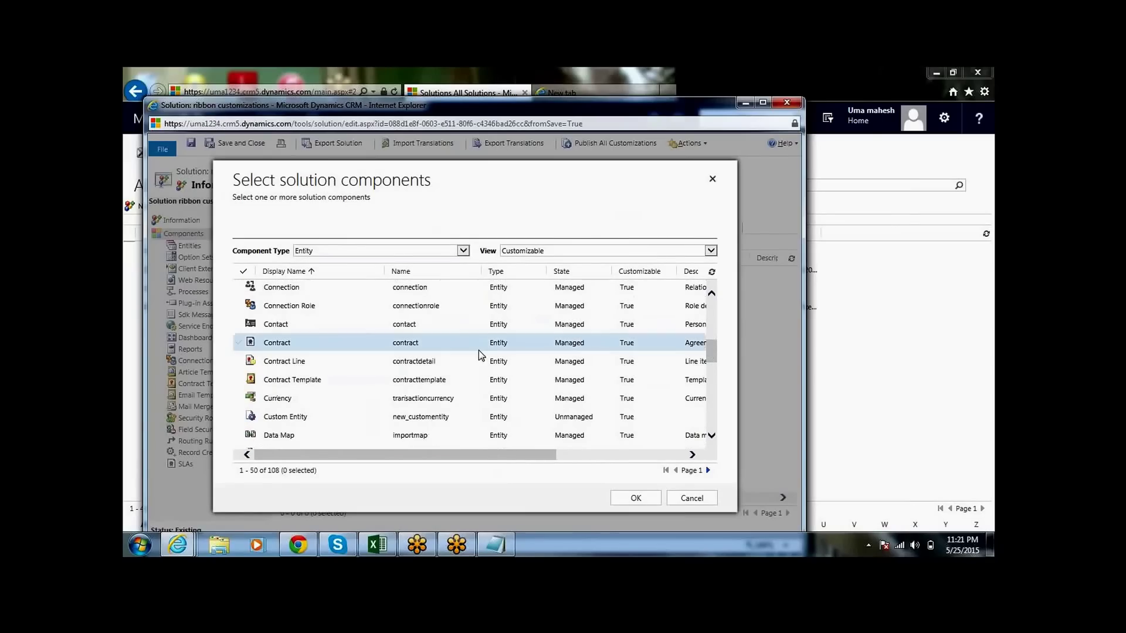
left_click(327, 326)
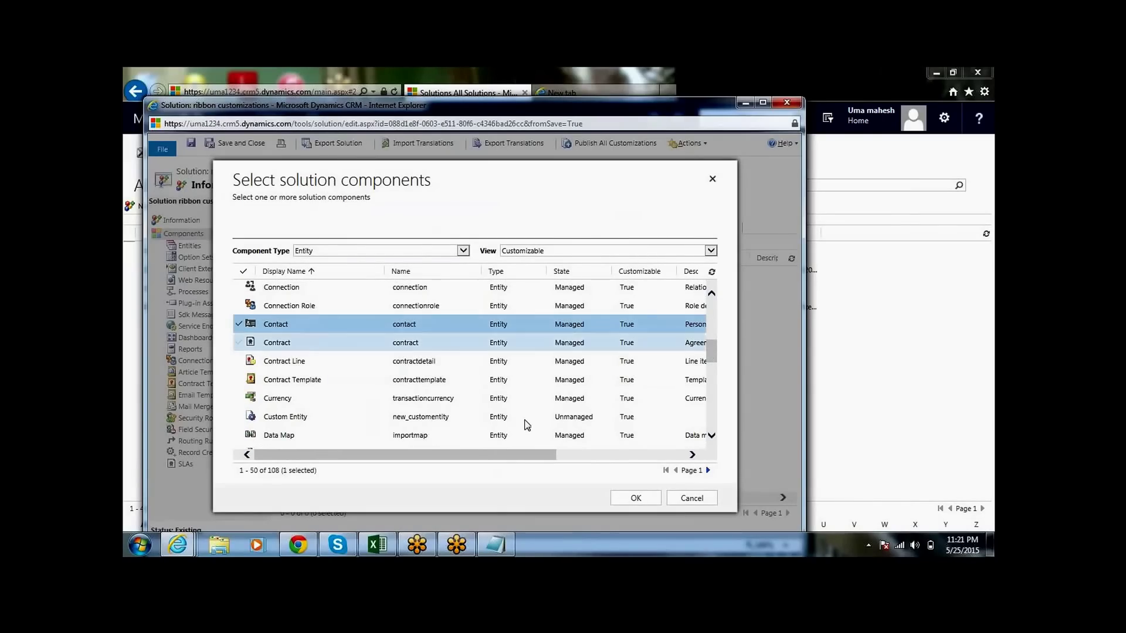
left_click(637, 499)
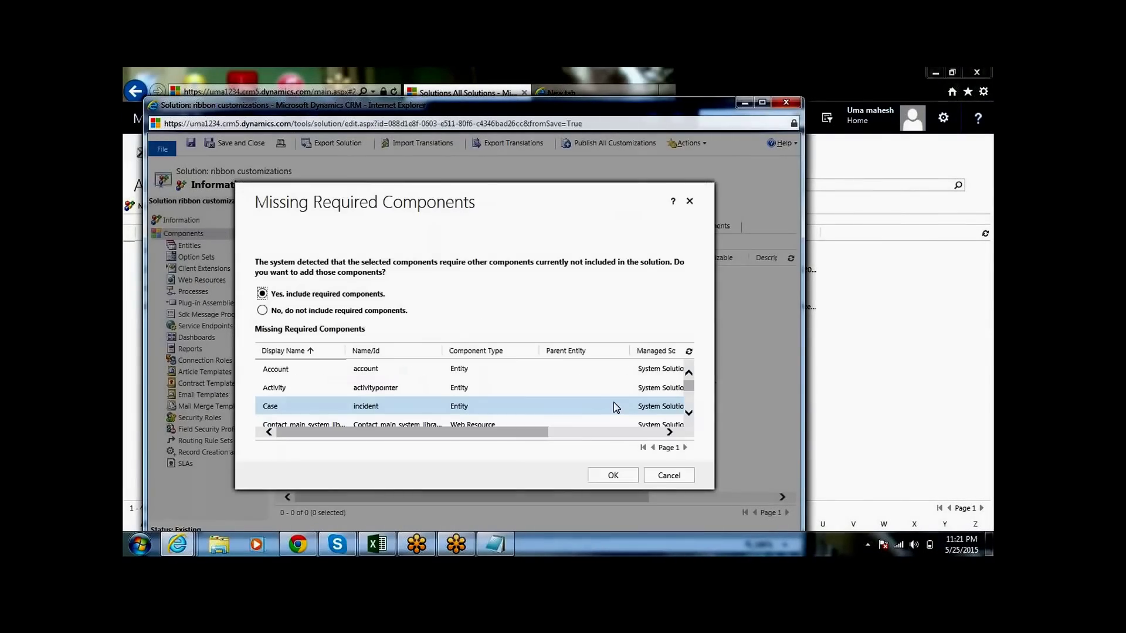
left_click(262, 311)
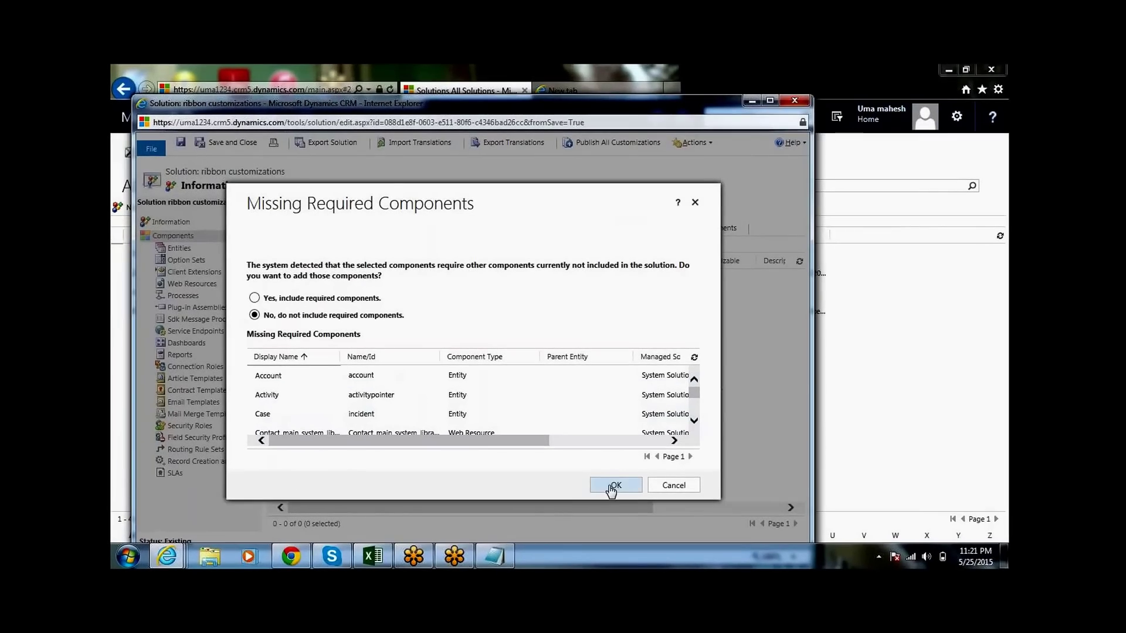
left_click(612, 487)
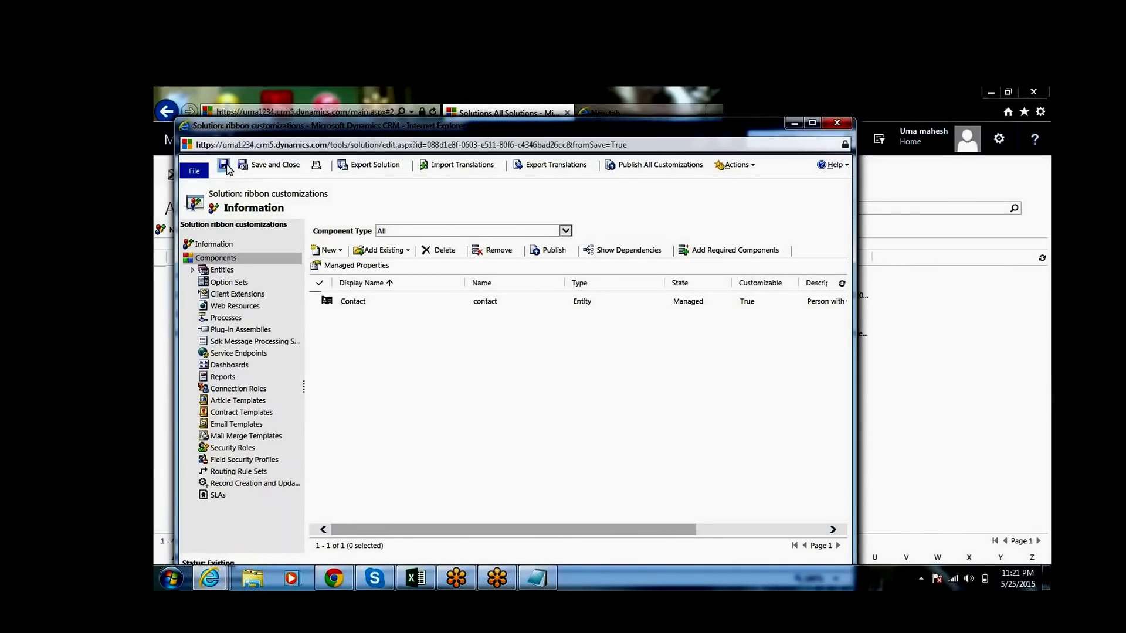
left_click(276, 165)
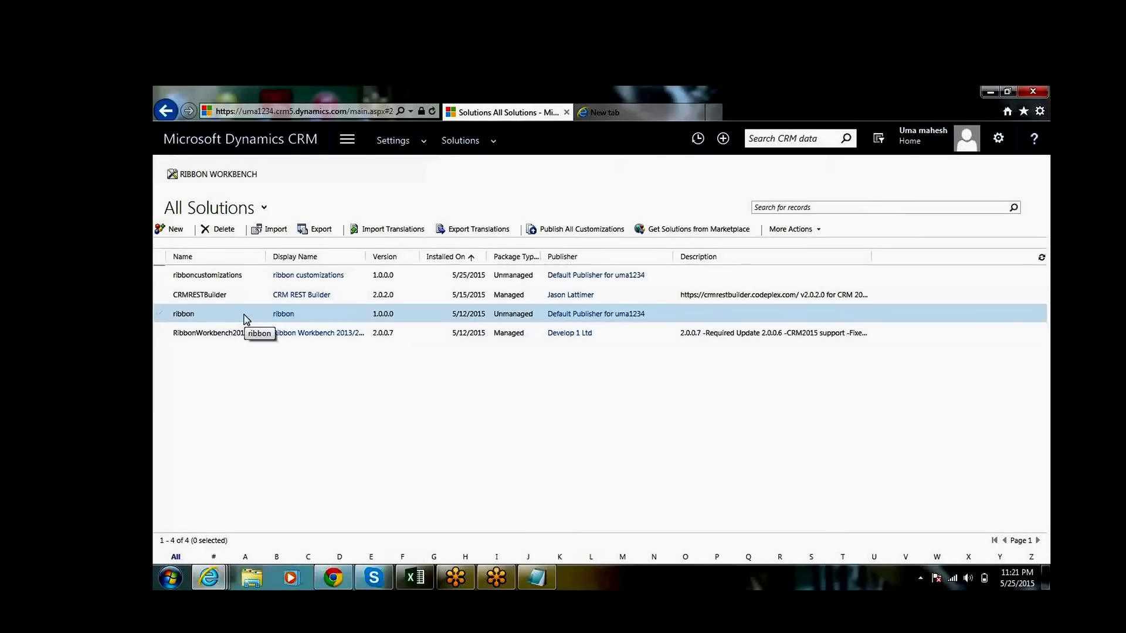
Export the ribboncustomizations solution as an unmanaged package targeting CRM version 7.1, without any additional system settings.
left_click(245, 280)
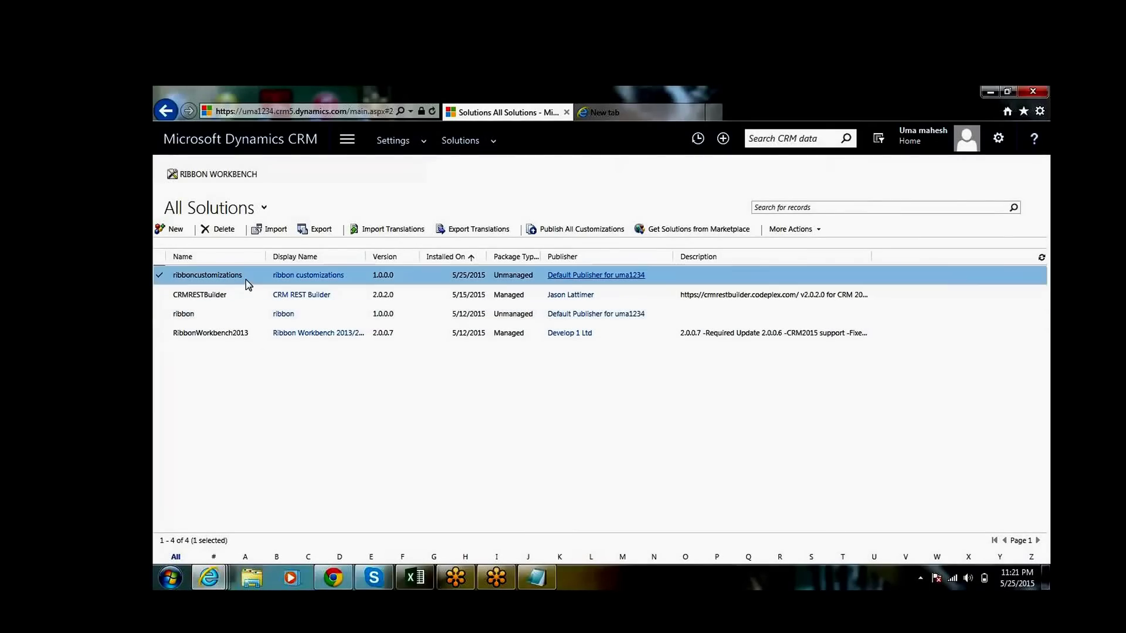
left_click(319, 230)
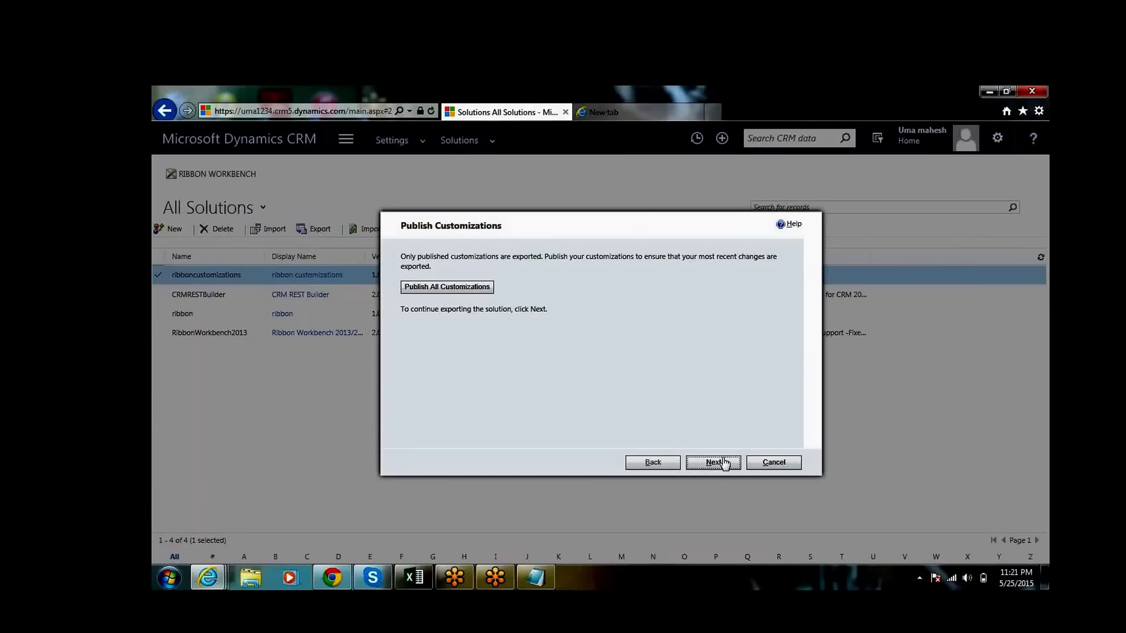
left_click(713, 462)
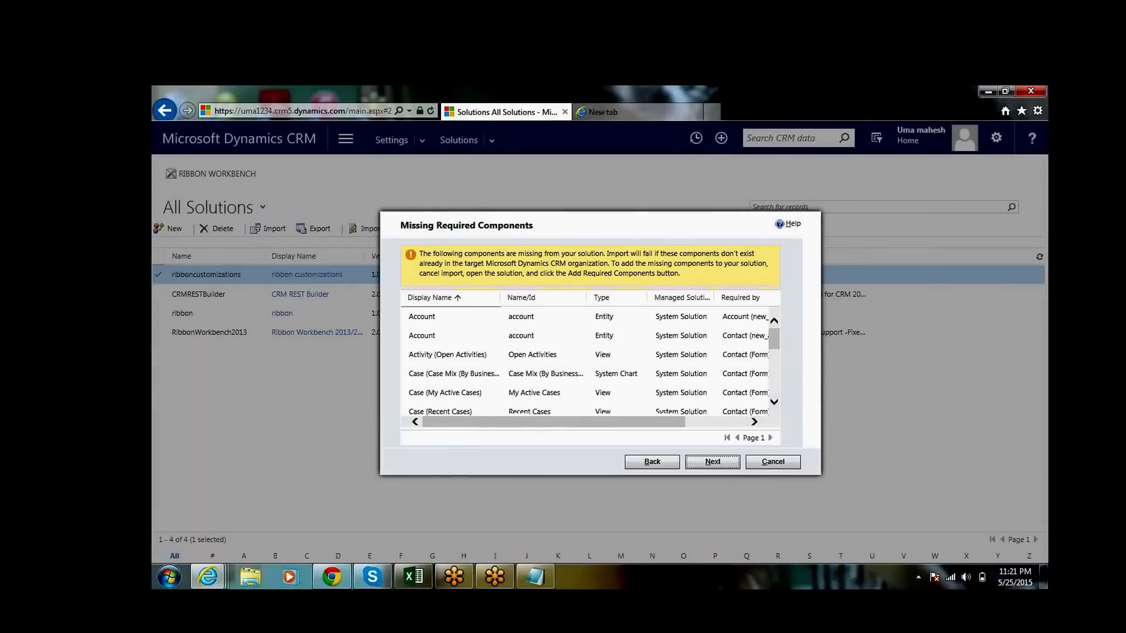
left_click(709, 462)
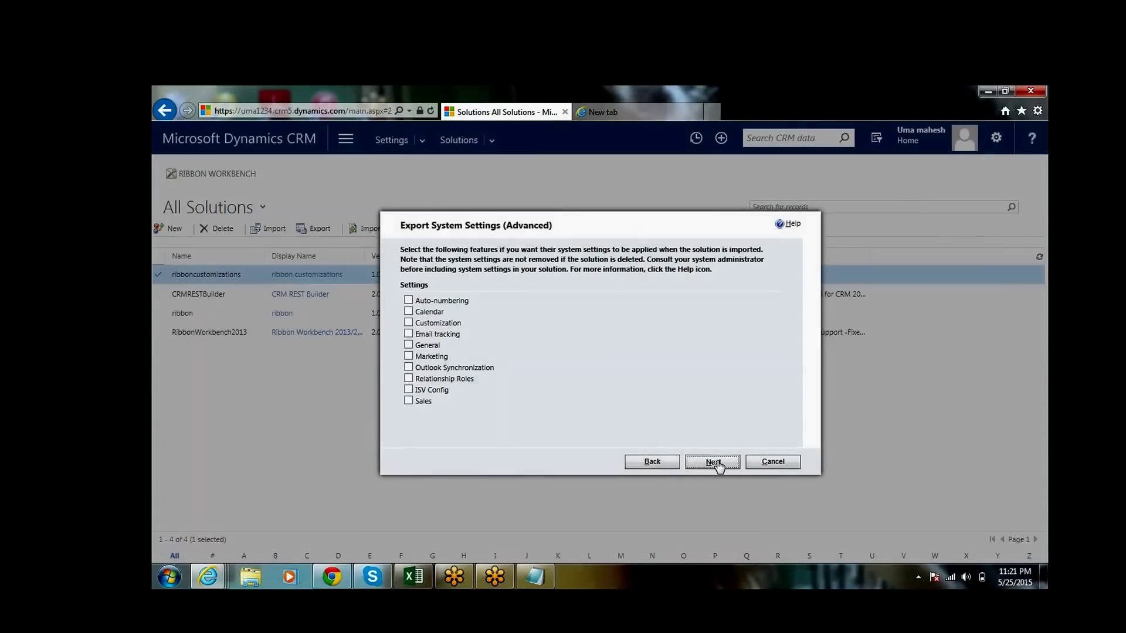
left_click(717, 463)
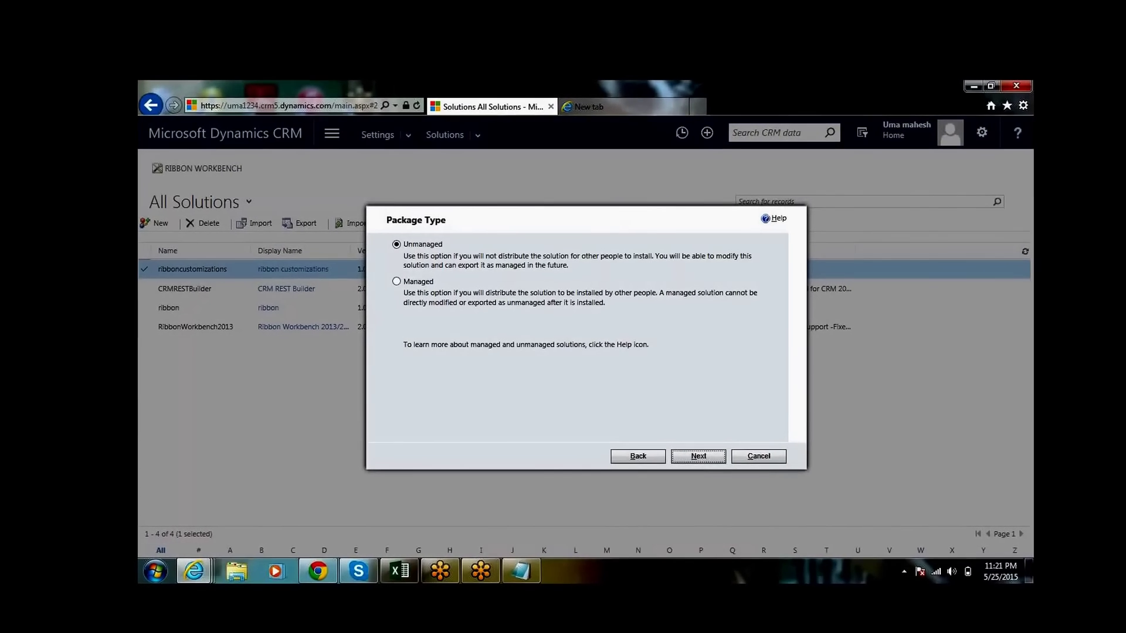
key("Return")
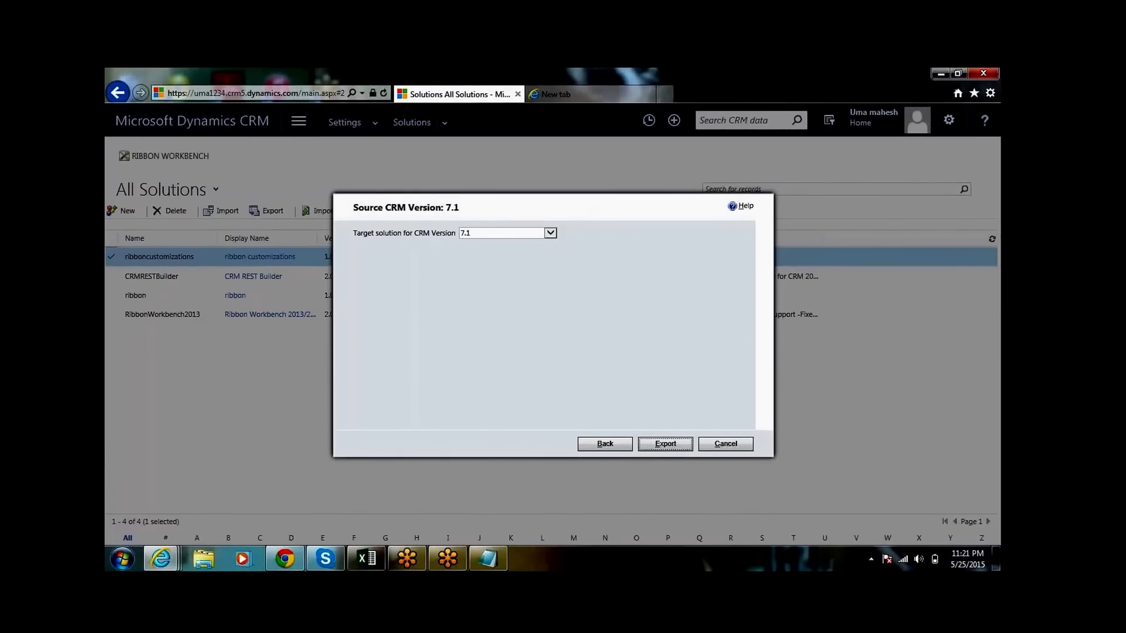
key("Return")
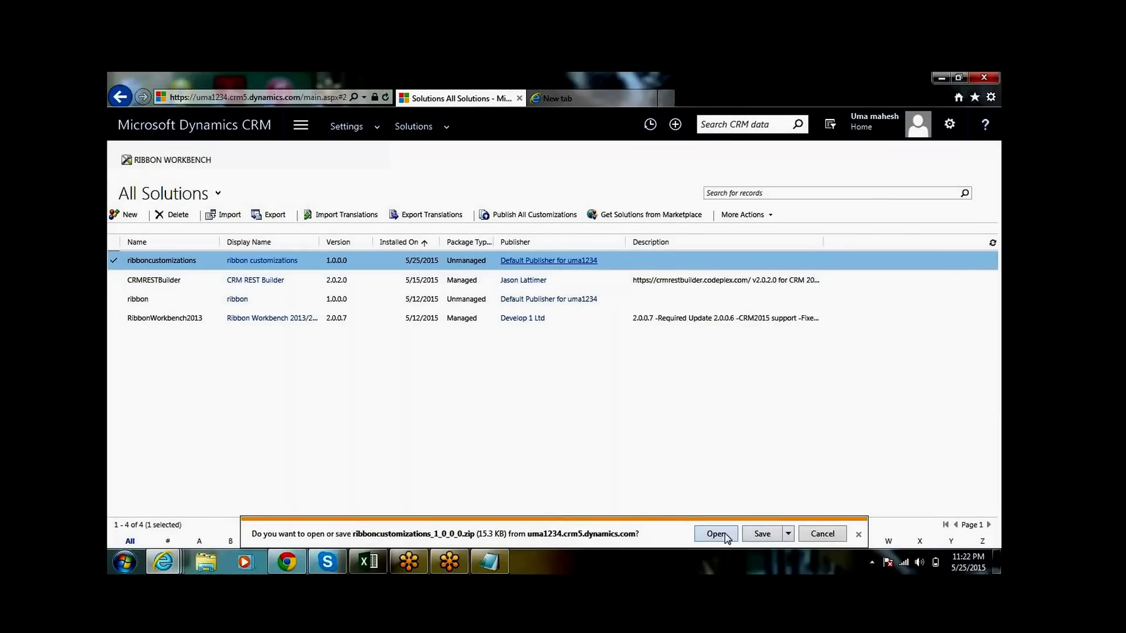
Save and open the exported ribboncustomizations_1_0_0_0.zip, point out customizations.xml inside it, and close the archive.
left_click(788, 534)
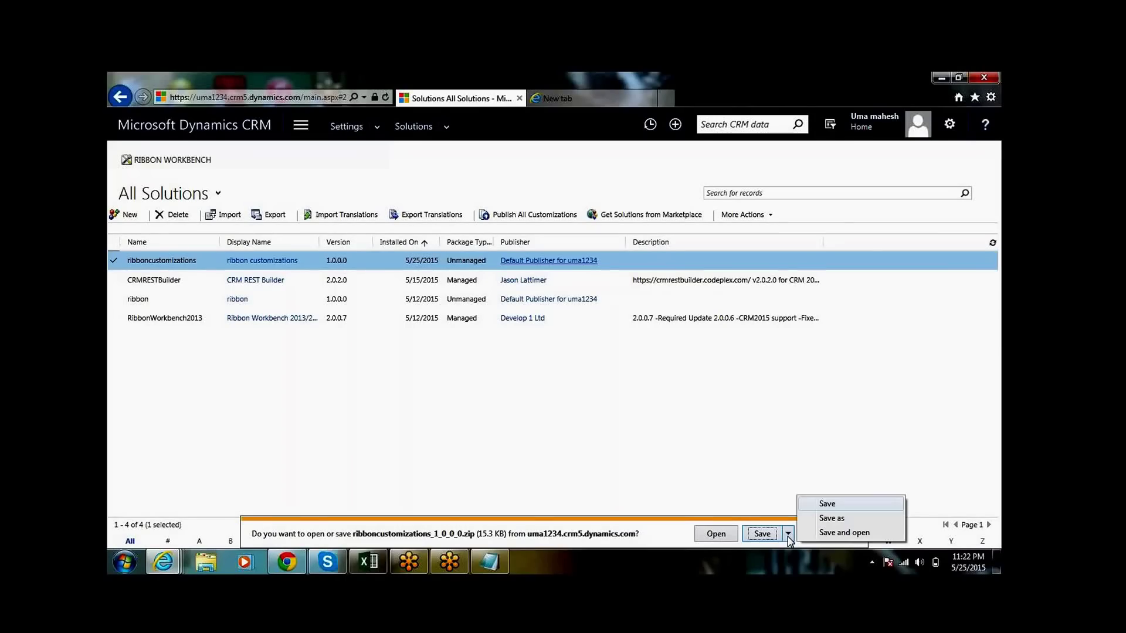
left_click(837, 531)
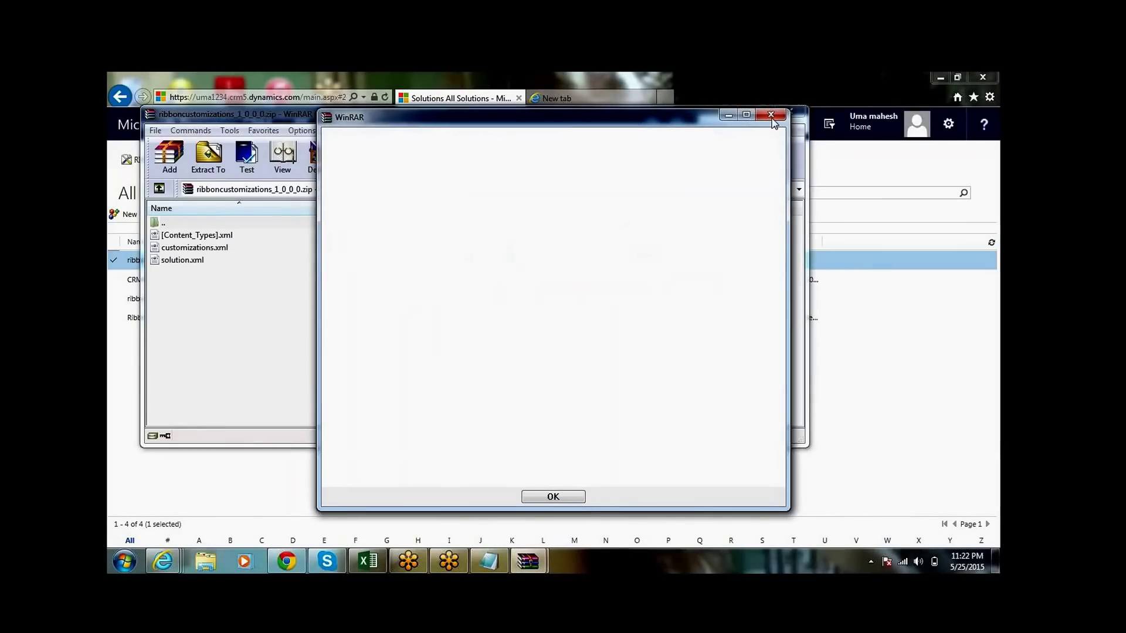
left_click(771, 117)
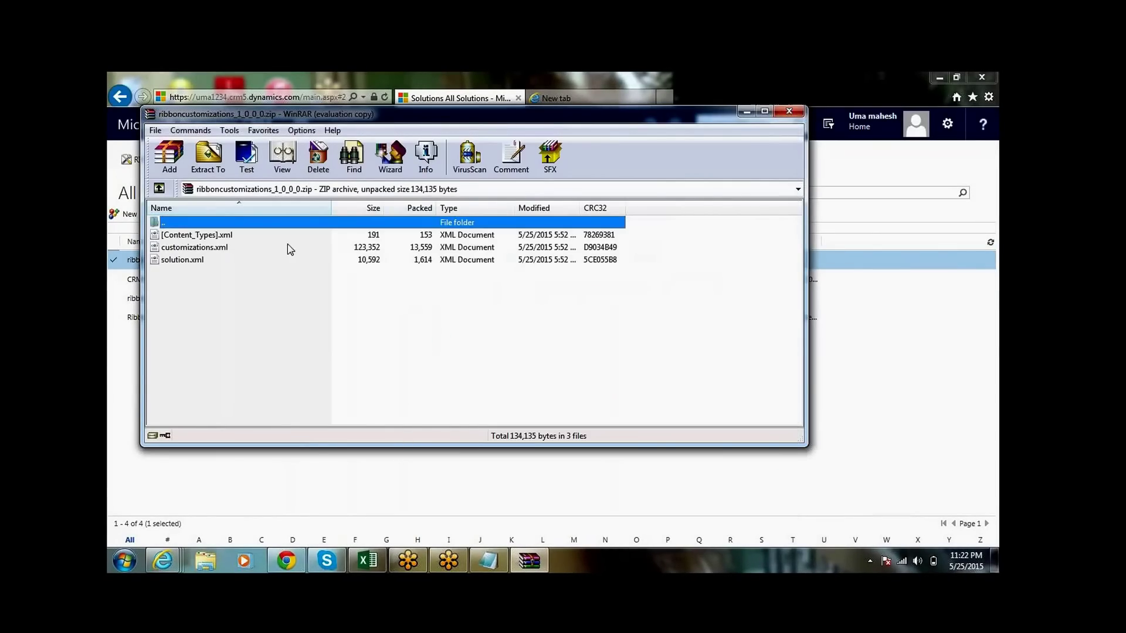
left_click(242, 252)
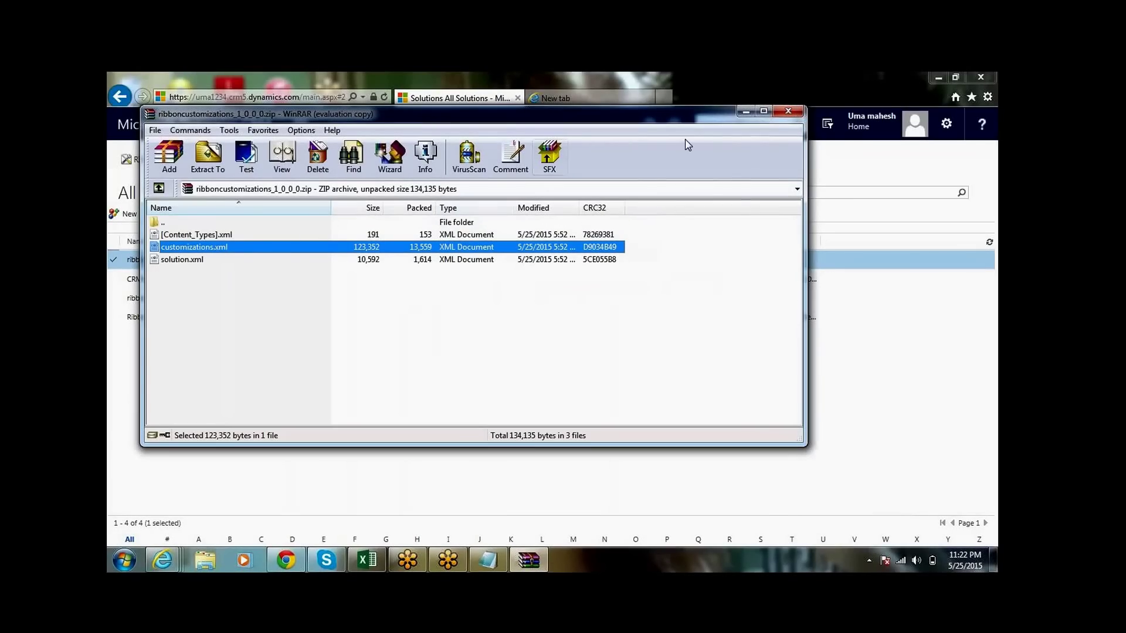
left_click(784, 112)
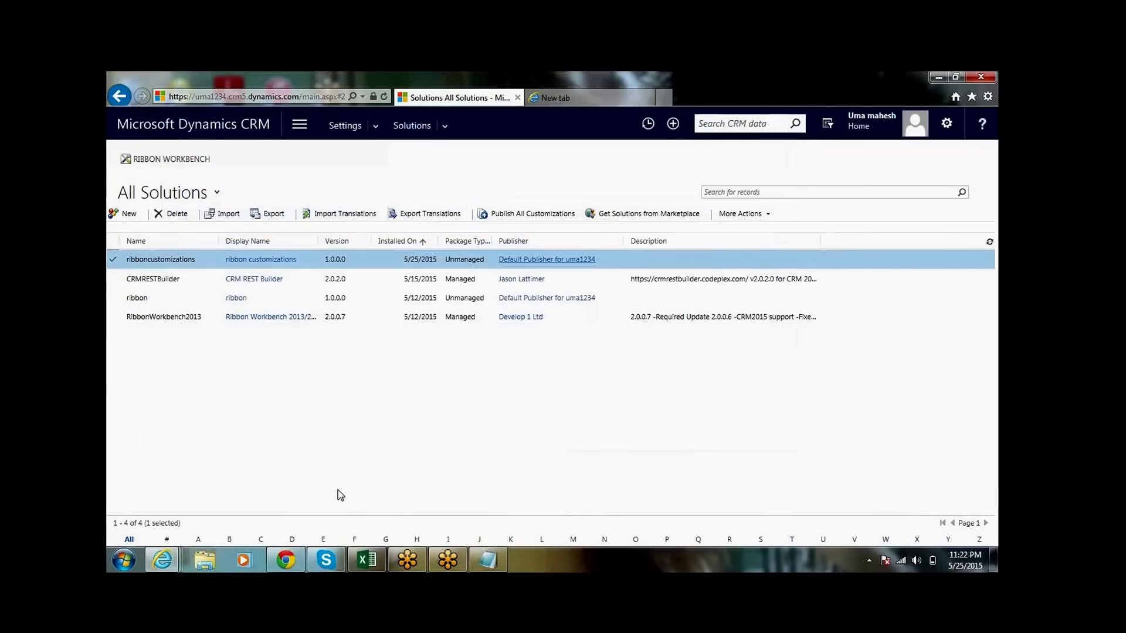
Extract ribboncustomizations_1_0_0_0.zip from the Downloads folder into a subfolder of the same name.
left_click(203, 567)
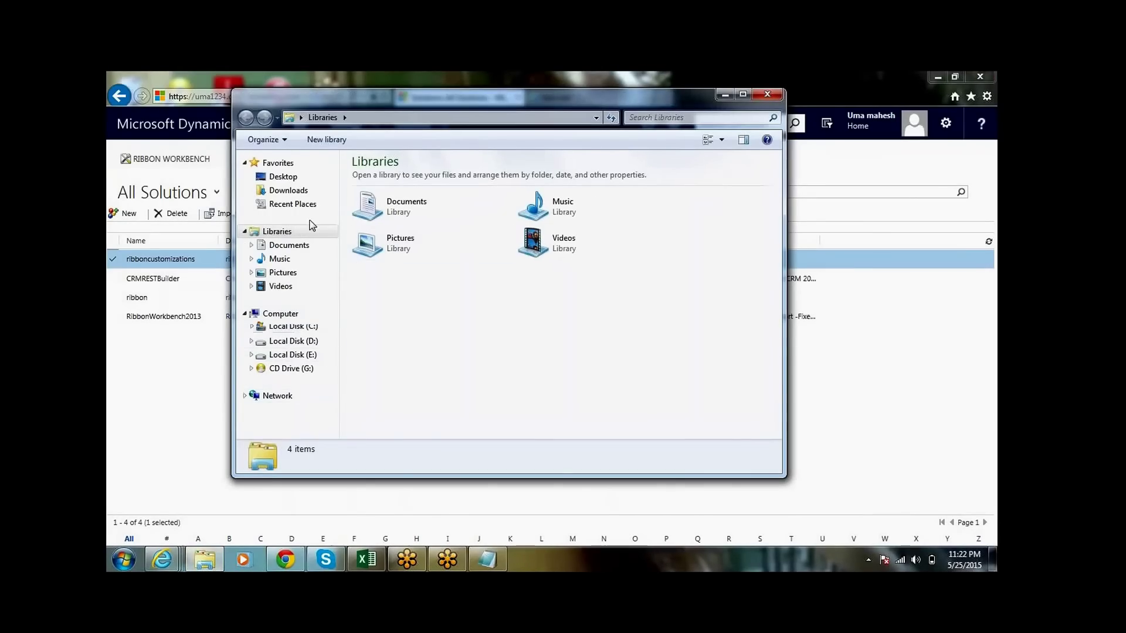
left_click(298, 191)
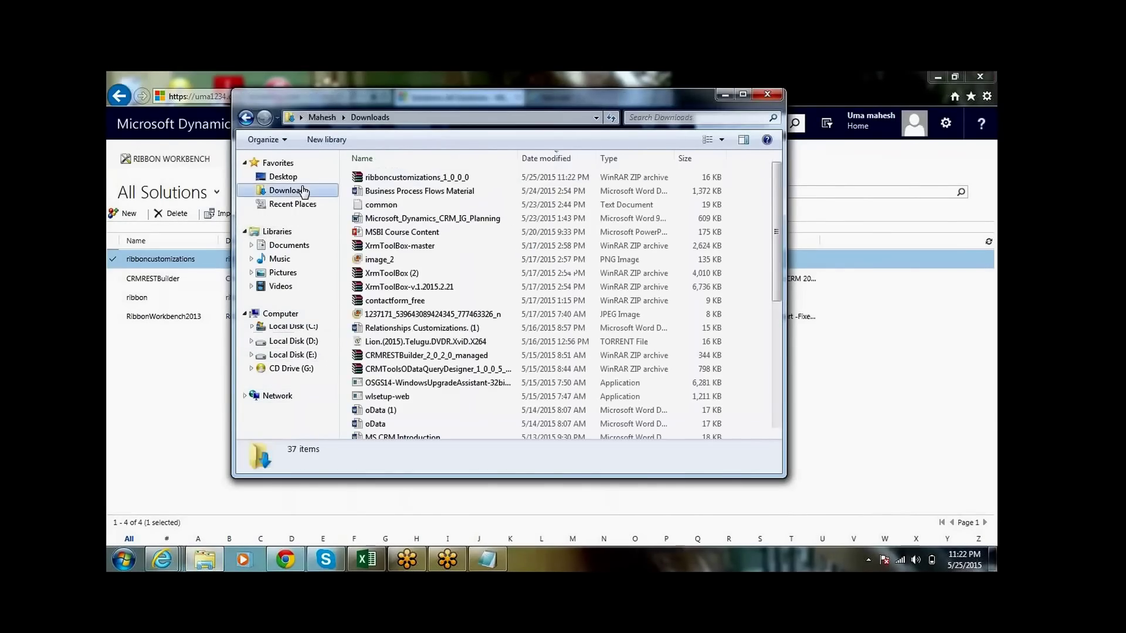
left_click(412, 182)
right_click(410, 181)
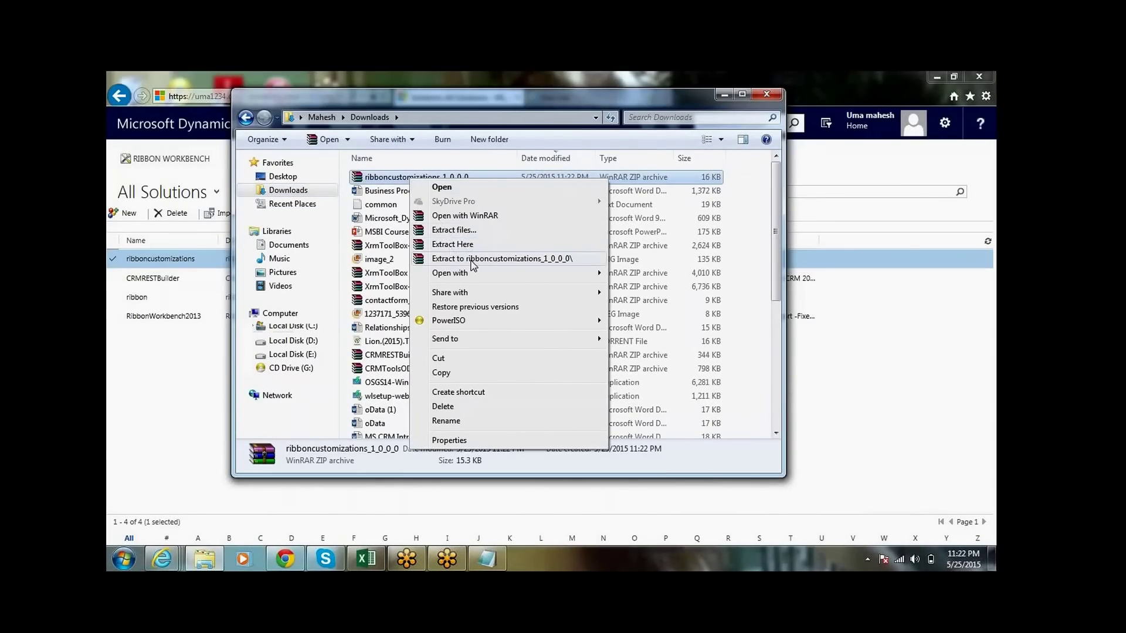
left_click(469, 258)
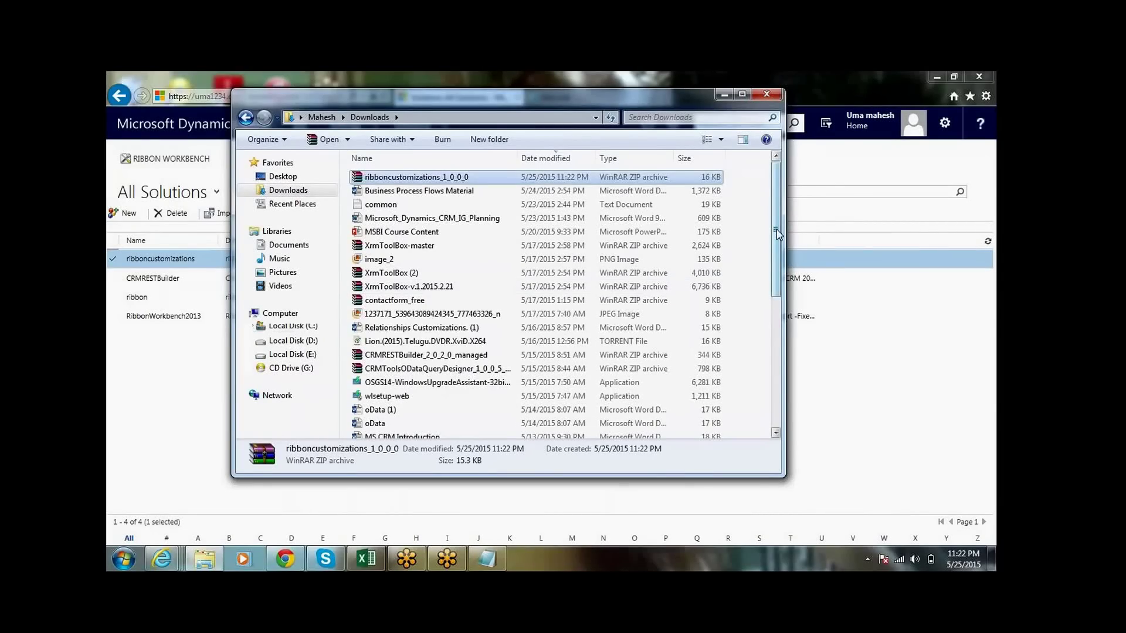
Open the customizations XML file from the extracted ribboncustomizations_1_0_0_0 folder in Microsoft Visual Studio 2013.
left_click_drag(777, 233, 768, 366)
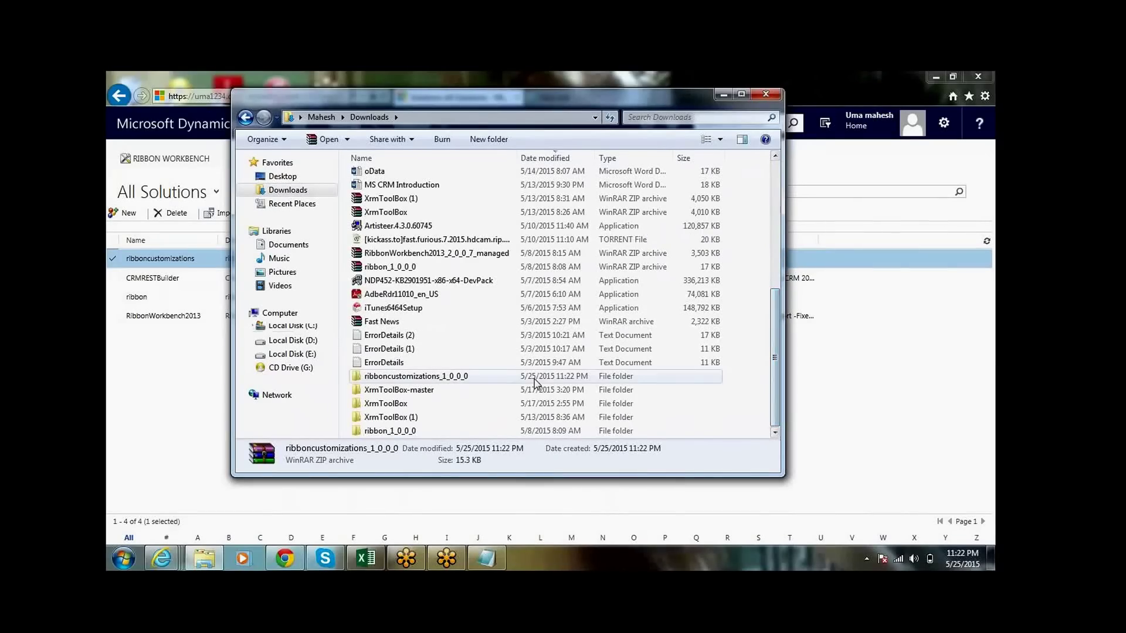
double_click(495, 375)
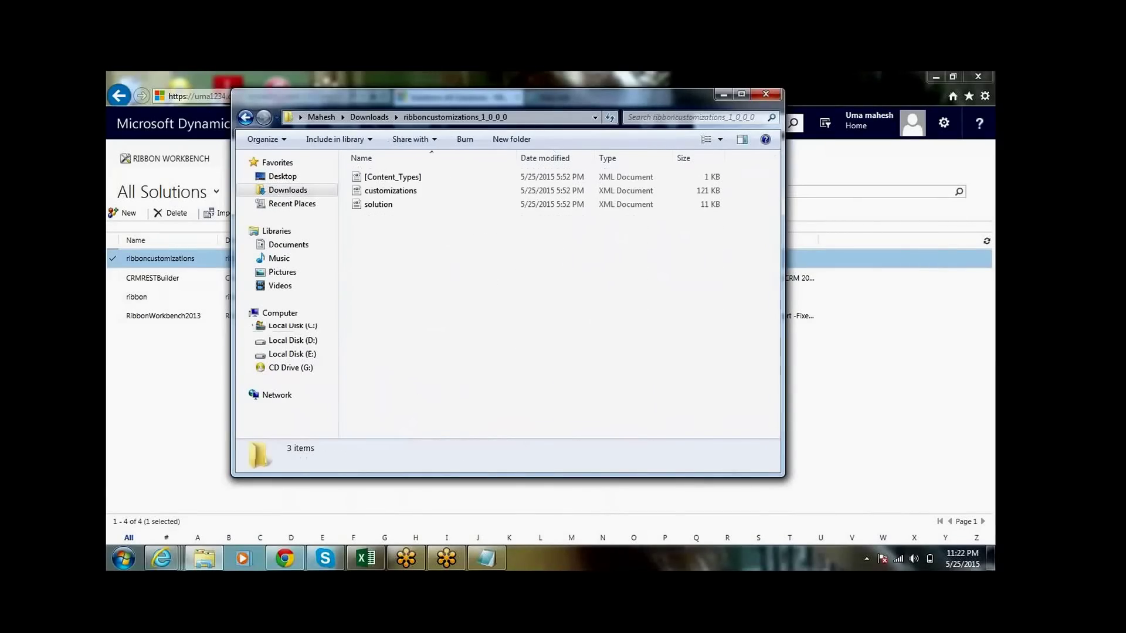
left_click(432, 194)
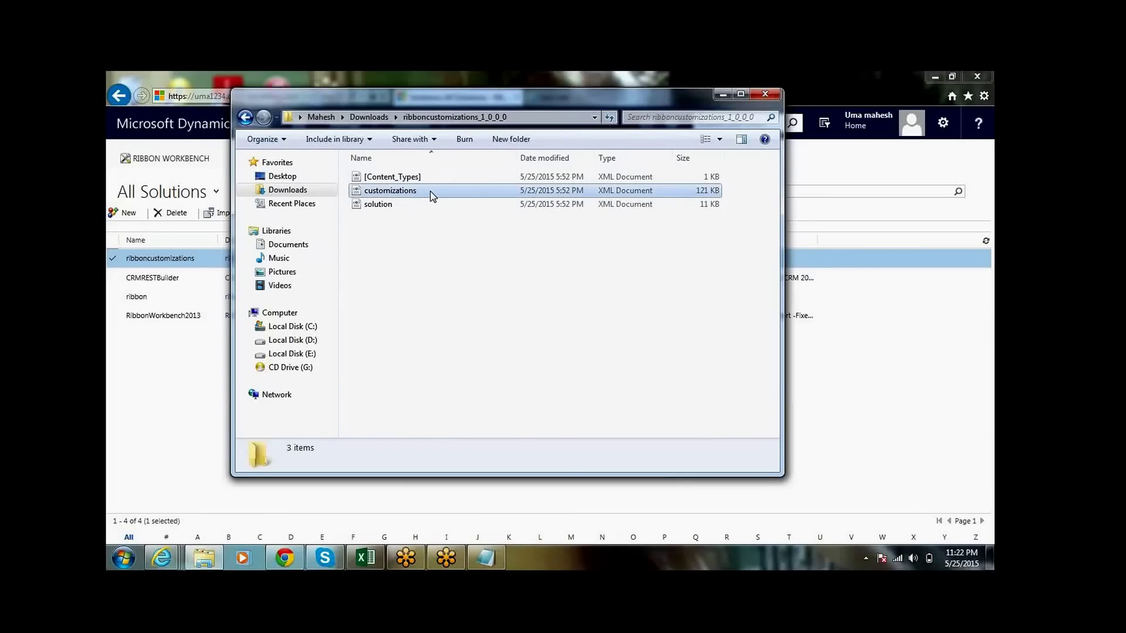
right_click(431, 191)
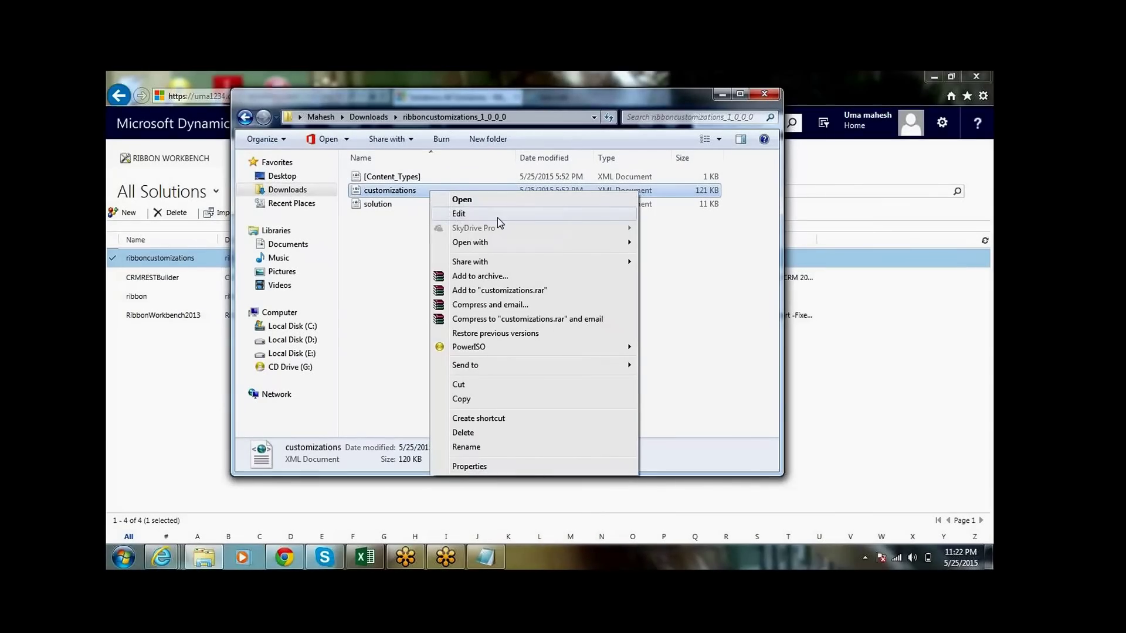
mouse_move(544, 245)
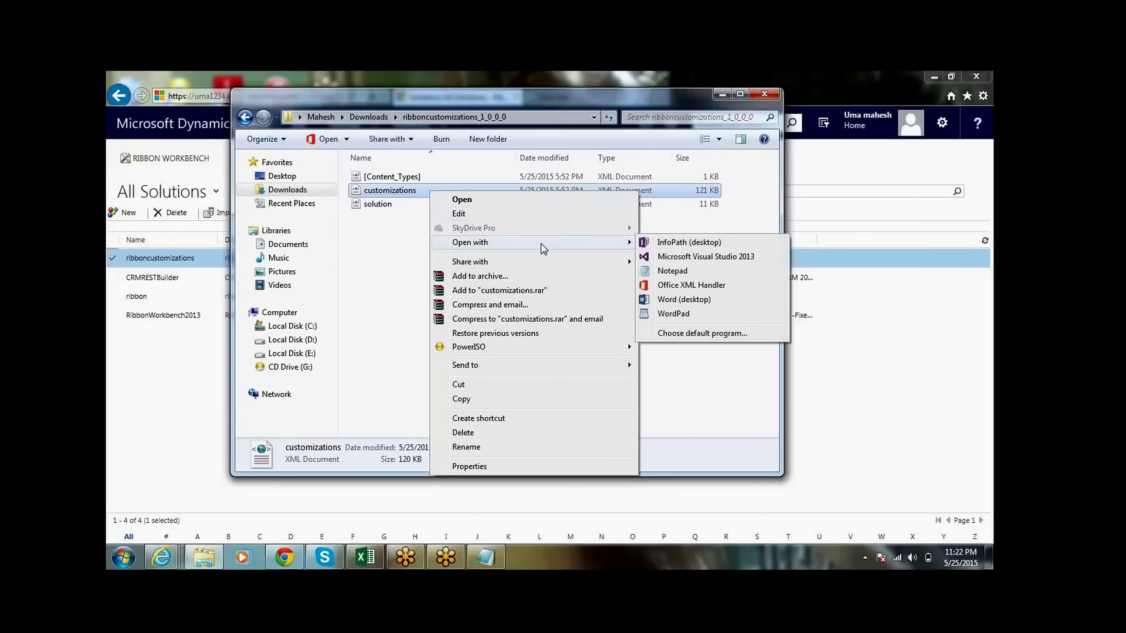
left_click(678, 258)
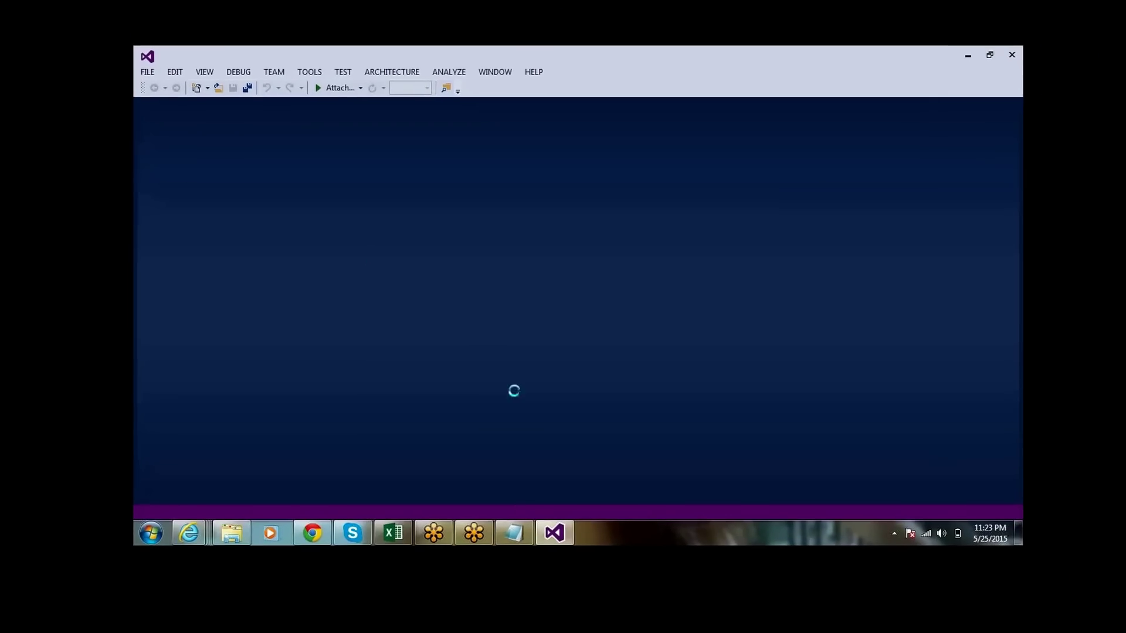
Switch to the Notepad notes and add the line "<ribbon Diff>" below the list of ribbon types, separated by a blank line.
left_click(504, 540)
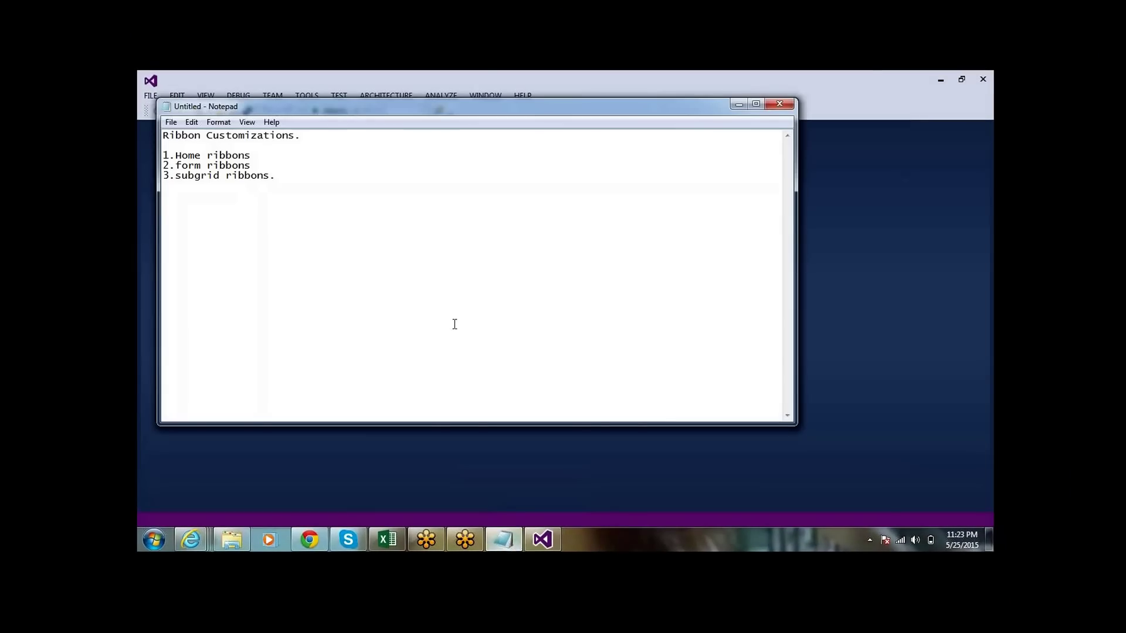
key("Return")
key("Return")
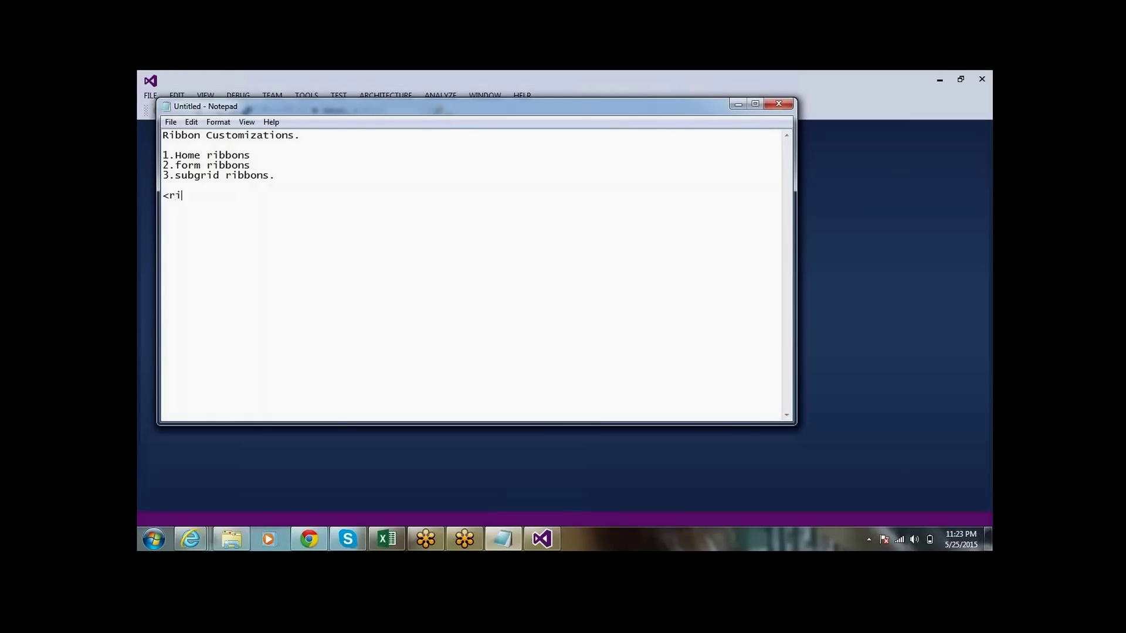
type("<ribbo")
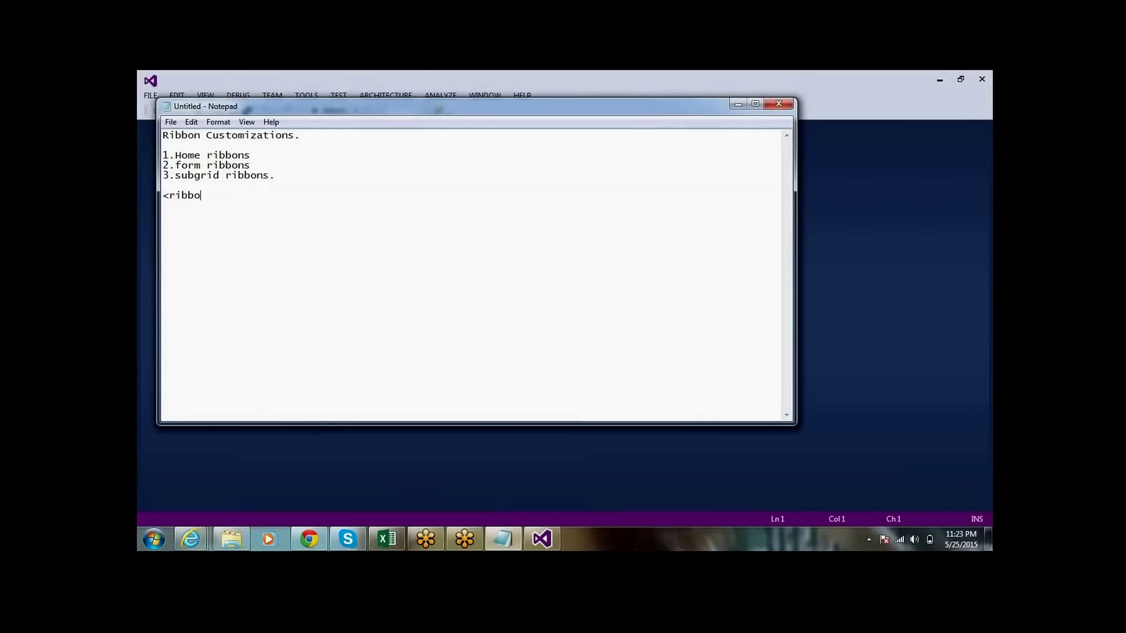
type("n")
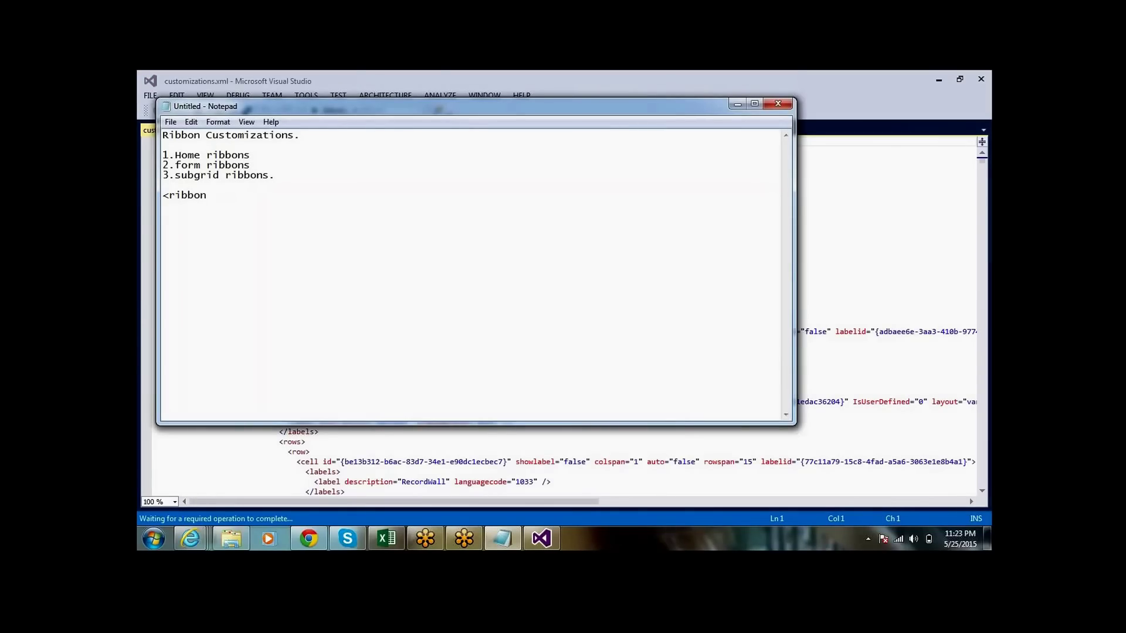
type(" Diff>")
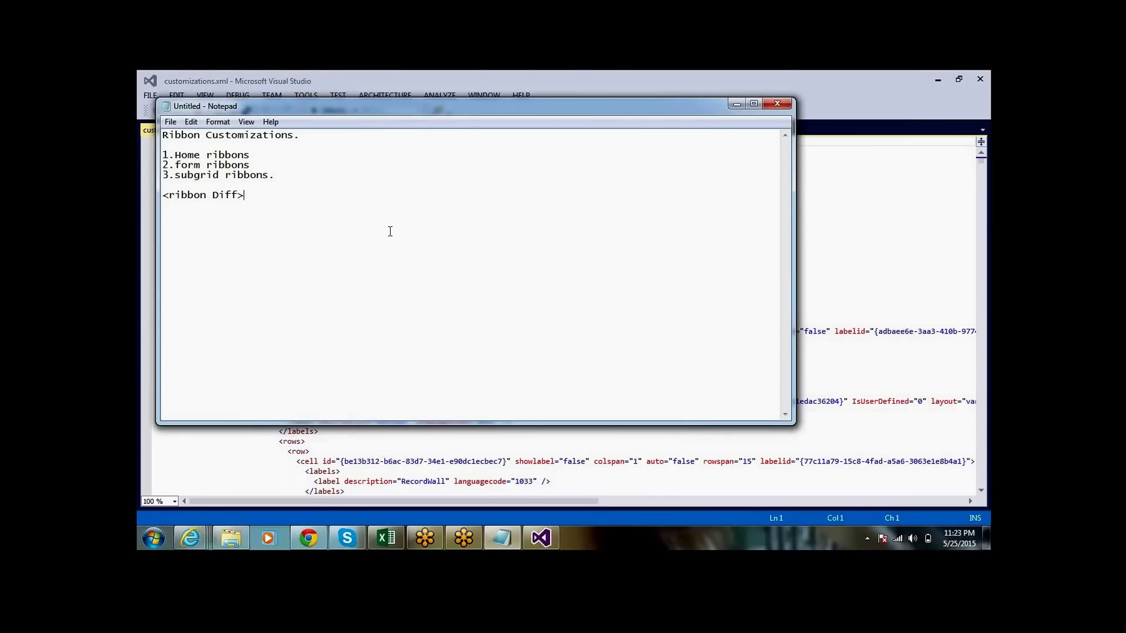
Put the Notepad notes away and search customizations.xml in Visual Studio for "ribb".
left_click(736, 107)
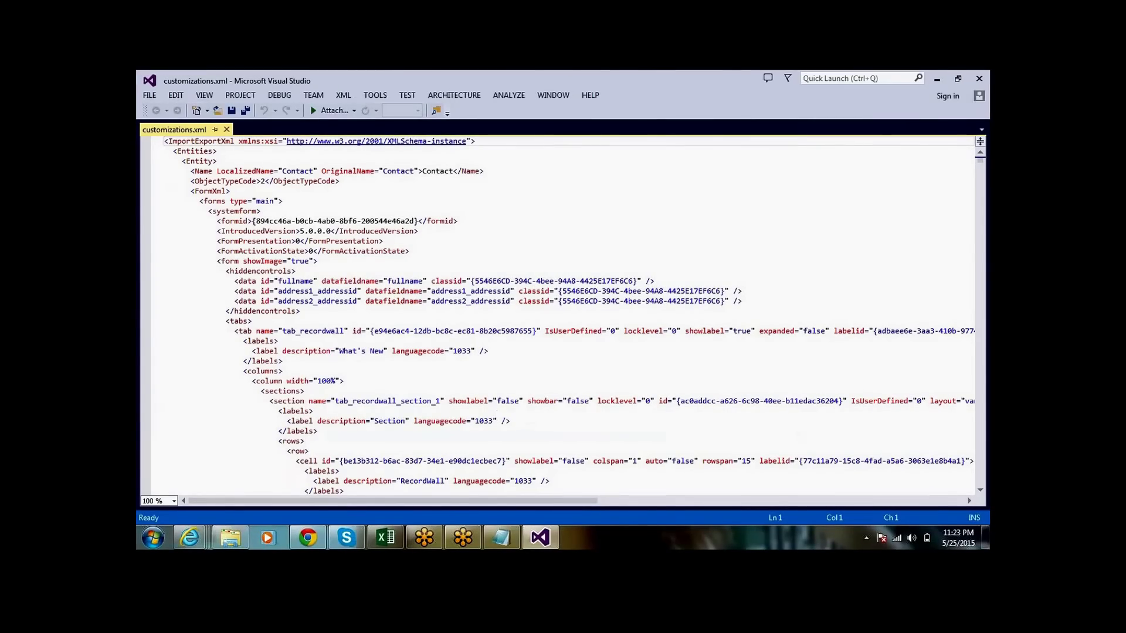
key("ctrl+f")
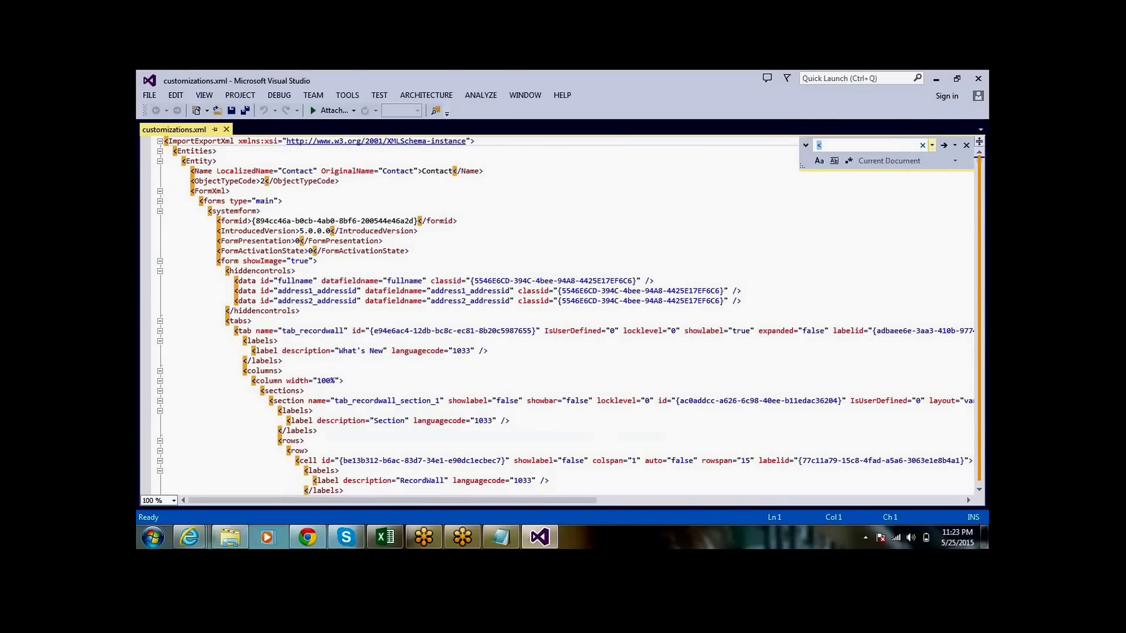
key("BackSpace")
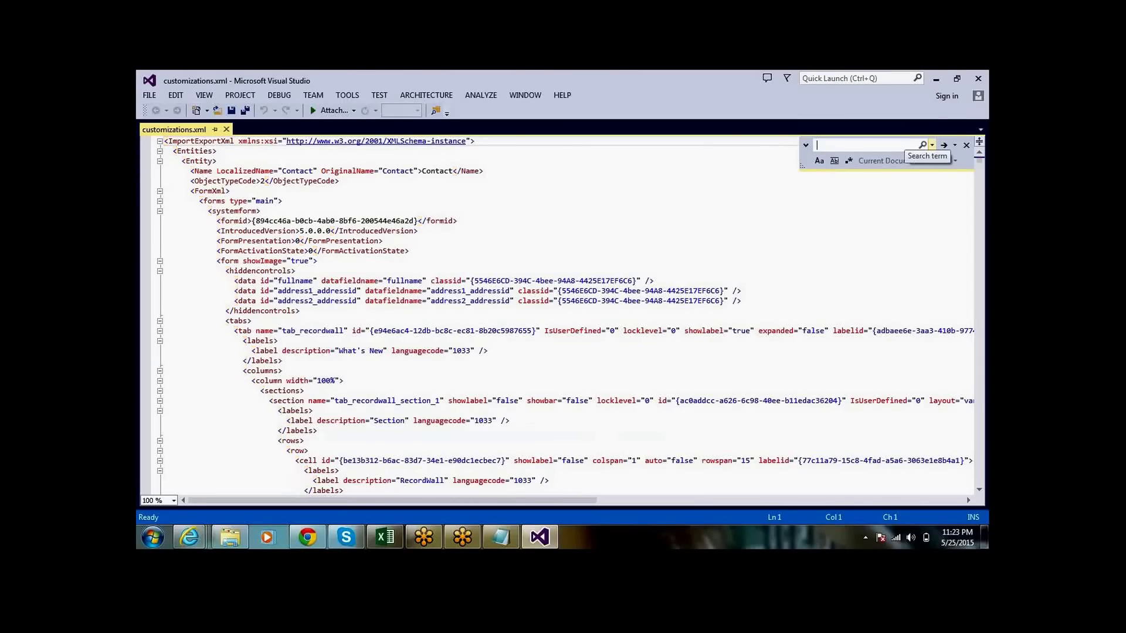
type("ribb")
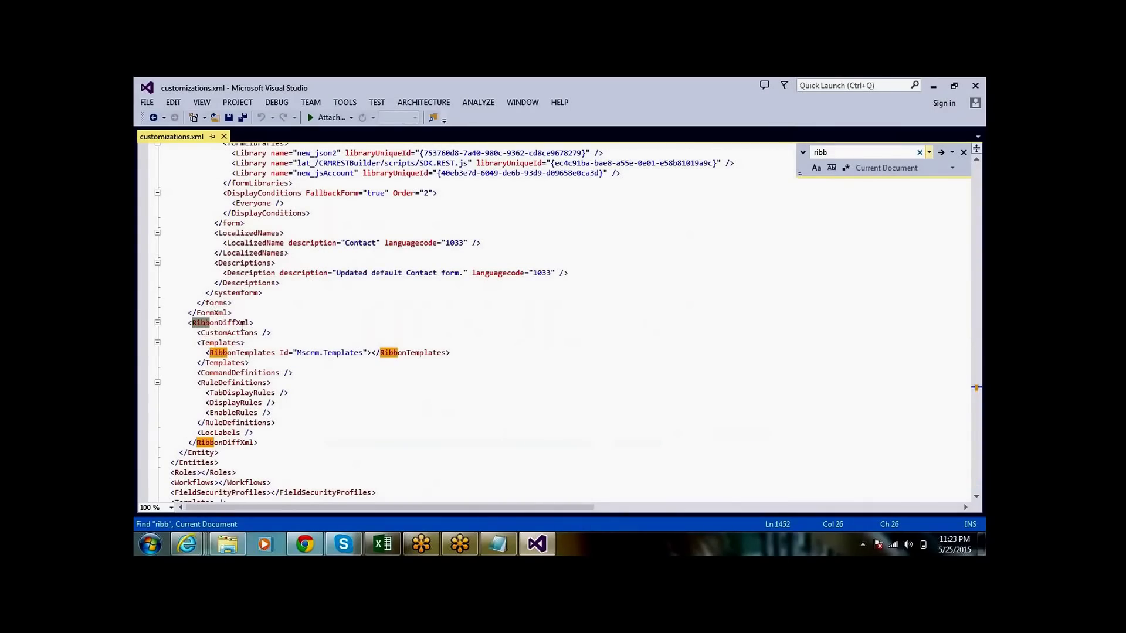
Examine the RibbonDiffXml block of customizations.xml, from its opening to its closing tag, including the CustomActions element.
left_click(348, 330)
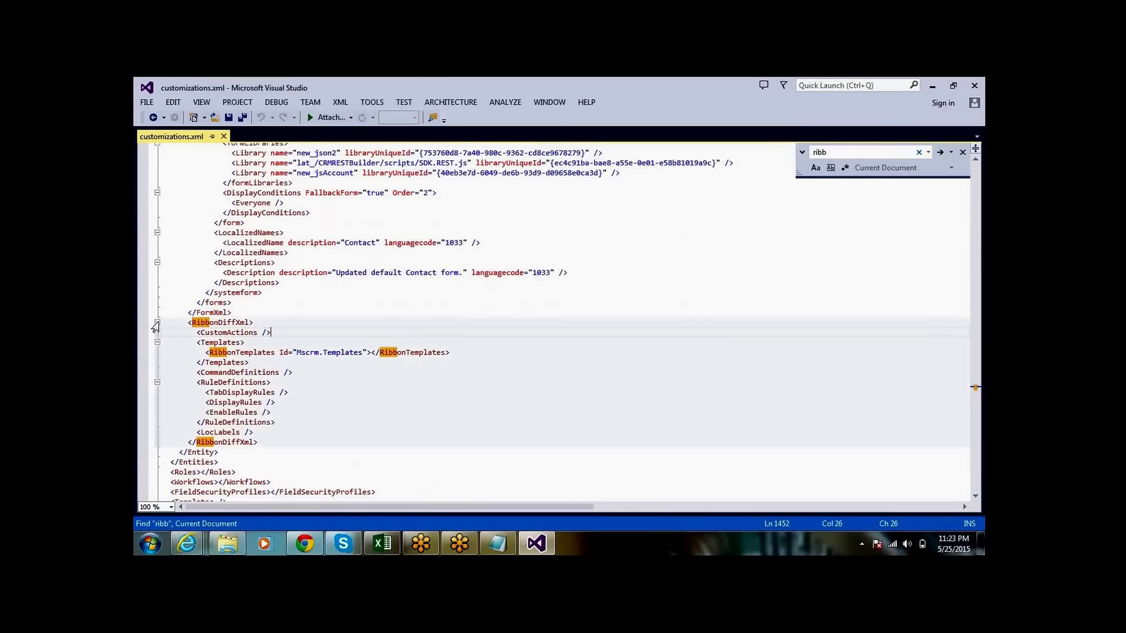
left_click(156, 322)
left_click(157, 322)
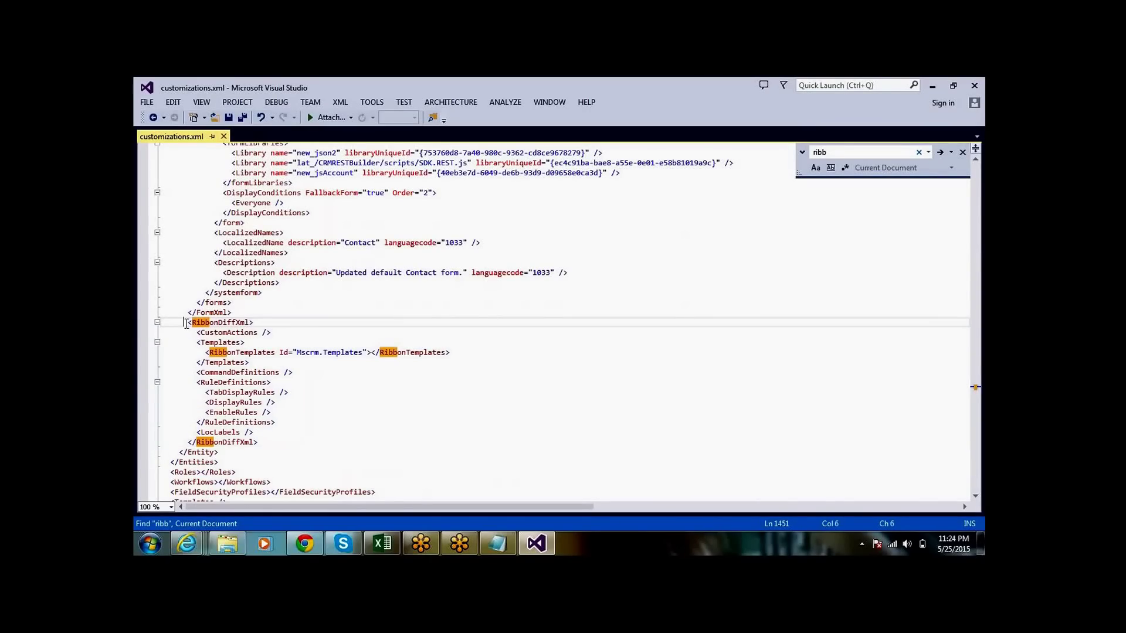
left_click_drag(187, 322, 270, 444)
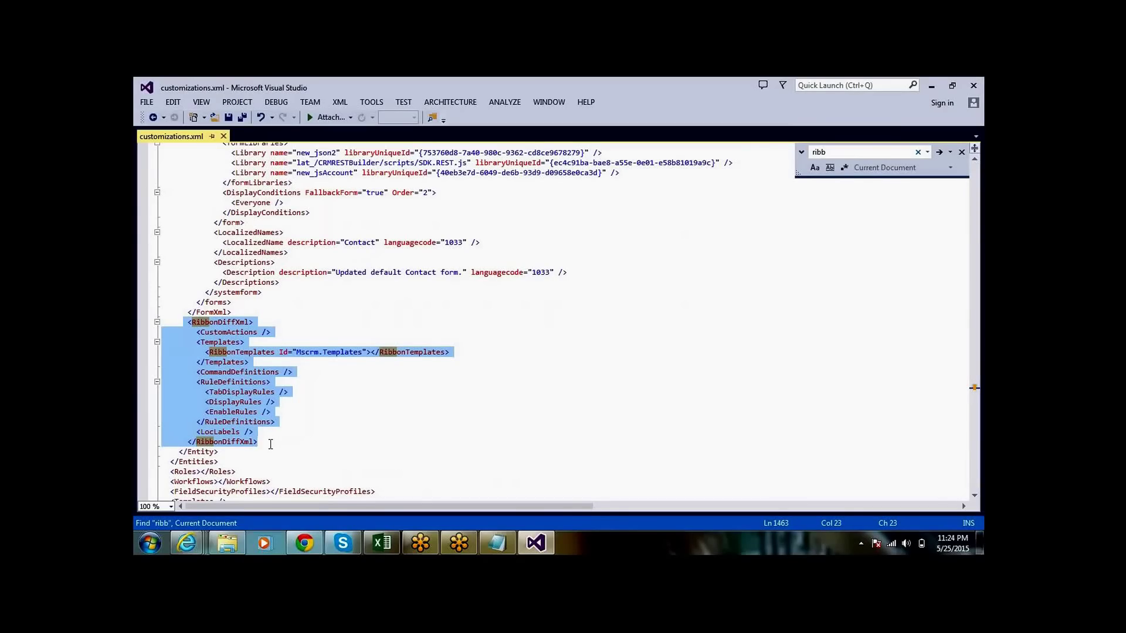
left_click(317, 431)
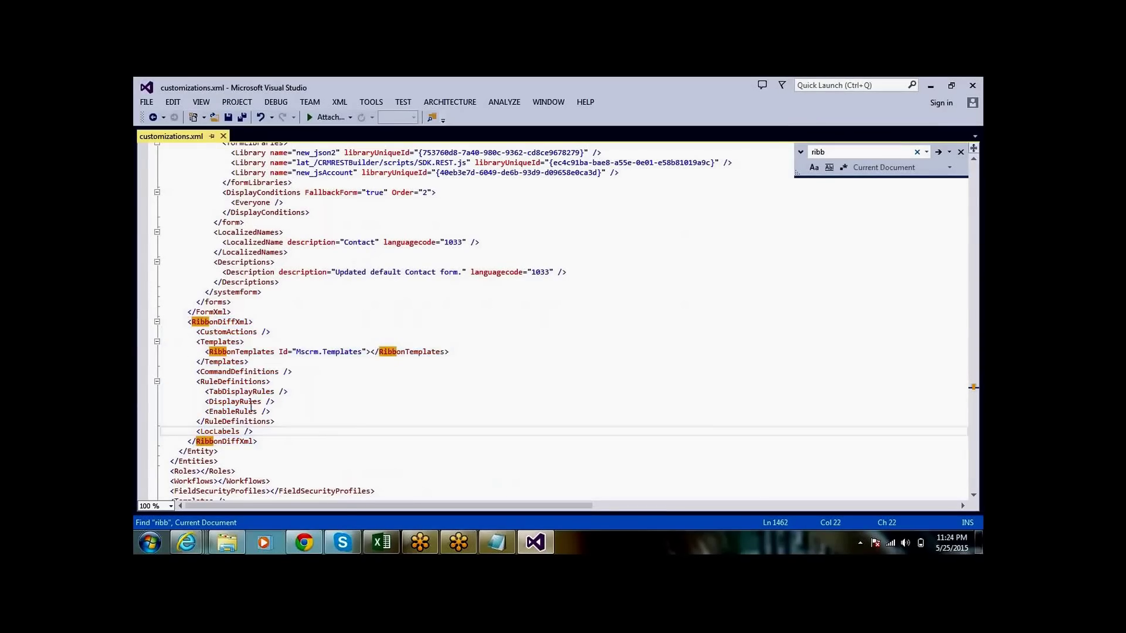
left_click(232, 332)
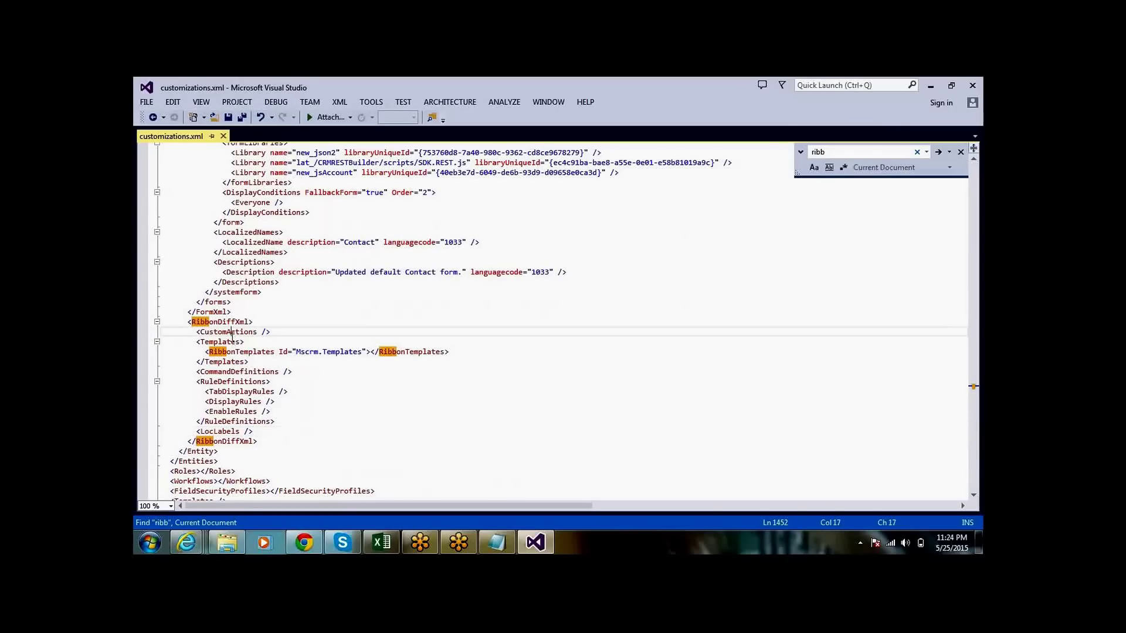
Copy the whole RibbonDiffXml block from customizations.xml into a new Notepad window.
left_click(188, 322)
left_click_drag(187, 322, 262, 444)
key("ctrl+c")
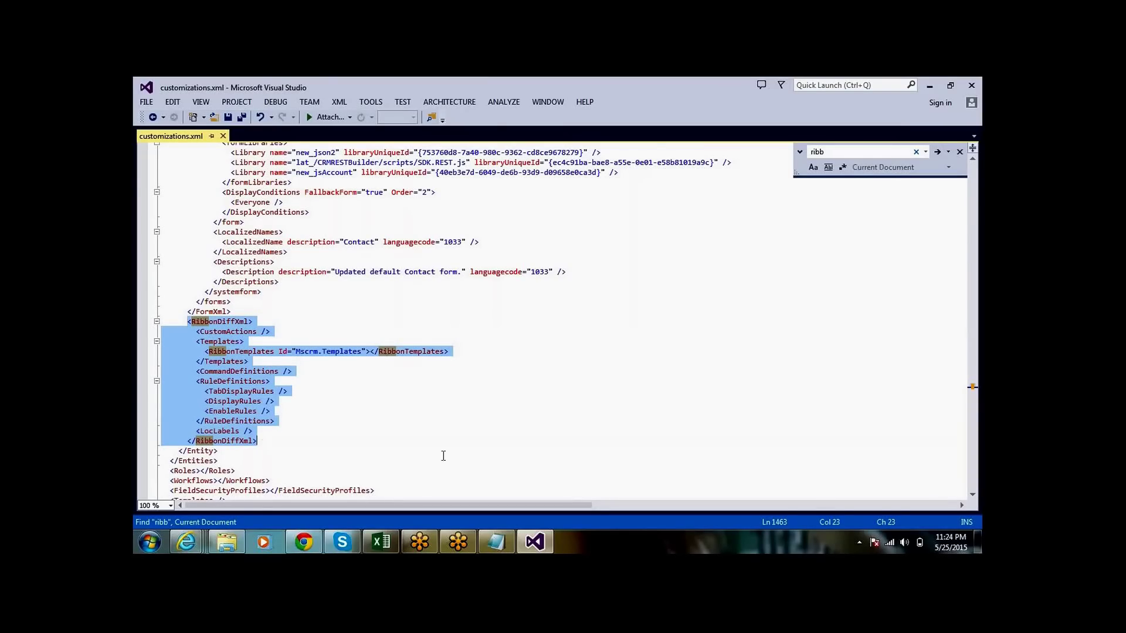
right_click(494, 542)
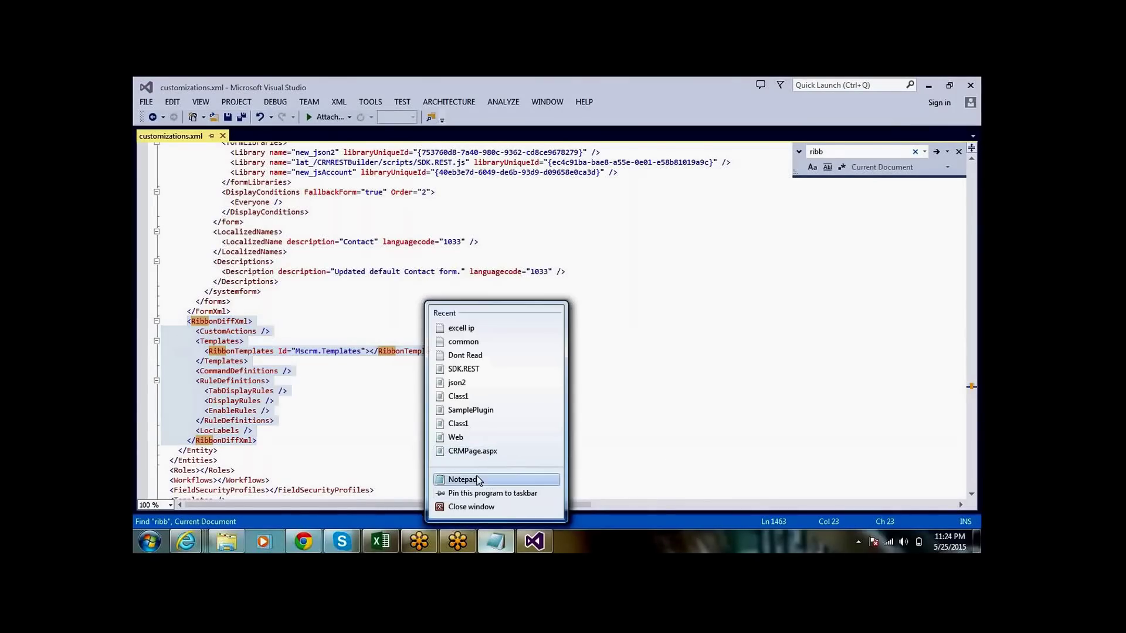
left_click(463, 479)
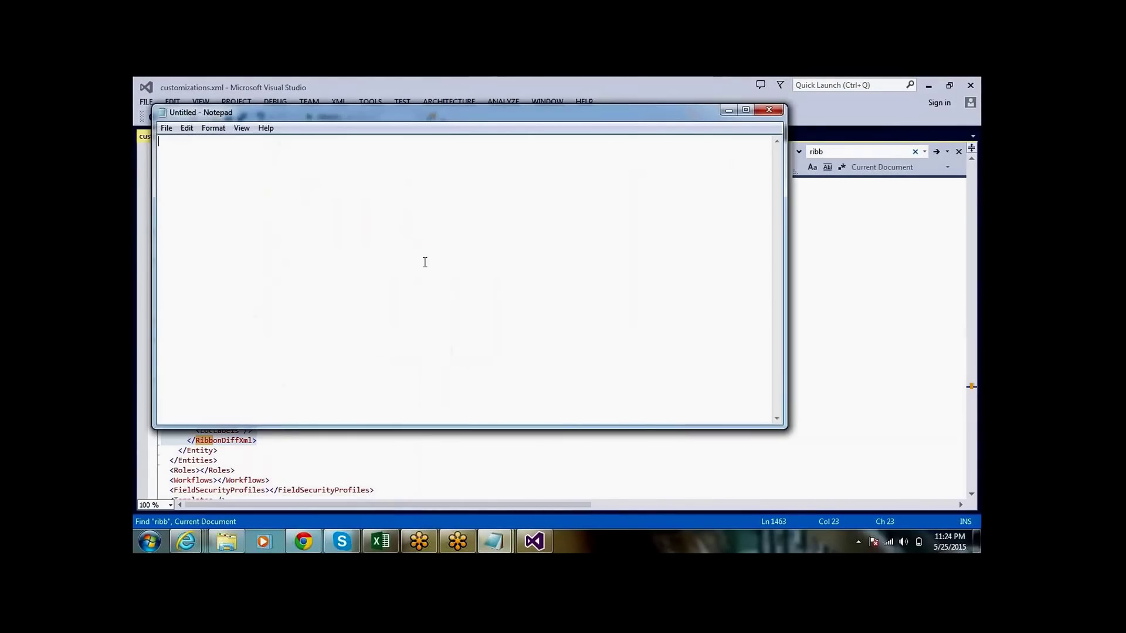
key("ctrl+v")
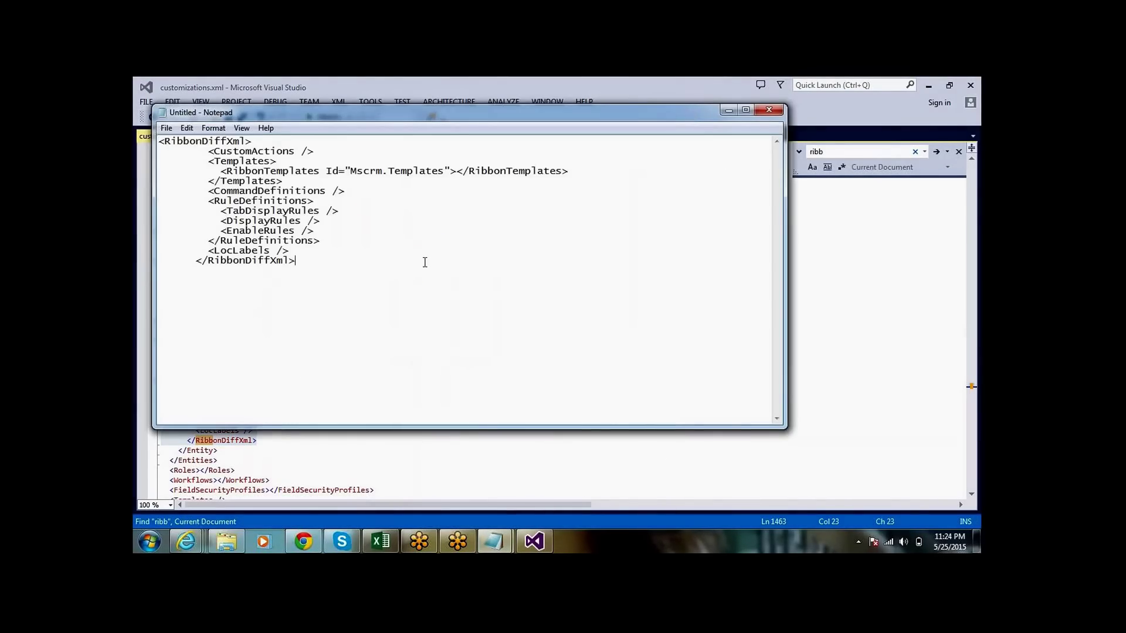
Insert one blank line below the opening <RibbonDiffXml> tag and two above the closing </RibbonDiffXml> tag.
left_click(258, 141)
key("Return")
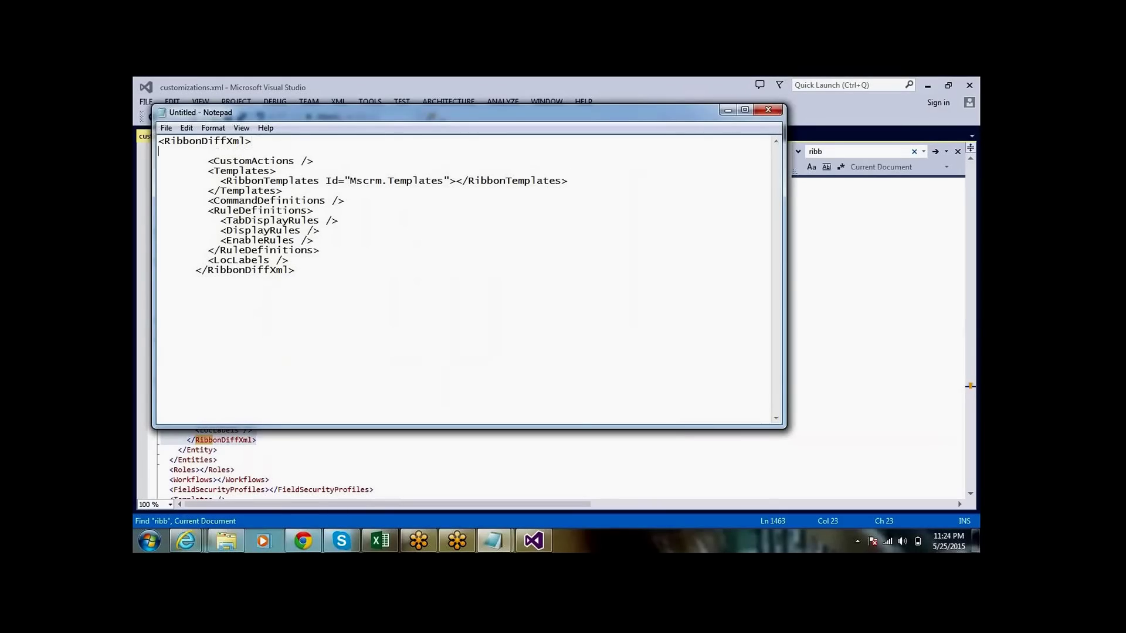
left_click(304, 264)
key("Return")
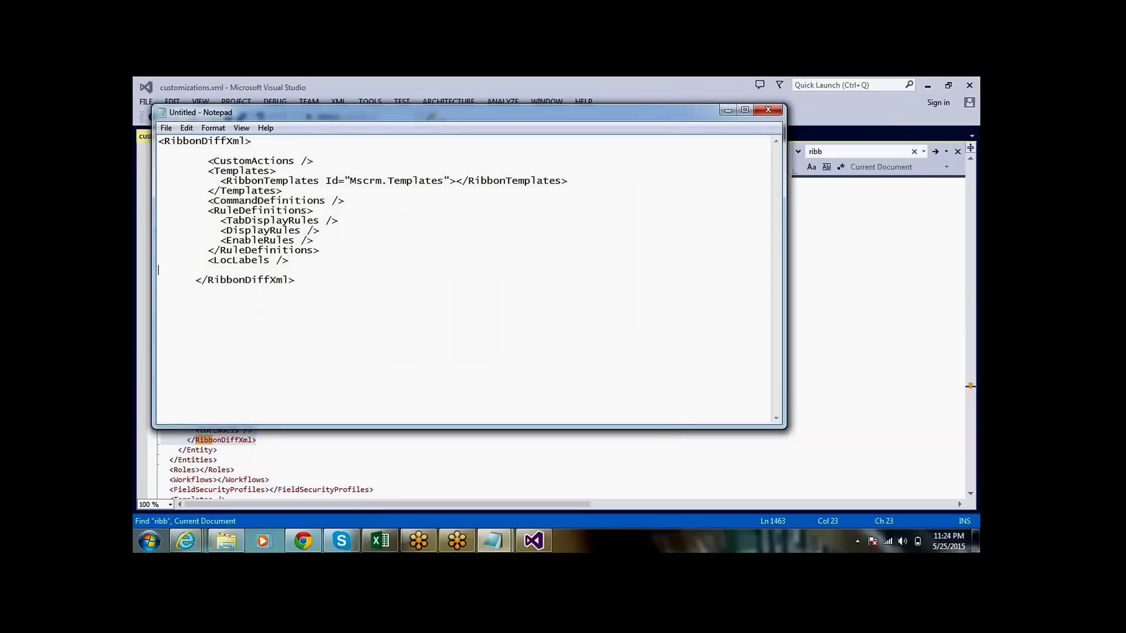
key("Return")
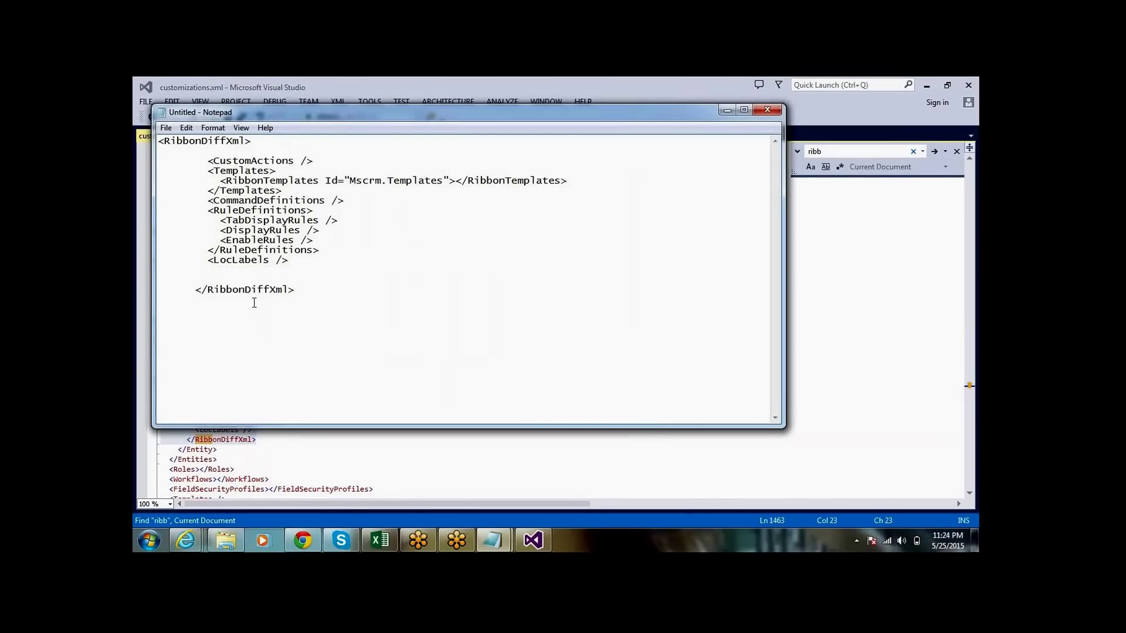
left_click(329, 302)
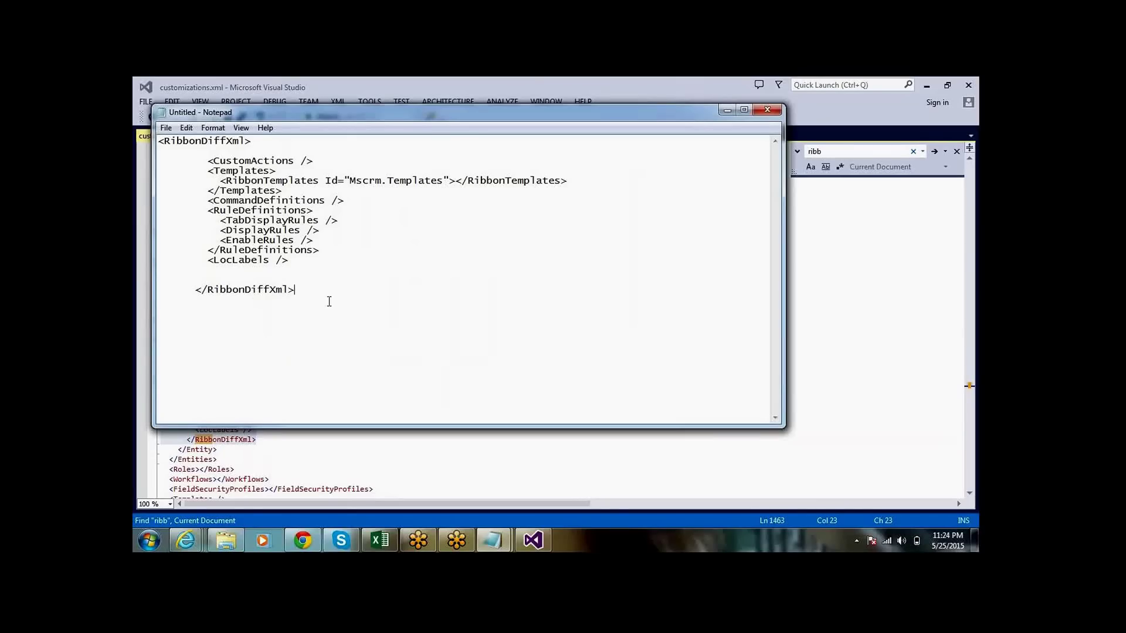
Separate the CustomActions, Templates, CommandDefinitions and RuleDefinitions sections from each other with blank lines.
left_click(323, 164)
key("Return")
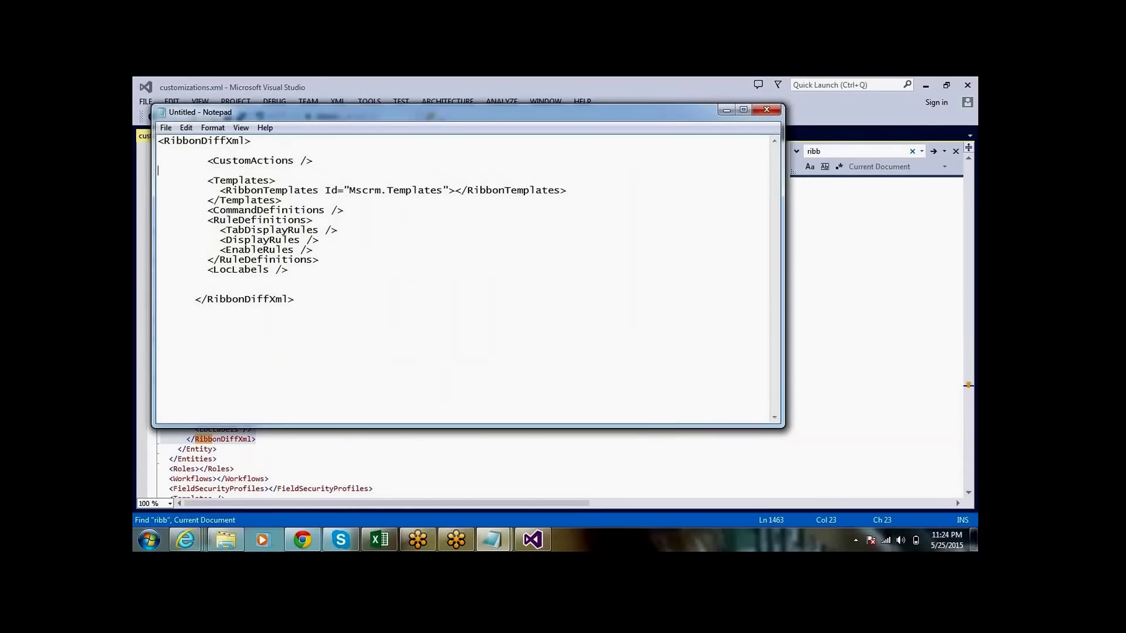
left_click(307, 184)
left_click(301, 204)
key("Return")
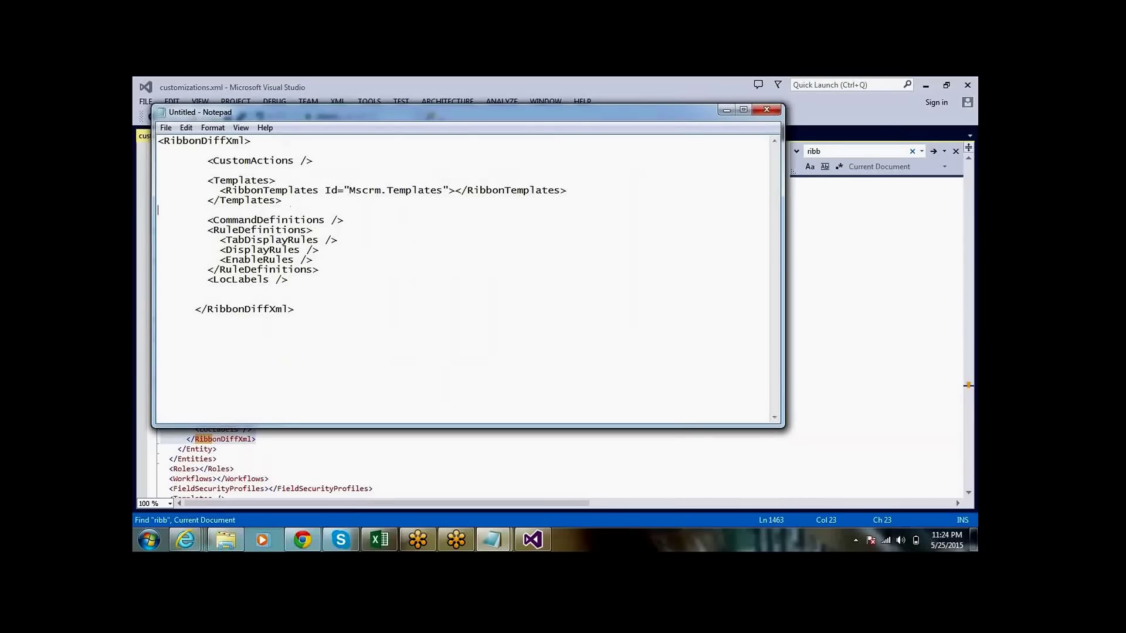
left_click(352, 220)
key("Return")
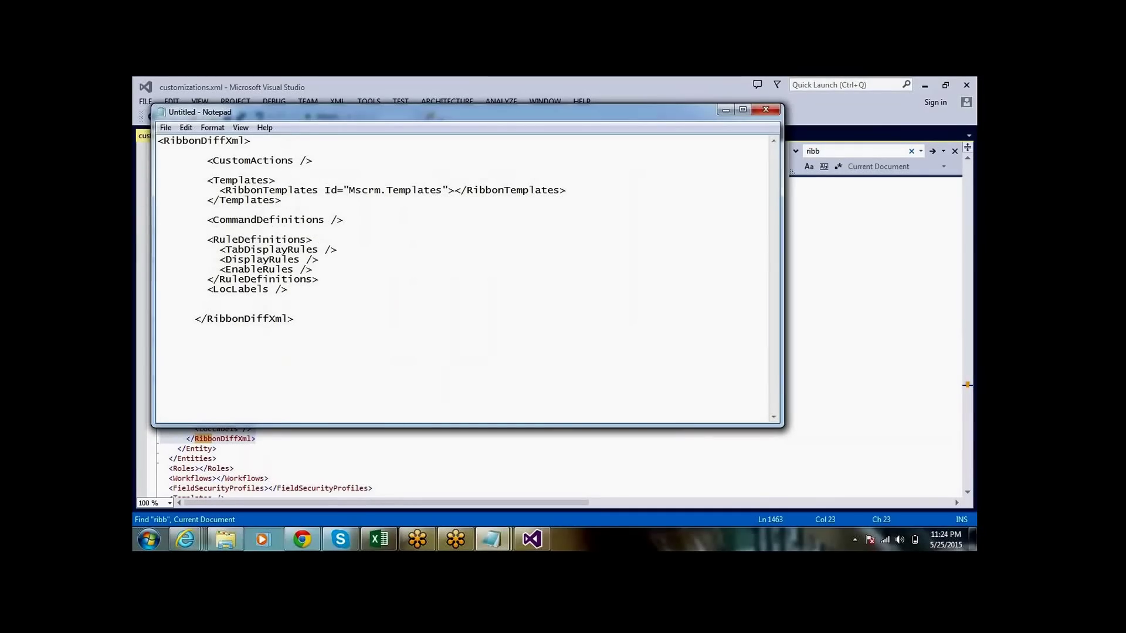
Insert blank lines after the opening <RuleDefinitions> tag, TabDisplayRules and EnableRules, and start <LocLabels /> unindented below another blank line.
left_click(323, 242)
key("Return")
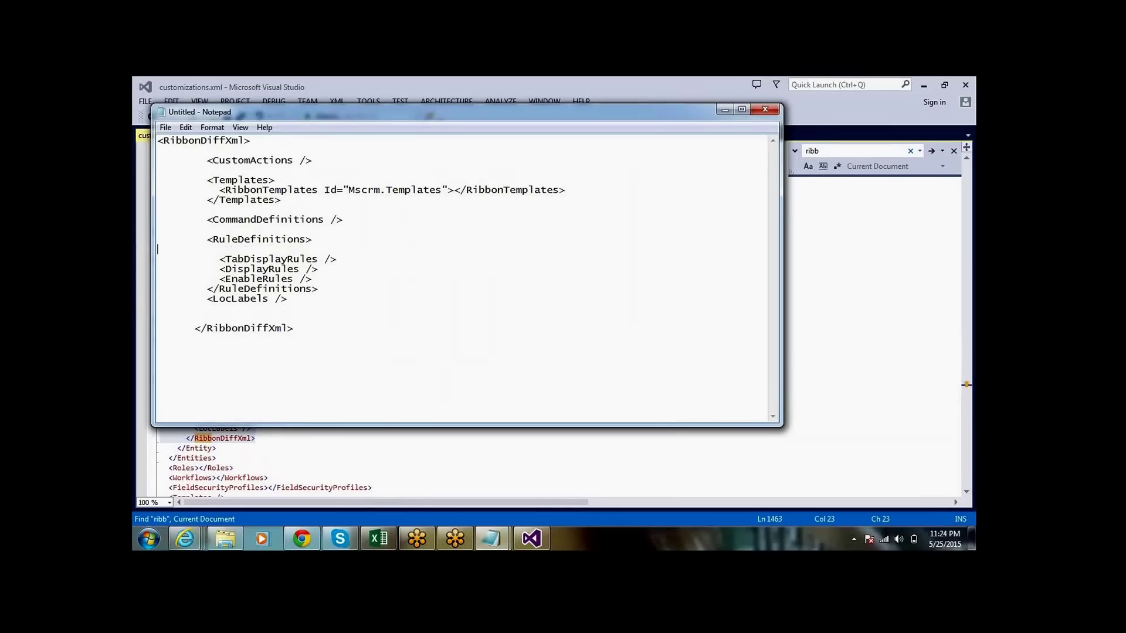
left_click(344, 263)
key("Return")
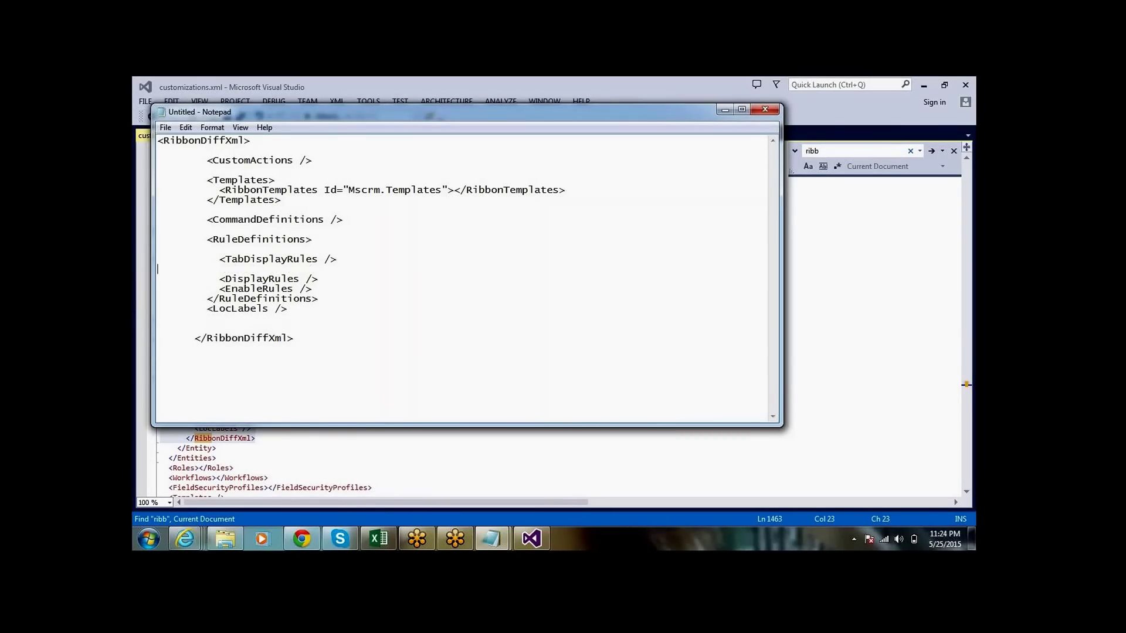
left_click(318, 290)
key("Return")
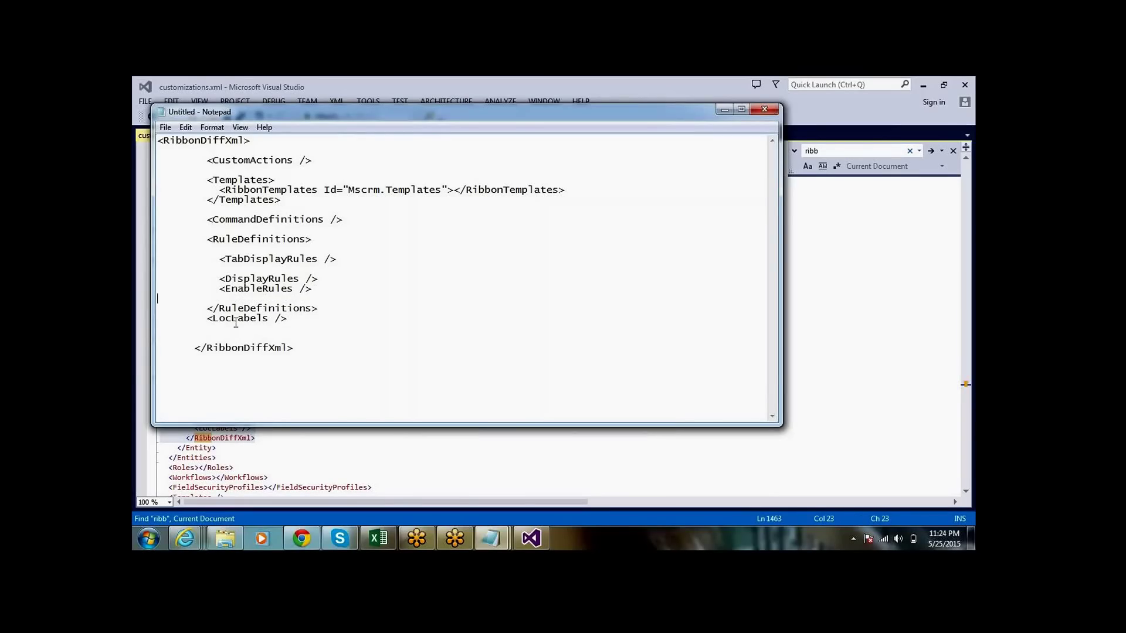
left_click(207, 319)
key("Return")
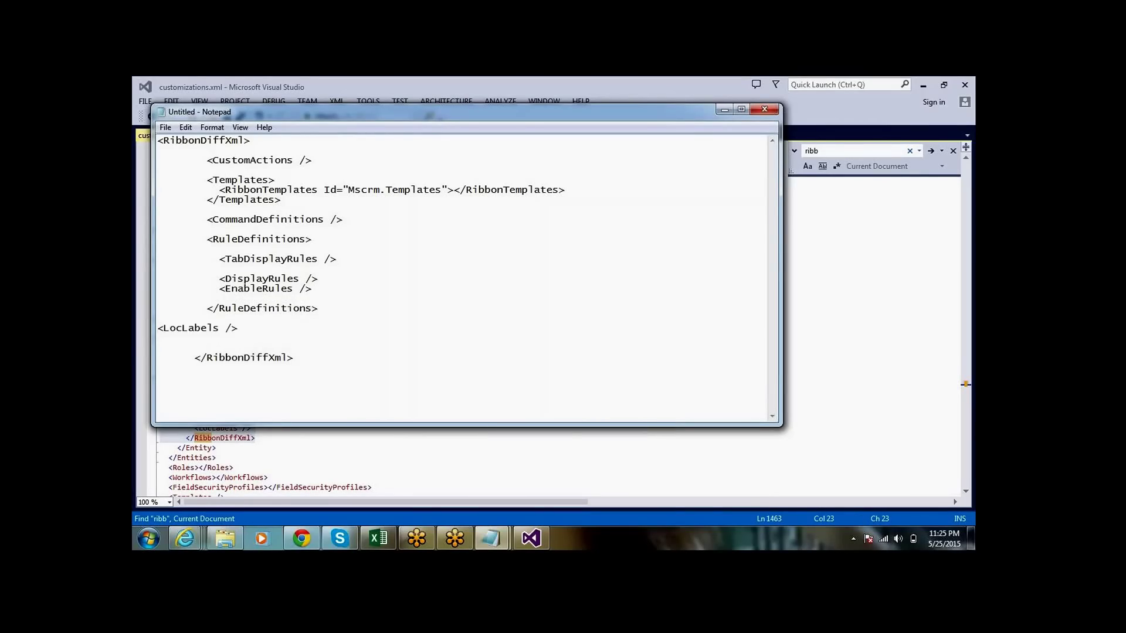
left_click(258, 330)
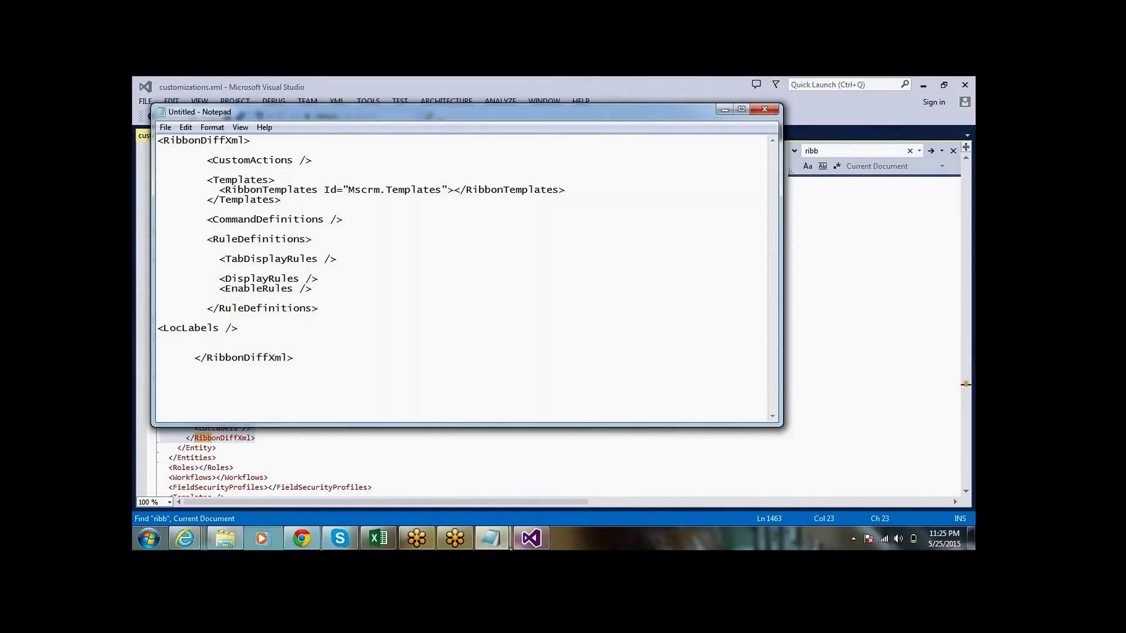
Bring up the other Notepad window with the Ribbon Customizations notes.
mouse_move(503, 551)
mouse_move(426, 485)
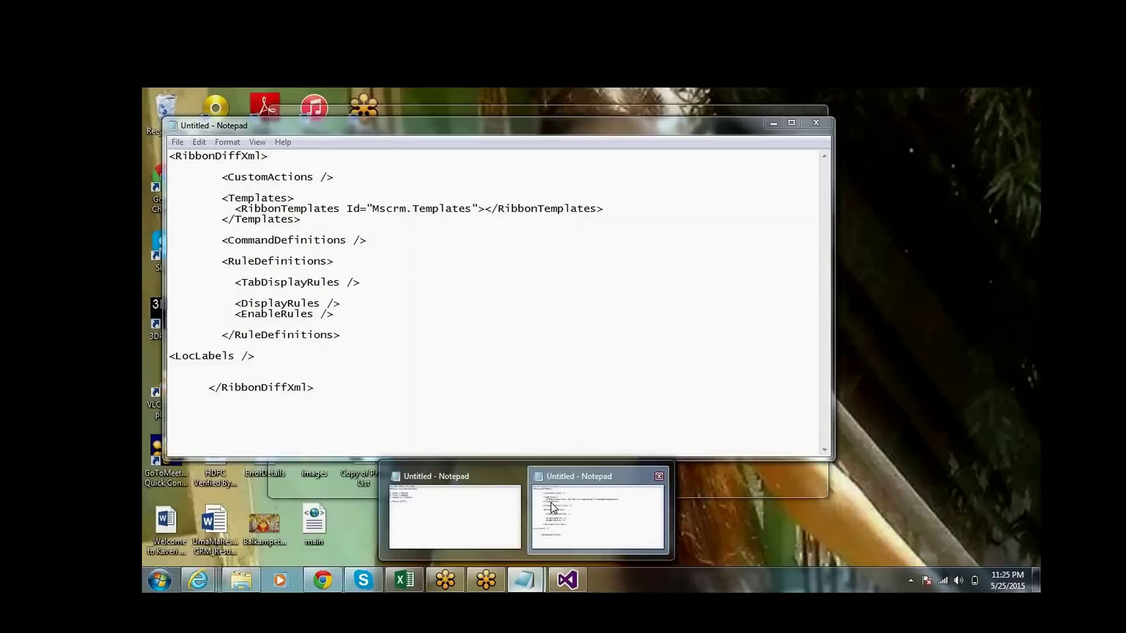
left_click(424, 516)
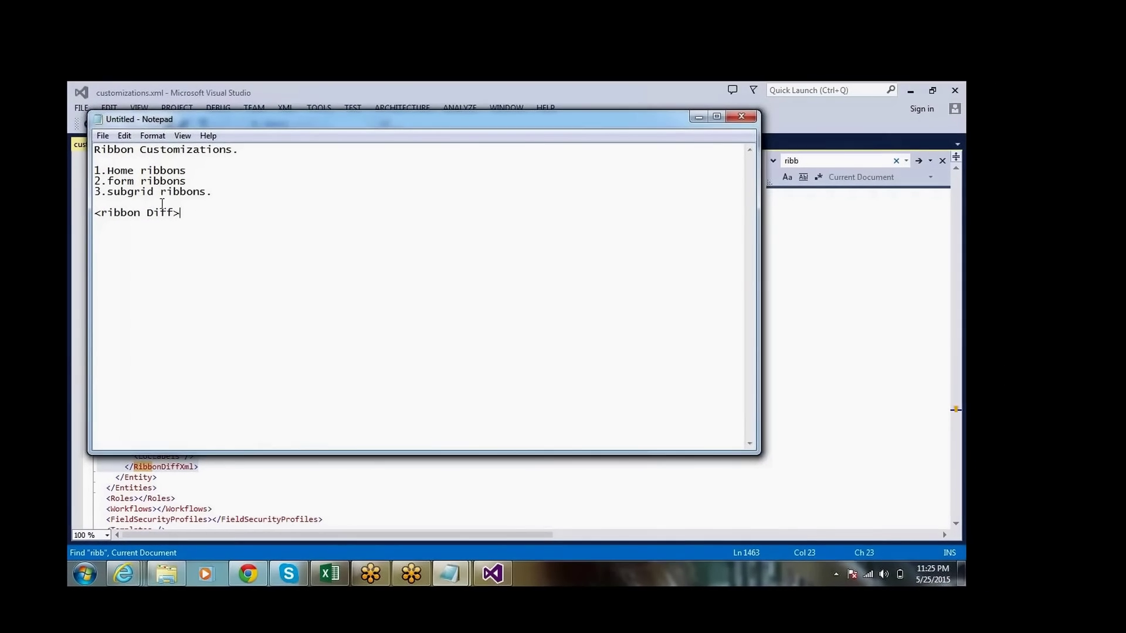
double_click(184, 209)
key("BackSpace")
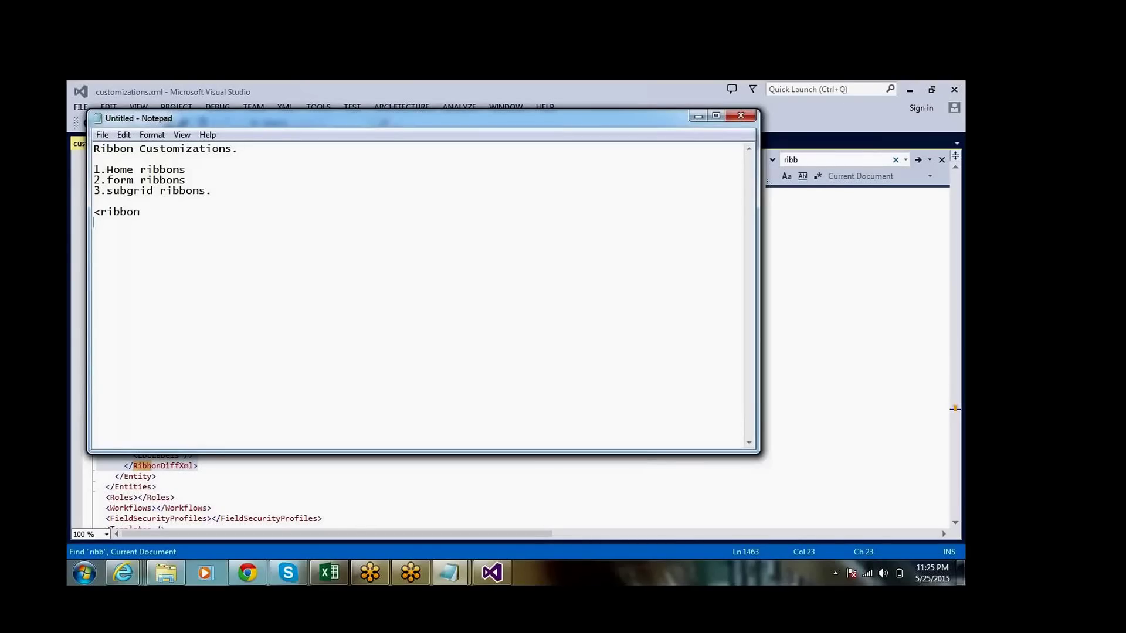
key("ctrl+z")
Add a line break after "<ribbon Diff>", move the notes window aside, and bring the RibbonDiffXml copy to the front.
left_click(199, 212)
key("Return")
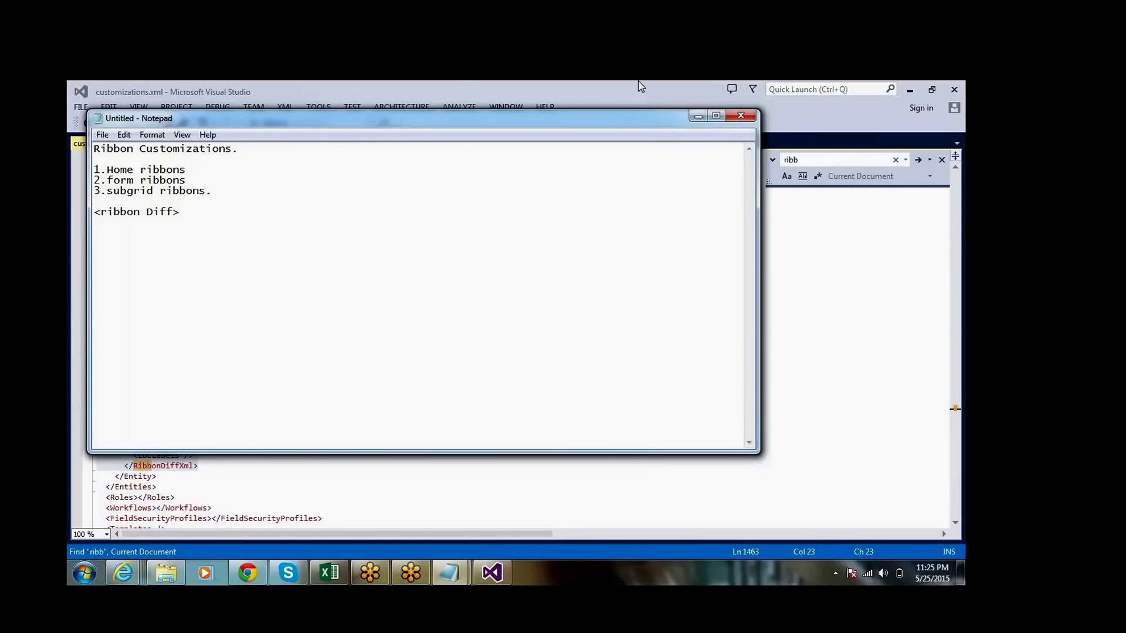
left_click_drag(622, 119, 918, 171)
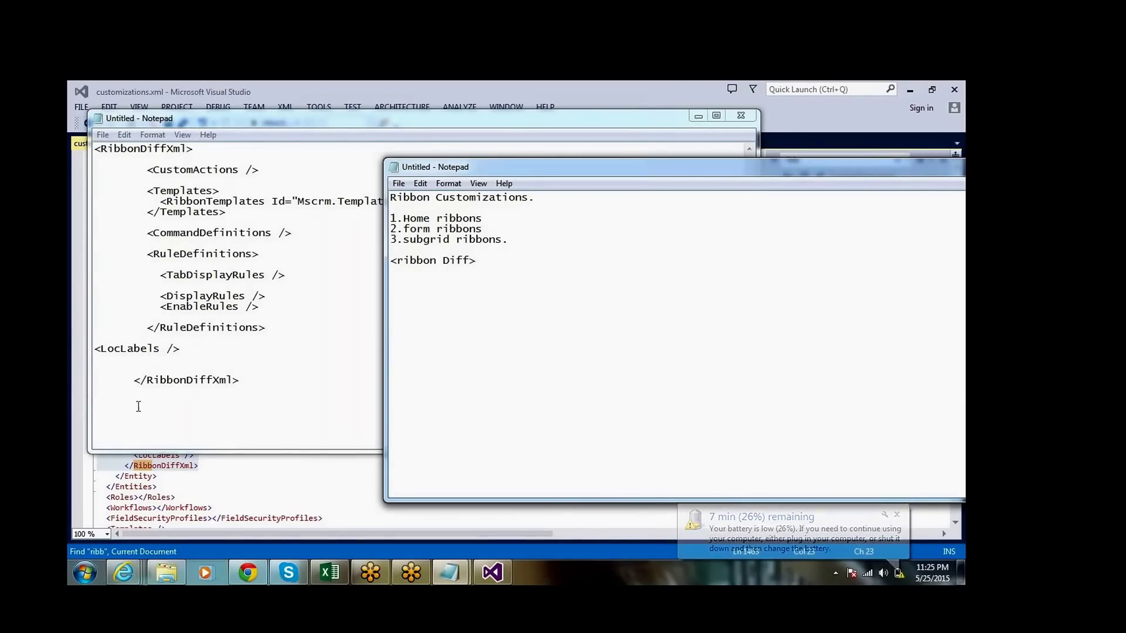
left_click(266, 380)
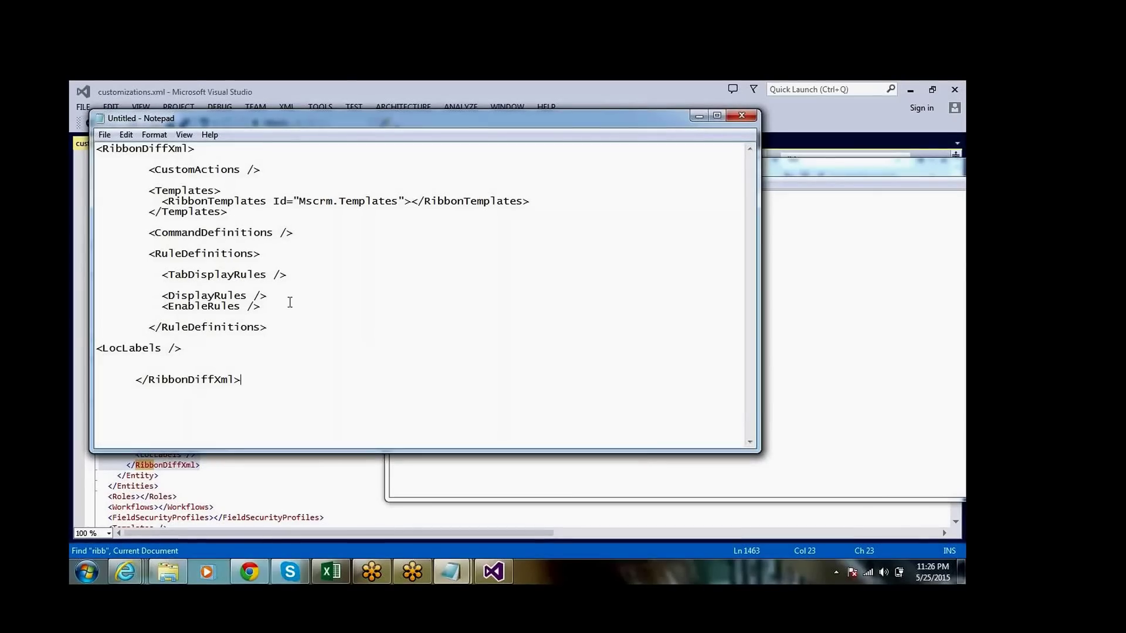
Switch to Chrome, search for "ribbon workbench" and open the Ribbon Workbench download article for CRM 2011/2013/2015.
left_click(699, 117)
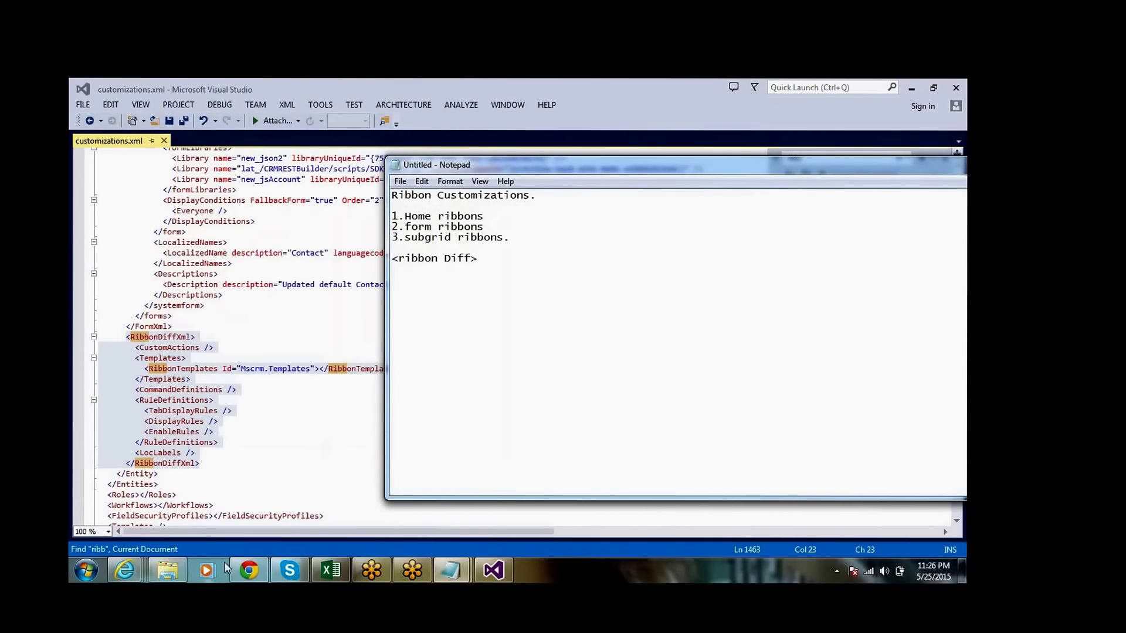
left_click(249, 570)
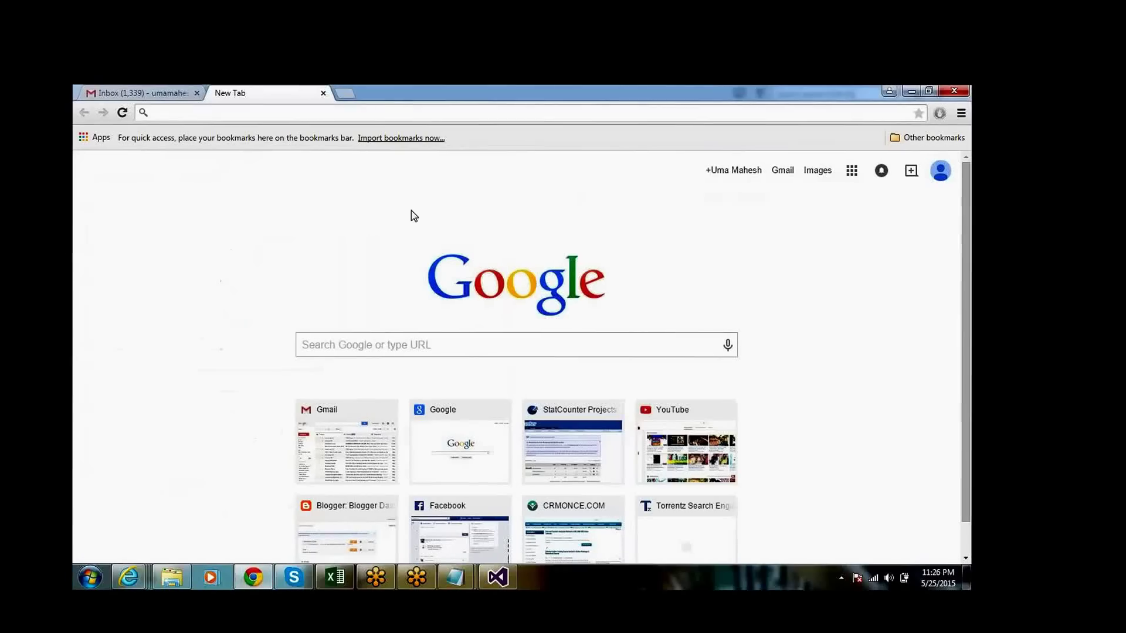
left_click(439, 347)
type("r")
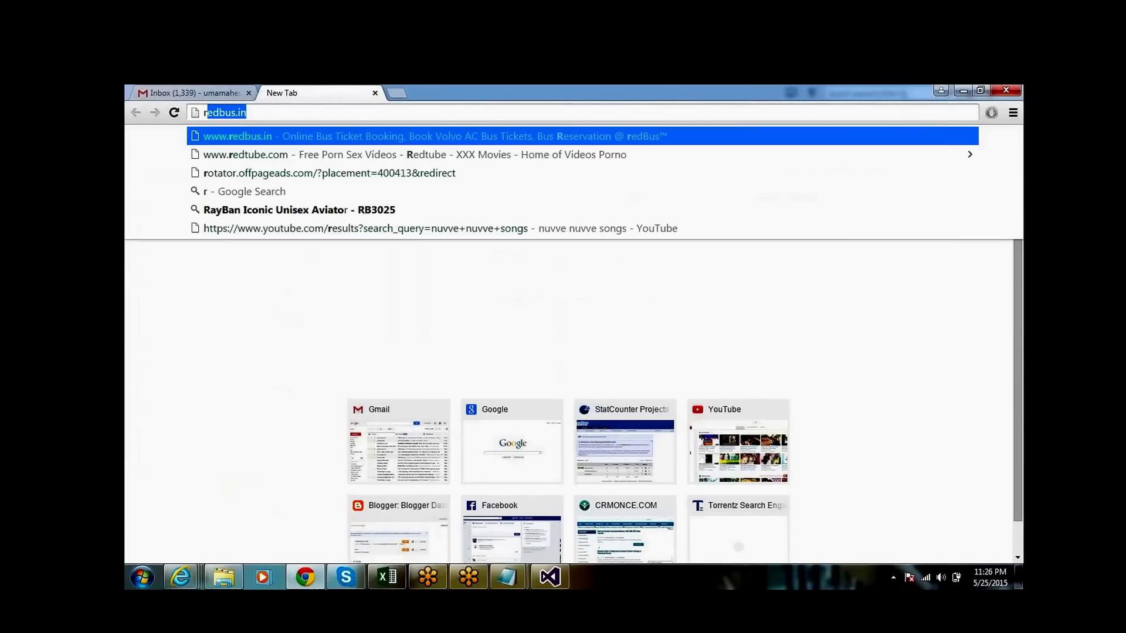
type("ibbon work")
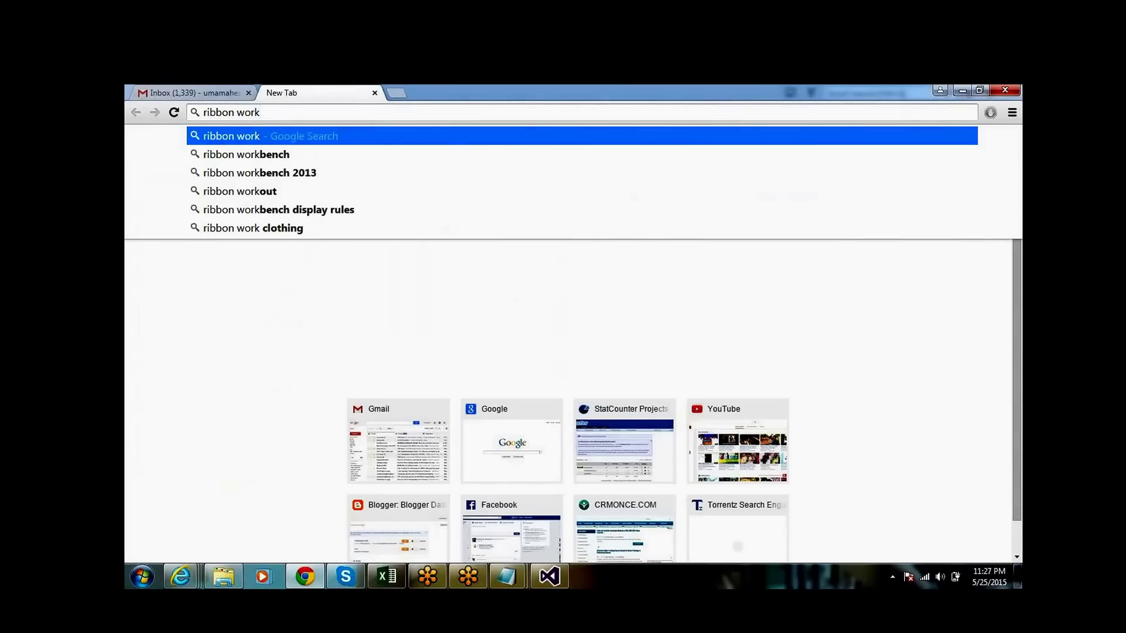
left_click(285, 154)
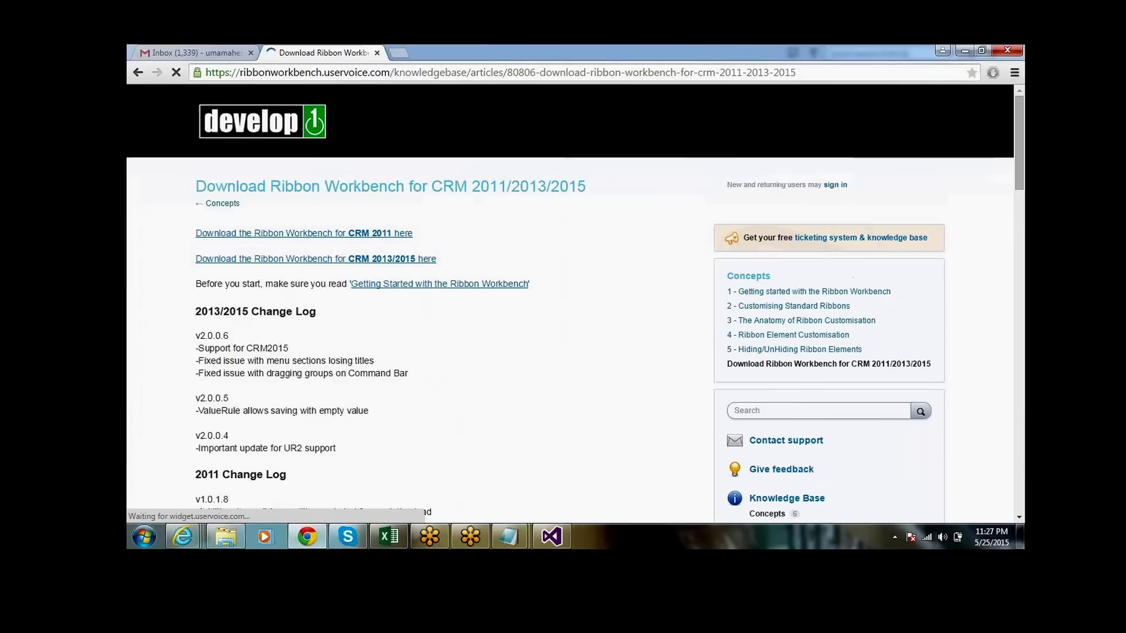
Open the CRM 2013/2015 download form, fill in the name and e-mail, and download the Ribbon Workbench solution.
left_click(393, 264)
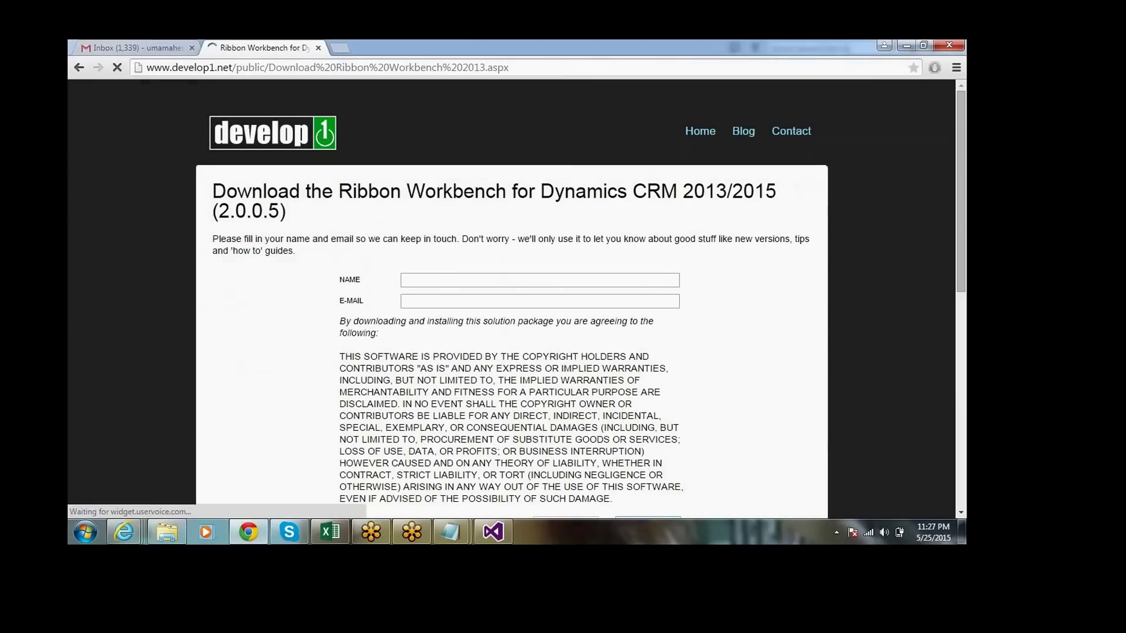
left_click_drag(440, 293, 440, 281)
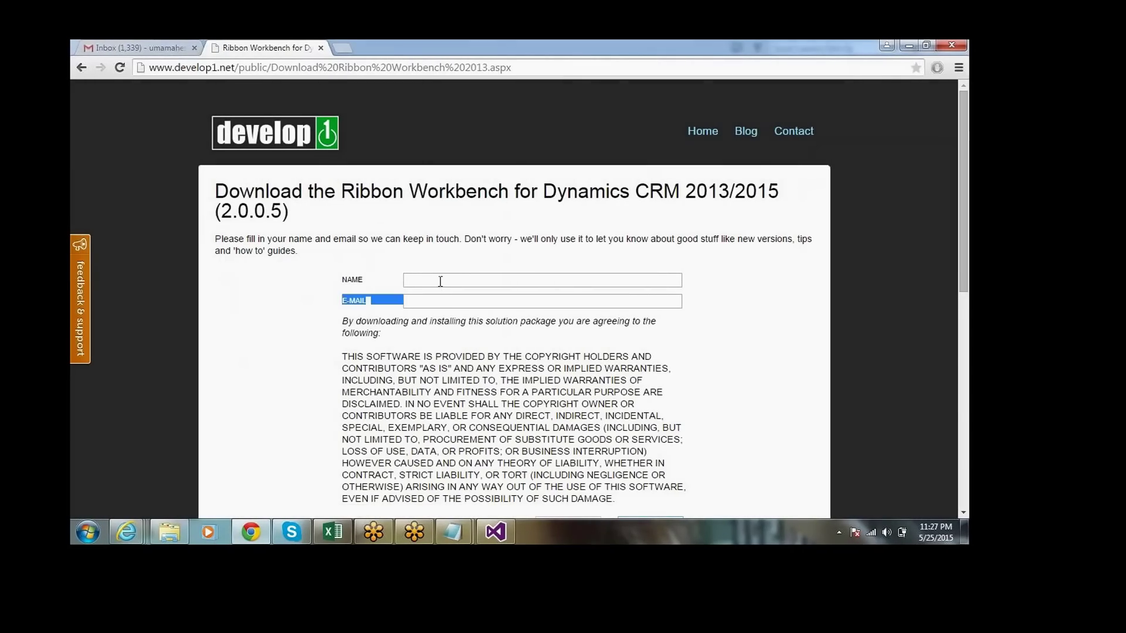
left_click(439, 280)
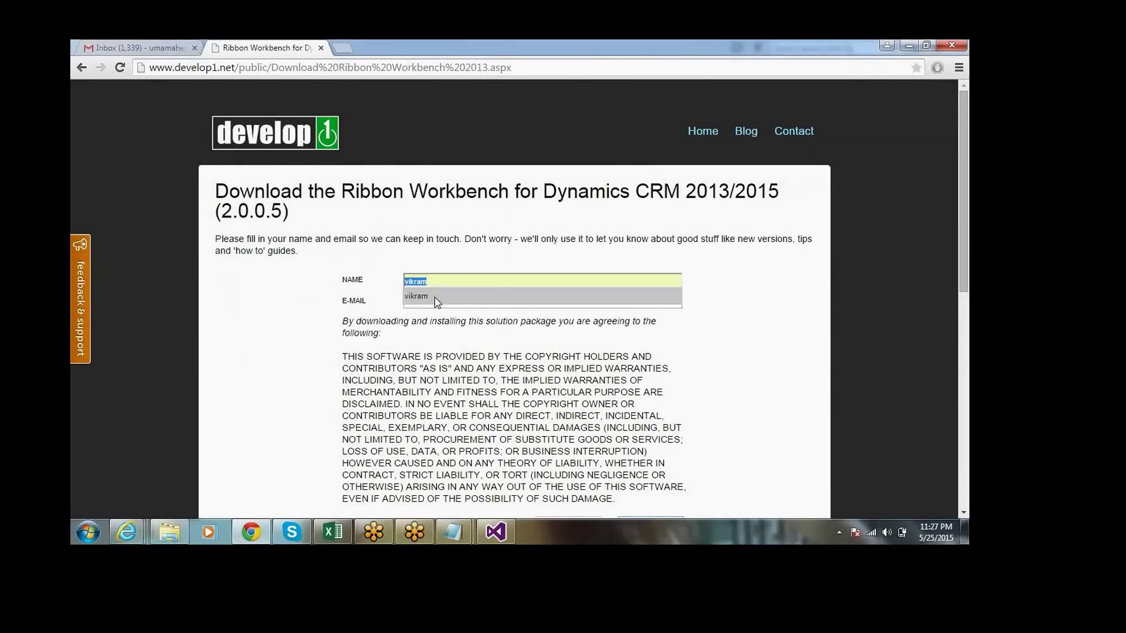
left_click(436, 296)
left_click(436, 298)
left_click(438, 306)
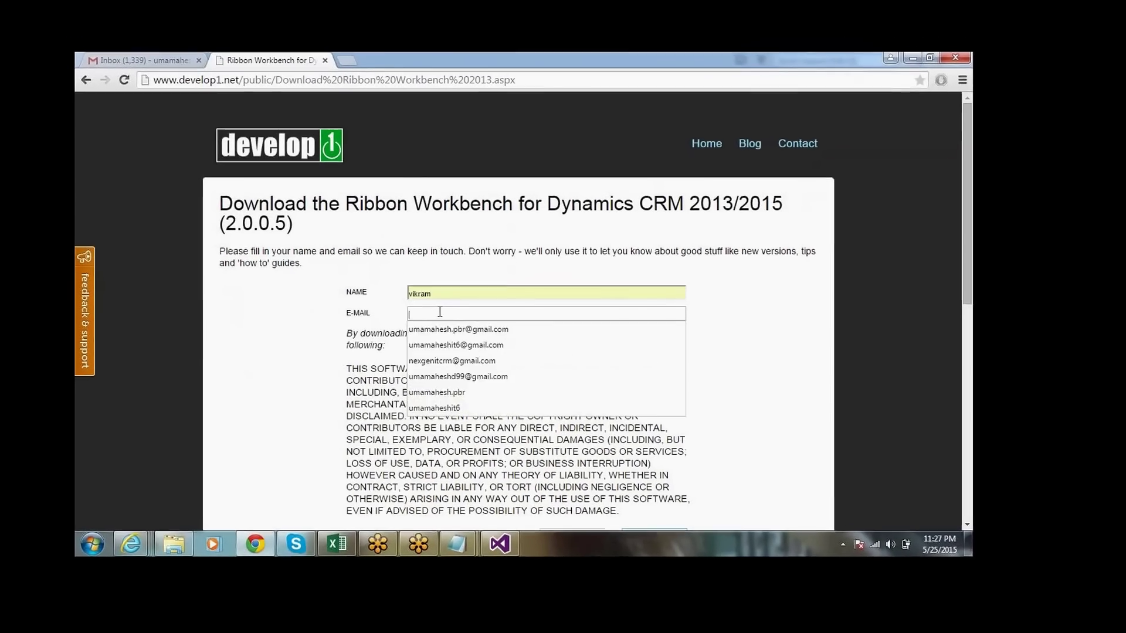
left_click(440, 324)
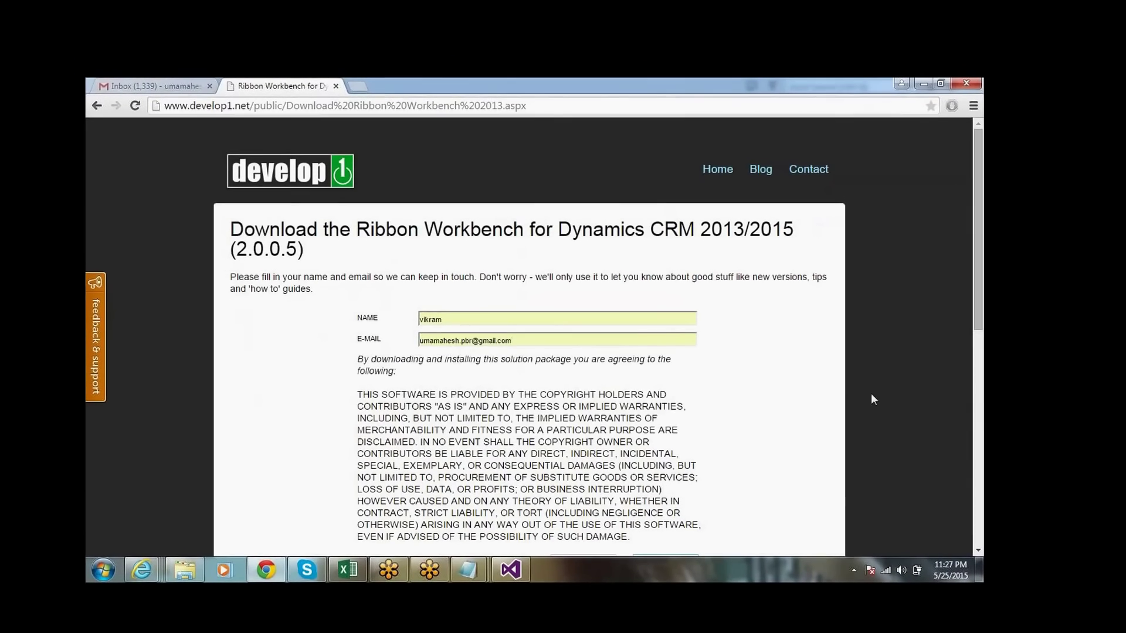
scroll(985, 328, "down", 2)
mouse_move(996, 326)
left_mouse_down()
mouse_move(1001, 392)
mouse_move(1008, 253)
mouse_move(1008, 319)
left_mouse_up()
left_click(712, 408)
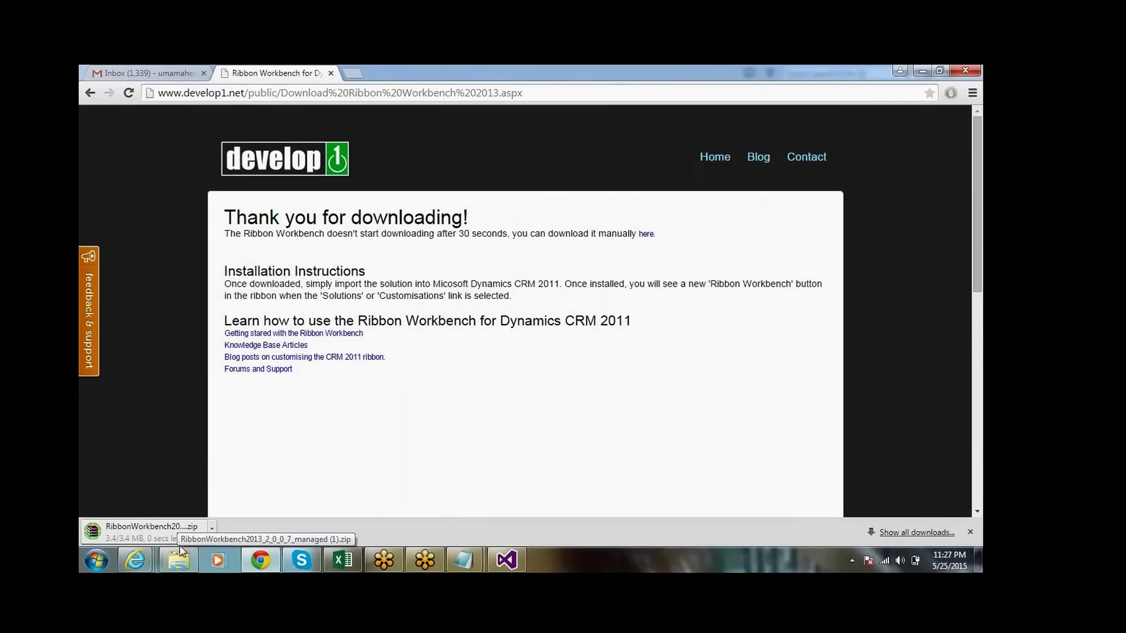
Switch to the Internet Explorer window showing the All Solutions list in Dynamics CRM.
mouse_move(135, 560)
mouse_move(215, 499)
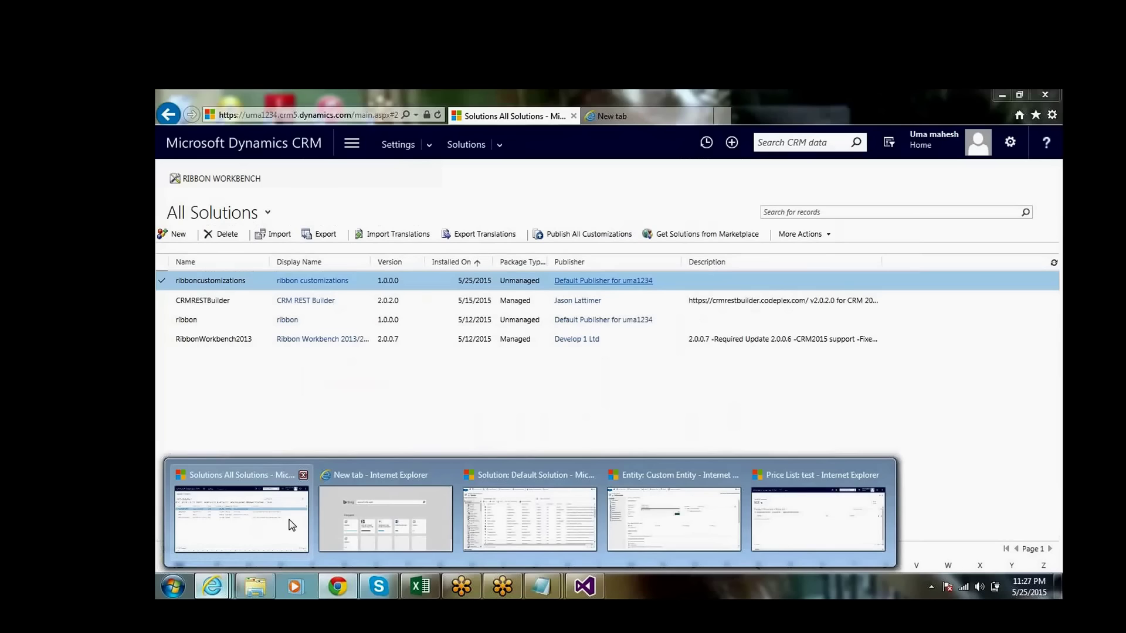
left_click(291, 525)
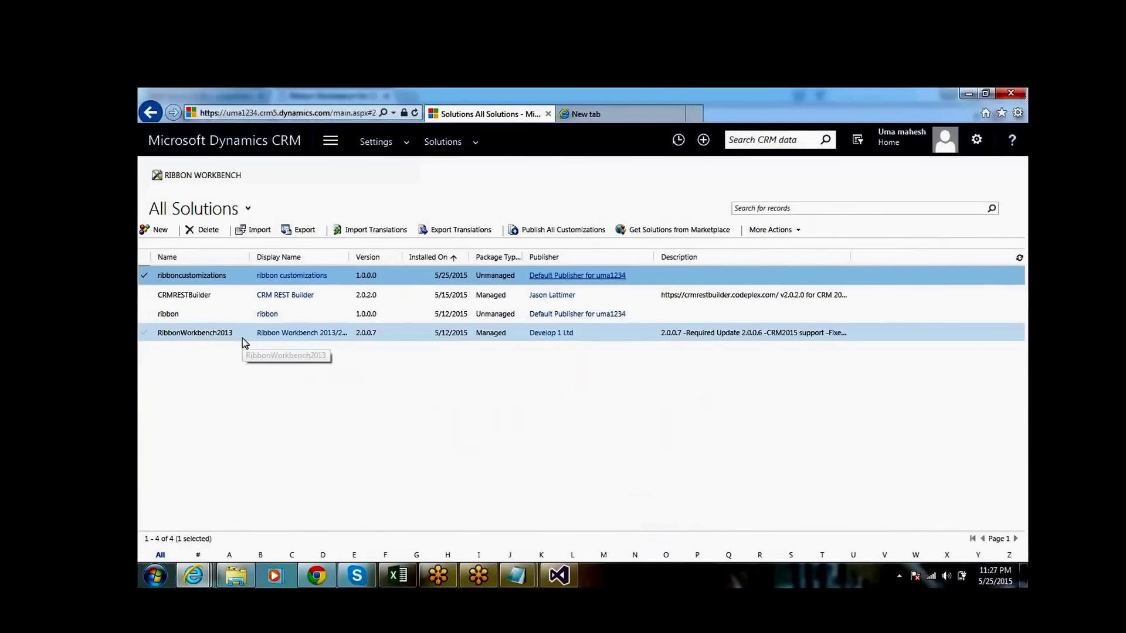
left_click(260, 230)
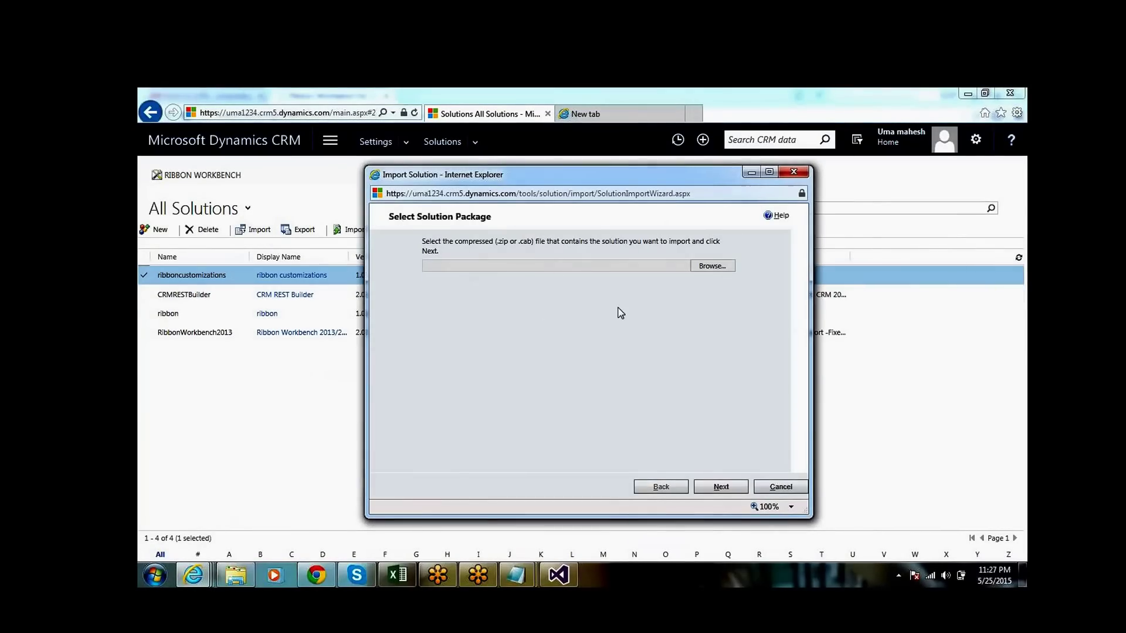
left_click(724, 268)
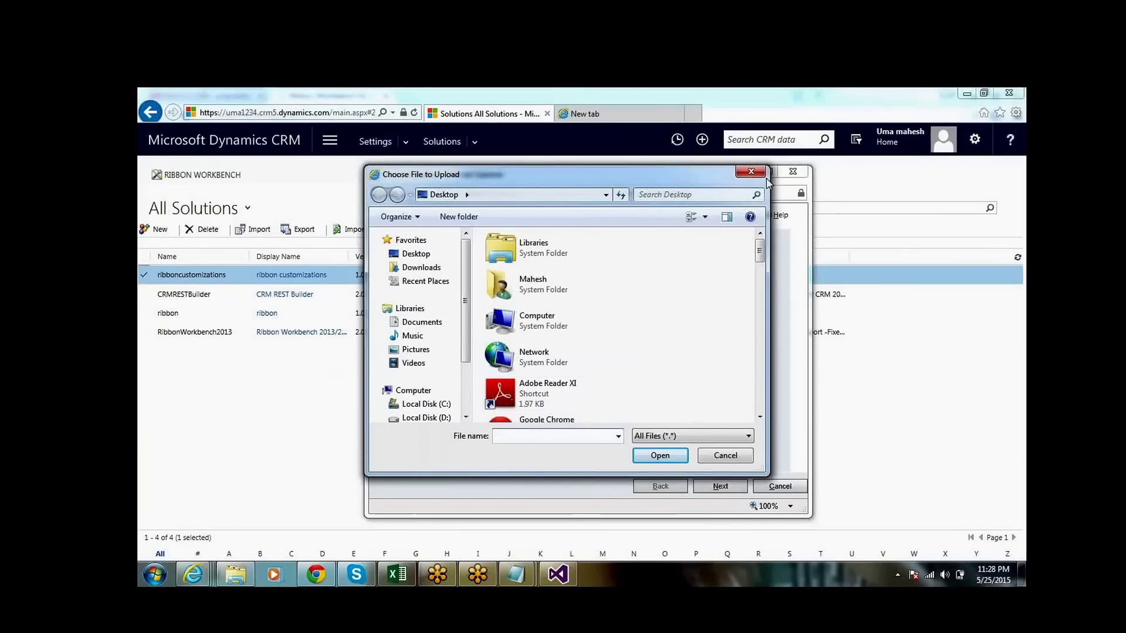
left_click(750, 171)
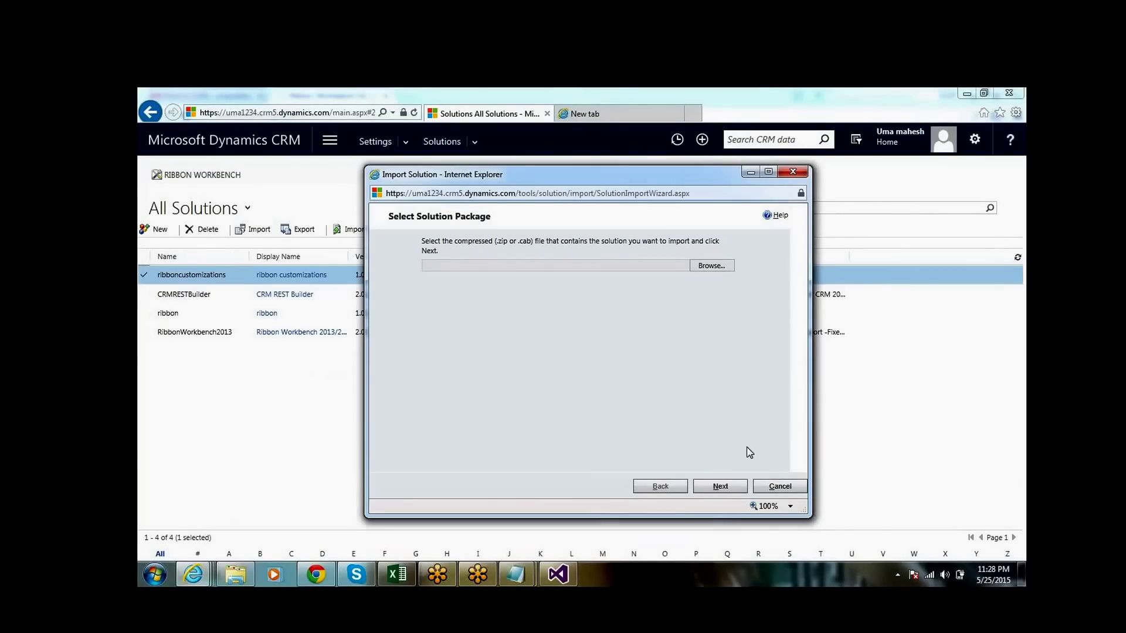
left_click(793, 171)
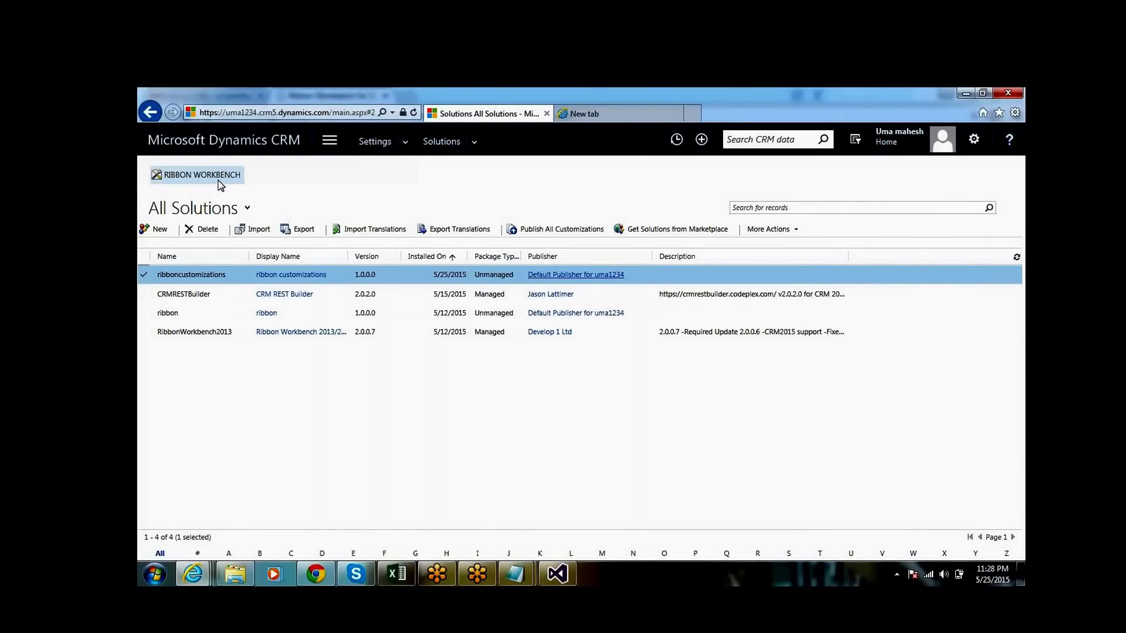
Launch the Ribbon Workbench in a maximized window and load the "ribbon customizations" solution.
left_click(218, 181)
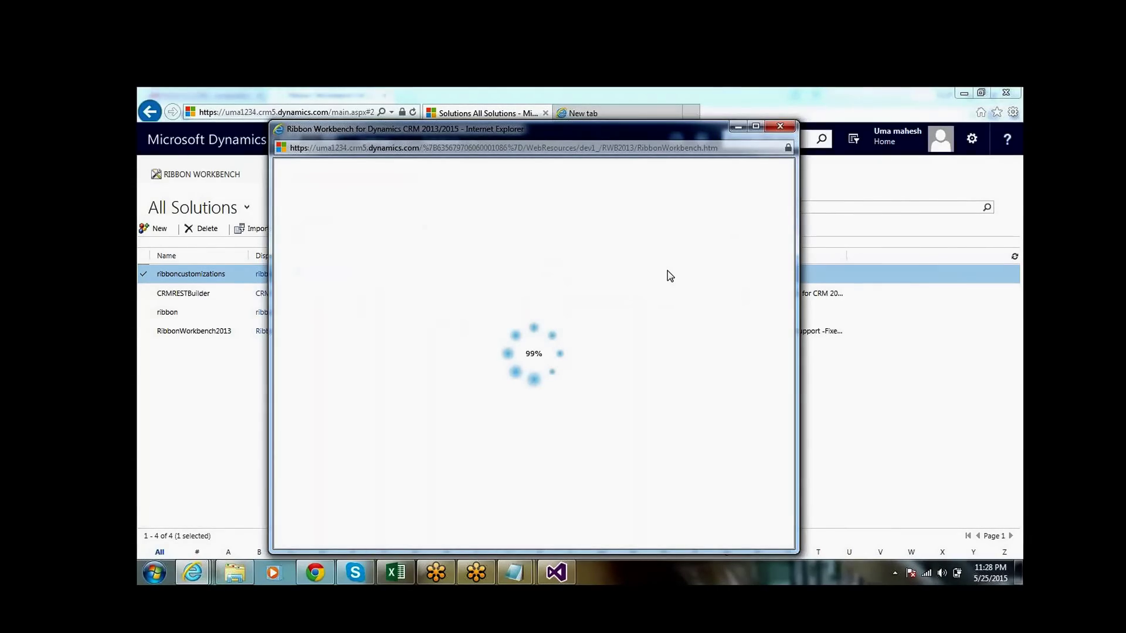
left_click(755, 126)
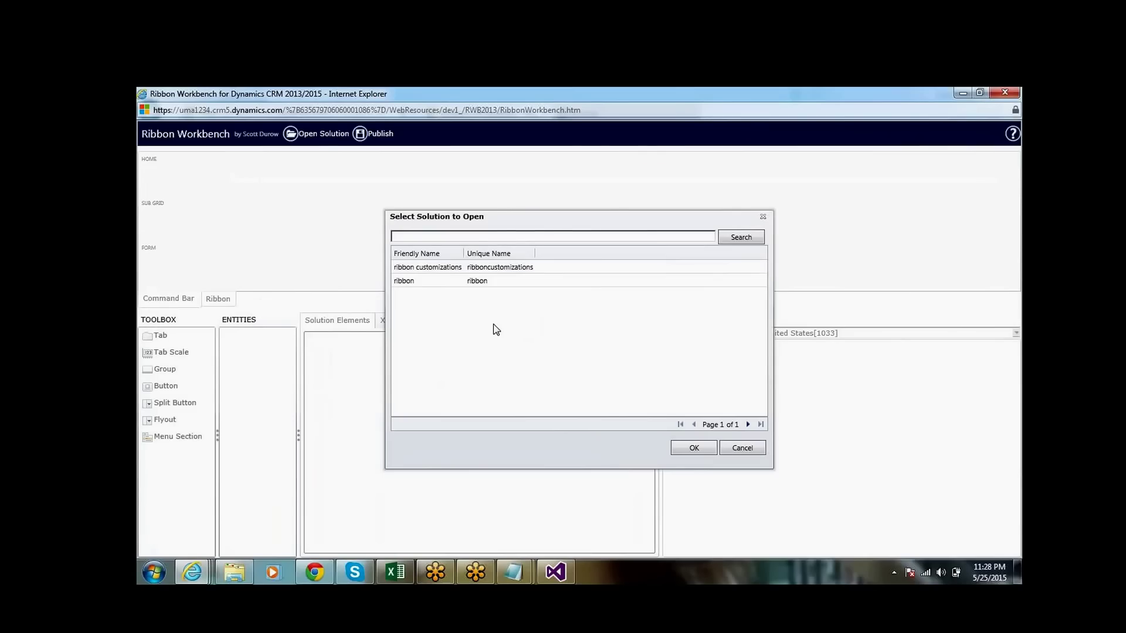
left_click(497, 266)
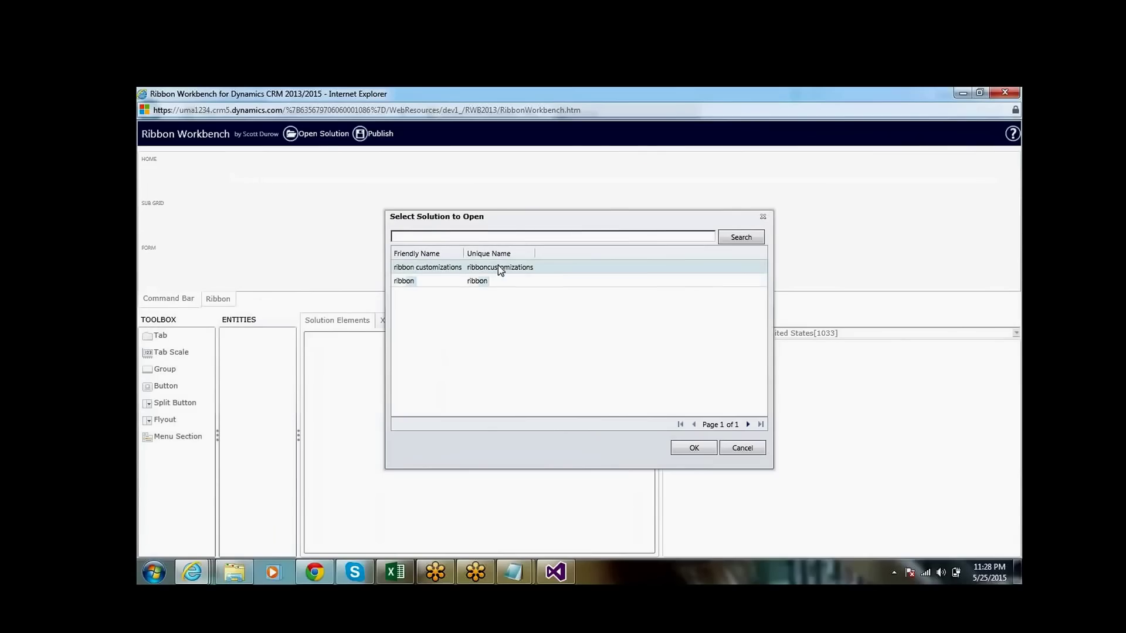
left_click(563, 272)
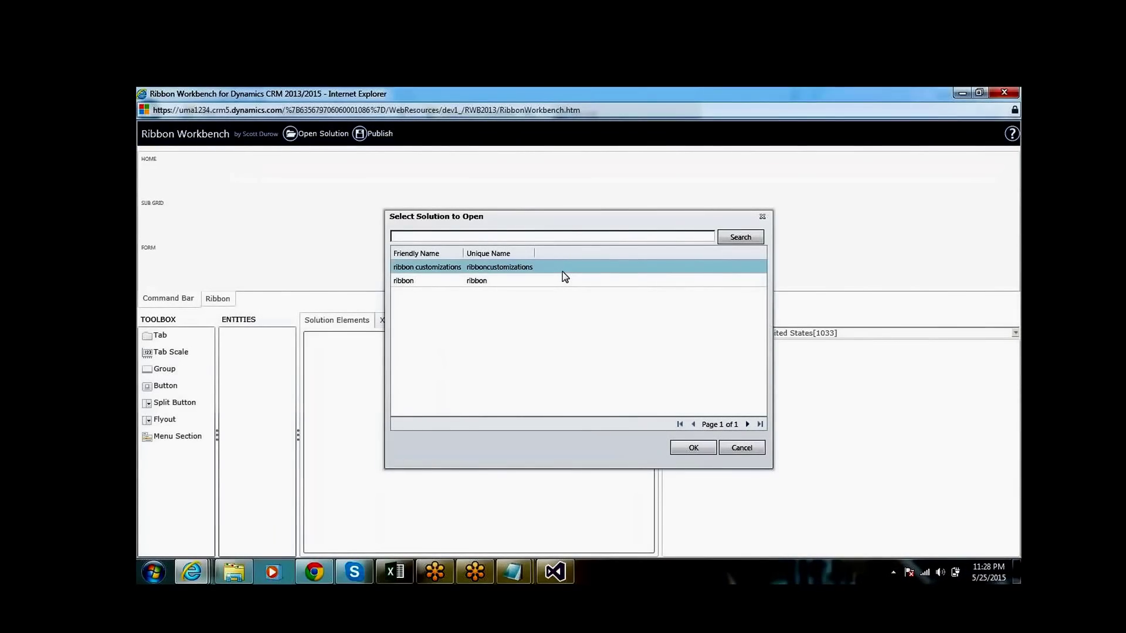
left_click(697, 452)
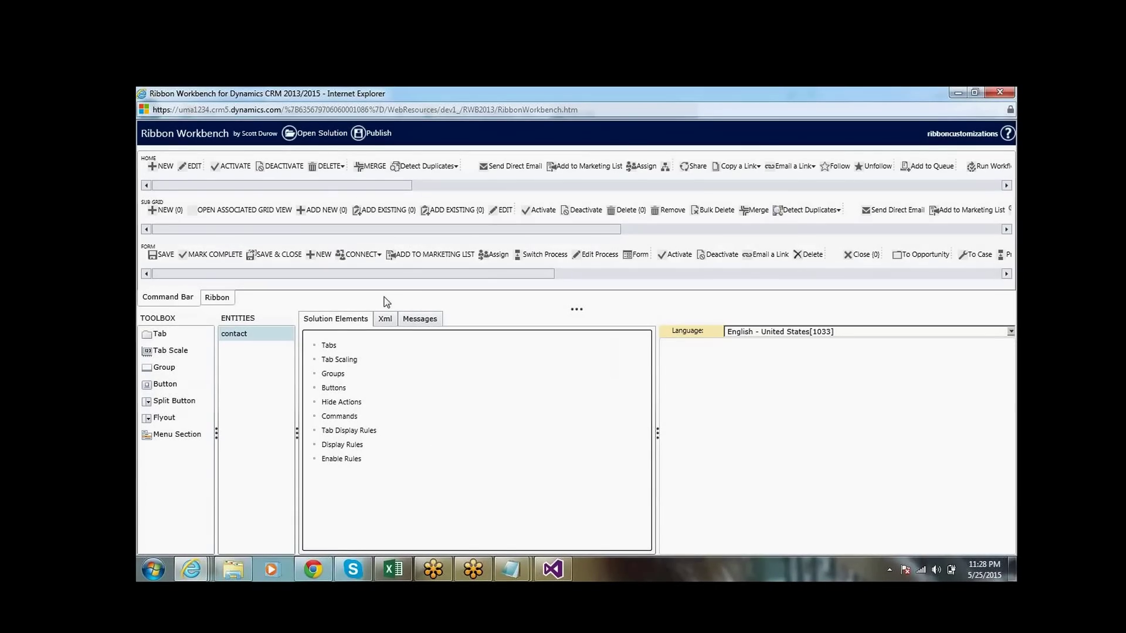
Add a Button control right after NEW on the form command bar of the contact entity.
left_click(277, 329)
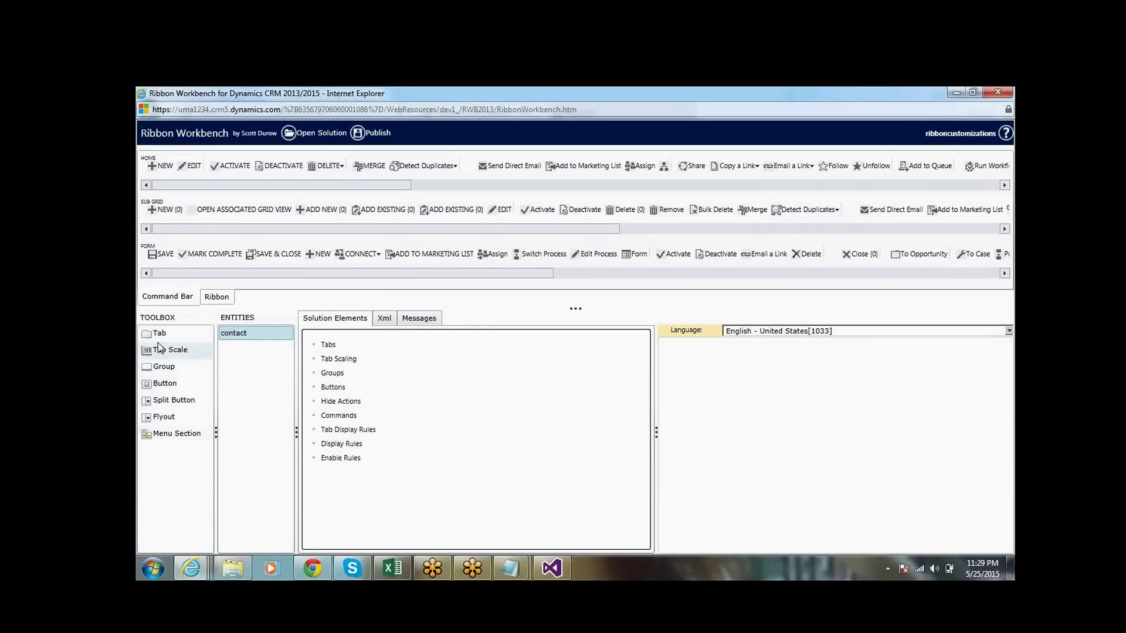
left_click(319, 252)
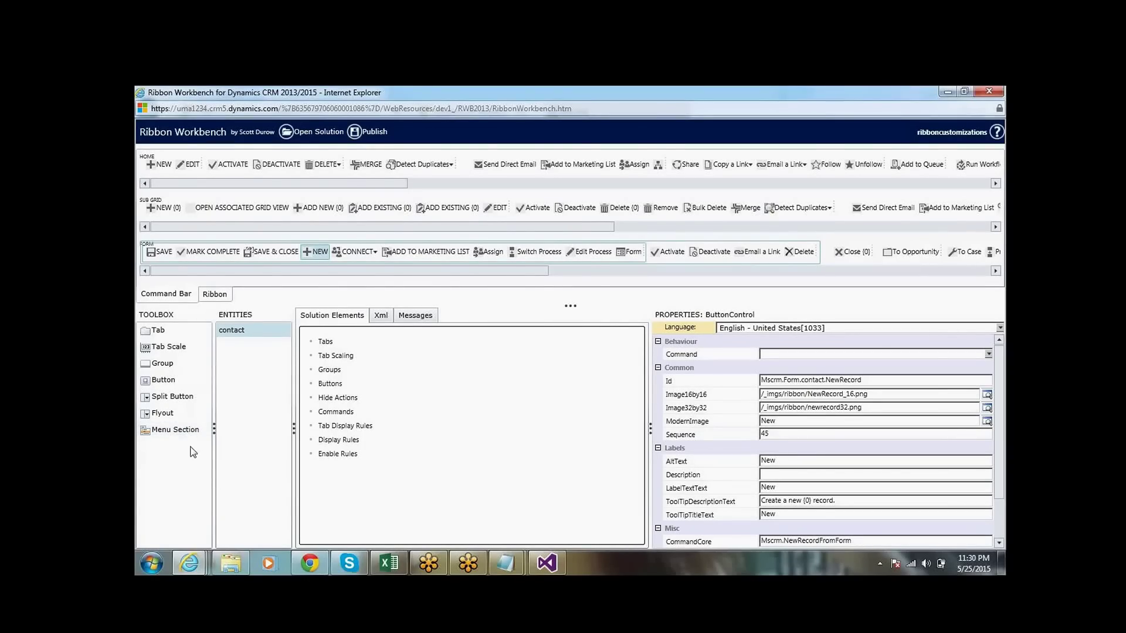
left_click(163, 381)
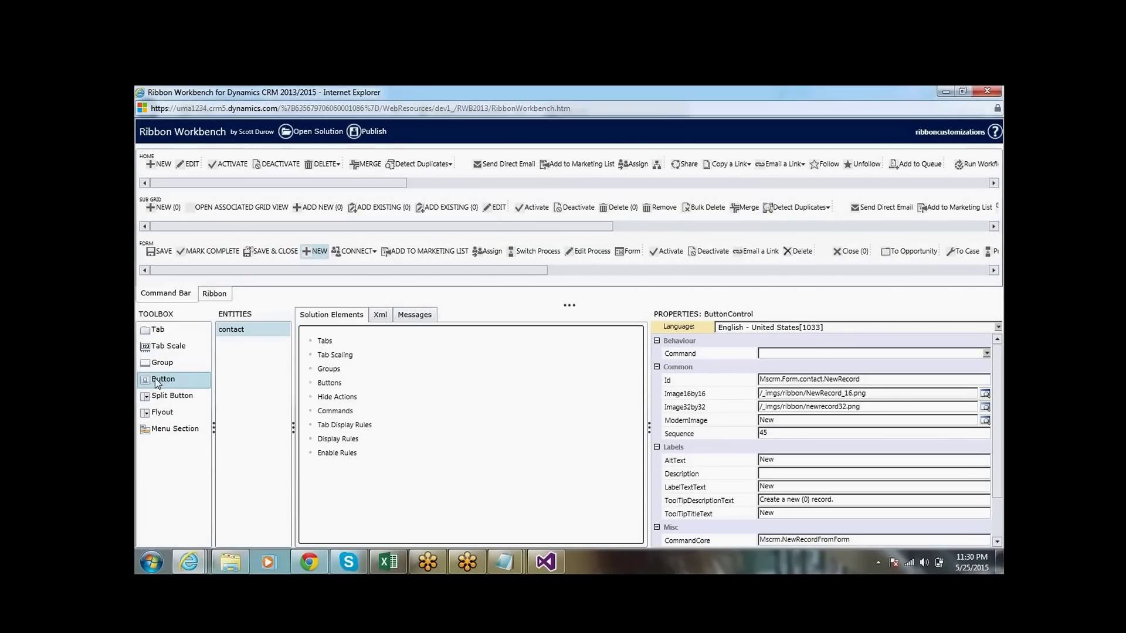
mouse_move(157, 382)
left_mouse_down()
mouse_move(346, 348)
mouse_move(389, 289)
mouse_move(364, 254)
mouse_move(328, 251)
left_mouse_up()
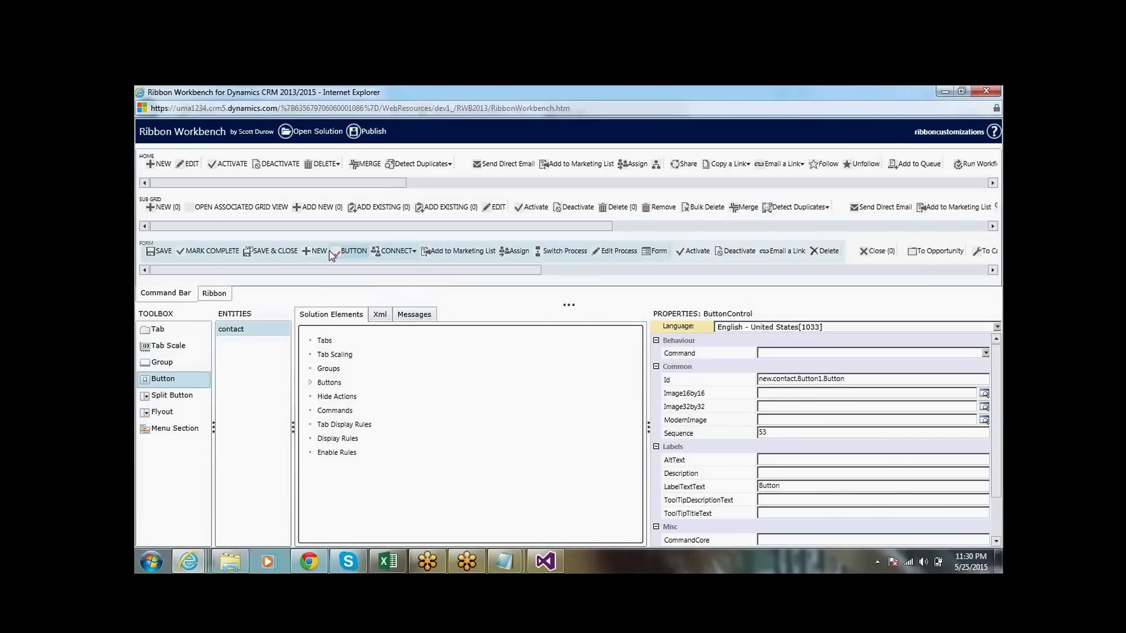
Set the label text of the newly added form button to "Custom Button".
left_click(355, 251)
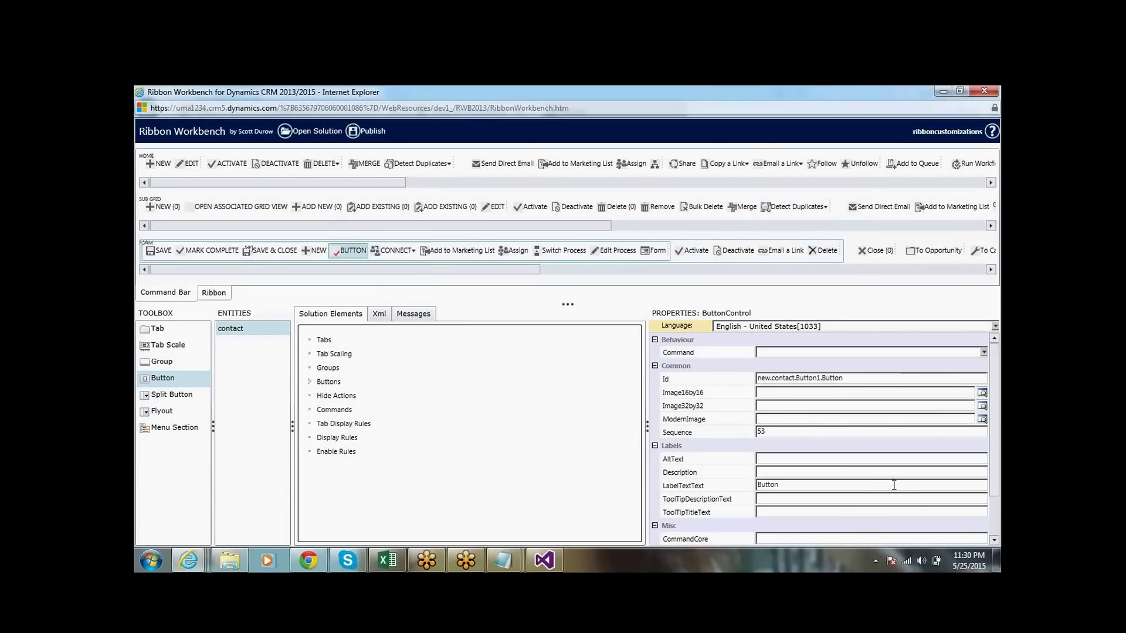
left_click(804, 481)
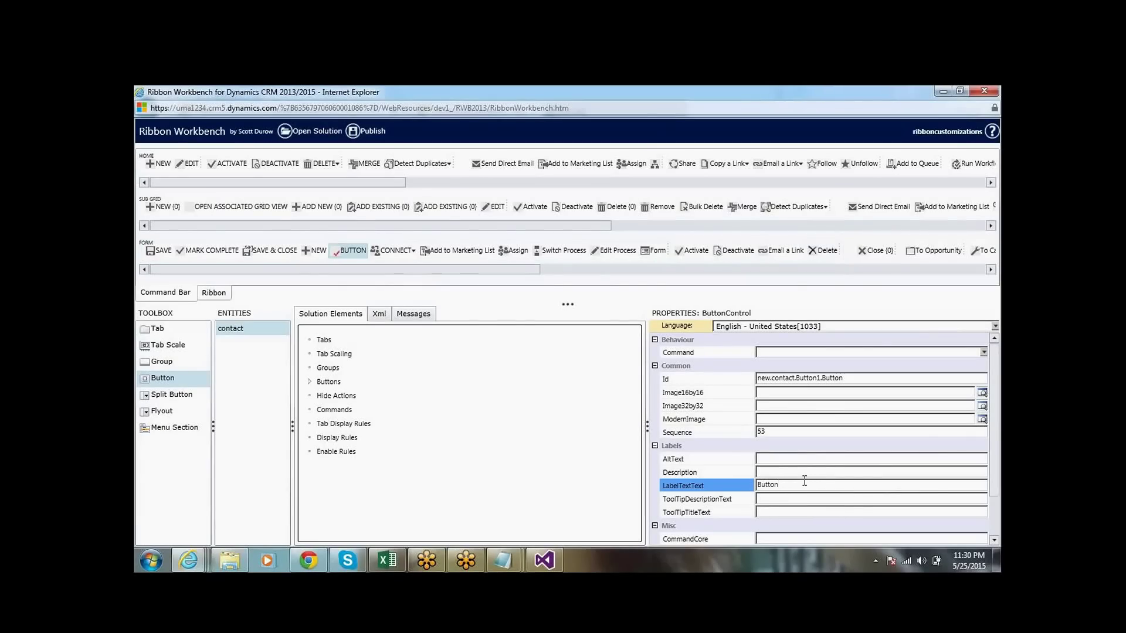
key("BackSpace")
key("BackSpace")
key("BackSpace")
key("BackSpace")
key("BackSpace")
key("BackSpace")
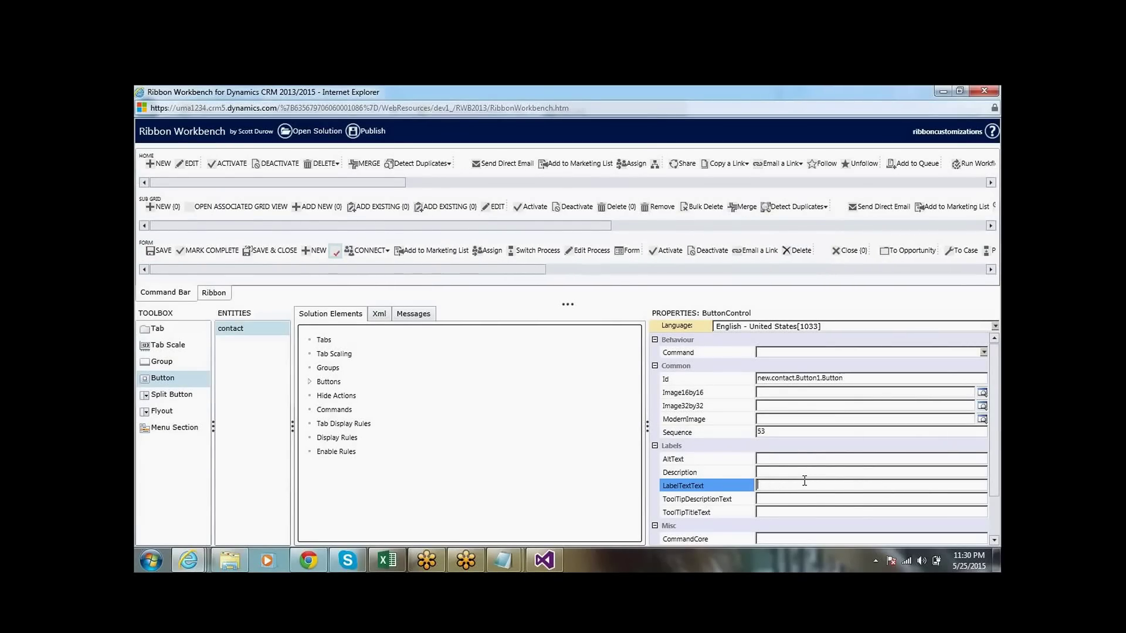
type("Cus")
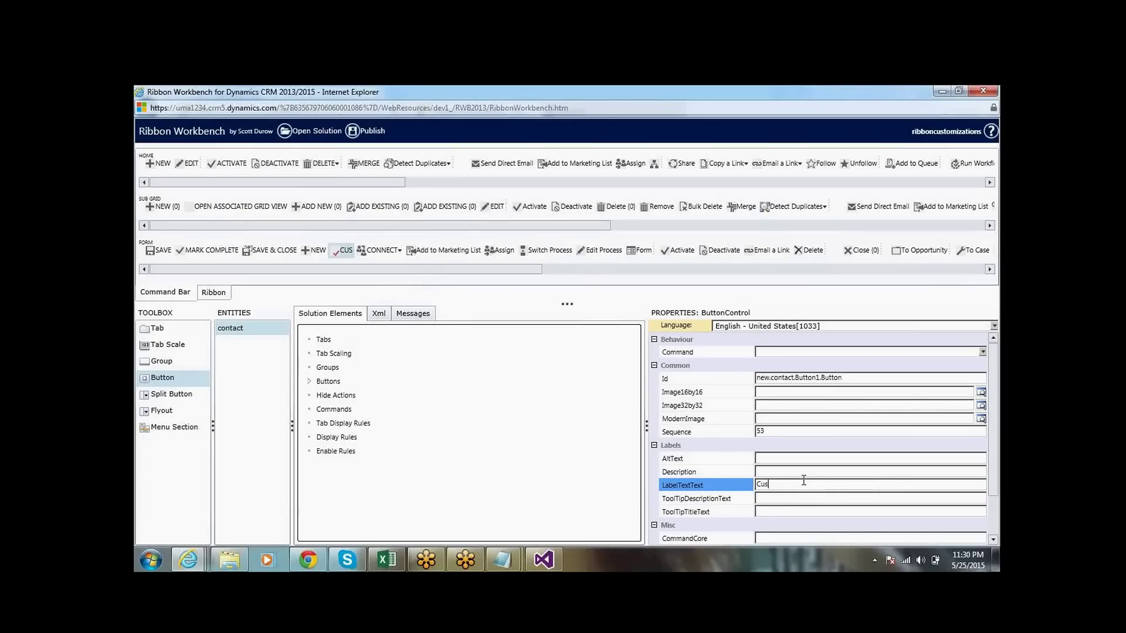
type("tom")
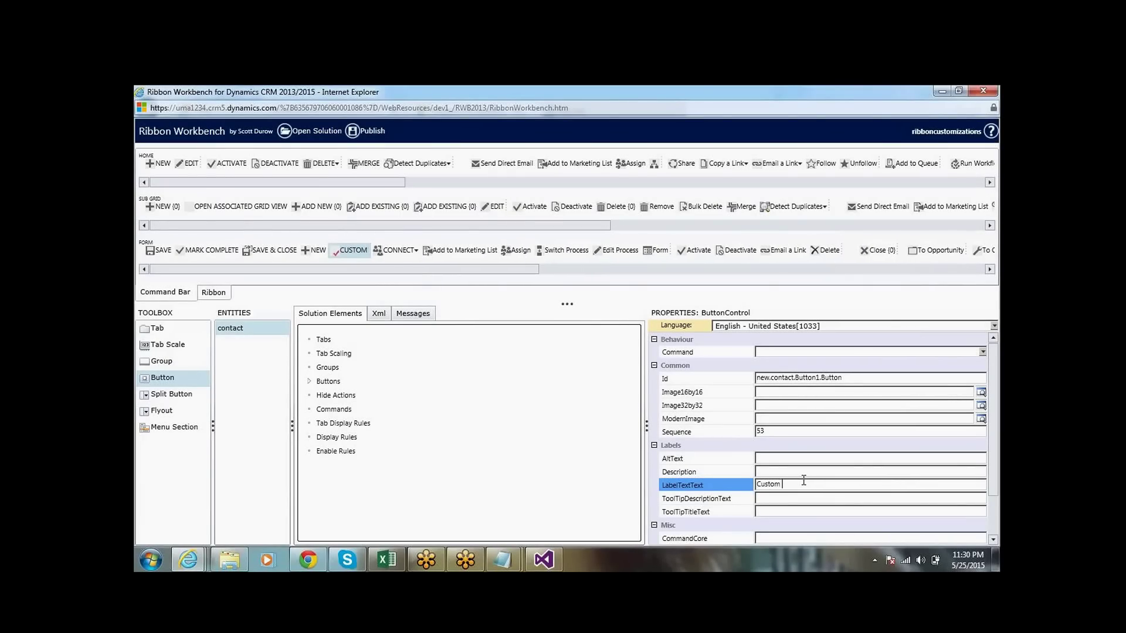
type(" Button")
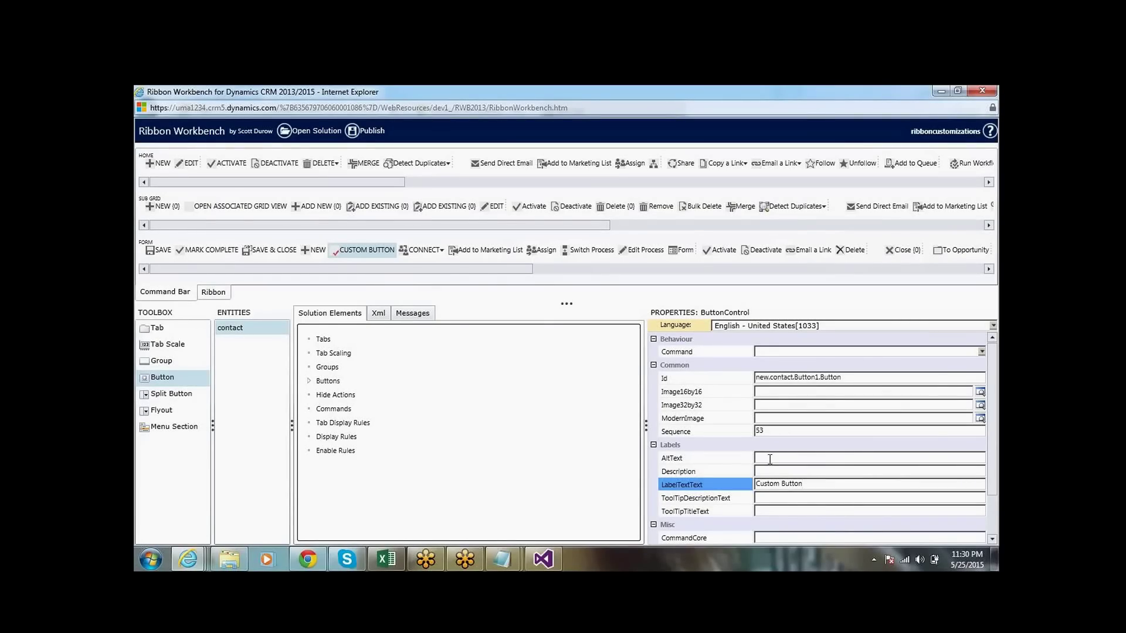
left_click(770, 459)
left_click(772, 472)
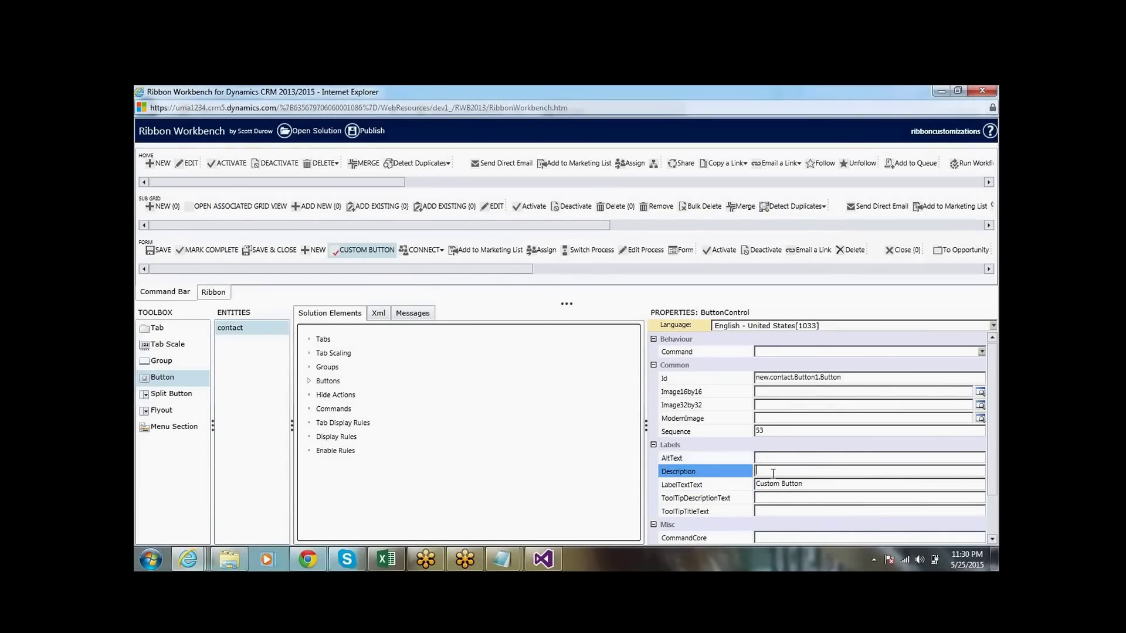
left_click(776, 497)
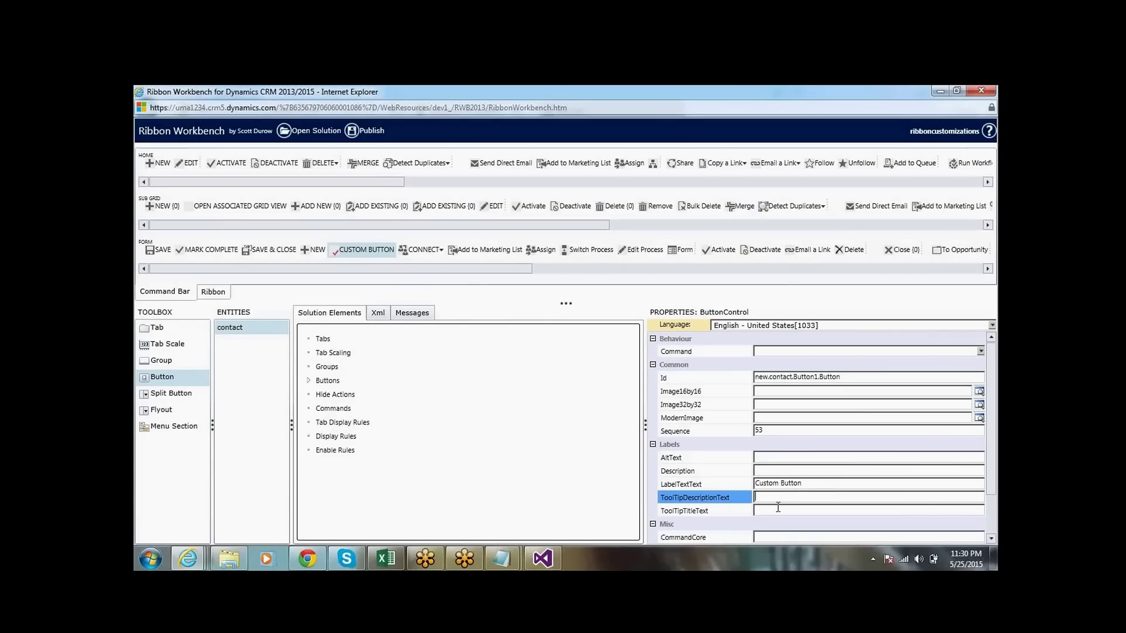
left_click(777, 510)
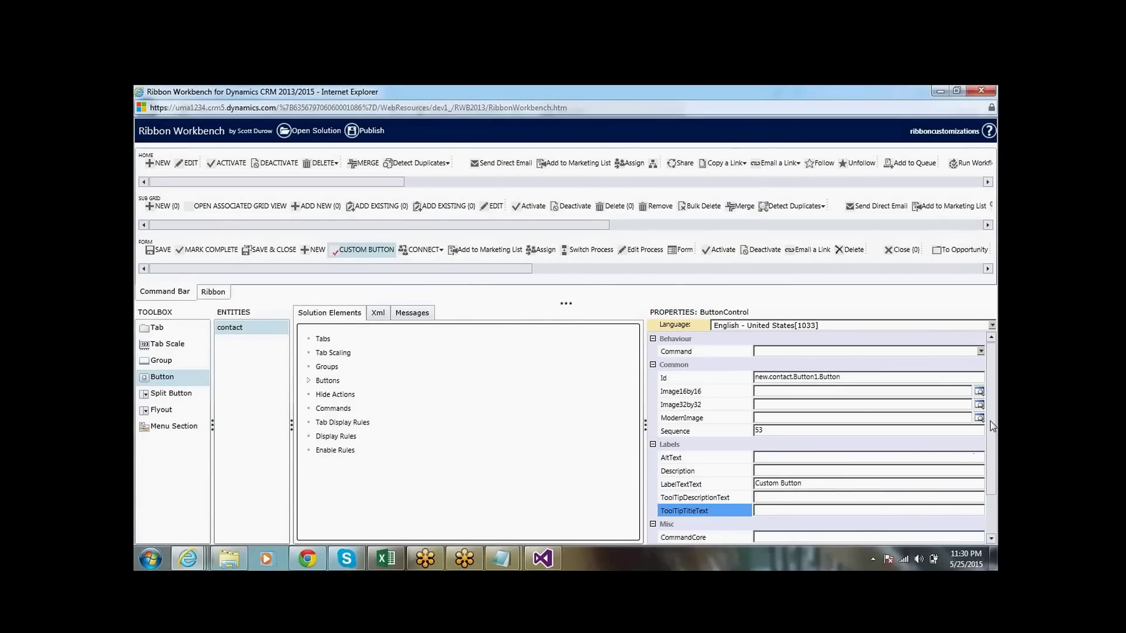
Add a new command under the contact entity's Commands and show that command's properties.
left_click_drag(993, 427, 994, 484)
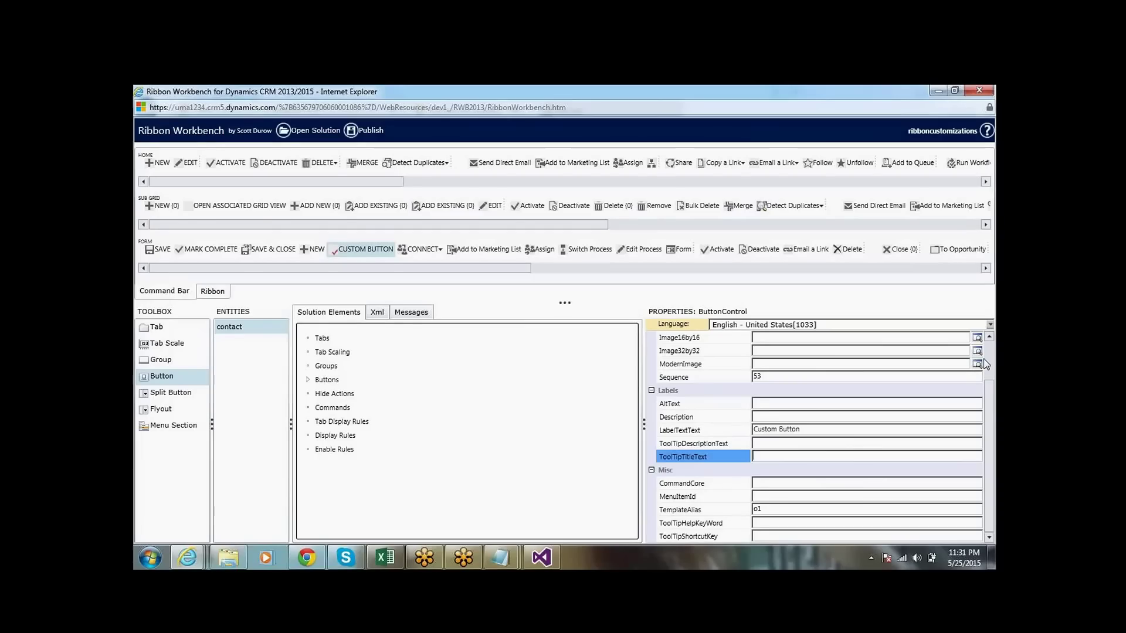
scroll(988, 364, "up", 2)
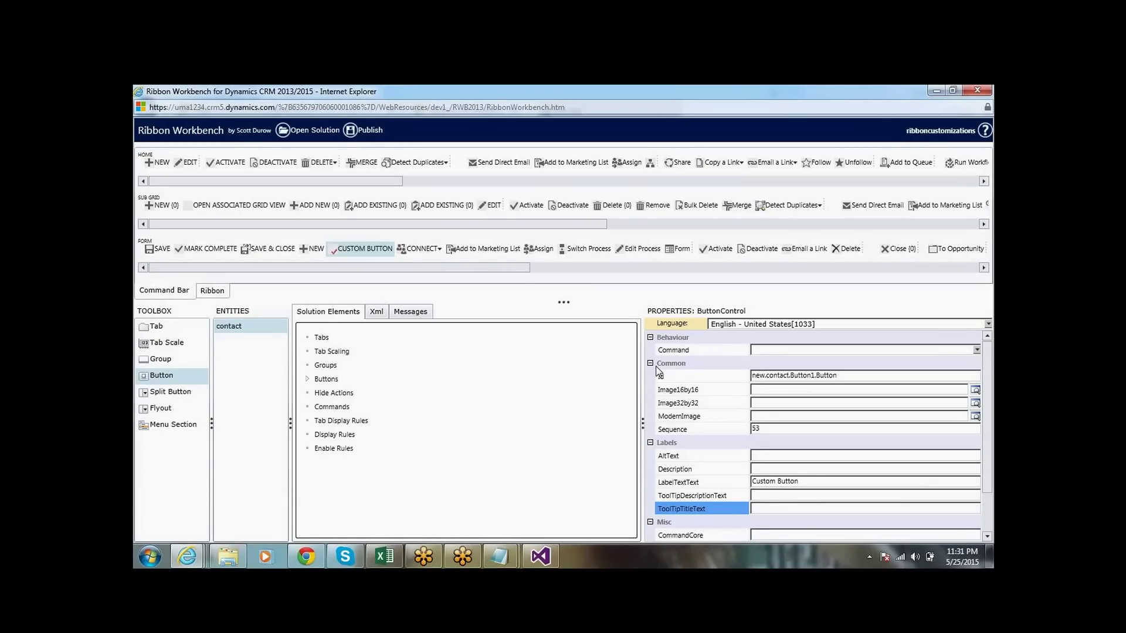
left_click(336, 409)
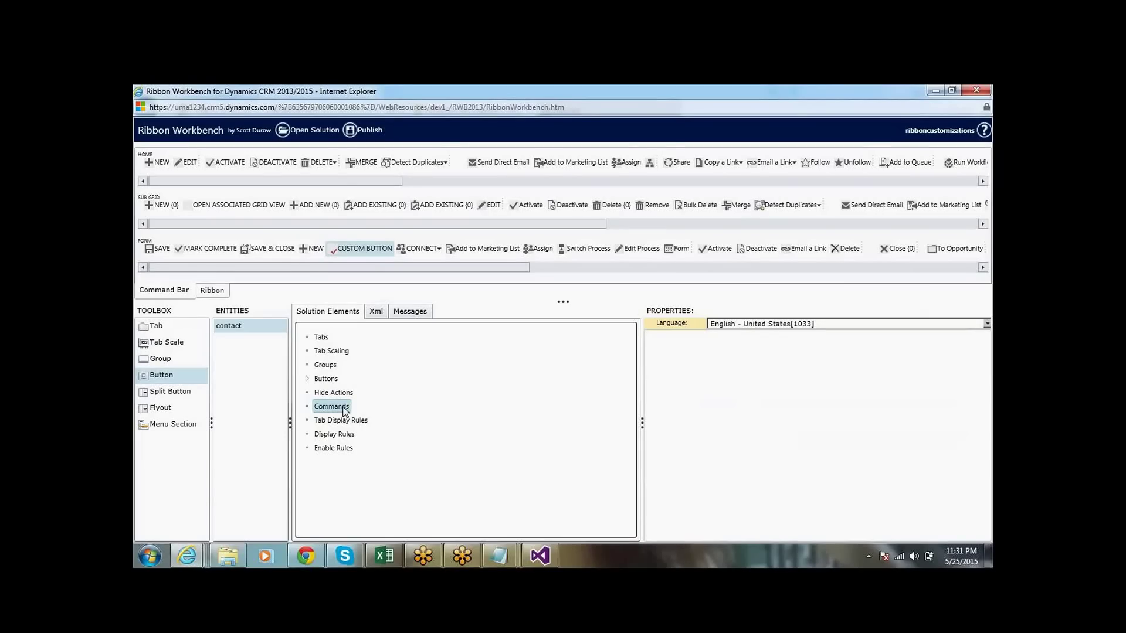
right_click(344, 410)
left_click(379, 418)
left_click(307, 408)
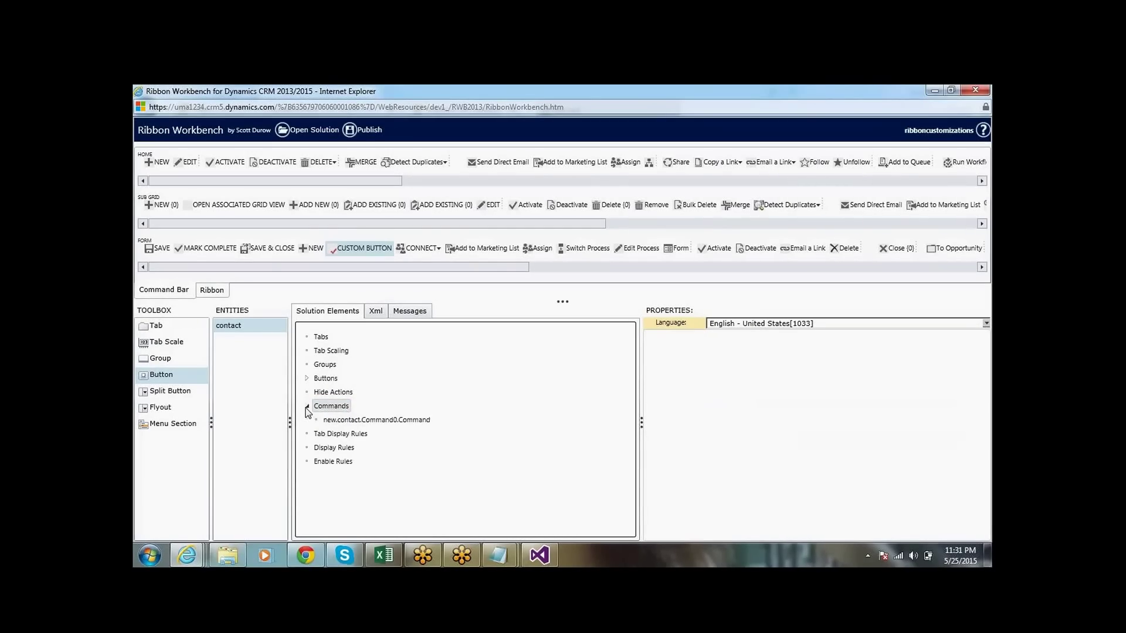
left_click(350, 421)
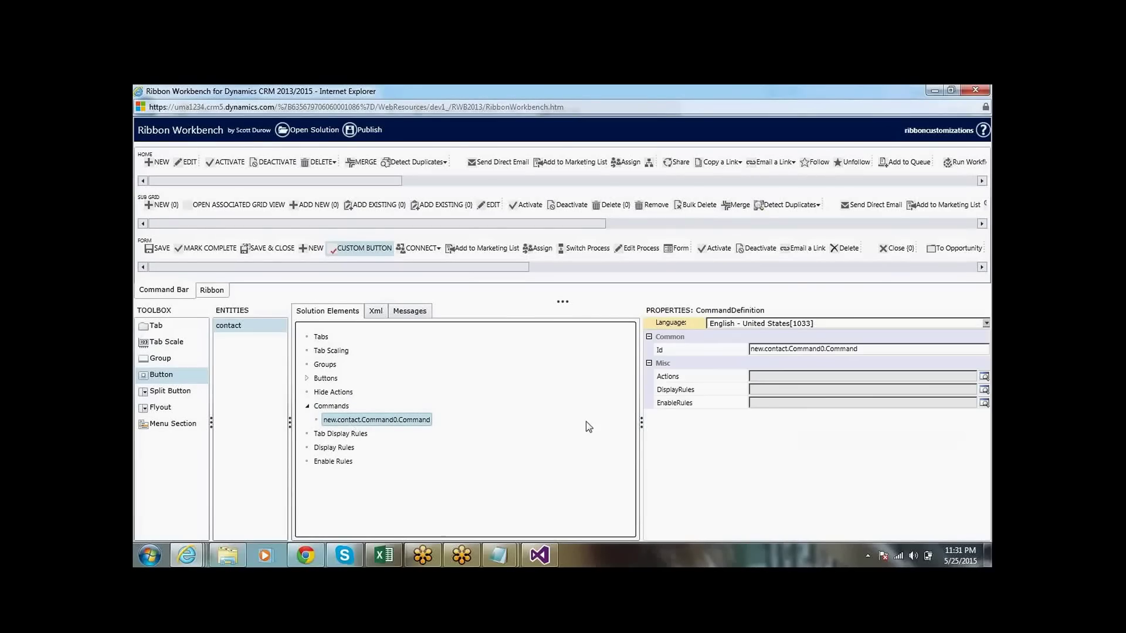
Add an Open Url Action to the new contact command's actions.
left_click(984, 377)
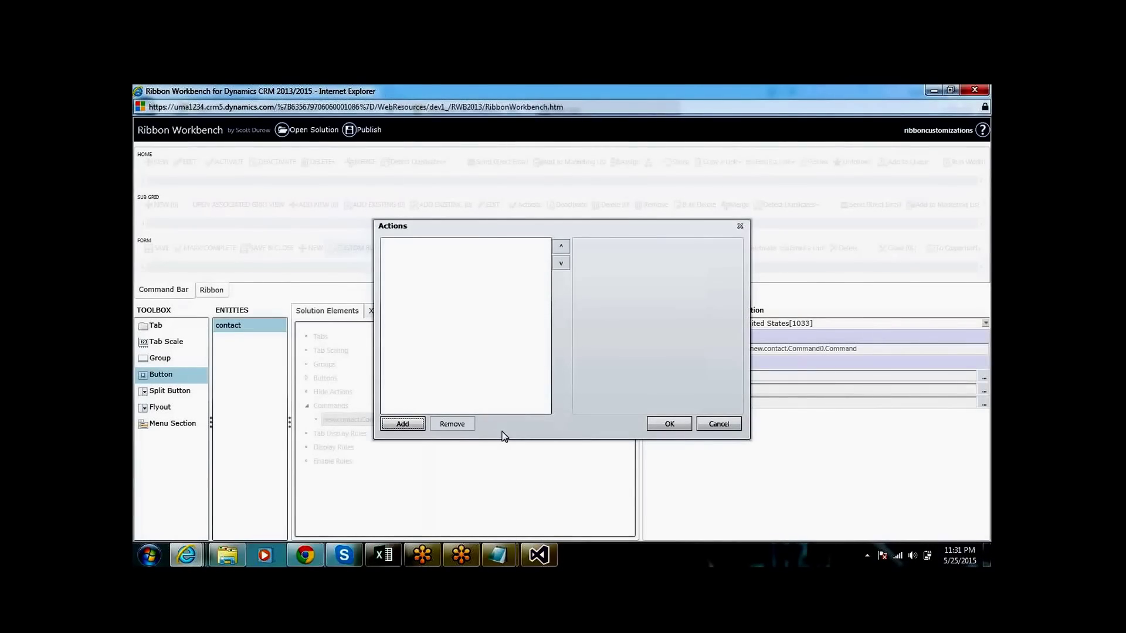
left_click(413, 429)
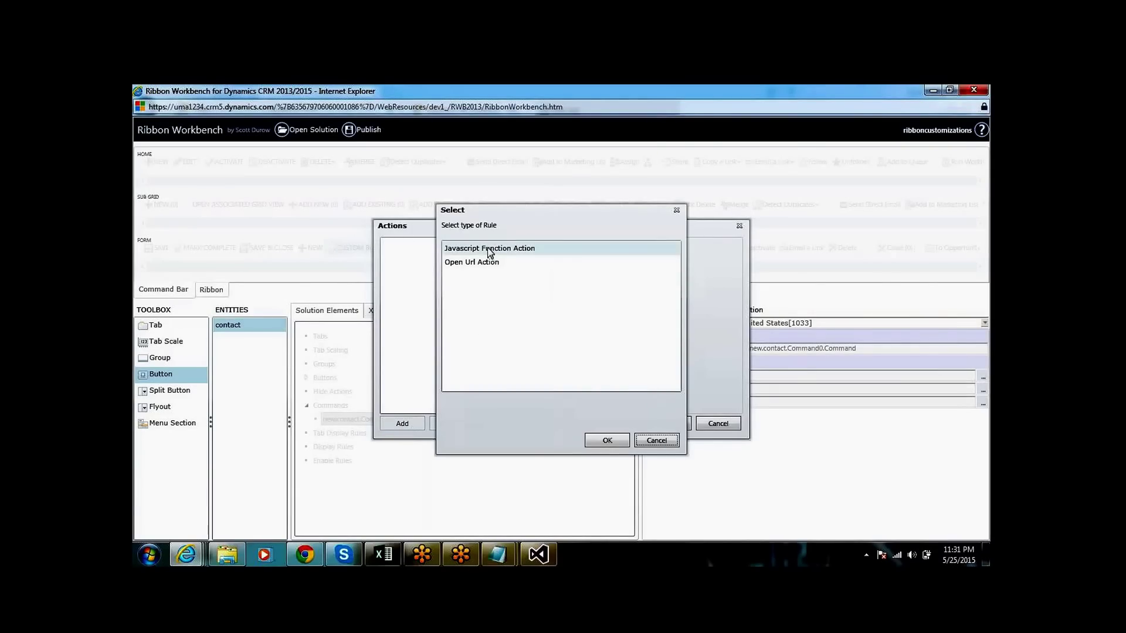
left_click(494, 262)
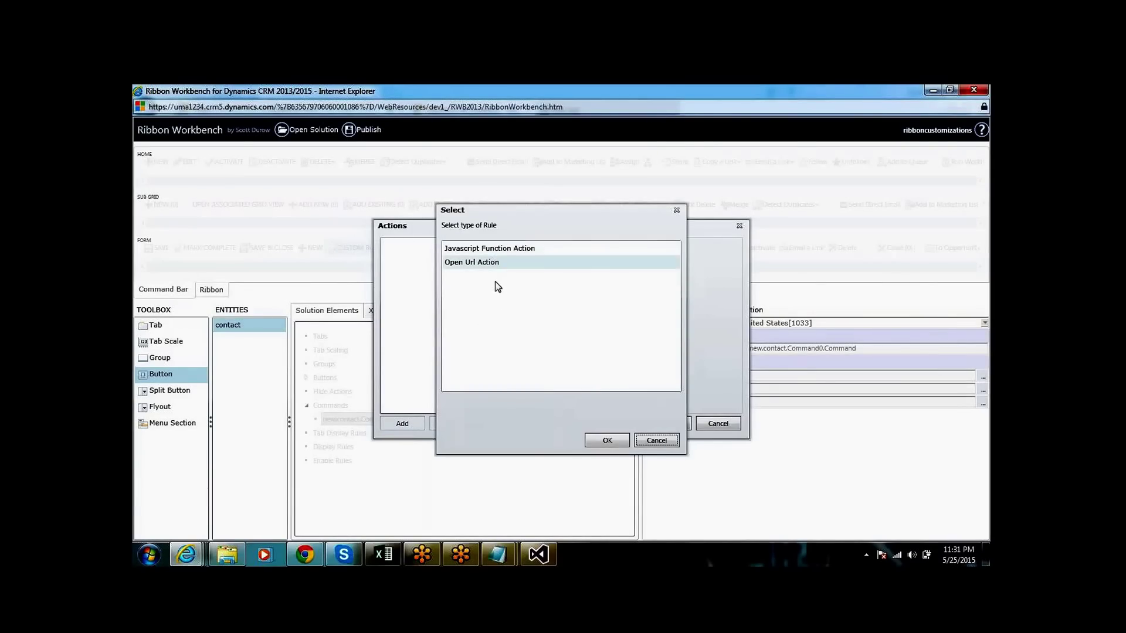
left_click(496, 249)
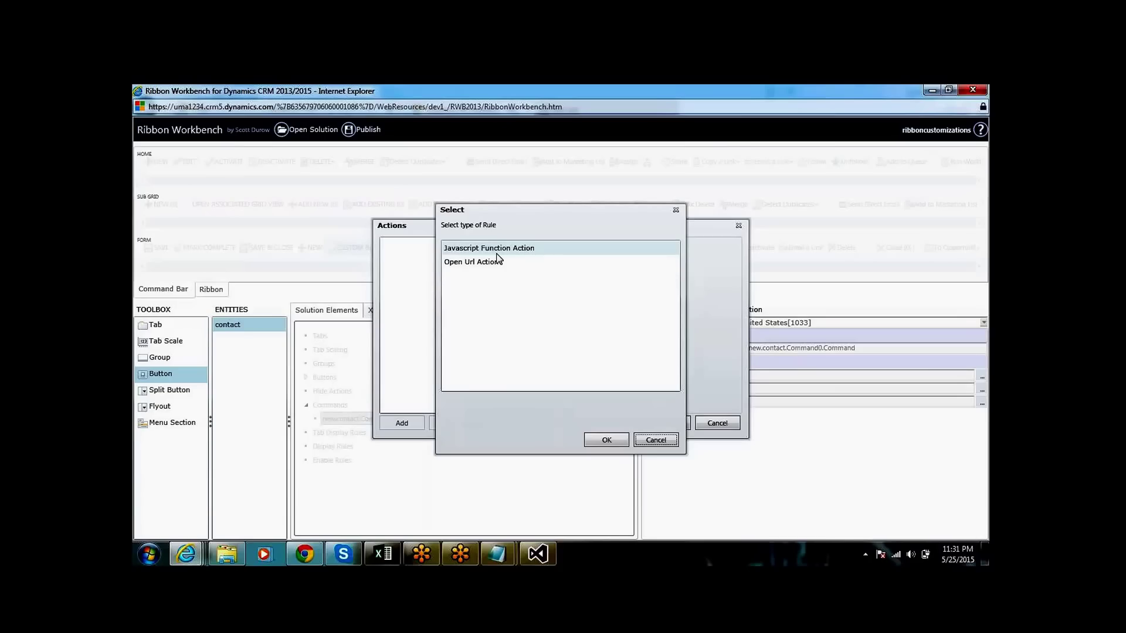
left_click(496, 261)
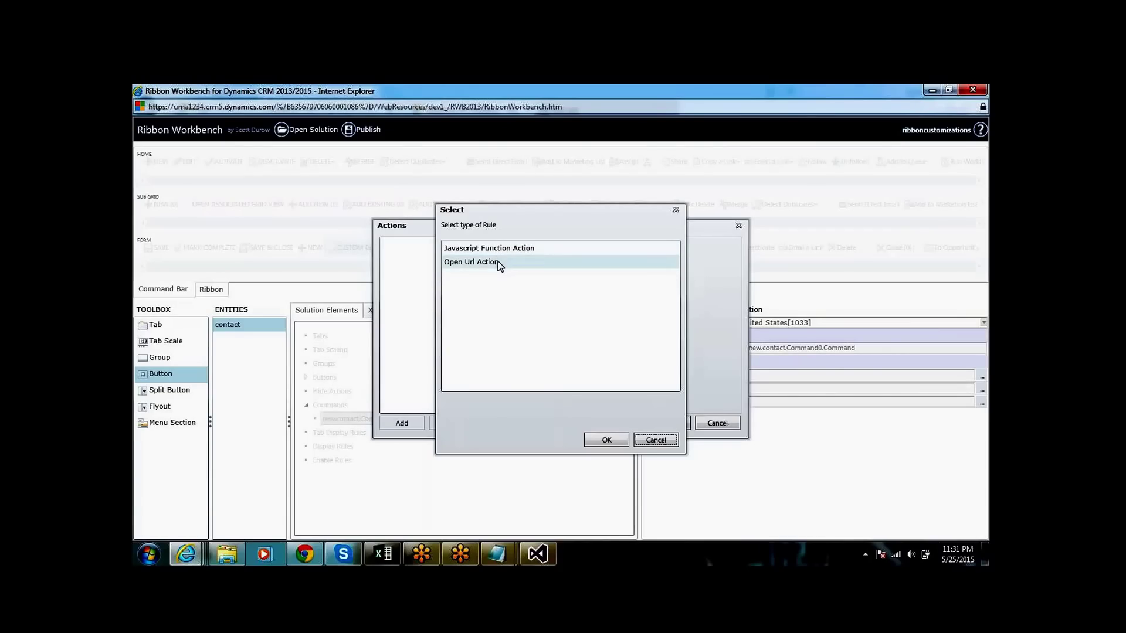
left_click(498, 262)
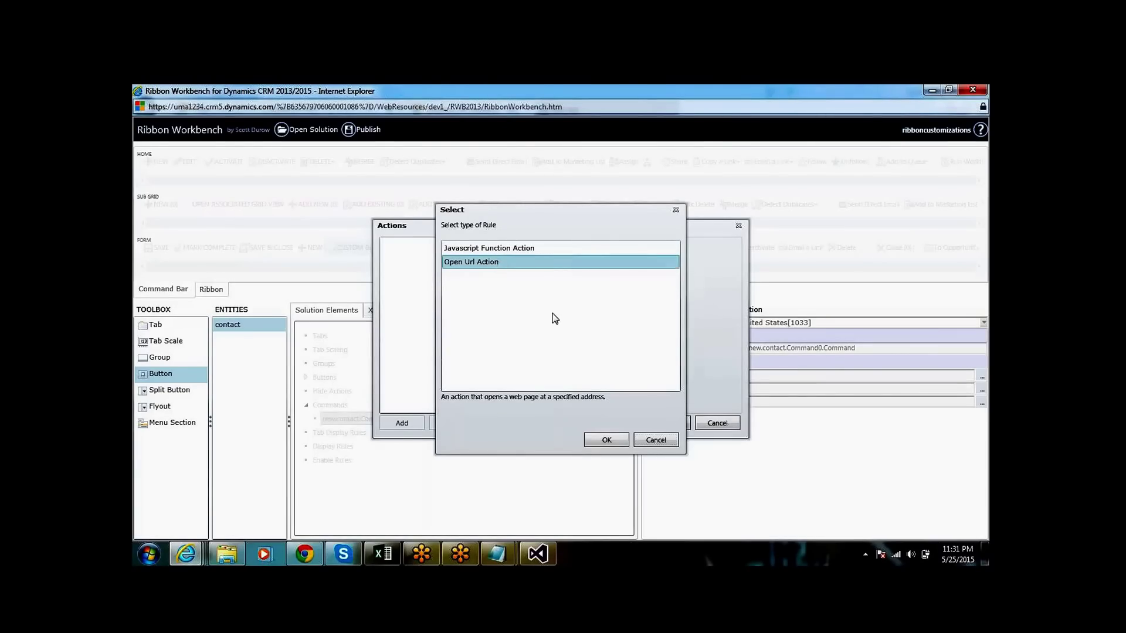
left_click(613, 440)
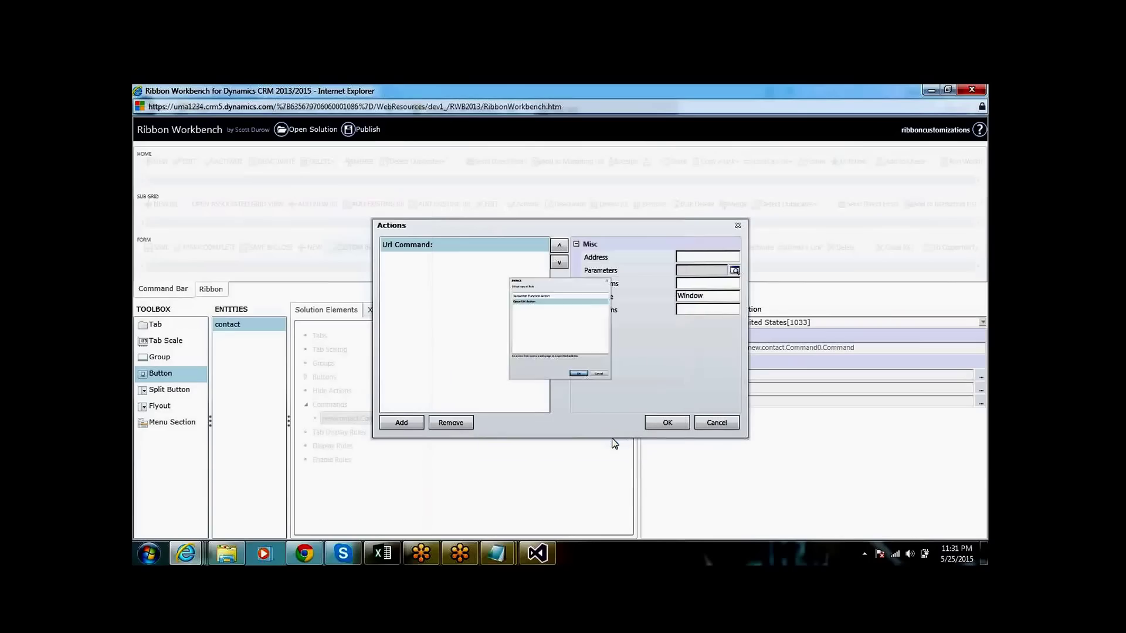
left_click(705, 256)
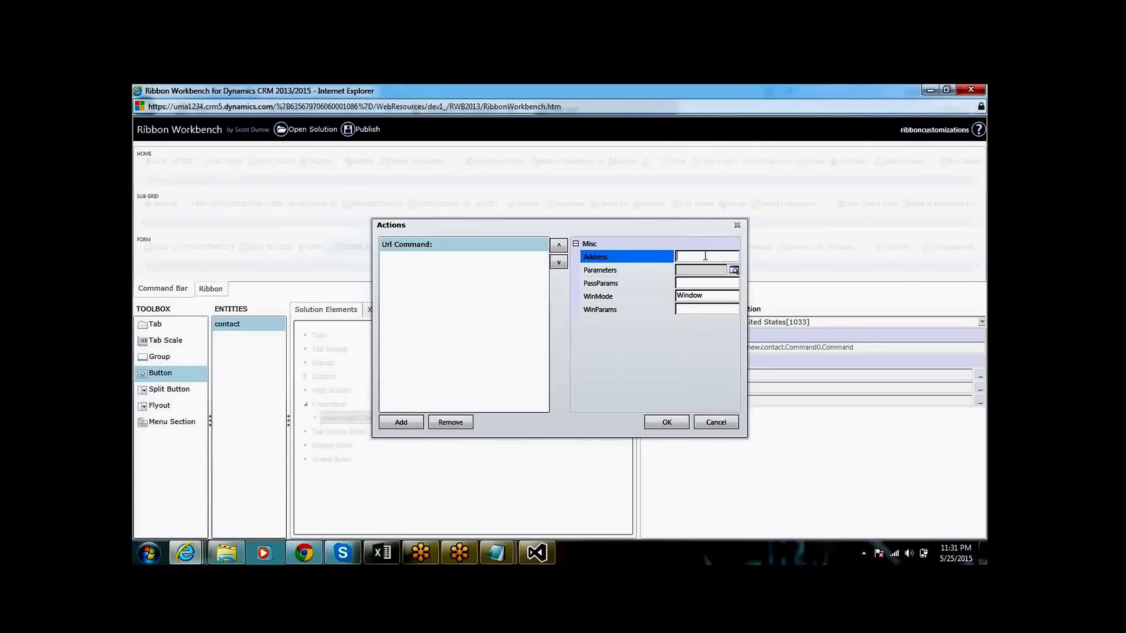
type("Htt")
key("BackSpace")
key("BackSpace")
key("BackSpace")
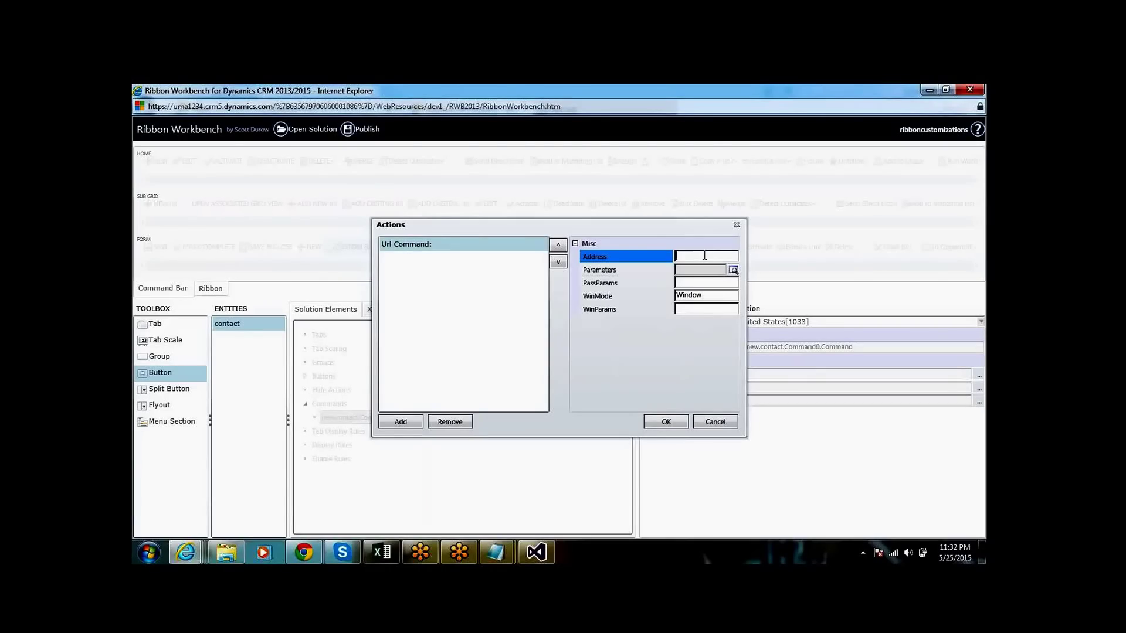
type("www.google")
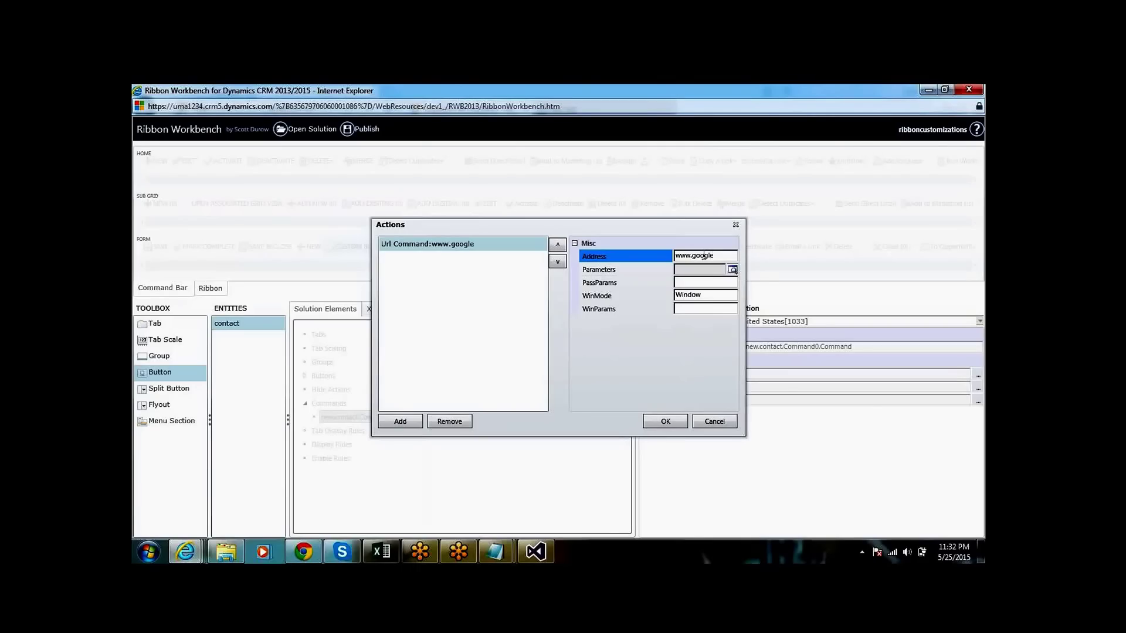
type(".com")
left_click(660, 420)
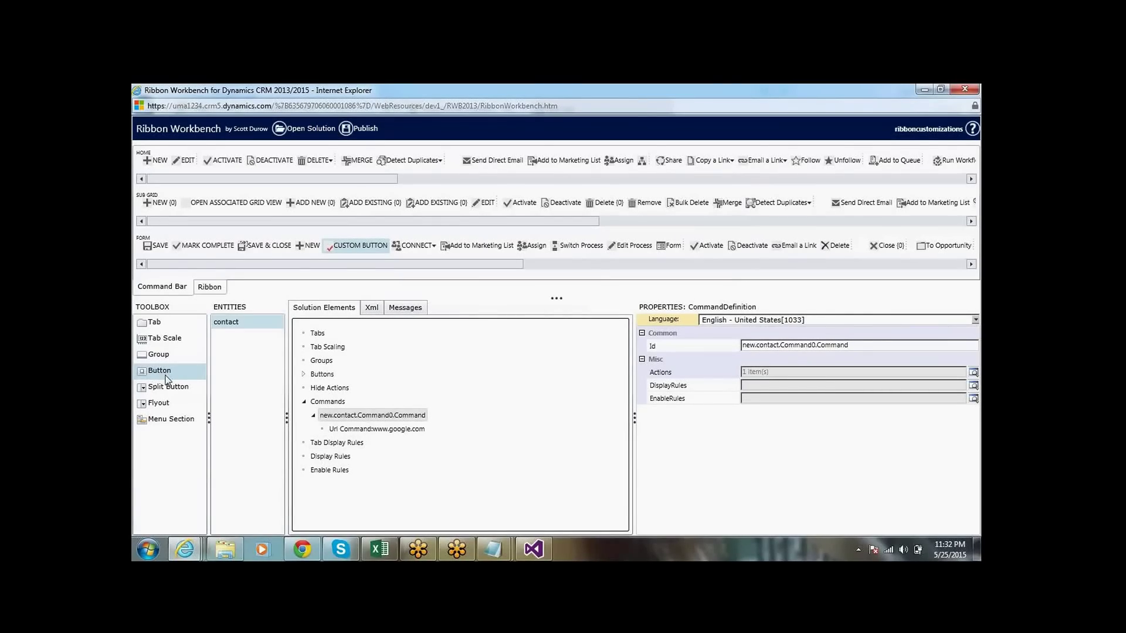
Review the properties of the form's Custom Button and the option for adding another command.
left_click_drag(167, 379, 358, 245)
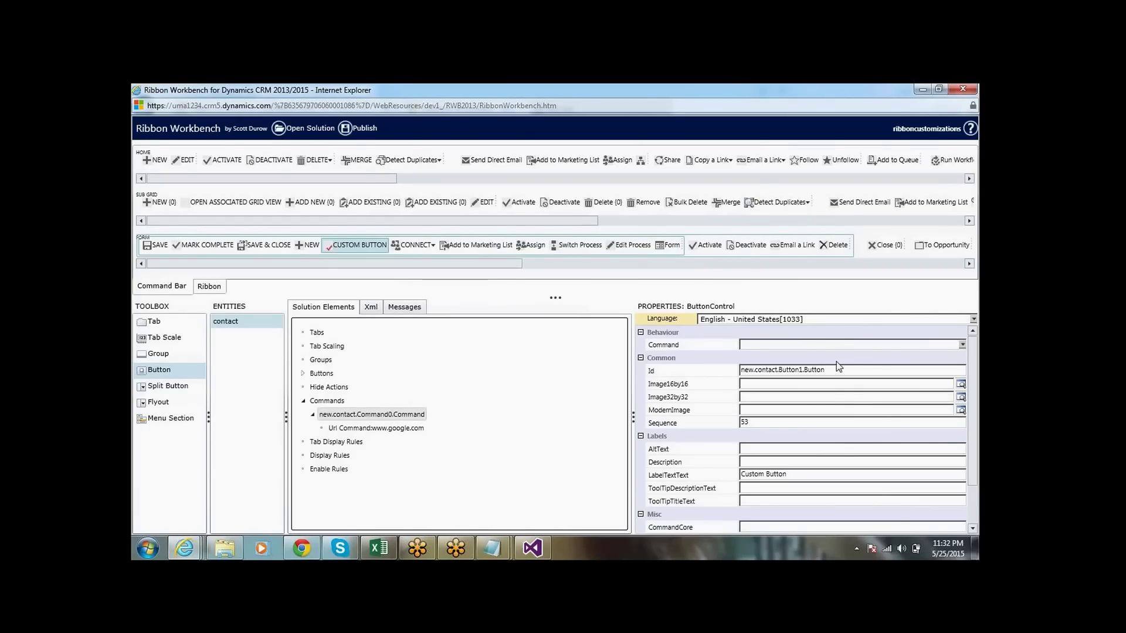
left_click(973, 511)
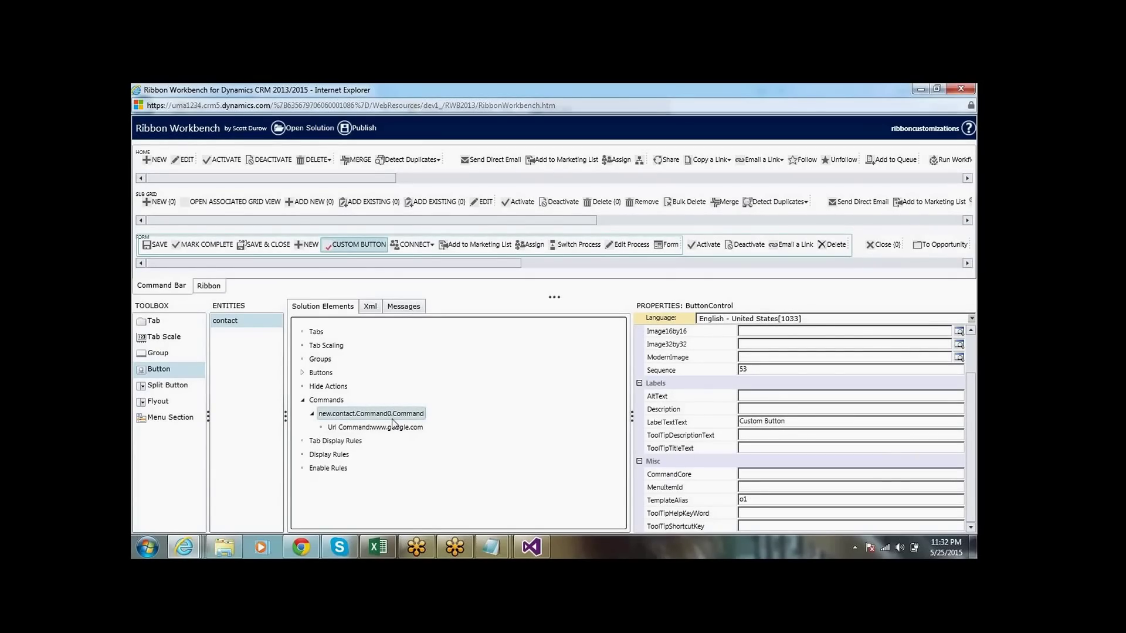
left_click(339, 403)
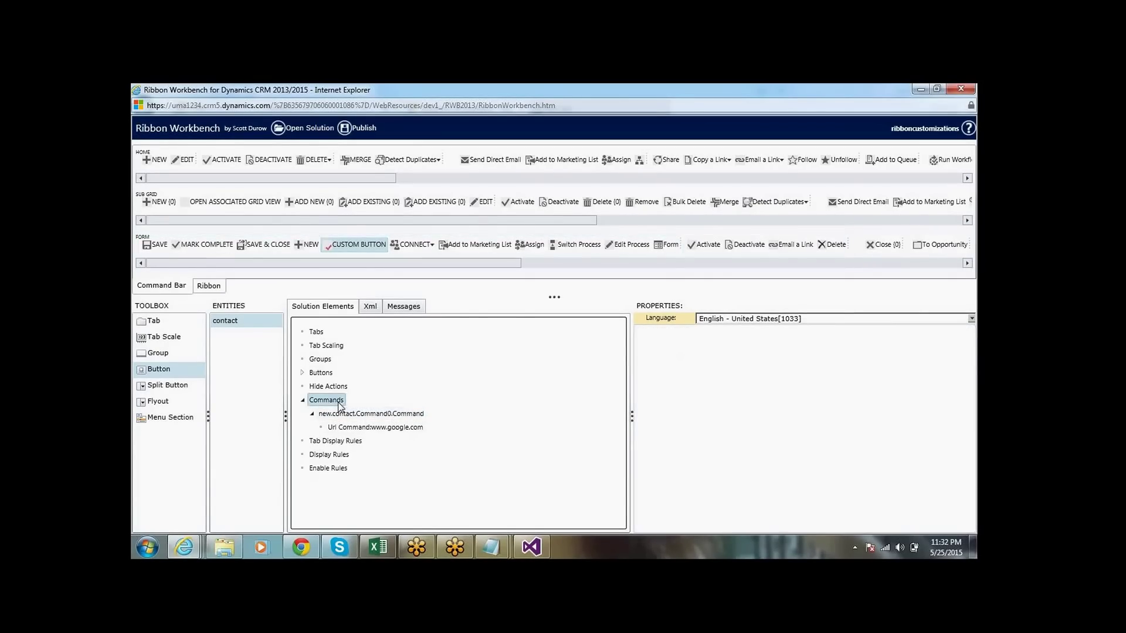
right_click(340, 405)
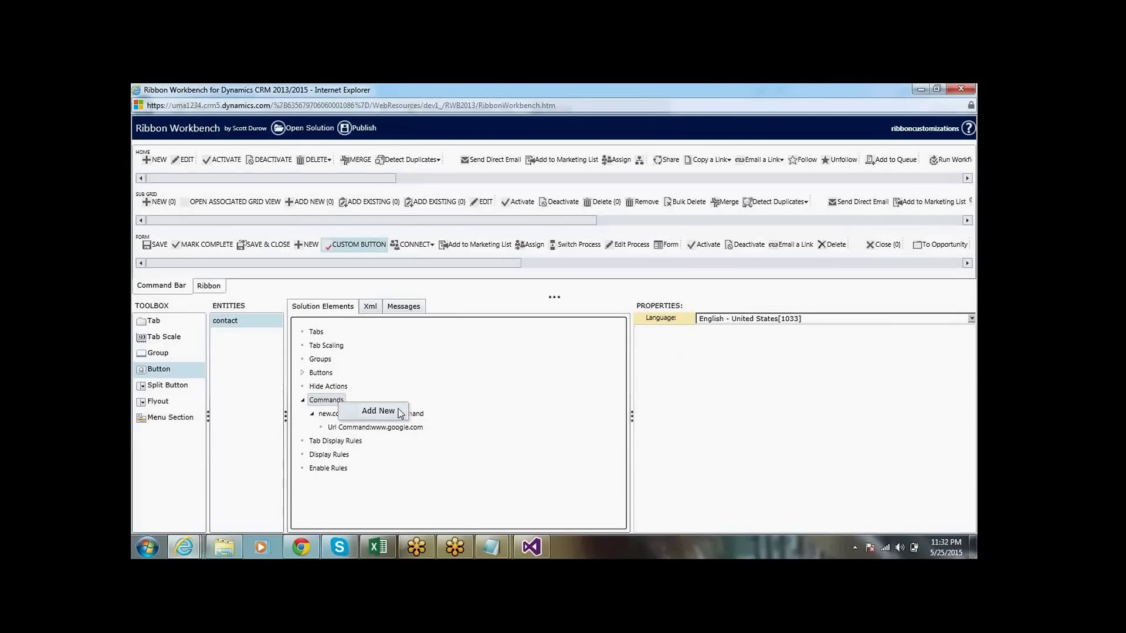
left_click(501, 413)
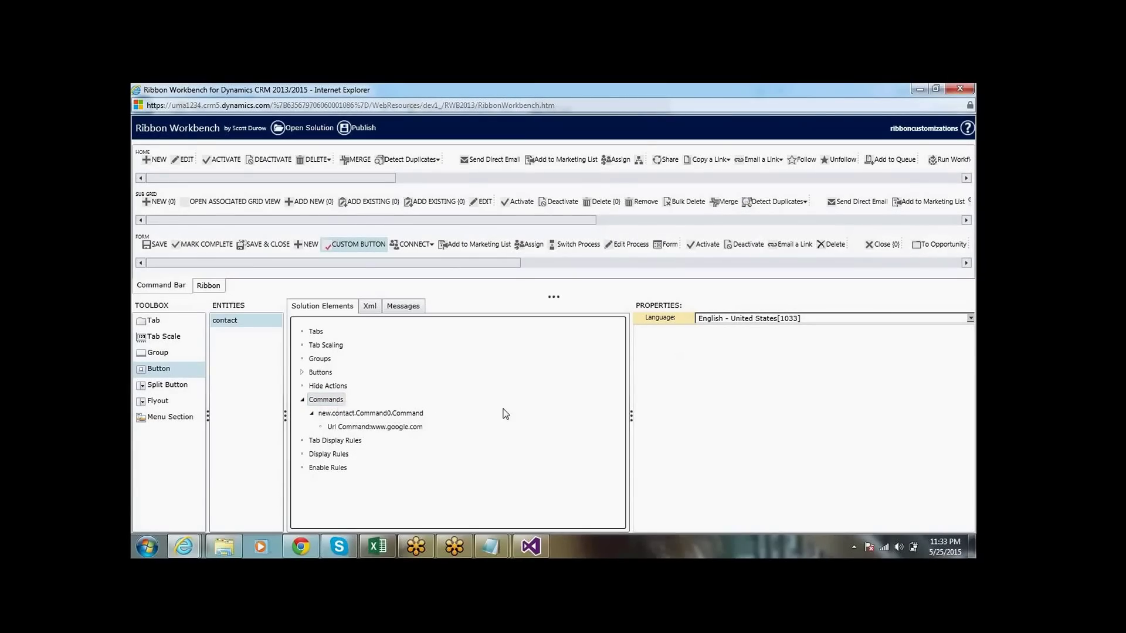
Review the contact command's URL action and the available action types, leaving the actions as they are.
left_click(417, 417)
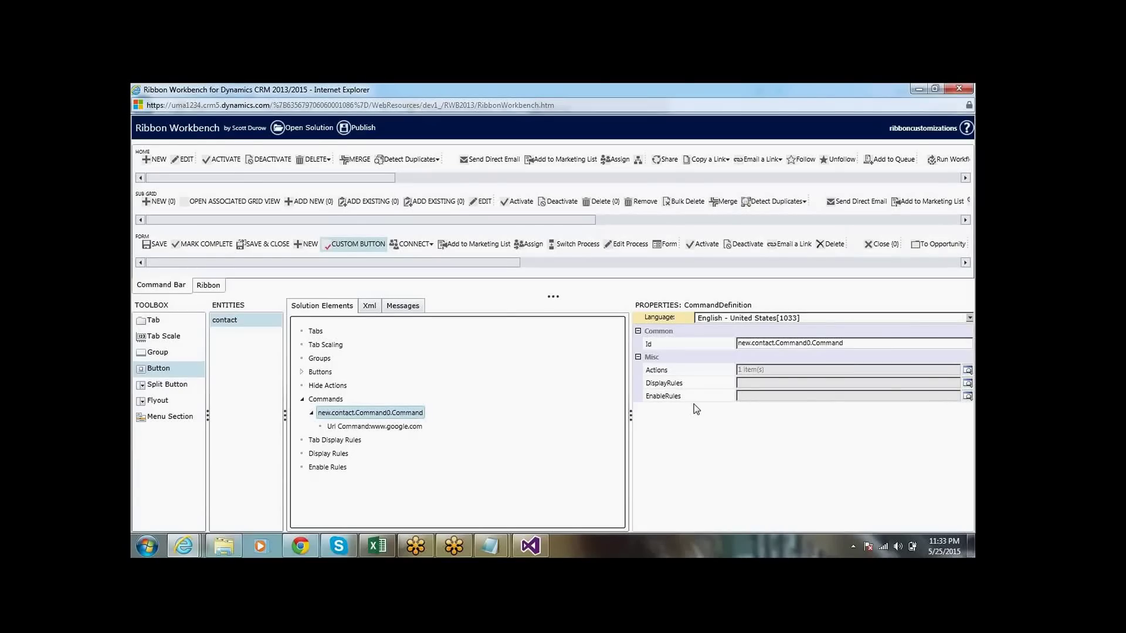
left_click(967, 370)
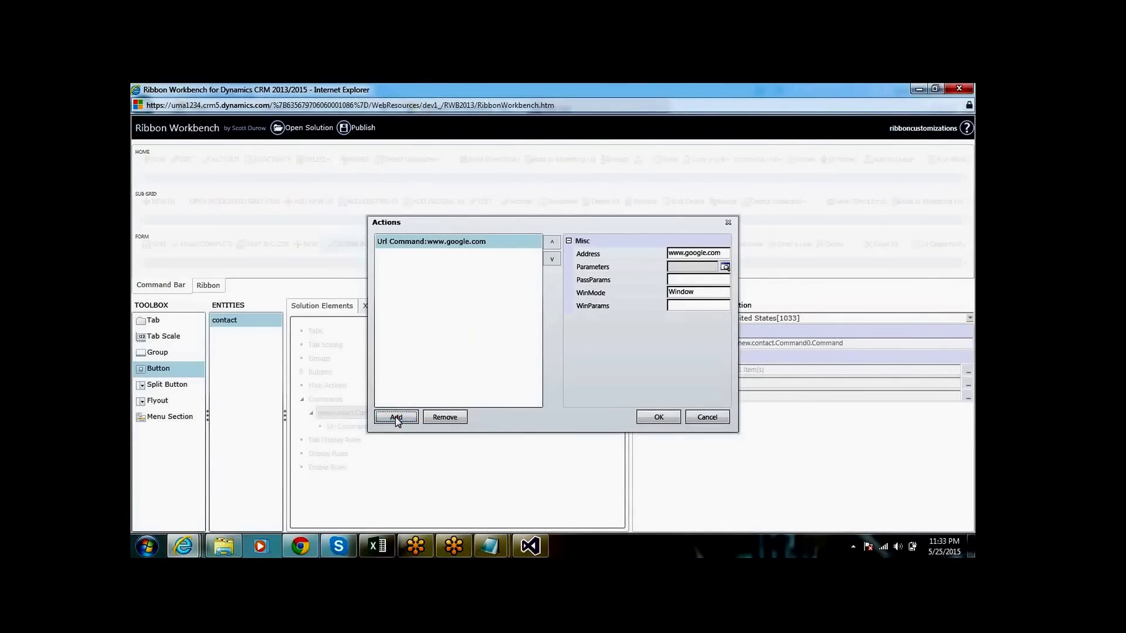
left_click(395, 417)
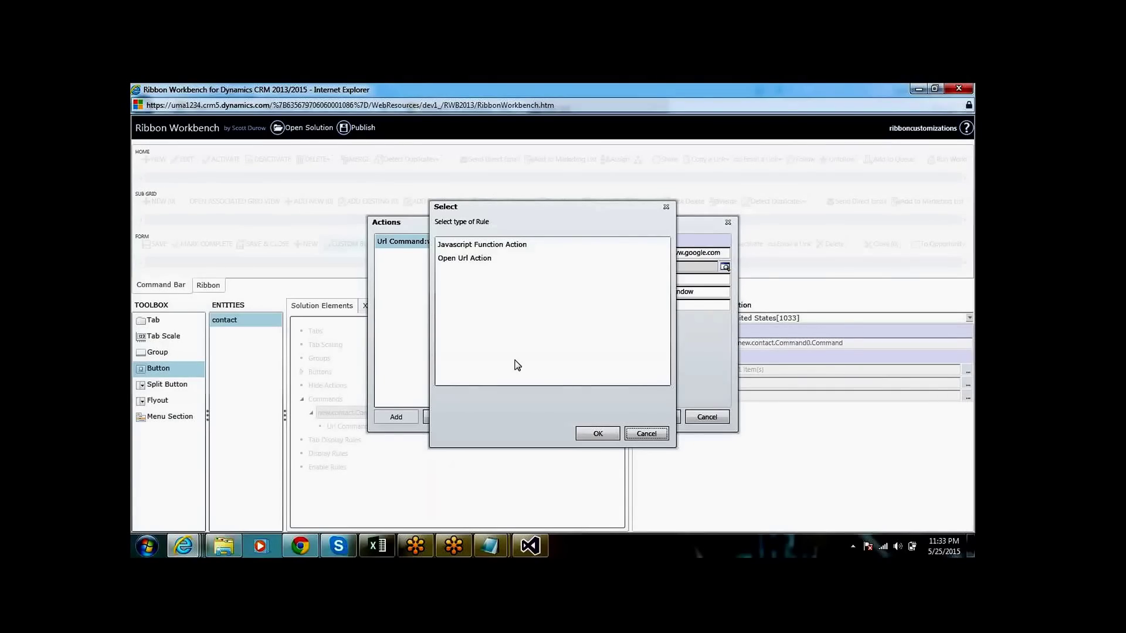
left_click(657, 438)
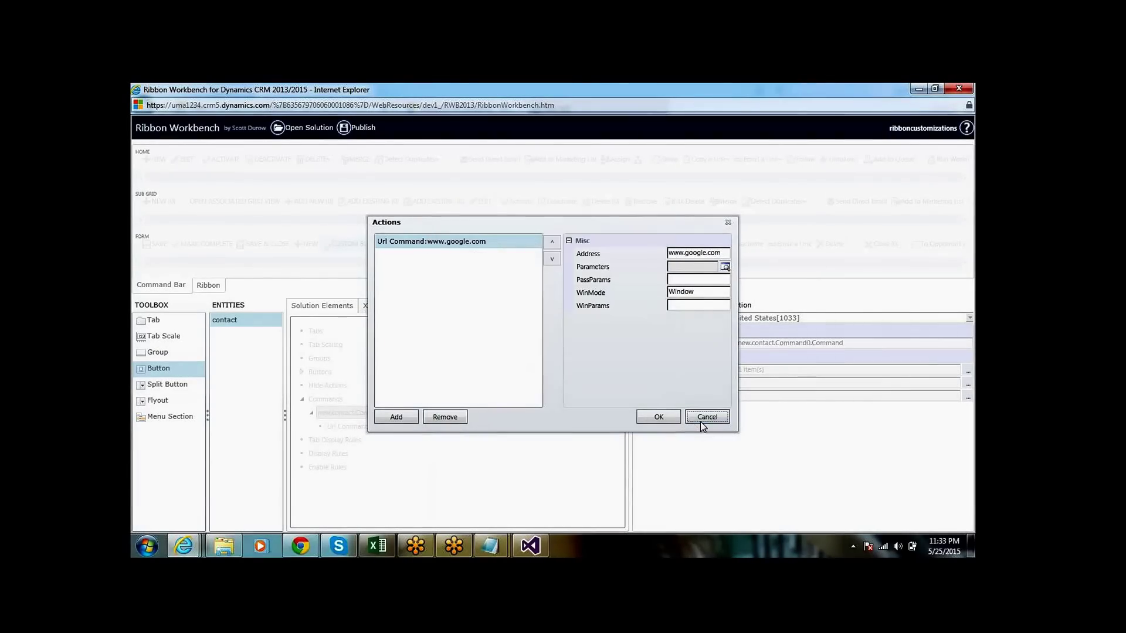
left_click(701, 420)
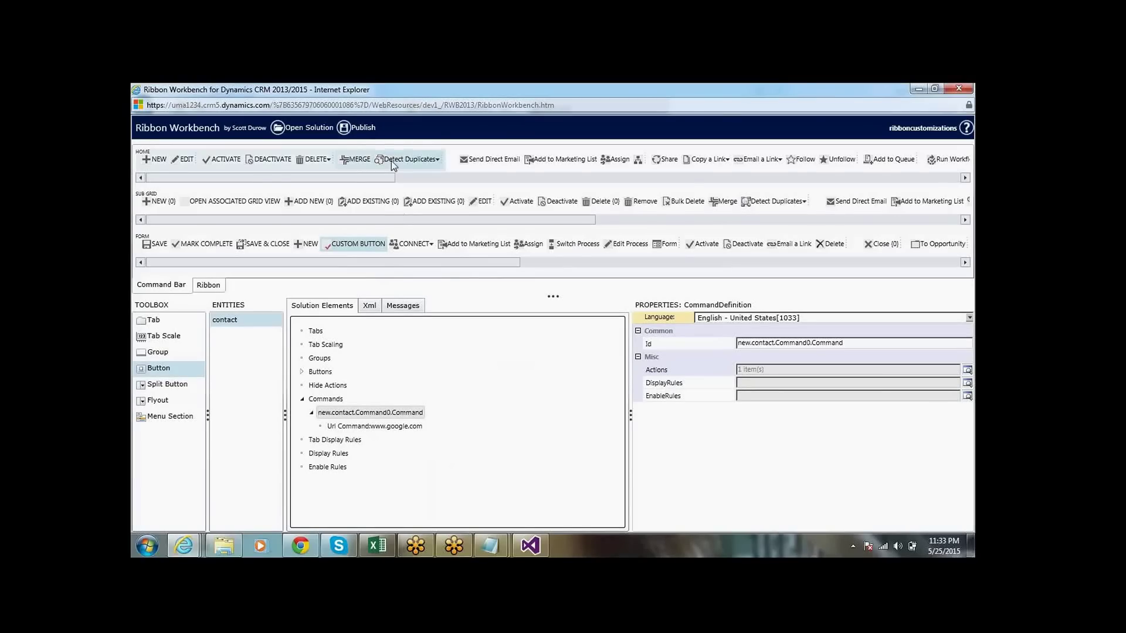
Publish the ribbon customizations solution and return to the Dynamics CRM window.
left_click(359, 128)
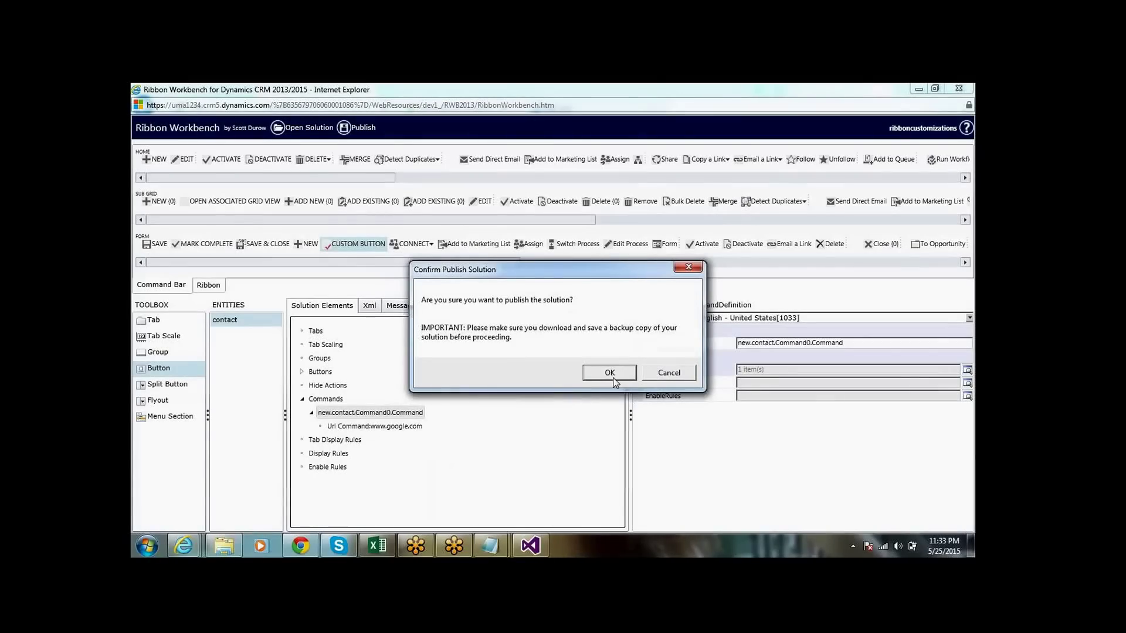
left_click(609, 374)
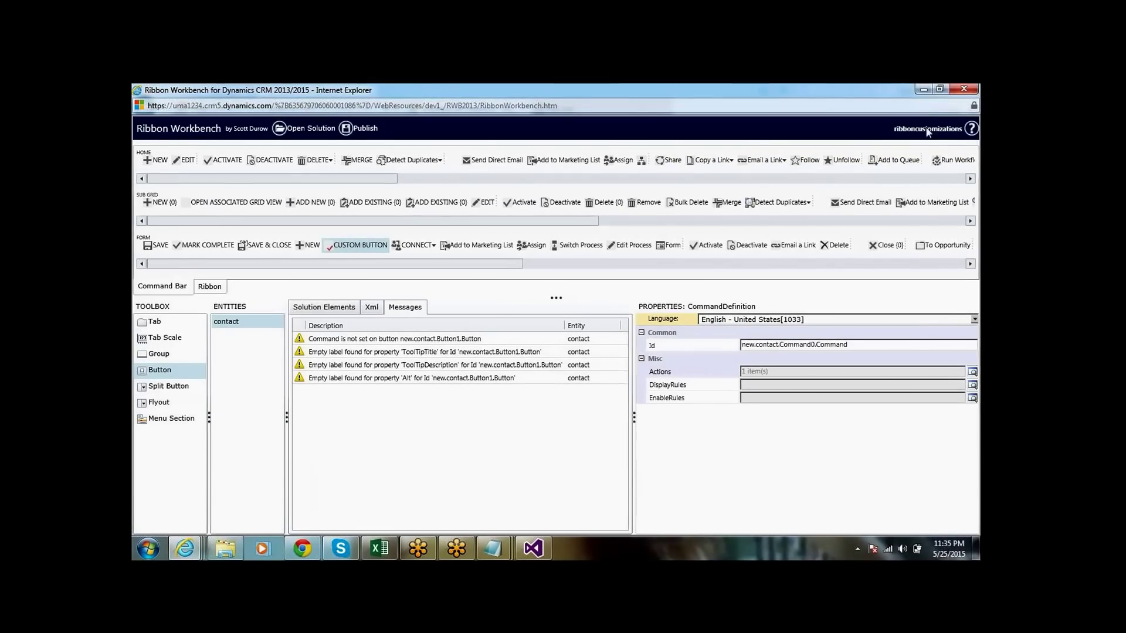
left_click(923, 89)
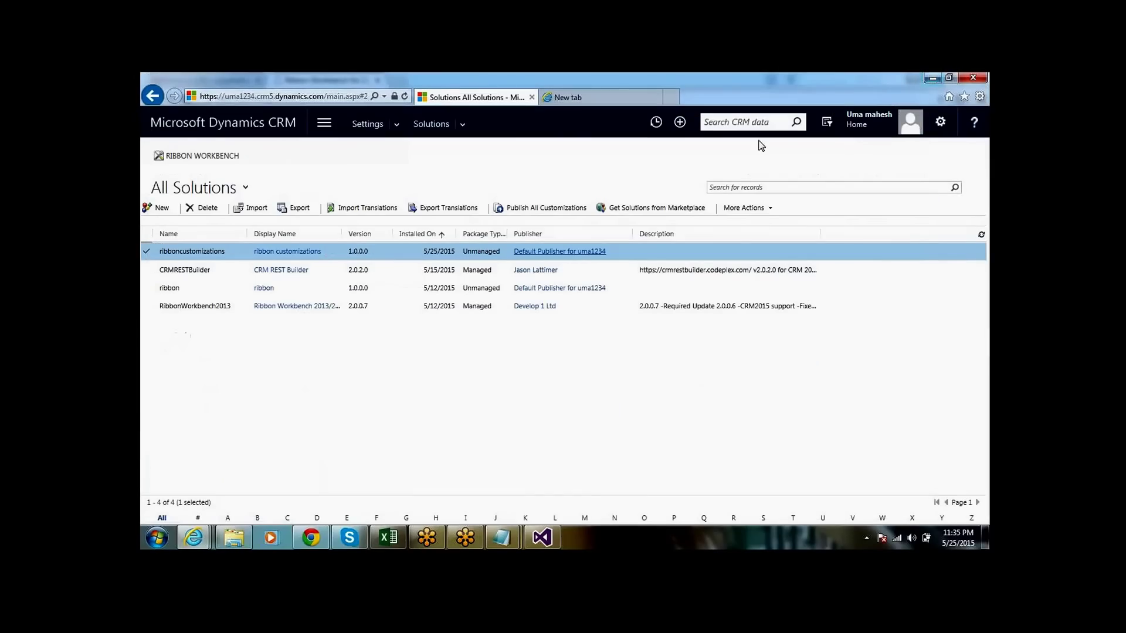
Go to Contacts in the Sales area and open a new contact form.
left_click(327, 125)
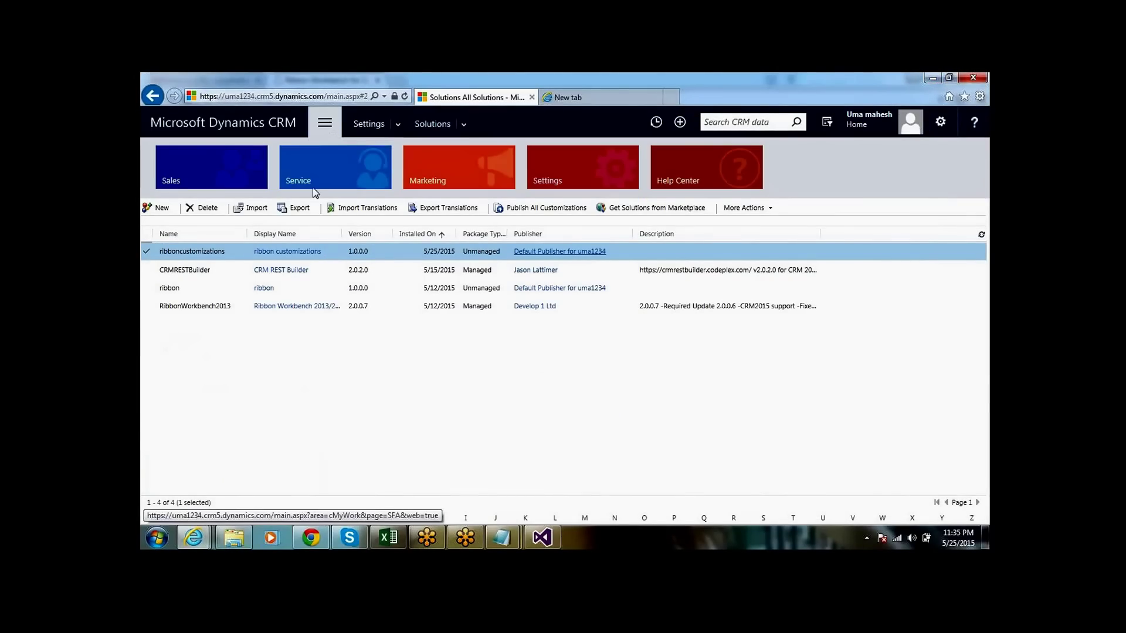
left_click(233, 181)
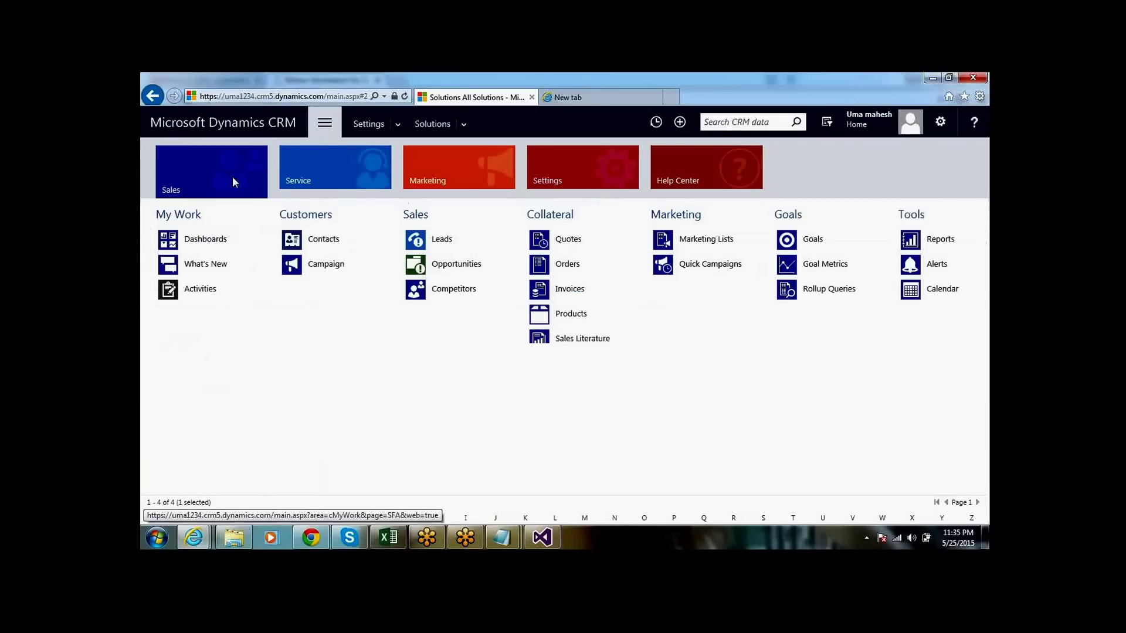
left_click(316, 241)
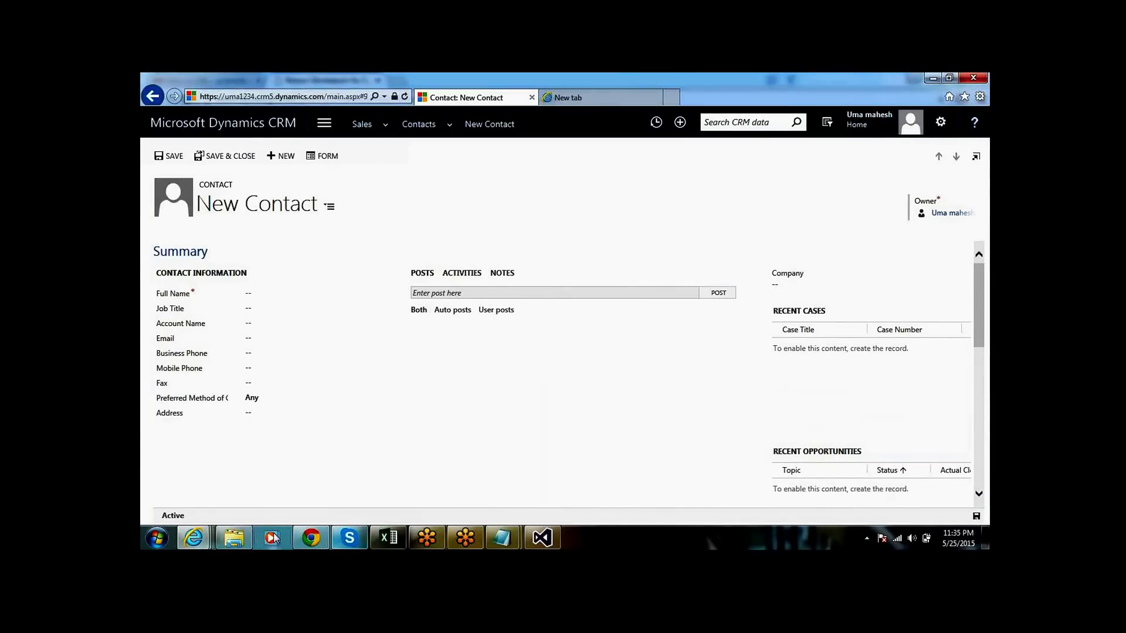
Check the messages in the Ribbon Workbench window, and return to the New Contact form.
mouse_move(193, 537)
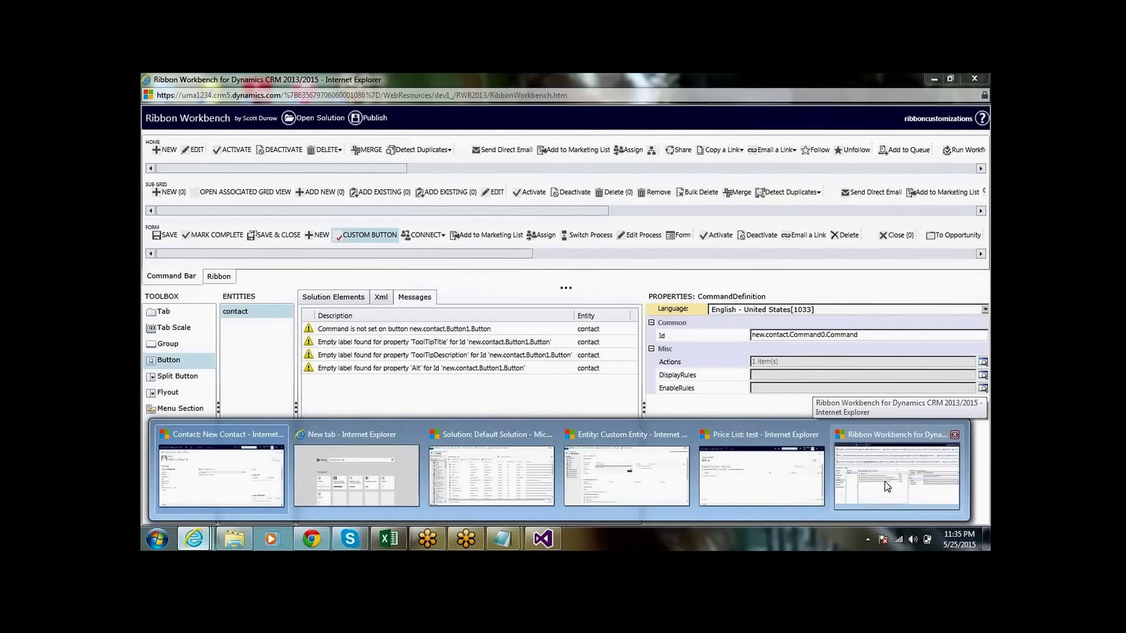
left_click(888, 485)
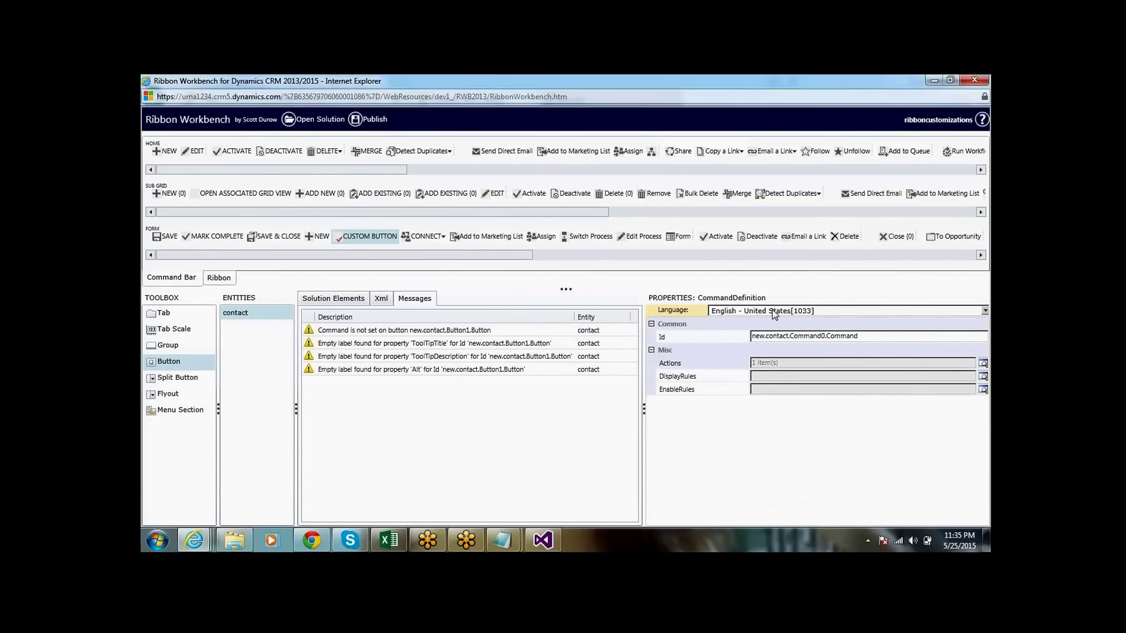
left_click(935, 83)
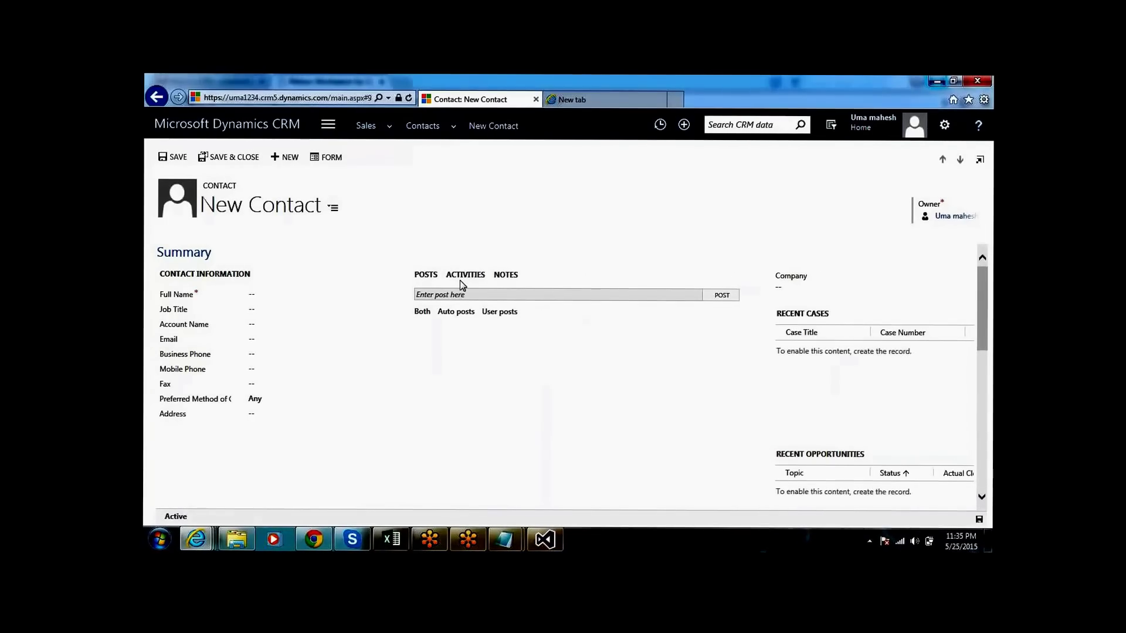
Reload the New Contact form, return to the Ribbon Workbench window and examine the message about the button's command.
key("F5")
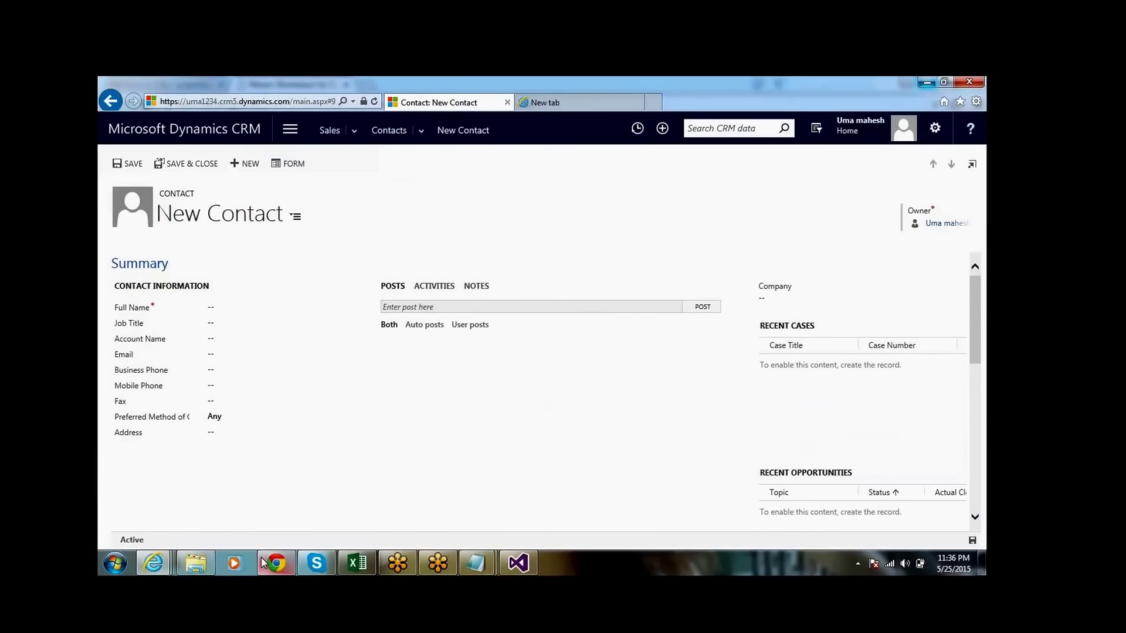
left_click(289, 555)
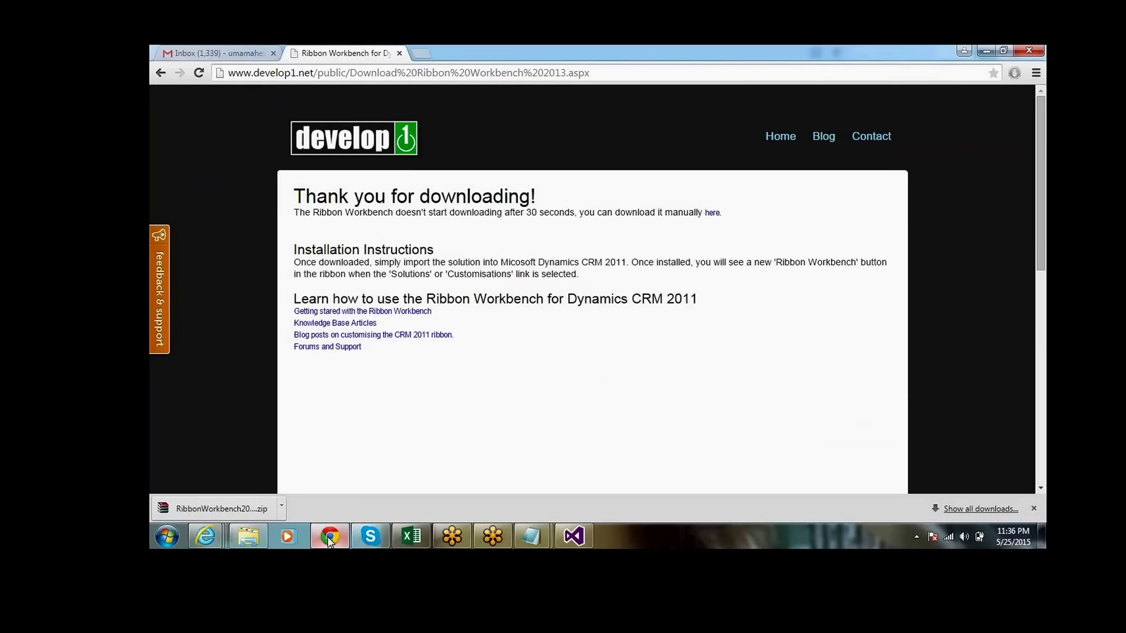
mouse_move(206, 539)
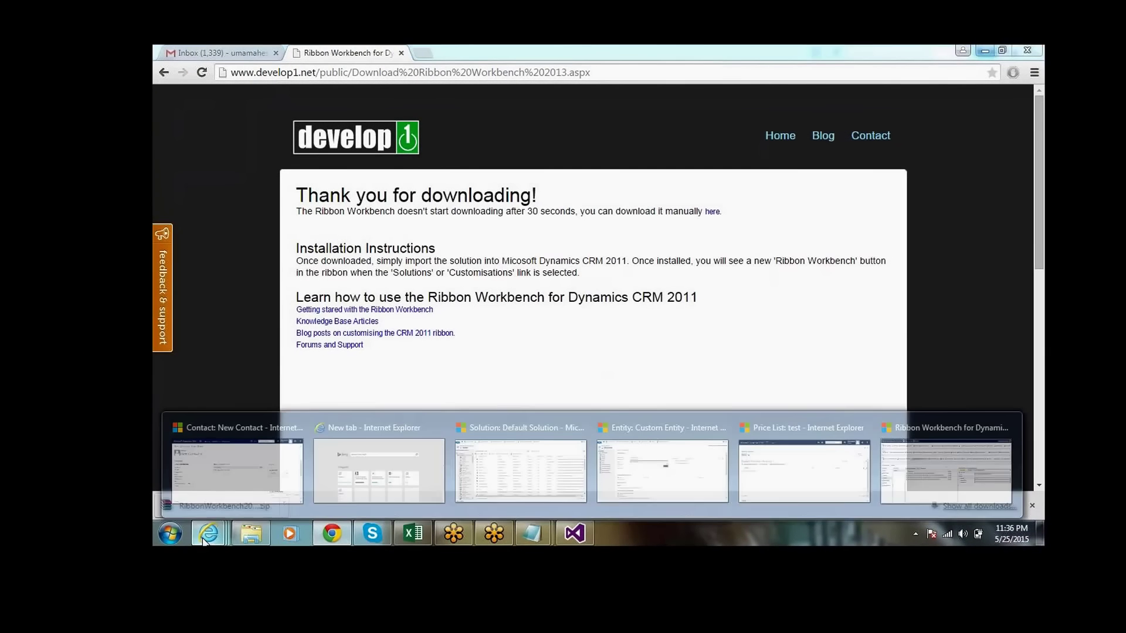
left_click(926, 445)
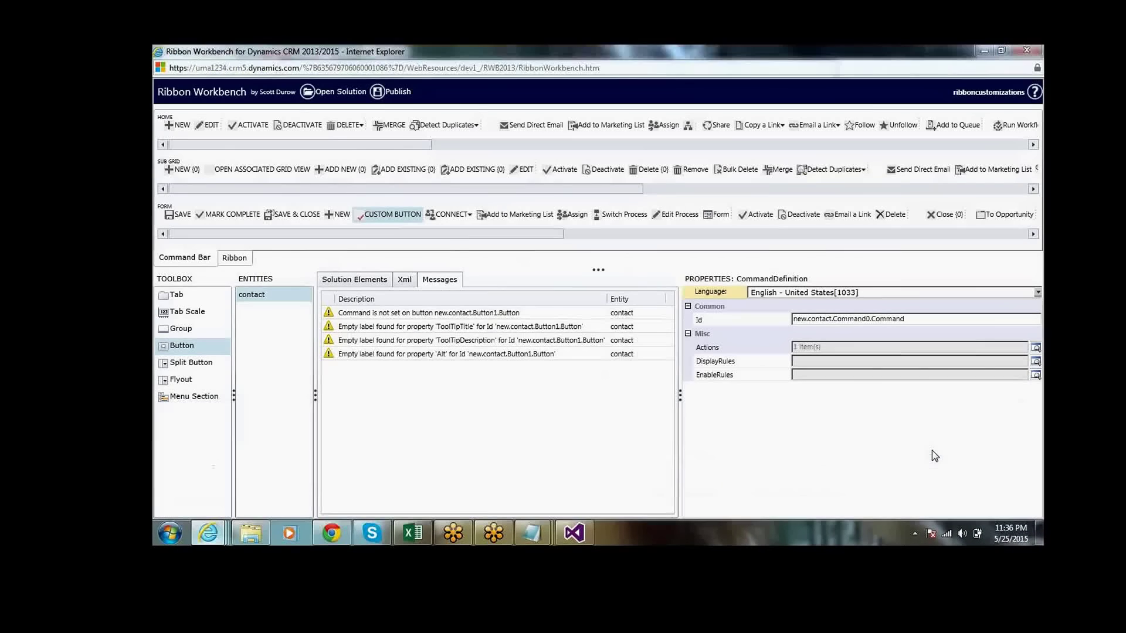
left_click(501, 316)
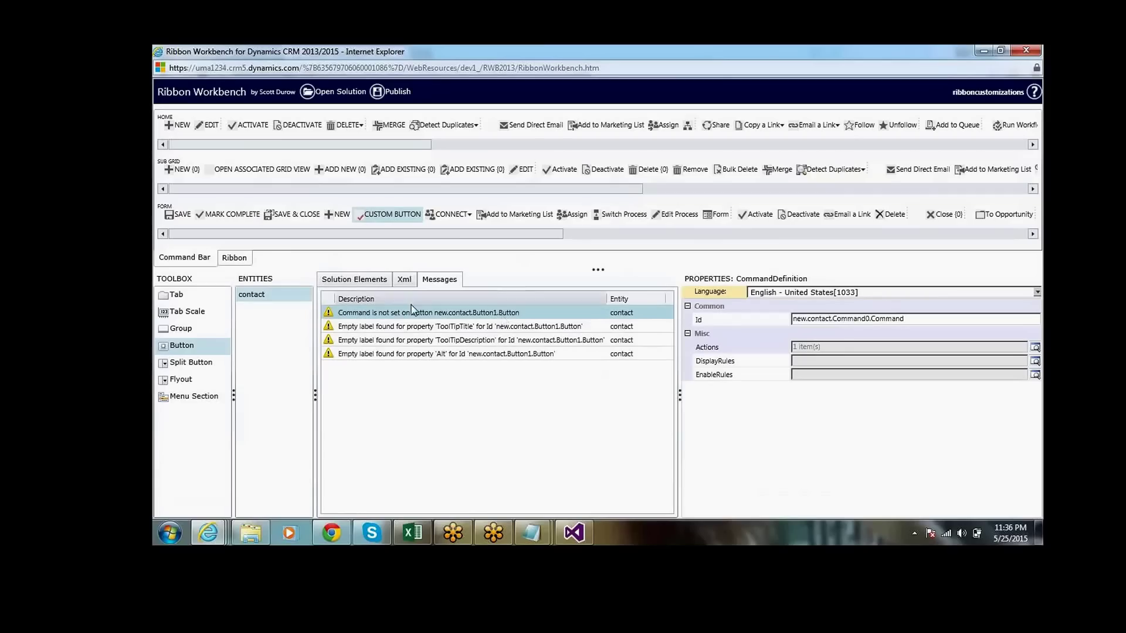
Assign new.contact.Command0.Command as the Command of the Custom Button on the contact form ribbon.
left_click(391, 216)
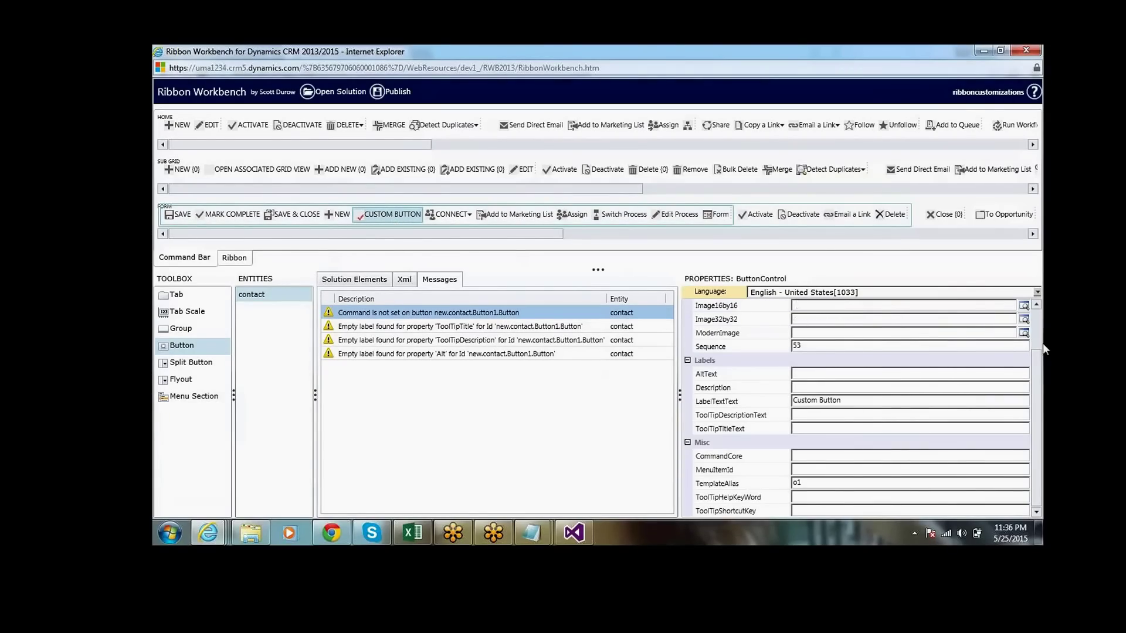
left_click(1037, 331)
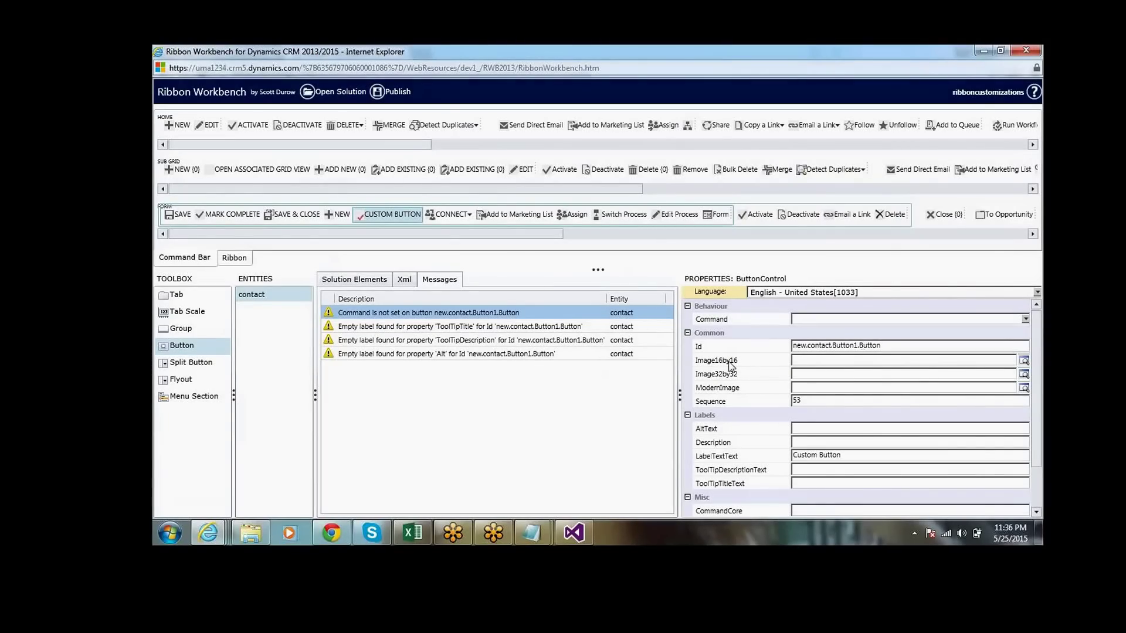
left_click(346, 284)
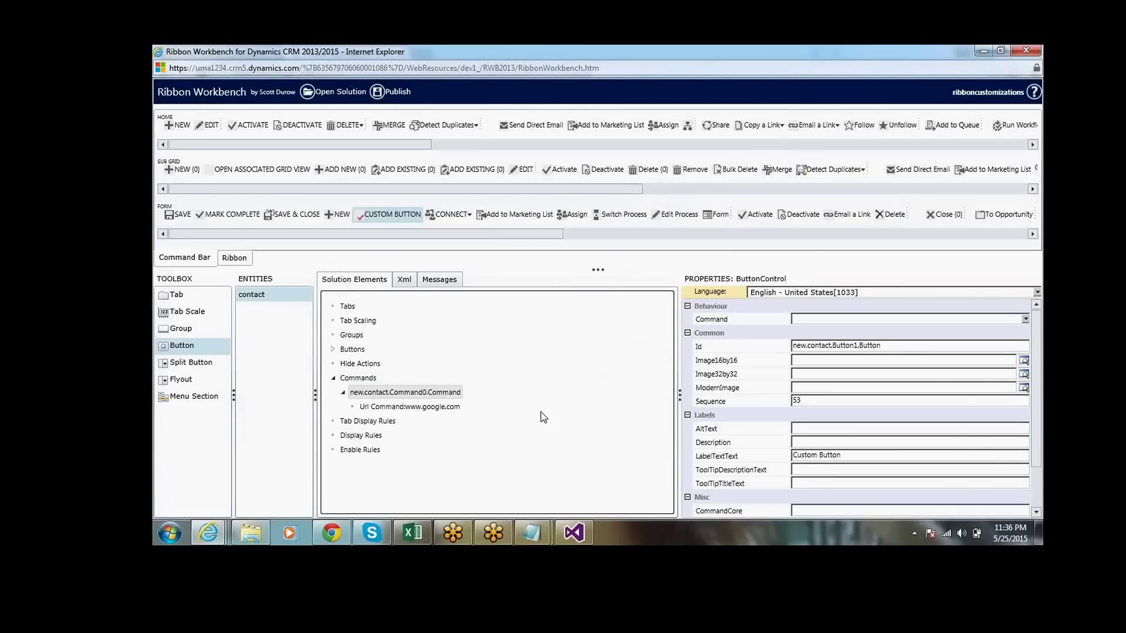
left_click(830, 319)
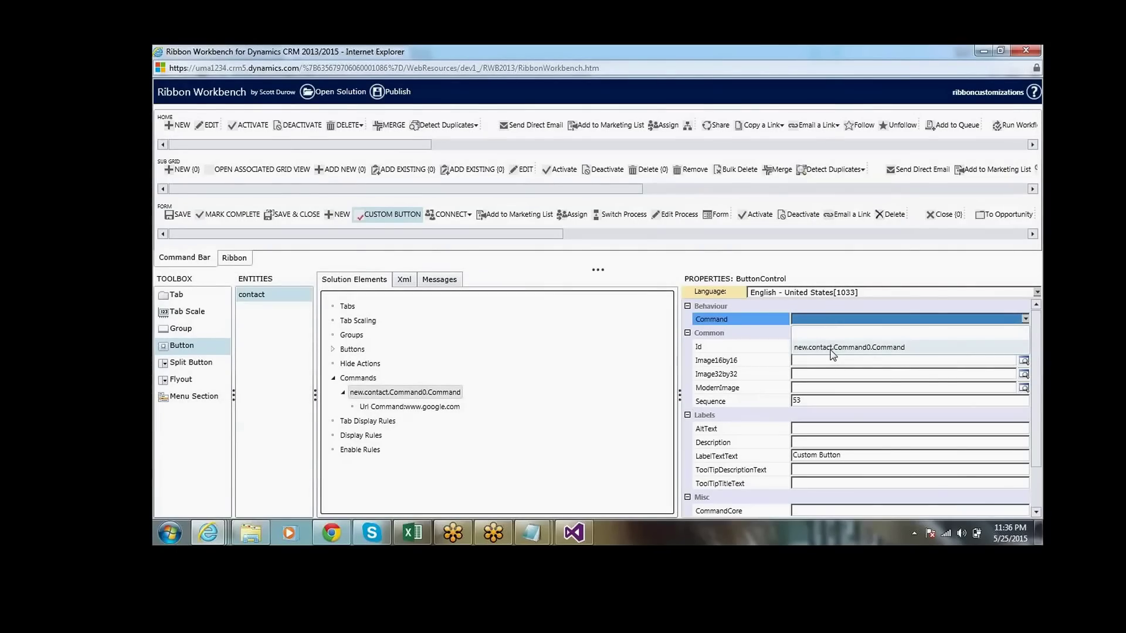
left_click(833, 348)
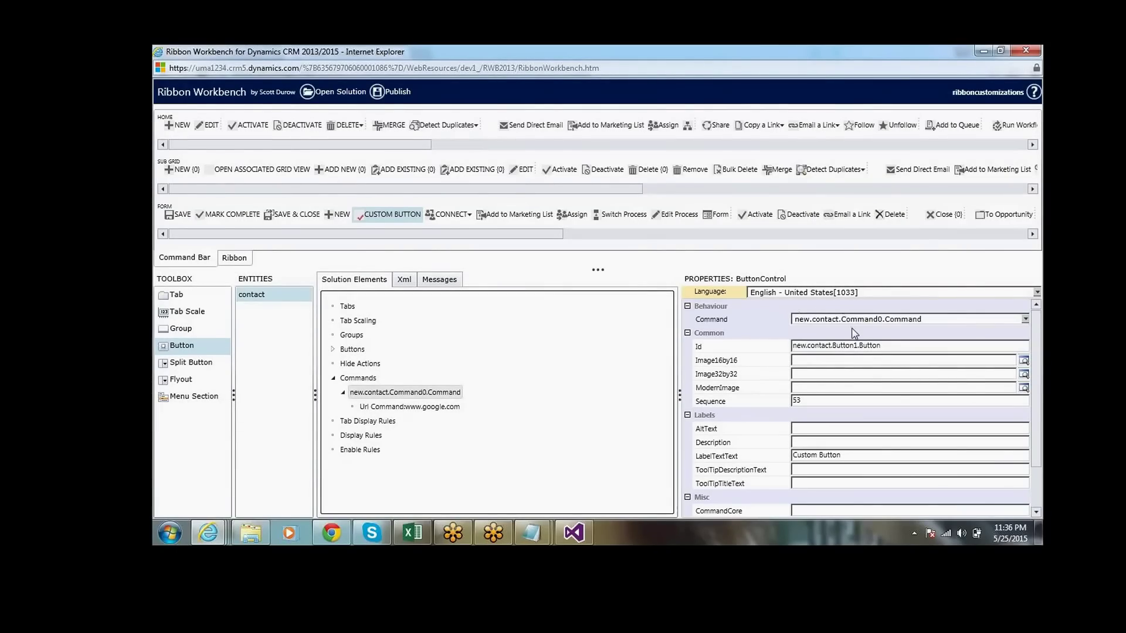
Publish the ribbon customizations solution, and reload the New Contact form in the Dynamics CRM window.
left_click(396, 92)
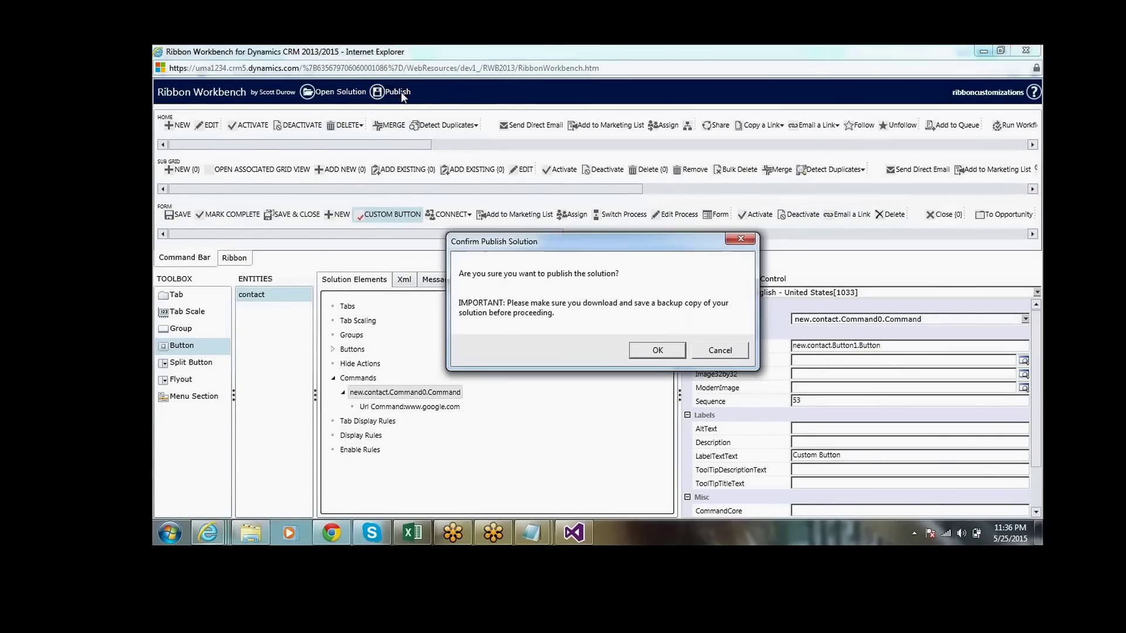
left_click(666, 354)
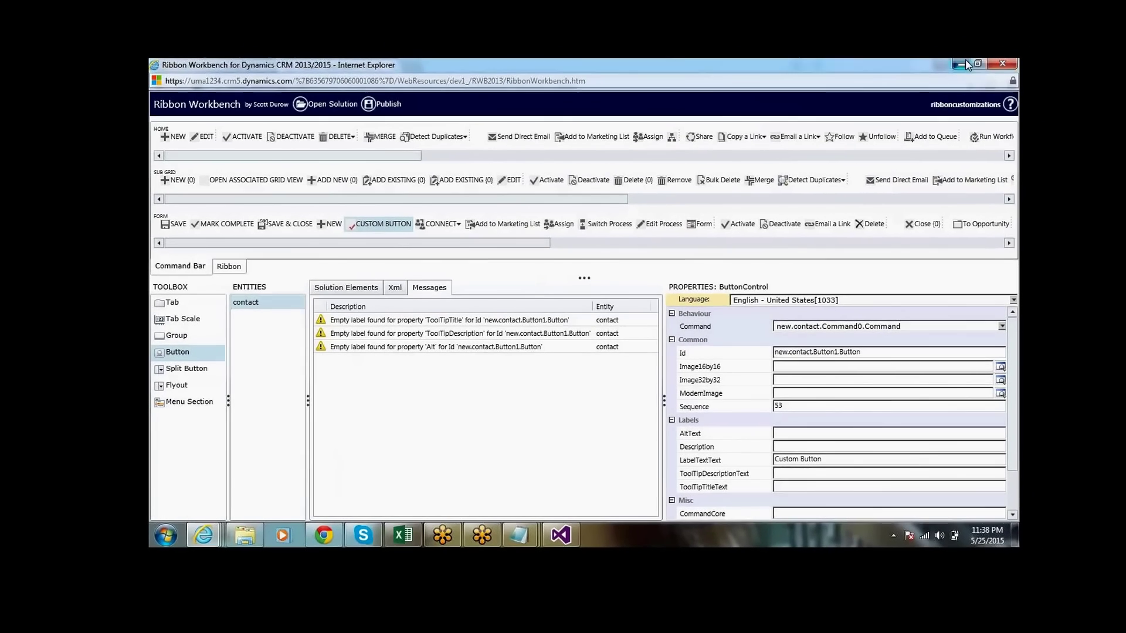
left_click(965, 59)
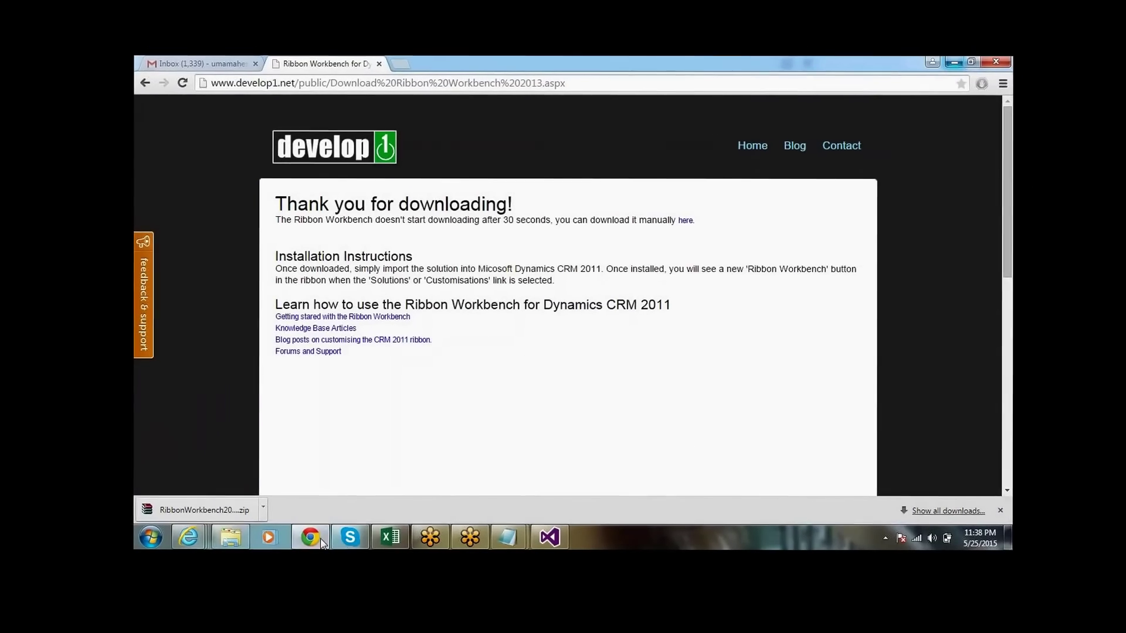
left_click(198, 542)
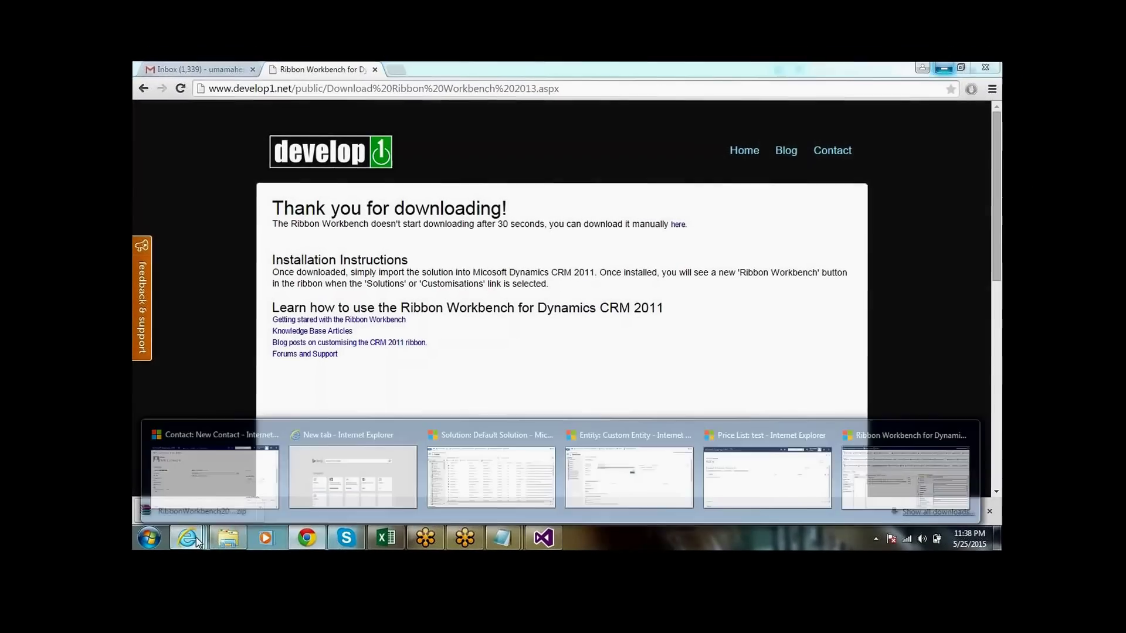
left_click(249, 469)
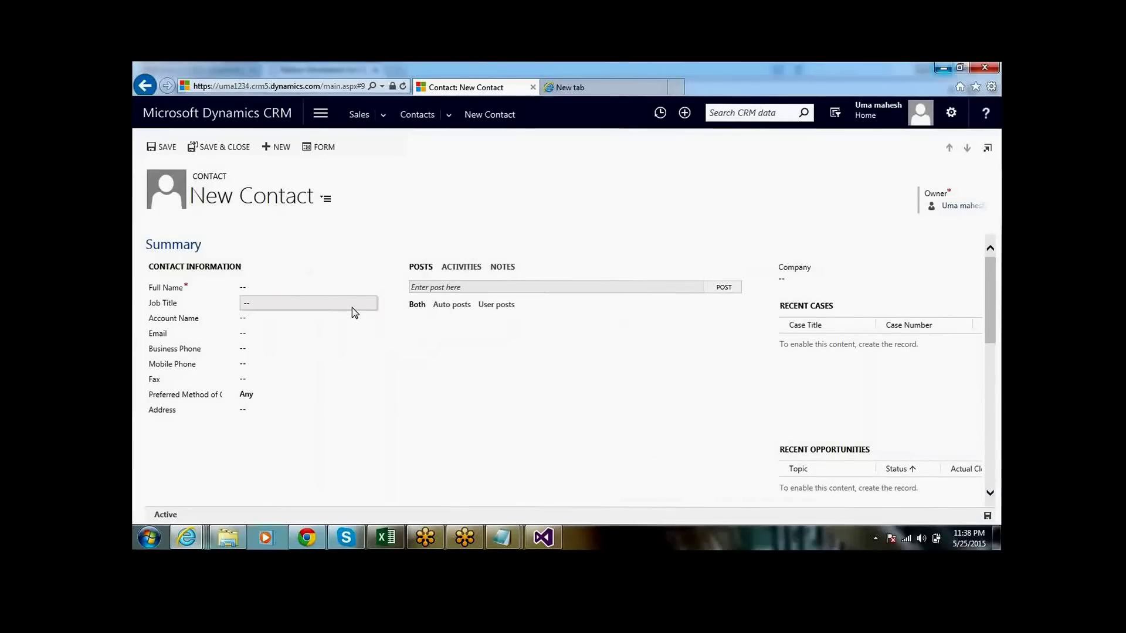
key("F5")
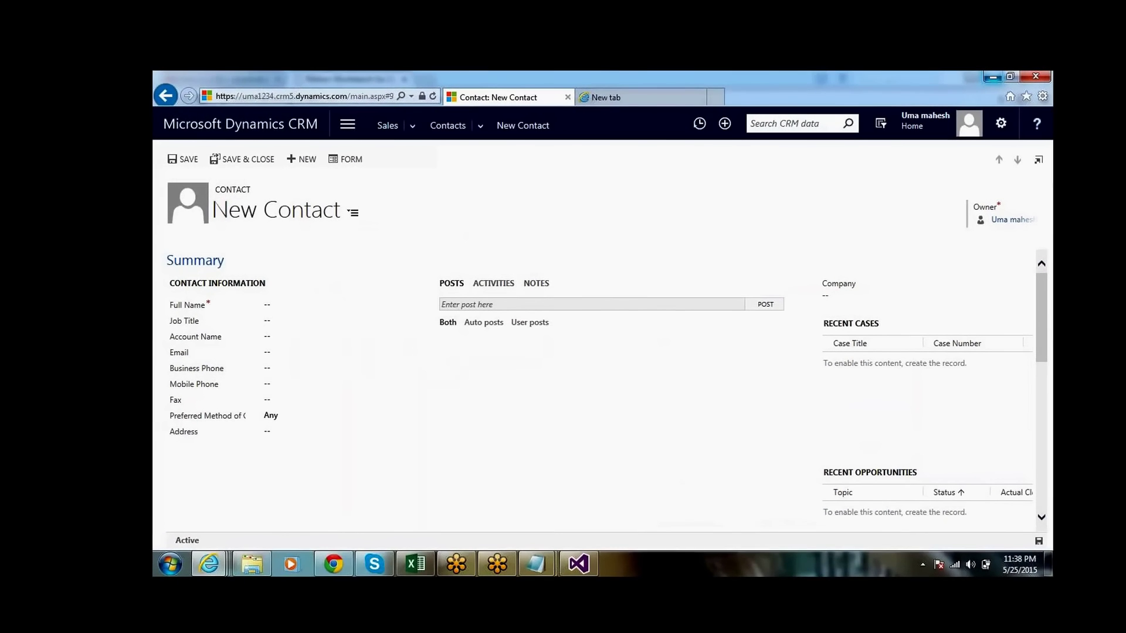
Return to the Ribbon Workbench window and examine the tooltip title, tooltip description and alt label messages.
left_click(346, 570)
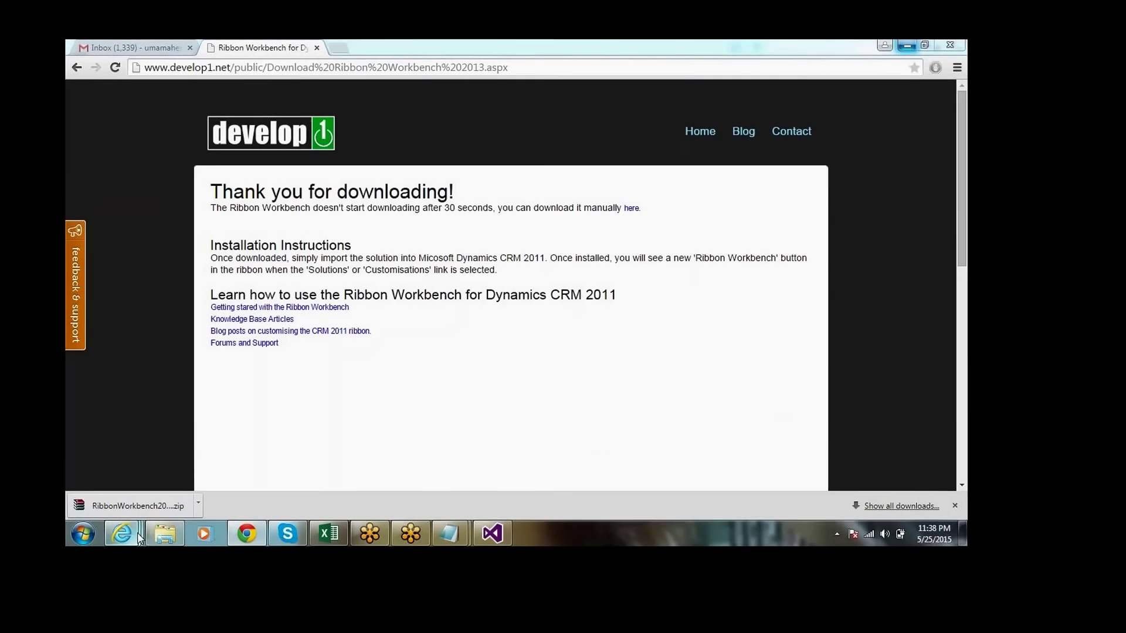
left_click(120, 535)
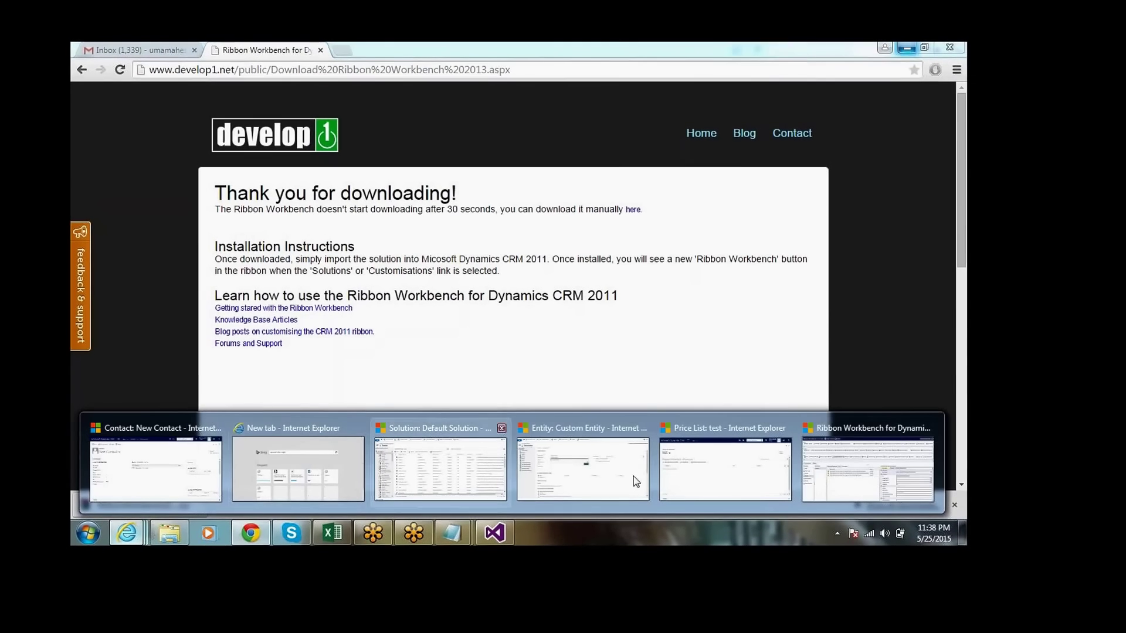
left_click(867, 469)
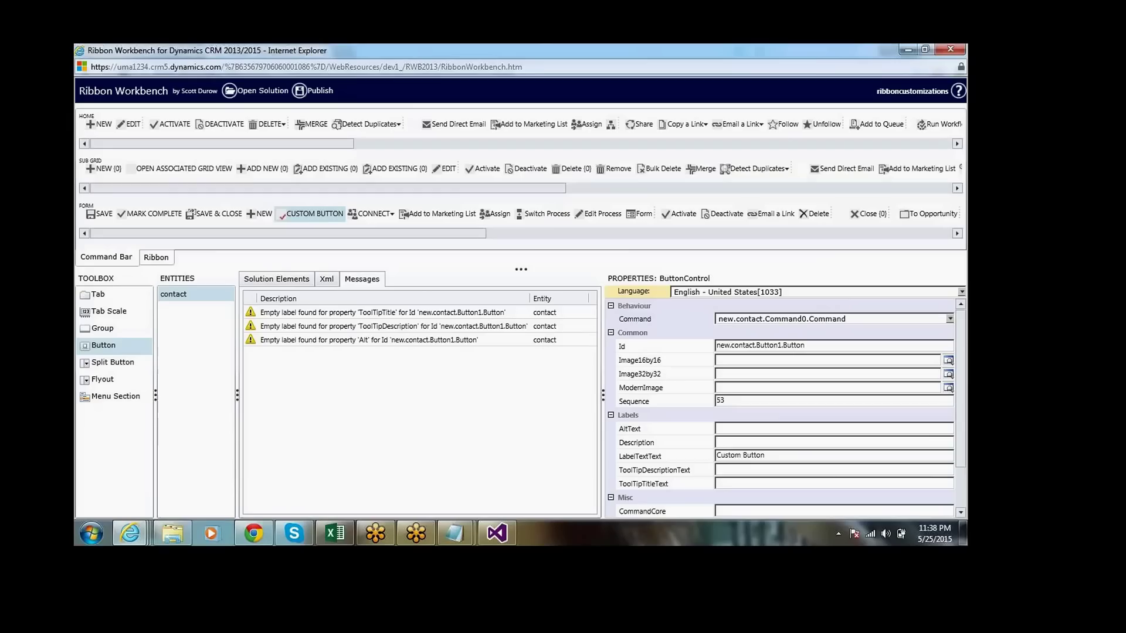
left_click(515, 313)
left_click(511, 331)
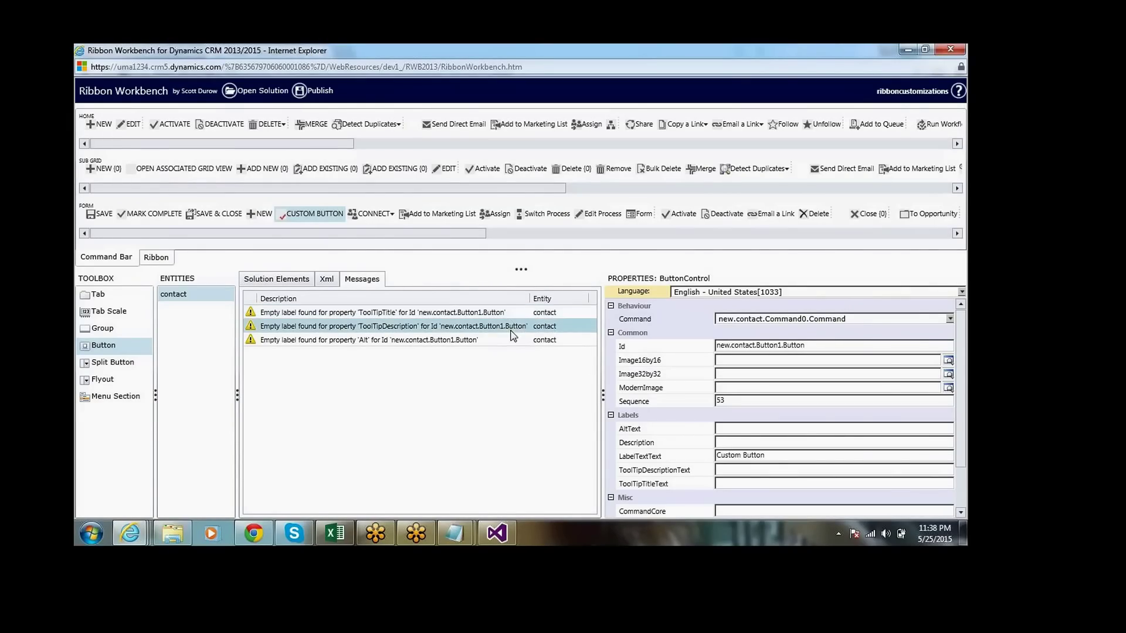
left_click(511, 339)
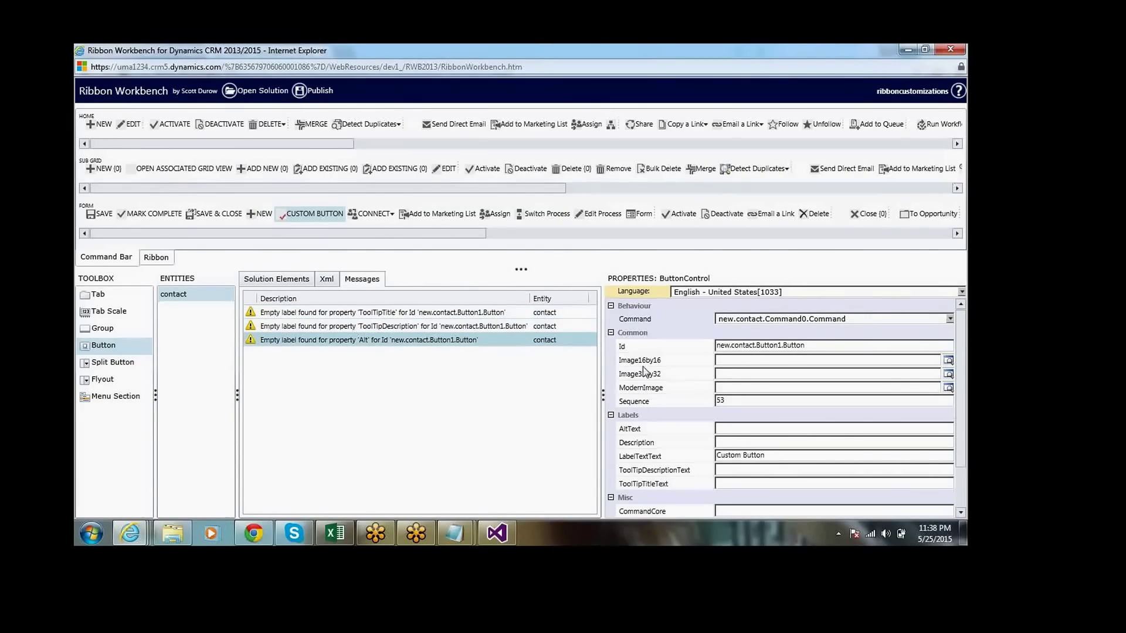
Copy the button's label text "Custom Button" into its AltText and Description properties.
left_click(744, 459)
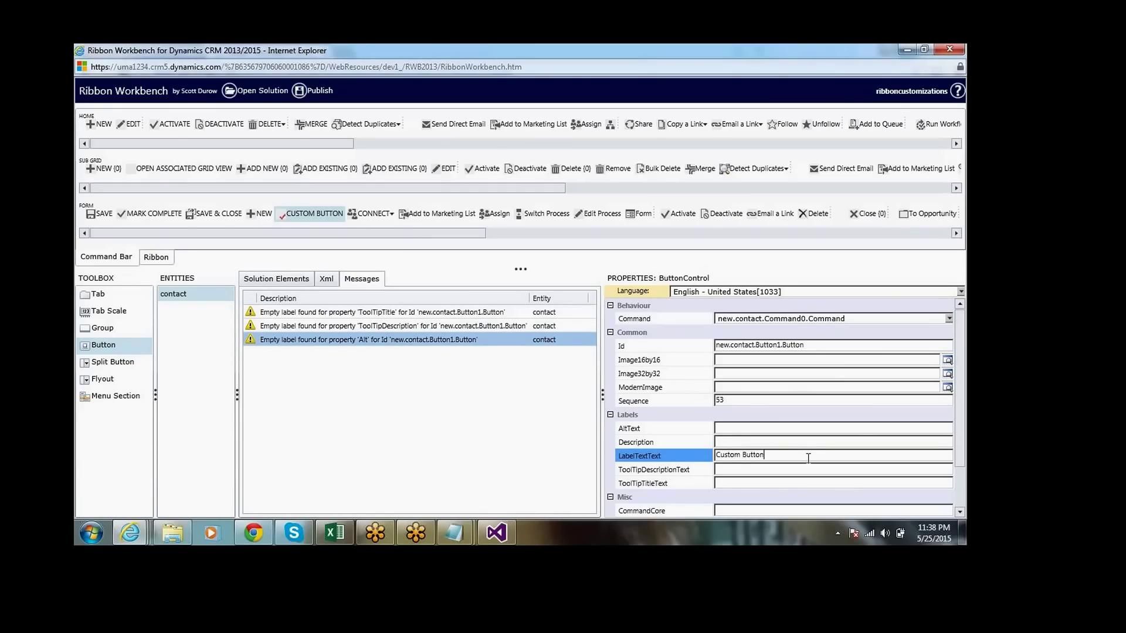
mouse_move(741, 454)
left_mouse_down()
mouse_move(713, 455)
mouse_move(734, 455)
left_mouse_up()
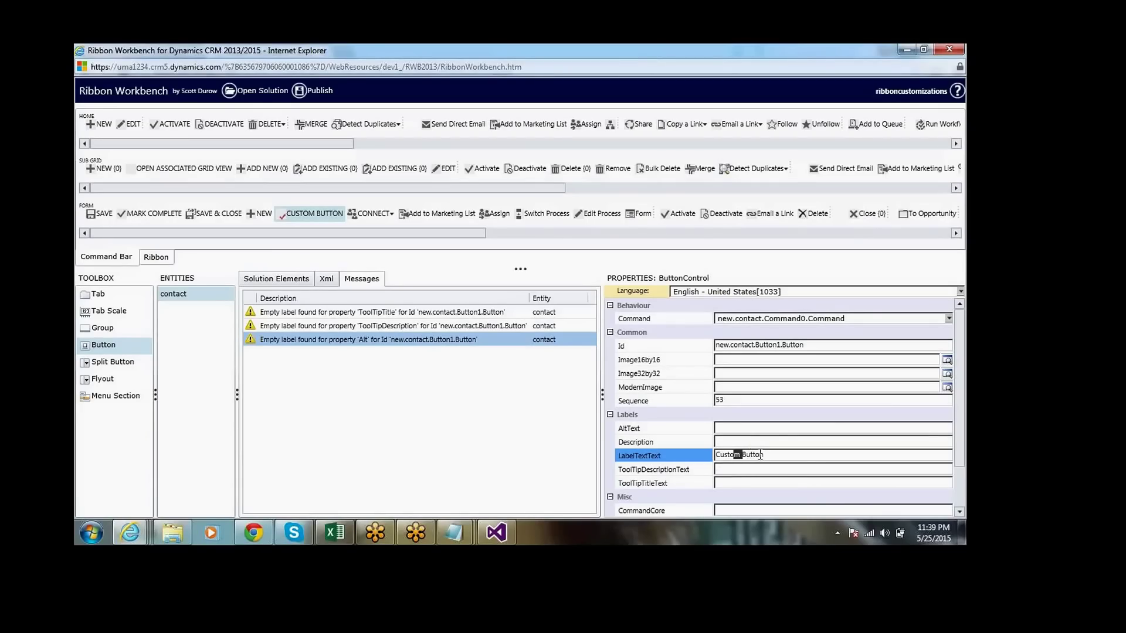
left_click(760, 456)
double_click(720, 456)
left_click(781, 455)
key("ctrl+a")
key("ctrl+c")
left_click(755, 426)
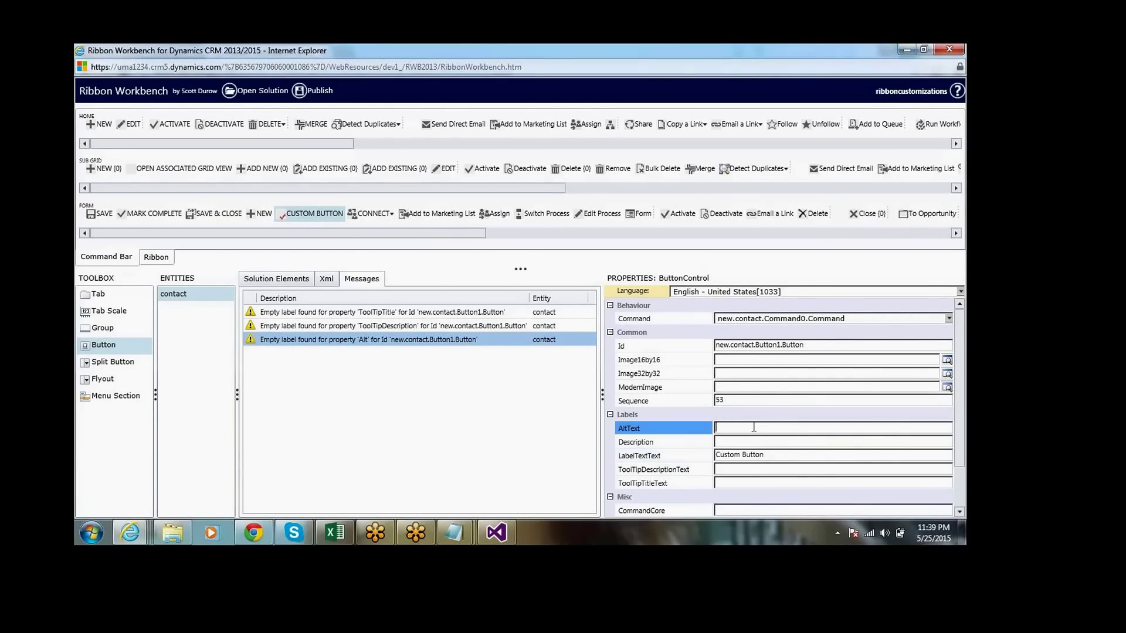
key("ctrl+v")
left_click(751, 443)
key("ctrl+v")
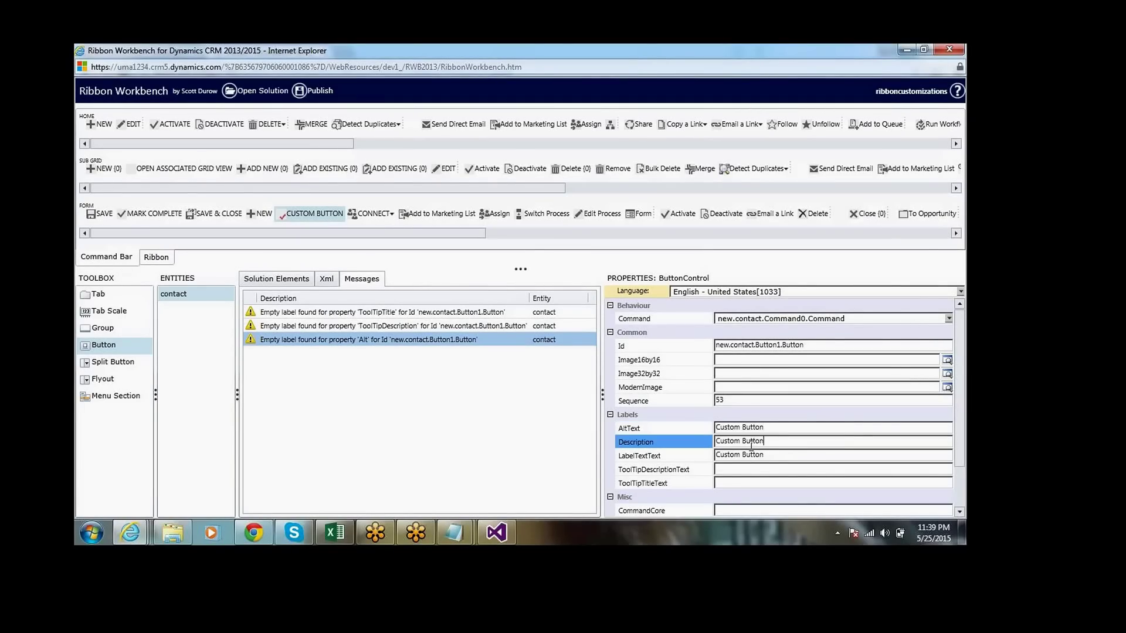
Fill the button's ToolTipDescriptionText and ToolTipTitleText with "Custom Button".
left_click(746, 468)
key("ctrl+v")
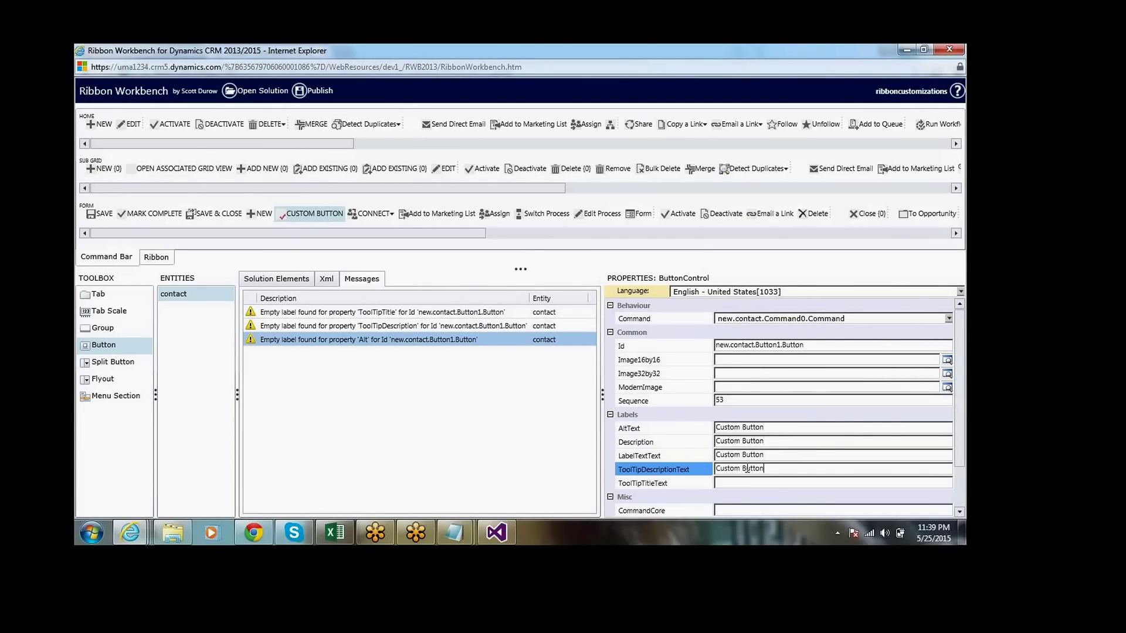
left_click(745, 483)
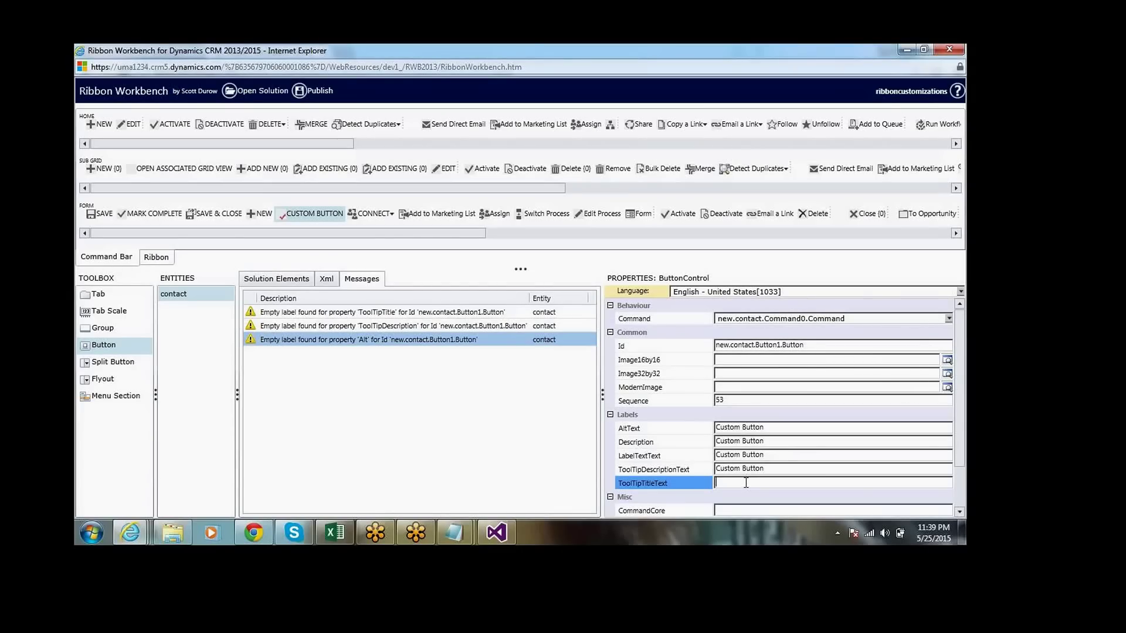
key("ctrl+v")
Publish the solution with the completed button labels and switch back to the New Contact form.
left_click(329, 91)
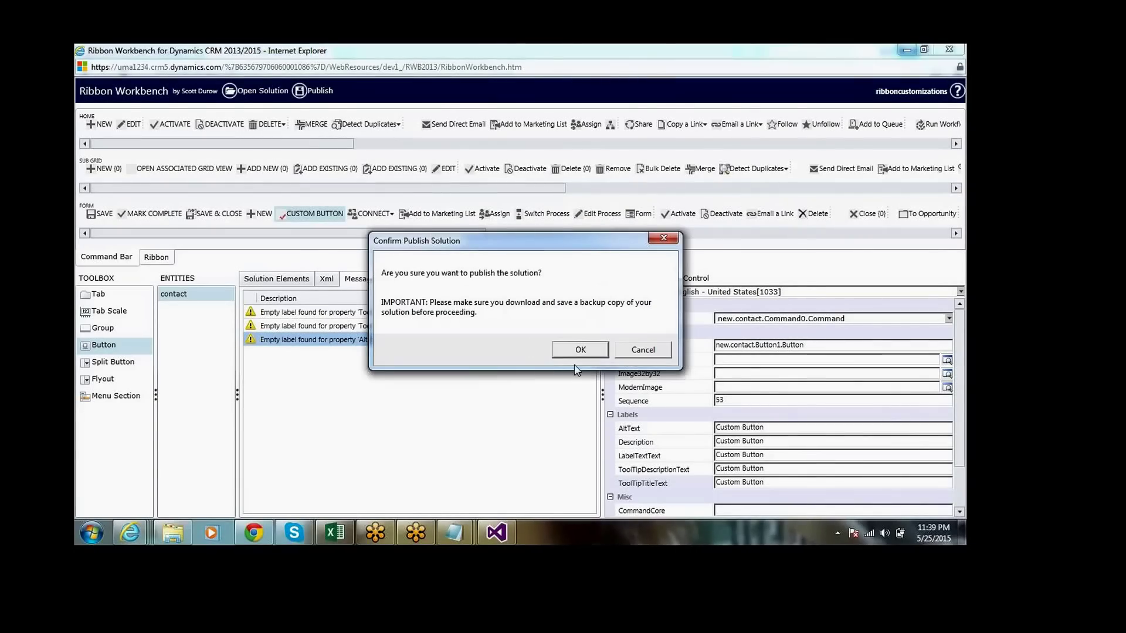
left_click(579, 350)
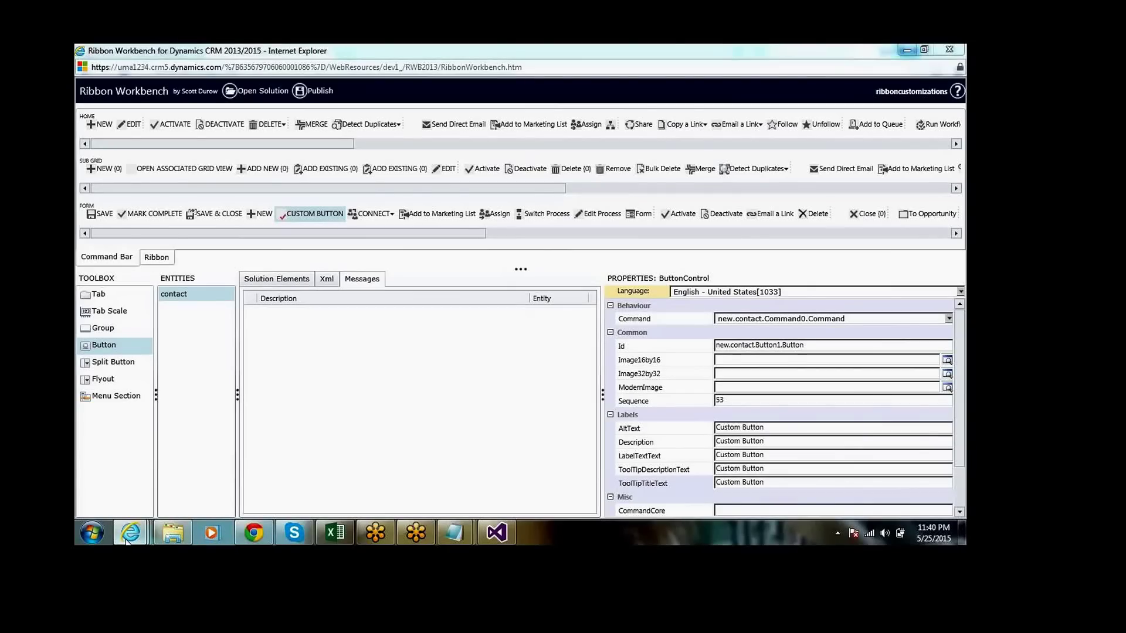
mouse_move(130, 533)
left_click(188, 471)
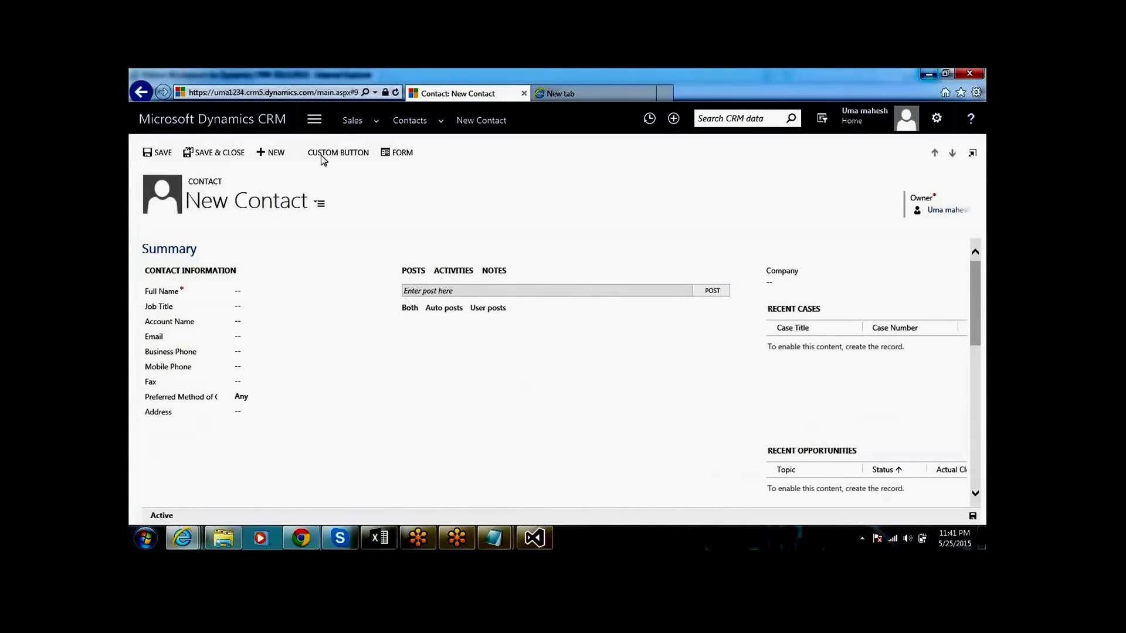
left_click(338, 153)
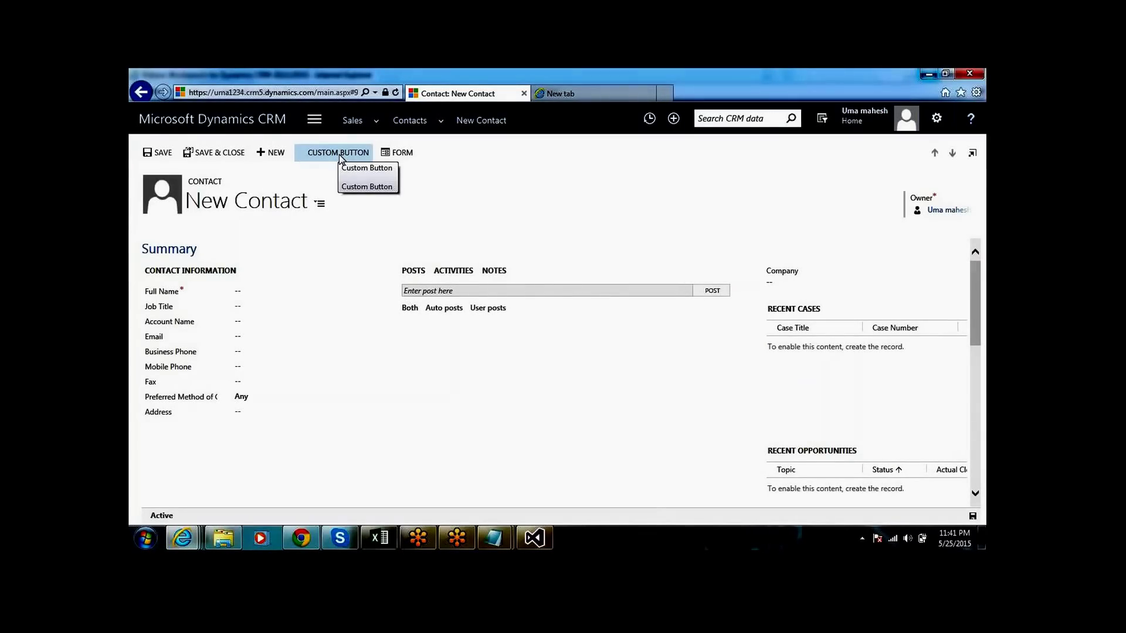
left_click(367, 186)
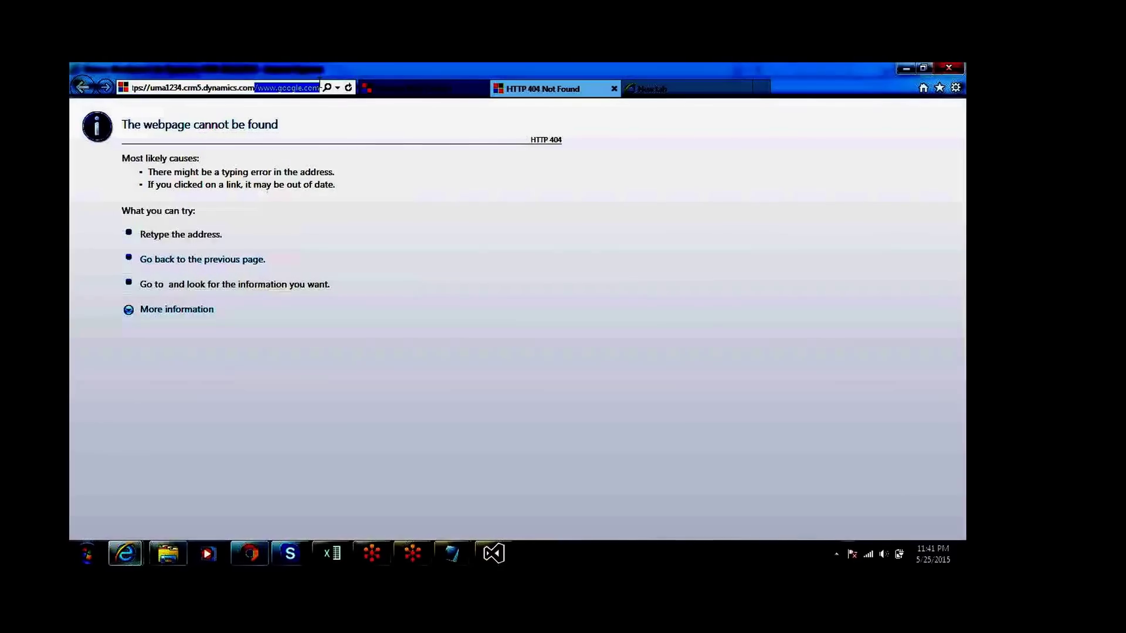
left_click_drag(299, 80, 322, 78)
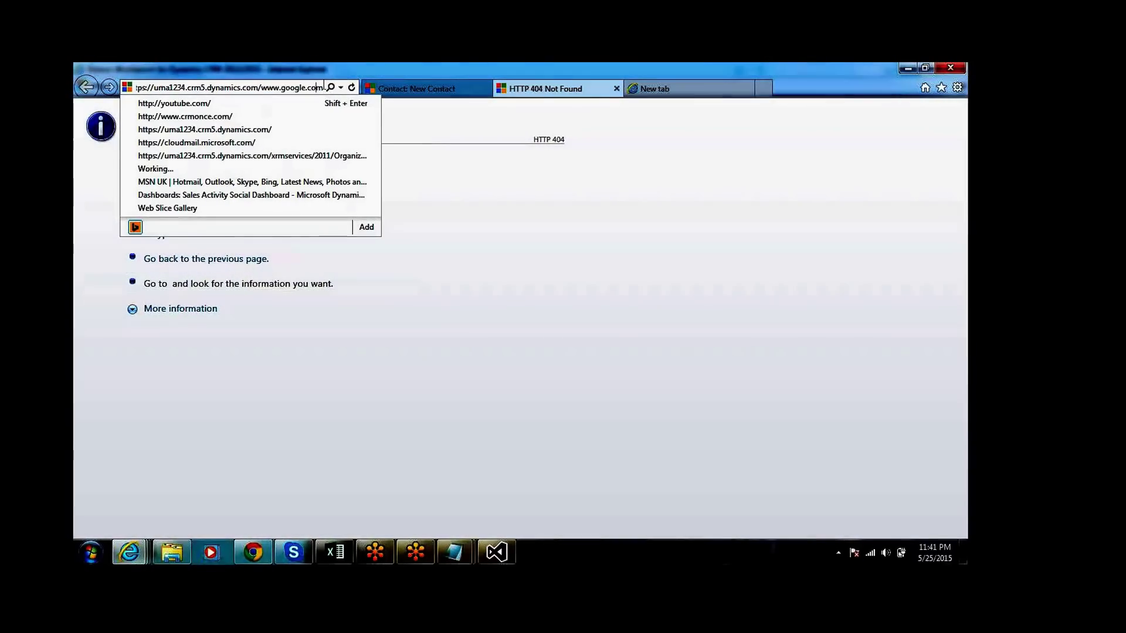
left_click_drag(304, 88, 322, 87)
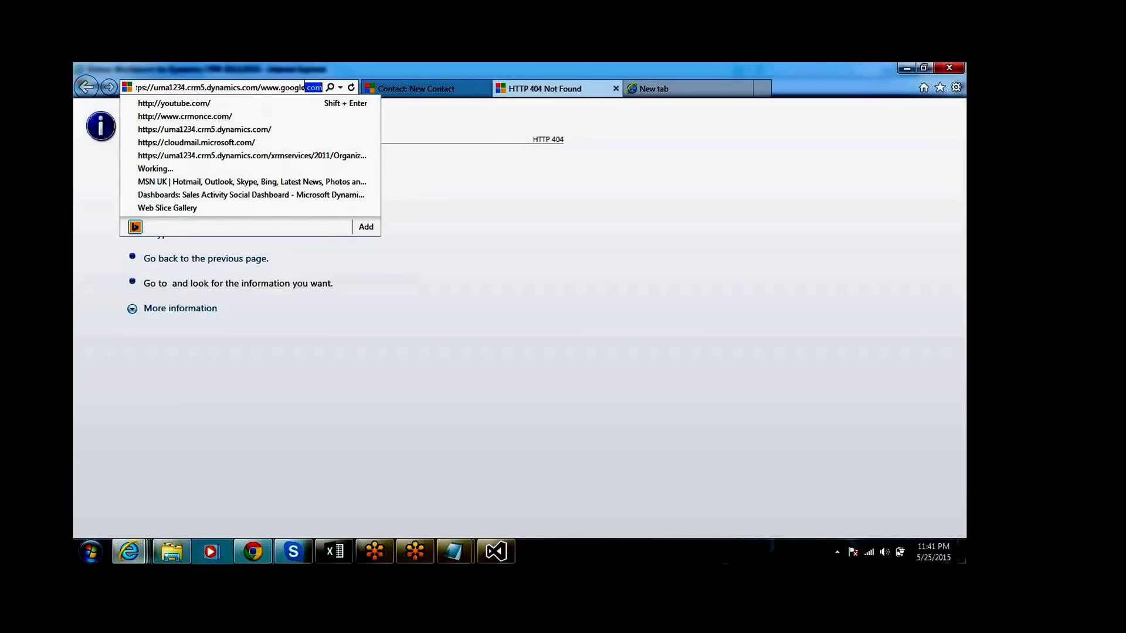
left_click(305, 87)
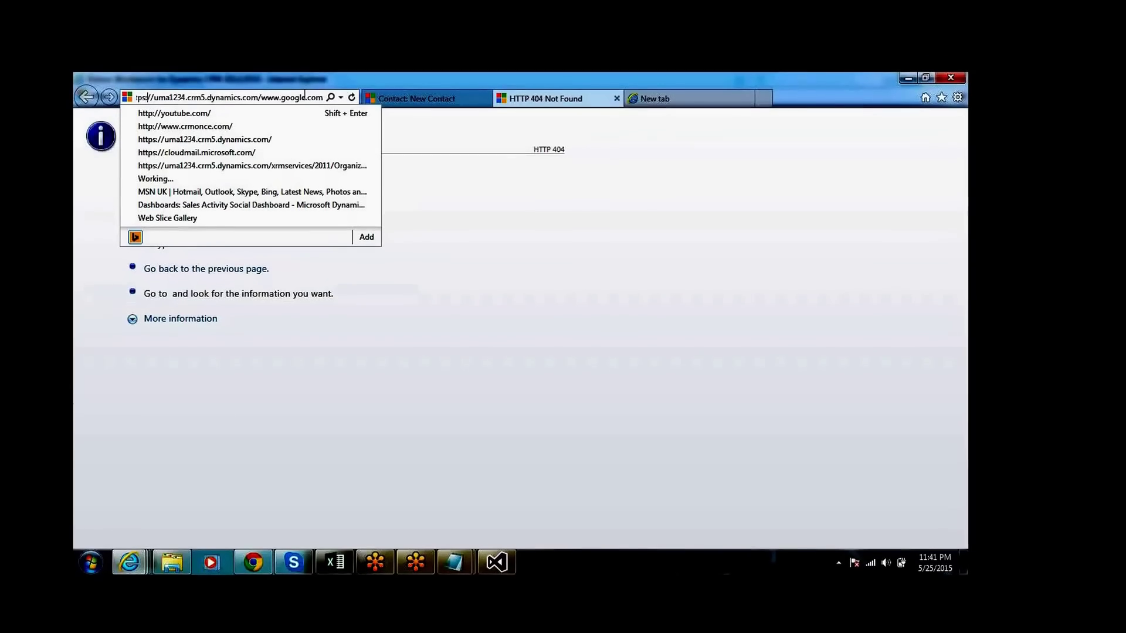
Return to the New Contact form and run its Custom Button again.
left_click(423, 97)
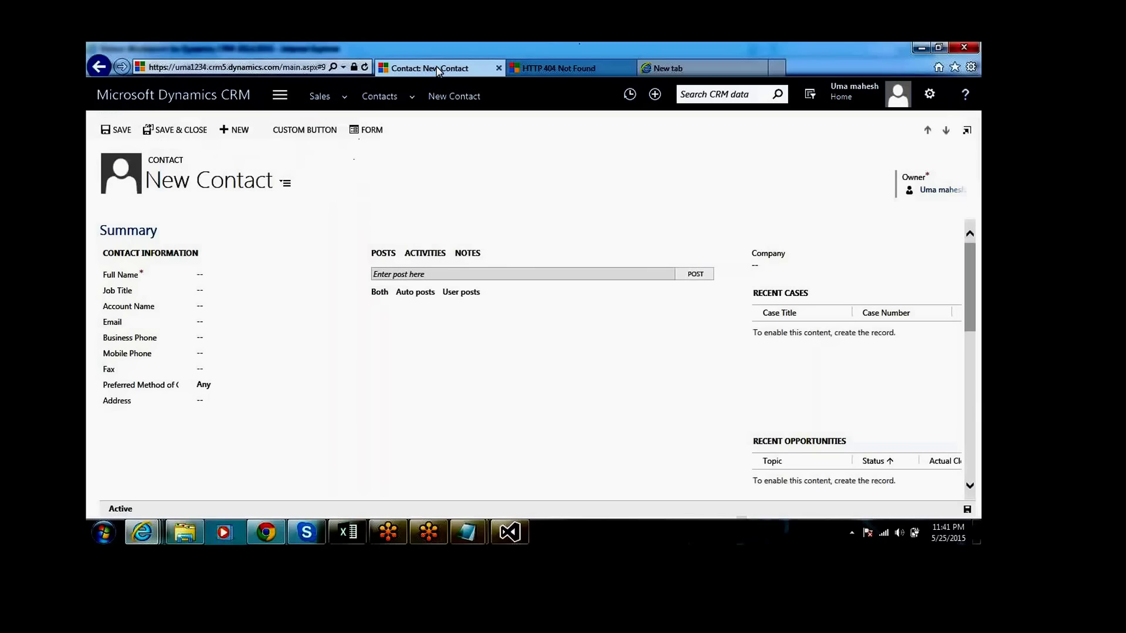
left_click(316, 130)
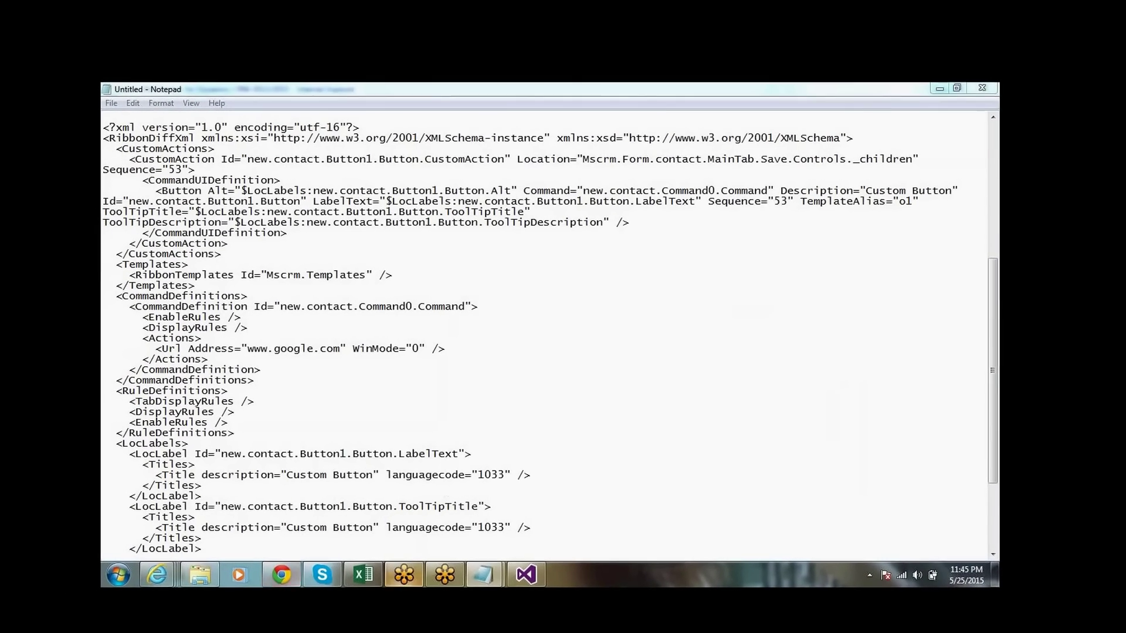
Switch to the Ribbon Workbench and review the generated RibbonDiffXml from the custom action and command definition down to the LocLabels.
mouse_move(156, 574)
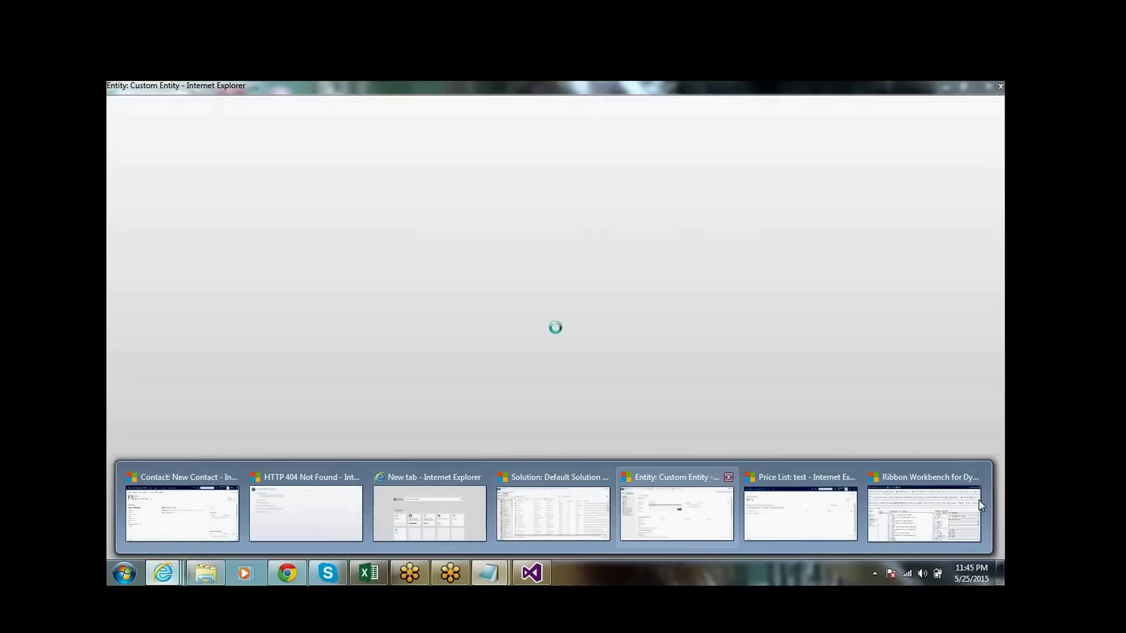
left_click(922, 509)
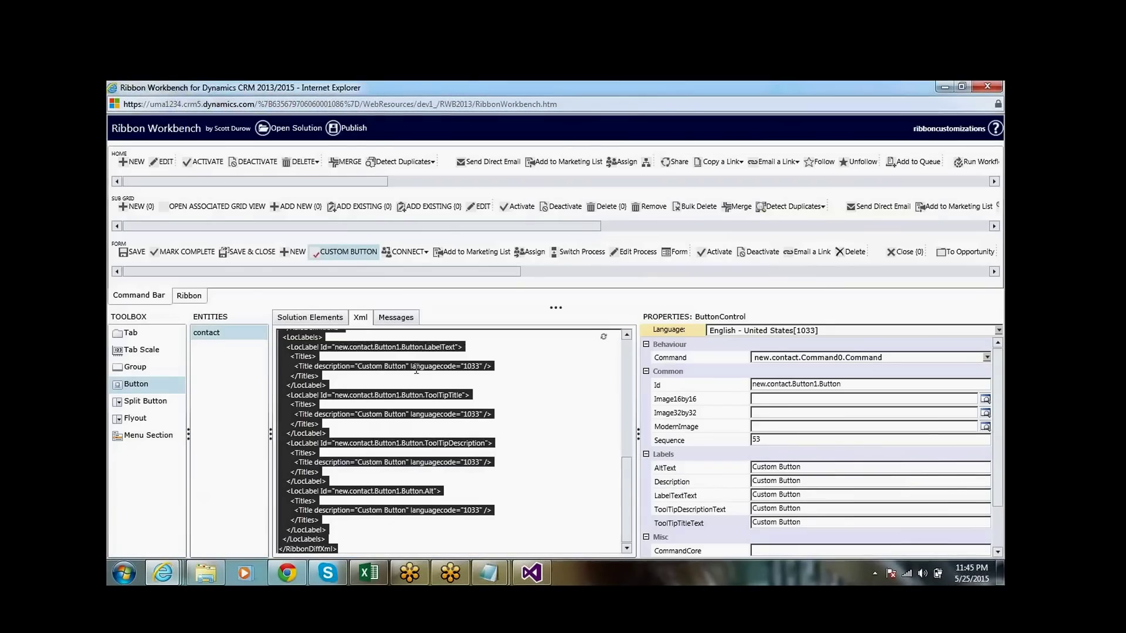
left_click(506, 375)
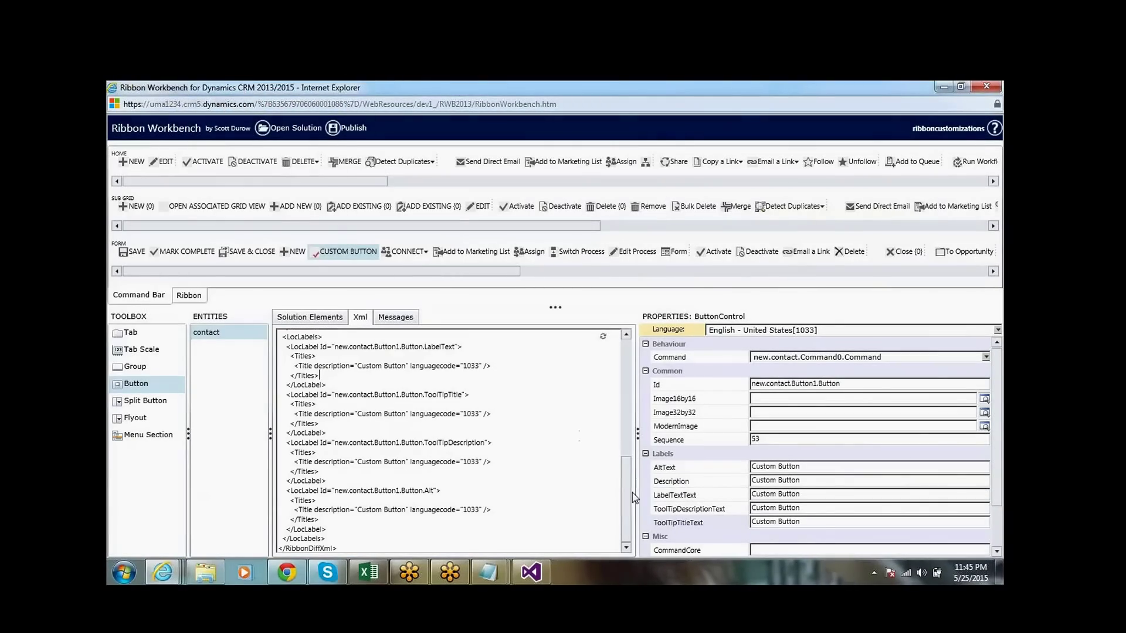
left_click(627, 441)
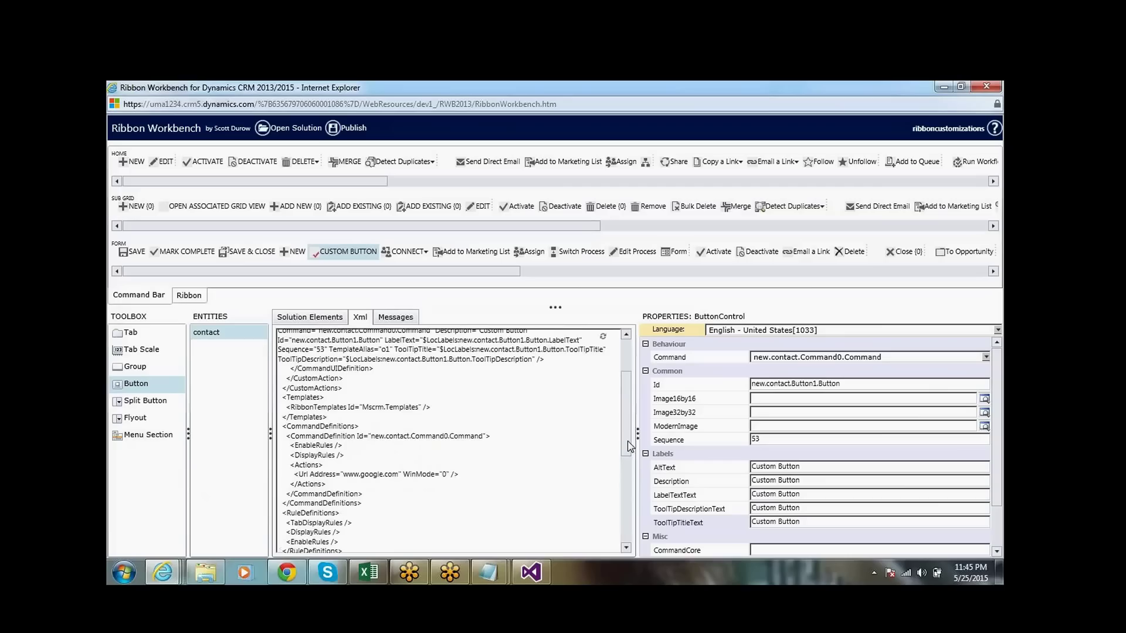
left_click(628, 358)
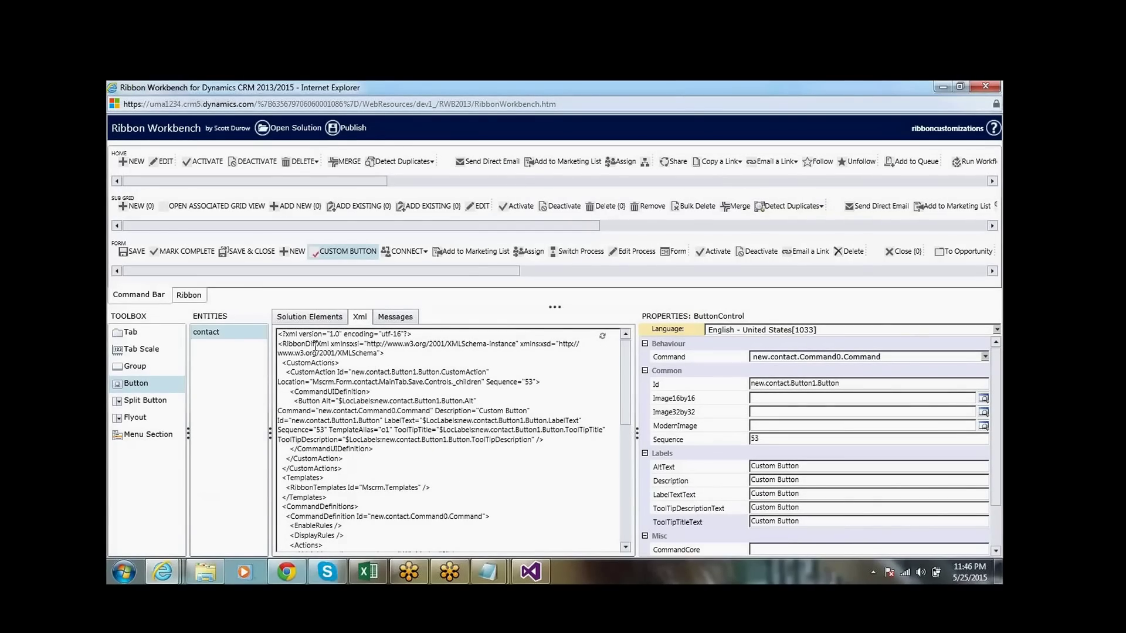
left_click_drag(296, 338, 431, 537)
left_click(431, 536)
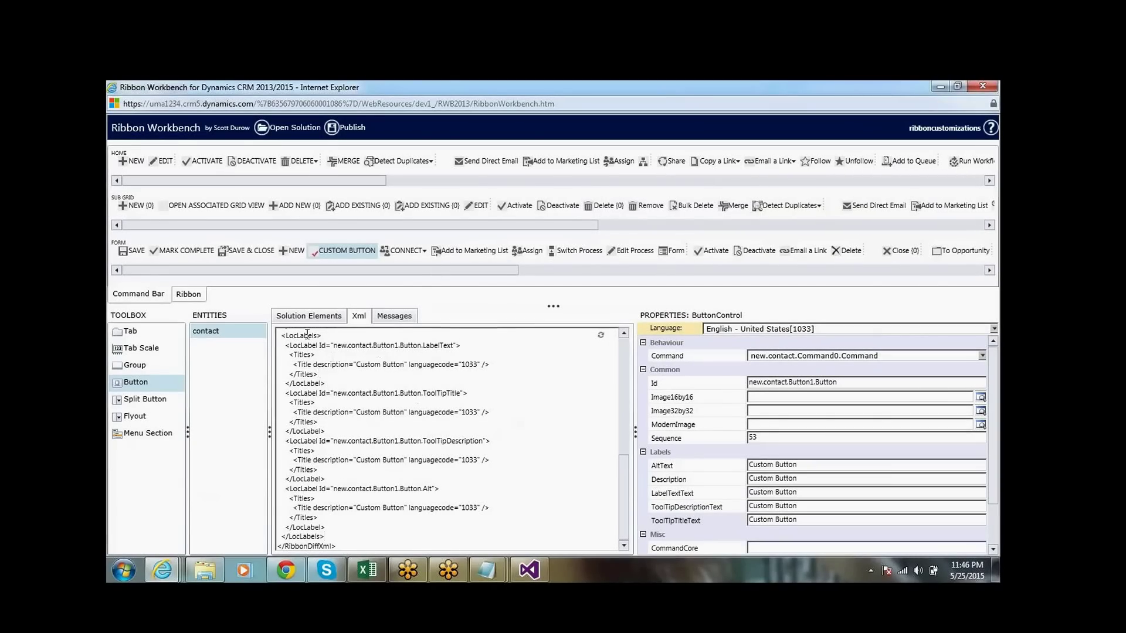
left_click(552, 391)
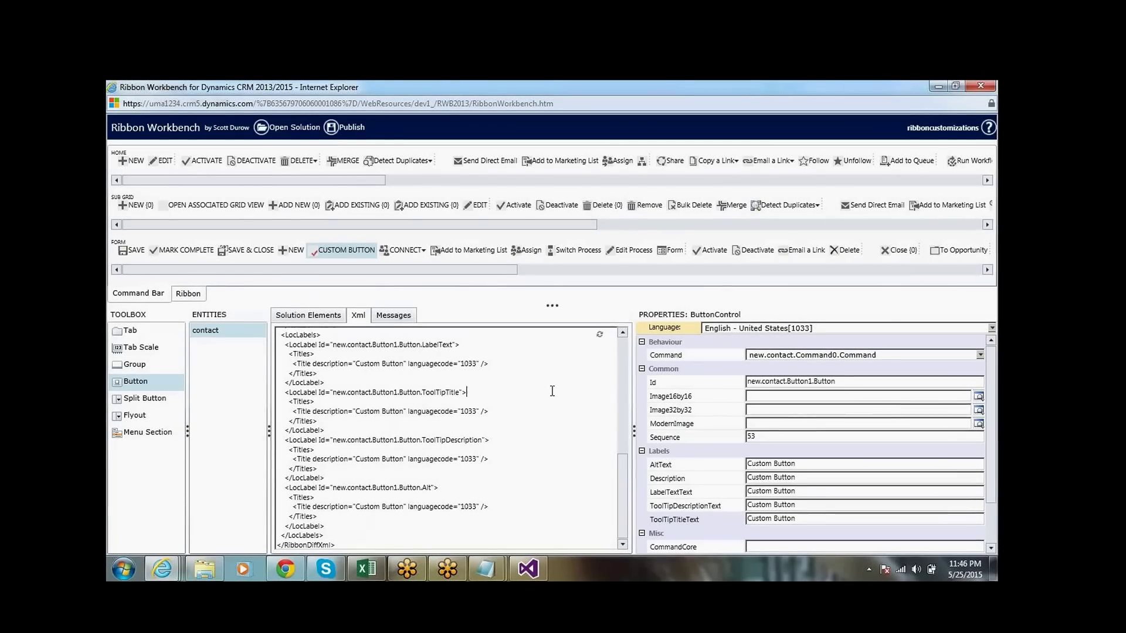
Close the Ribbon Workbench and Default Solution windows and return to the New Contact form.
left_click(979, 88)
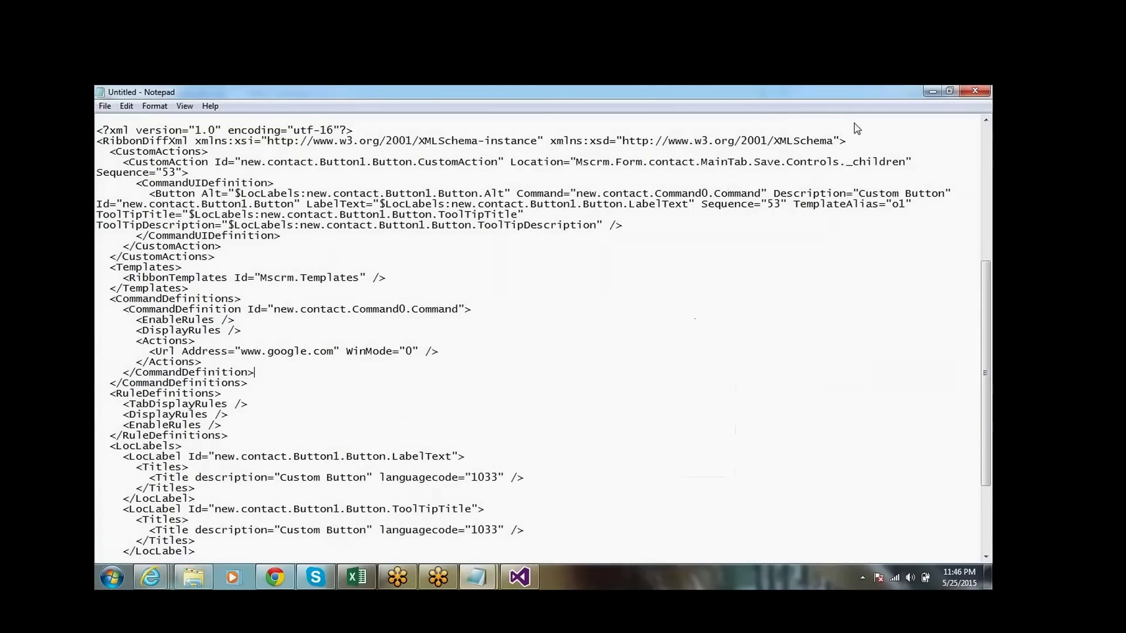
left_click(150, 580)
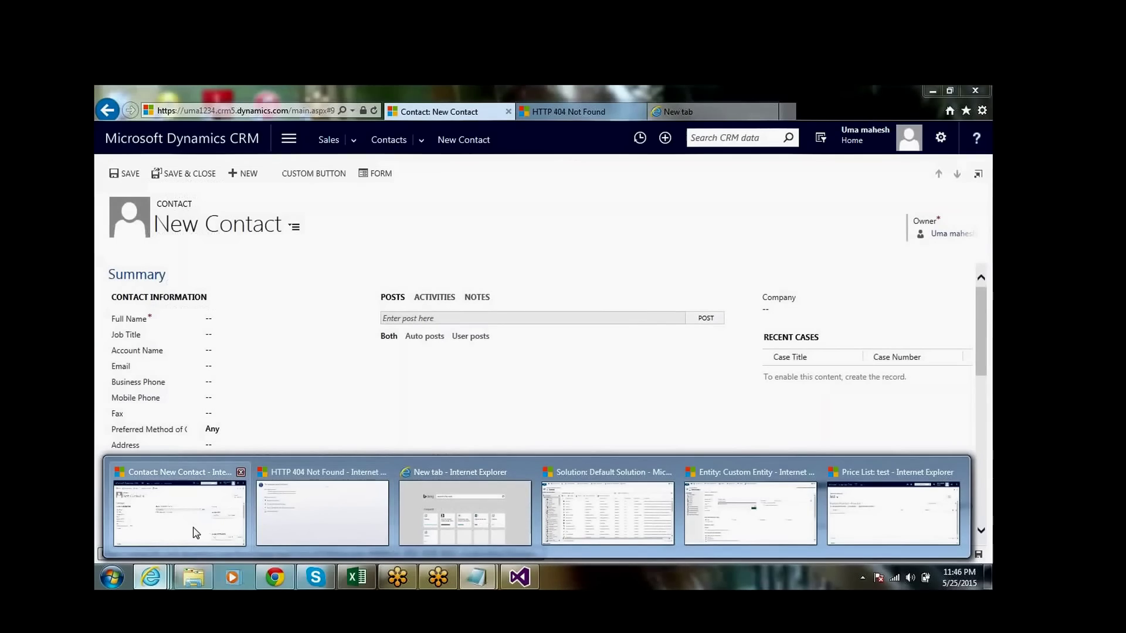
left_click(194, 531)
left_click(151, 578)
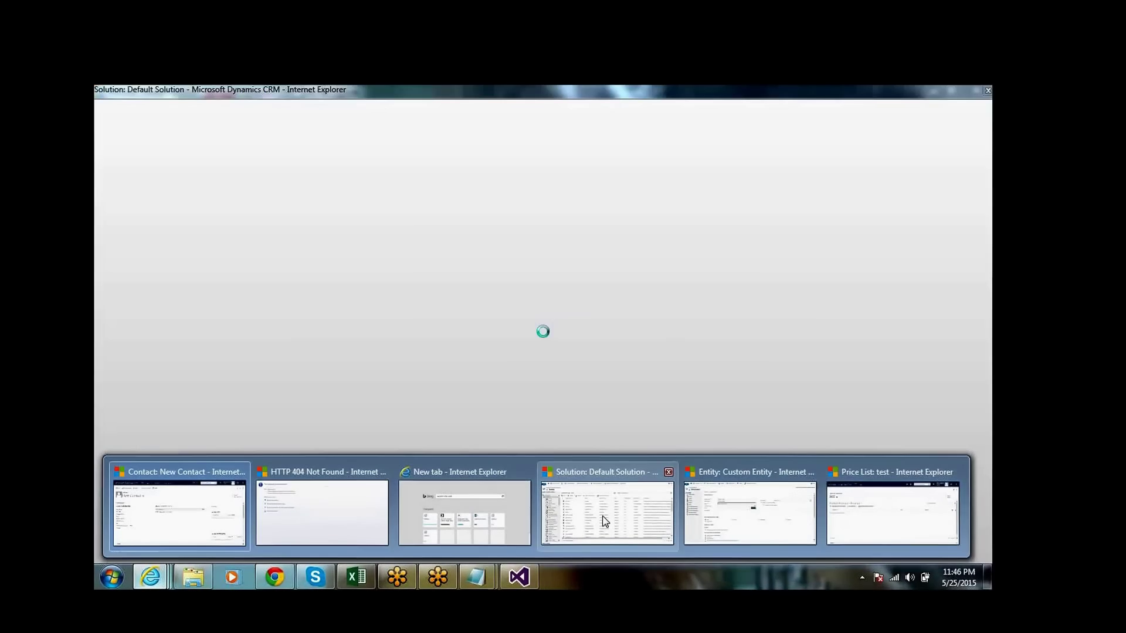
left_click(603, 519)
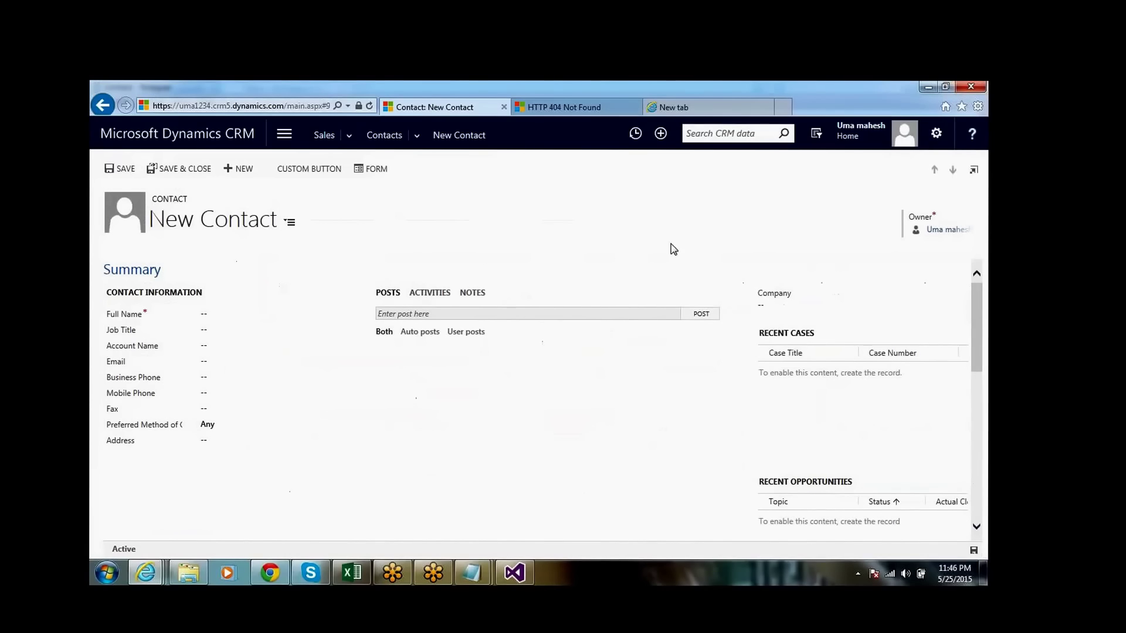
mouse_move(146, 572)
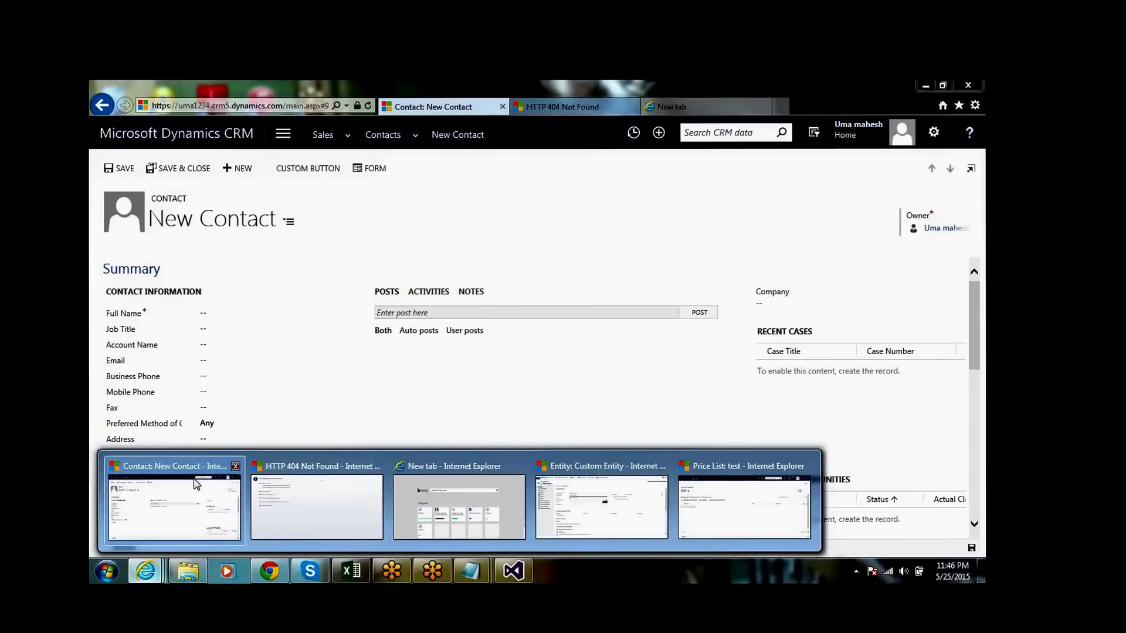
left_click(174, 505)
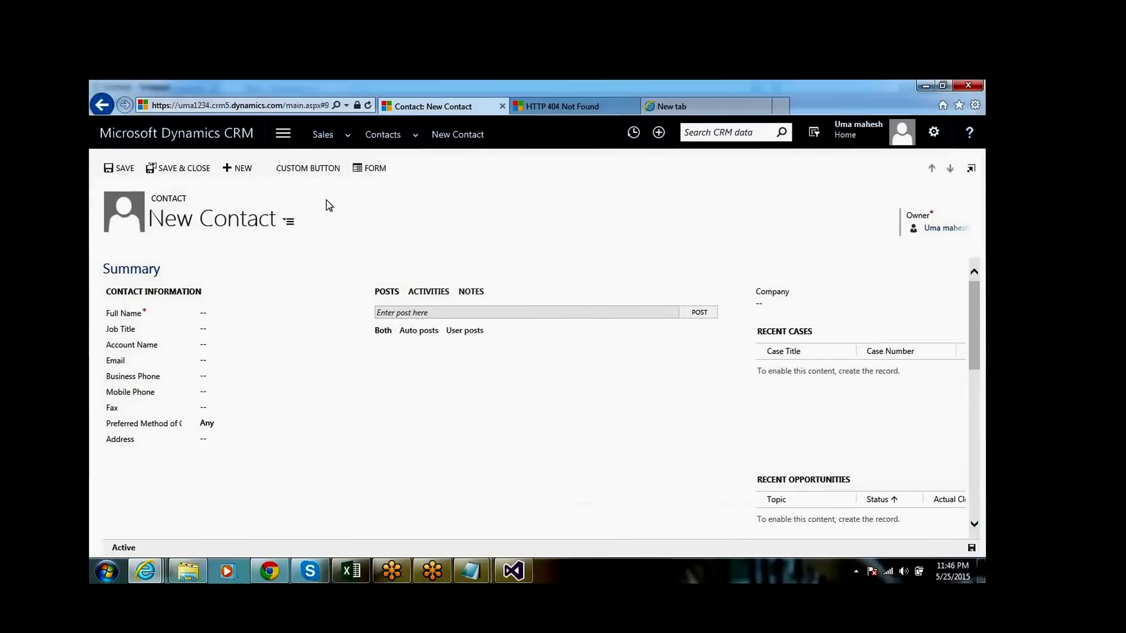
Go to the Solutions area in Settings and open the ribboncustomizations solution.
left_click(288, 134)
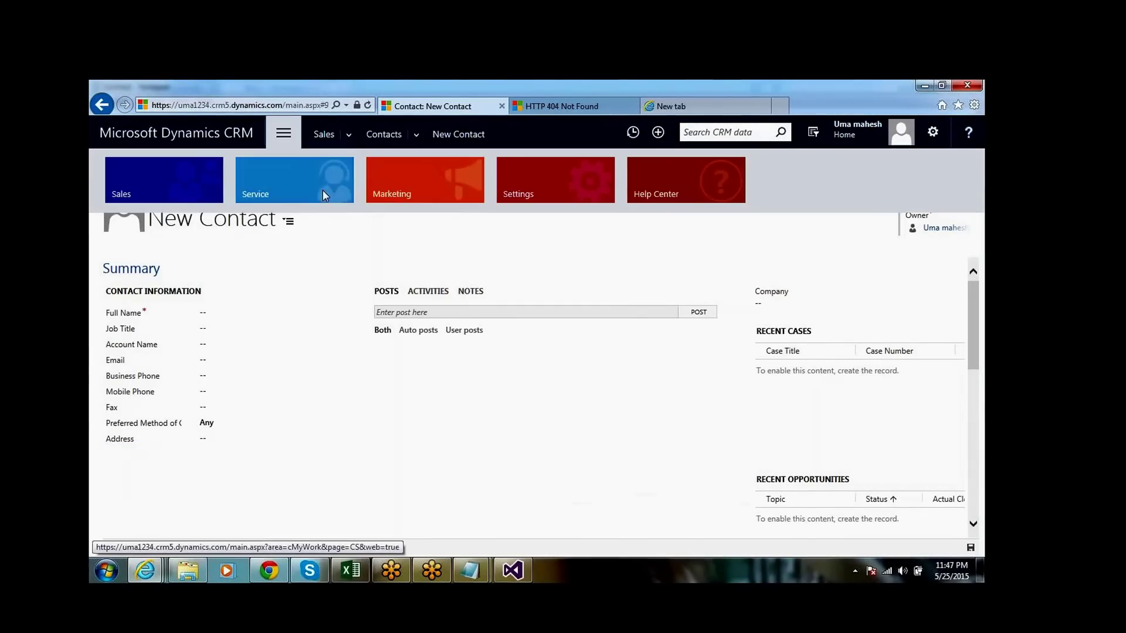
left_click(573, 185)
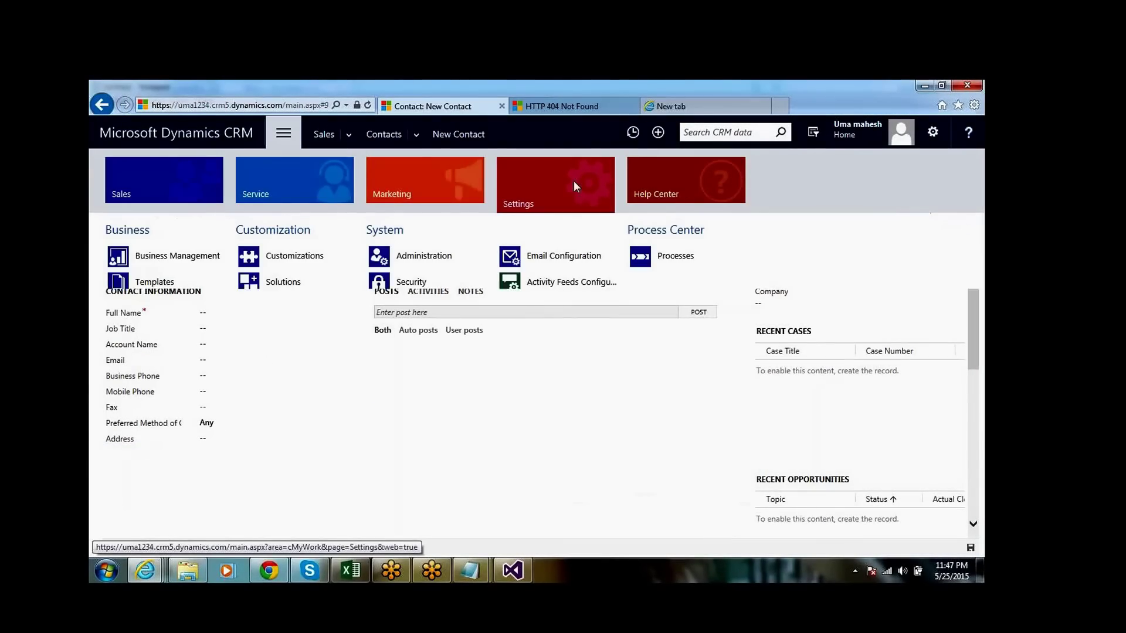
left_click(266, 294)
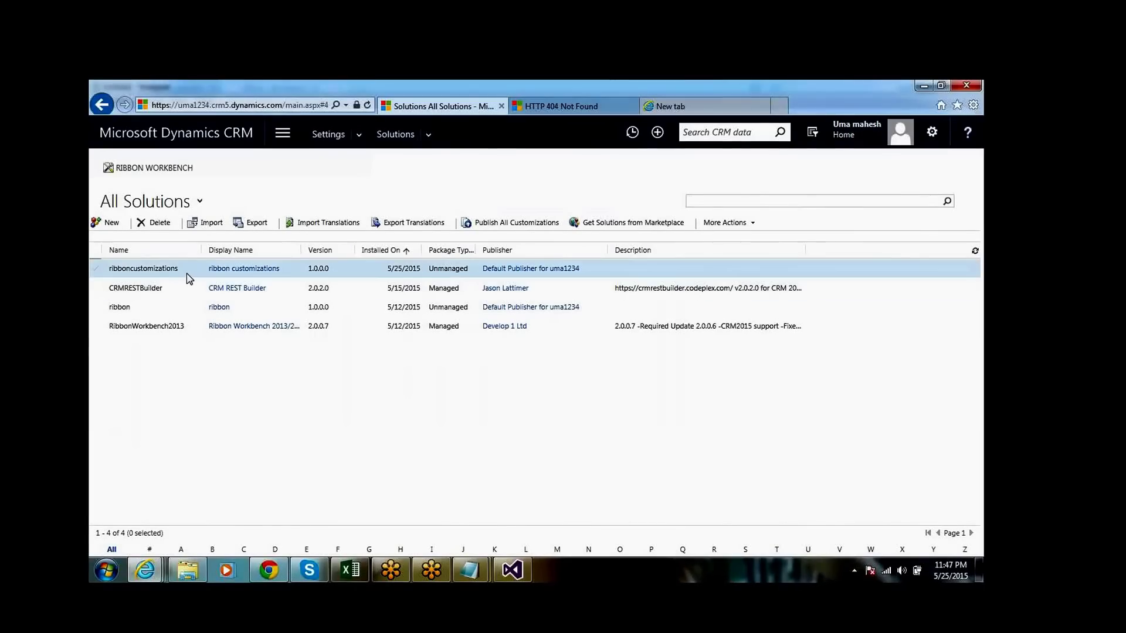
double_click(186, 273)
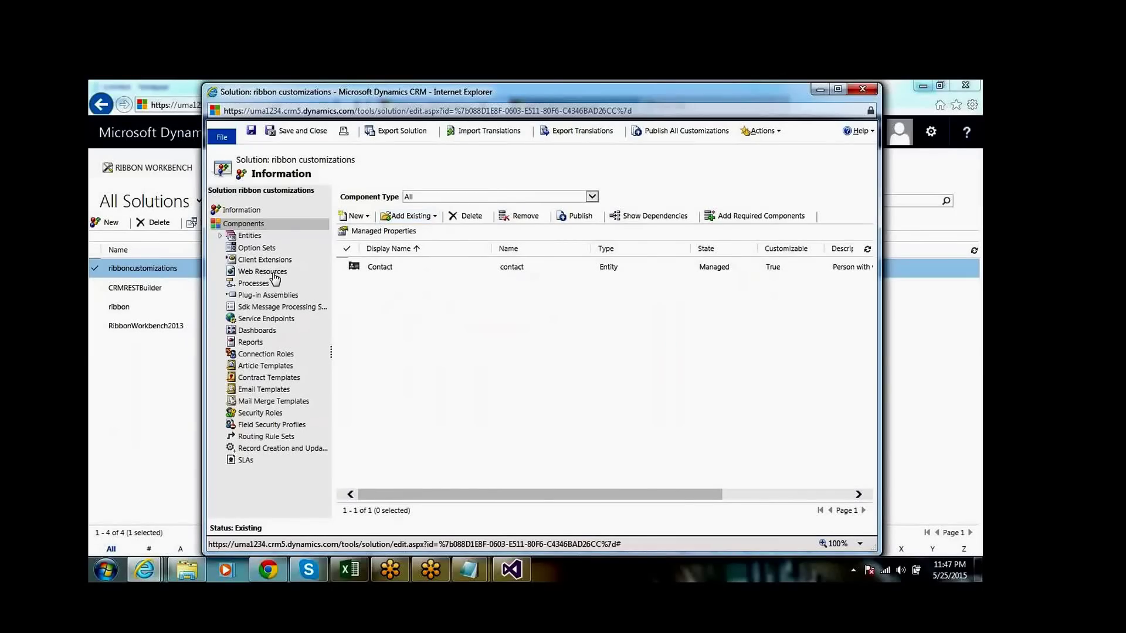
Add the existing JavaScript web resource new_jsAccount to the ribbon customizations solution.
left_click(273, 272)
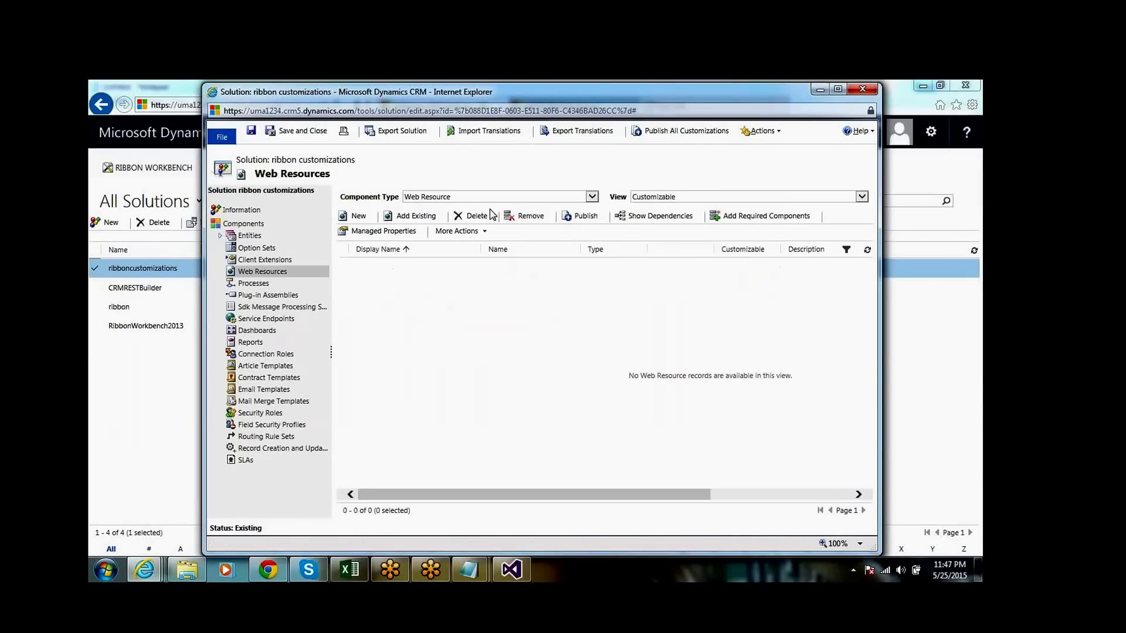
left_click(421, 219)
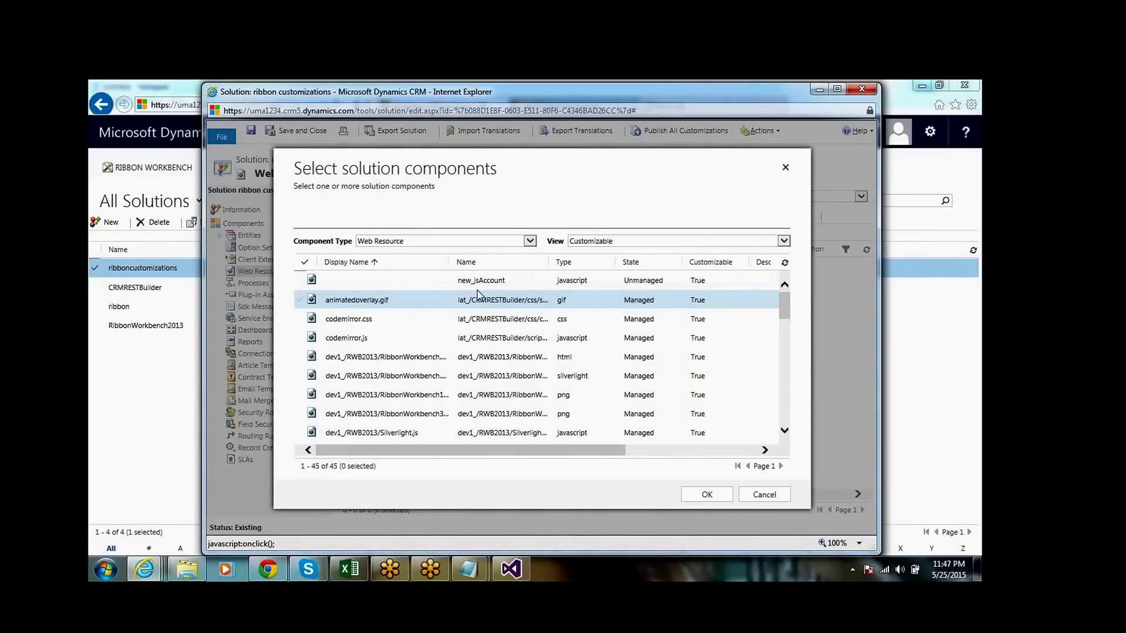
left_click(534, 287)
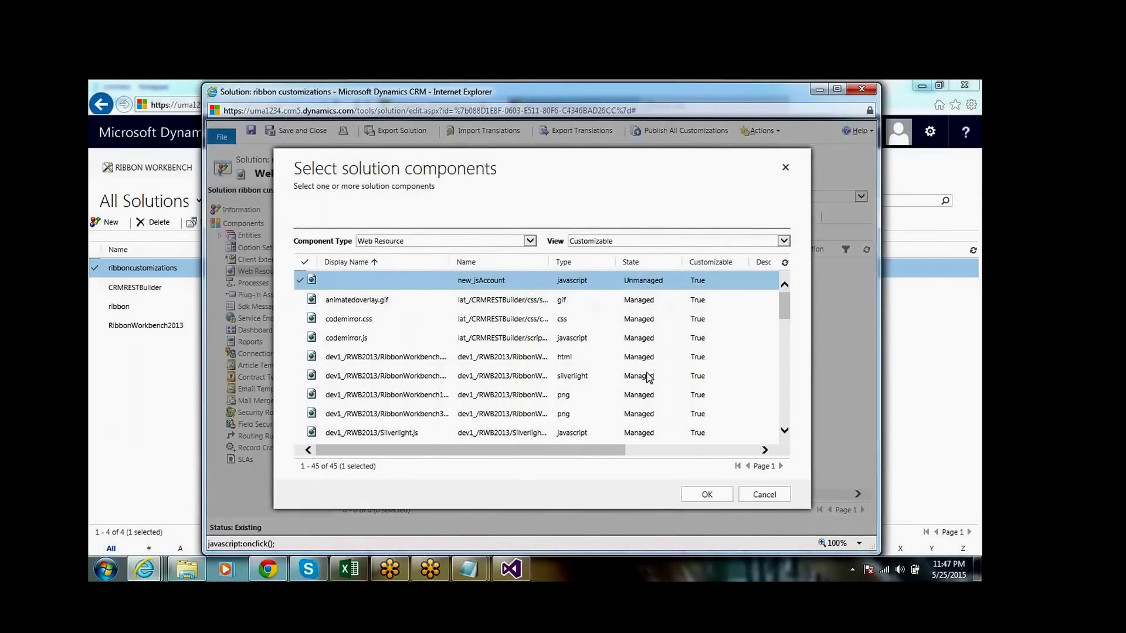
left_click(707, 494)
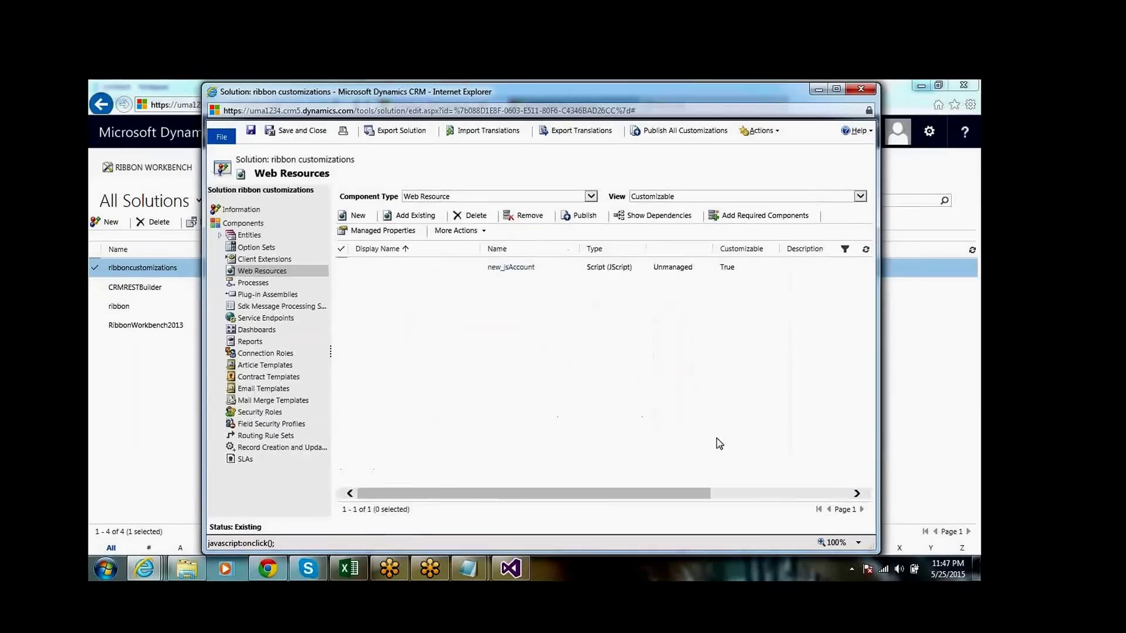
Open the new_jsAccount script in its text editor and start a new line below the retrieveaccount function.
double_click(546, 267)
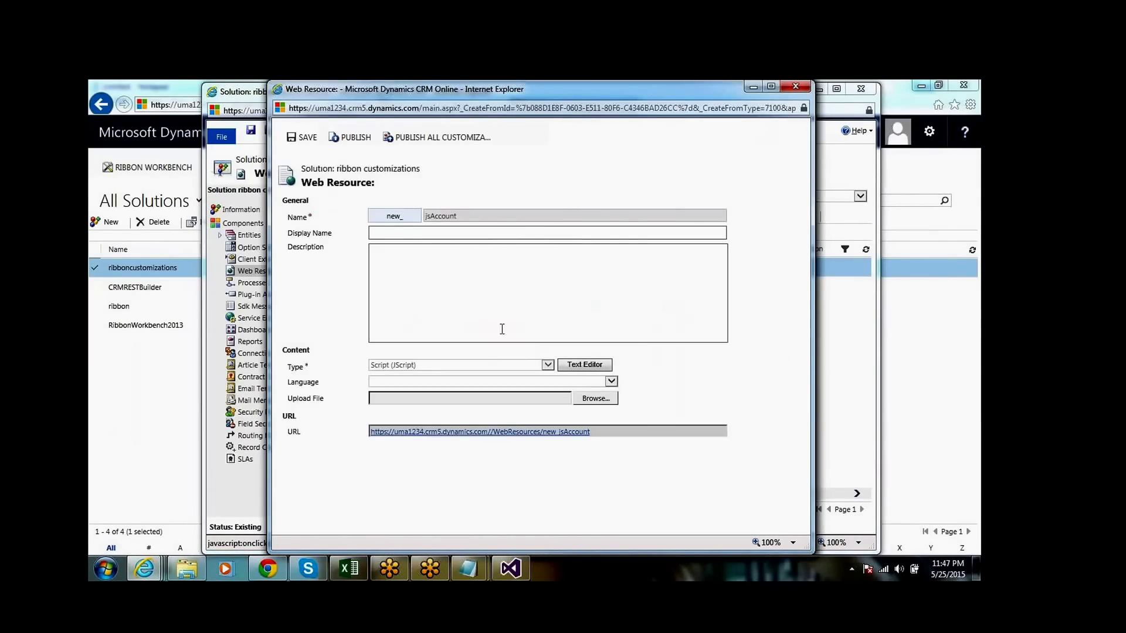
left_click(584, 364)
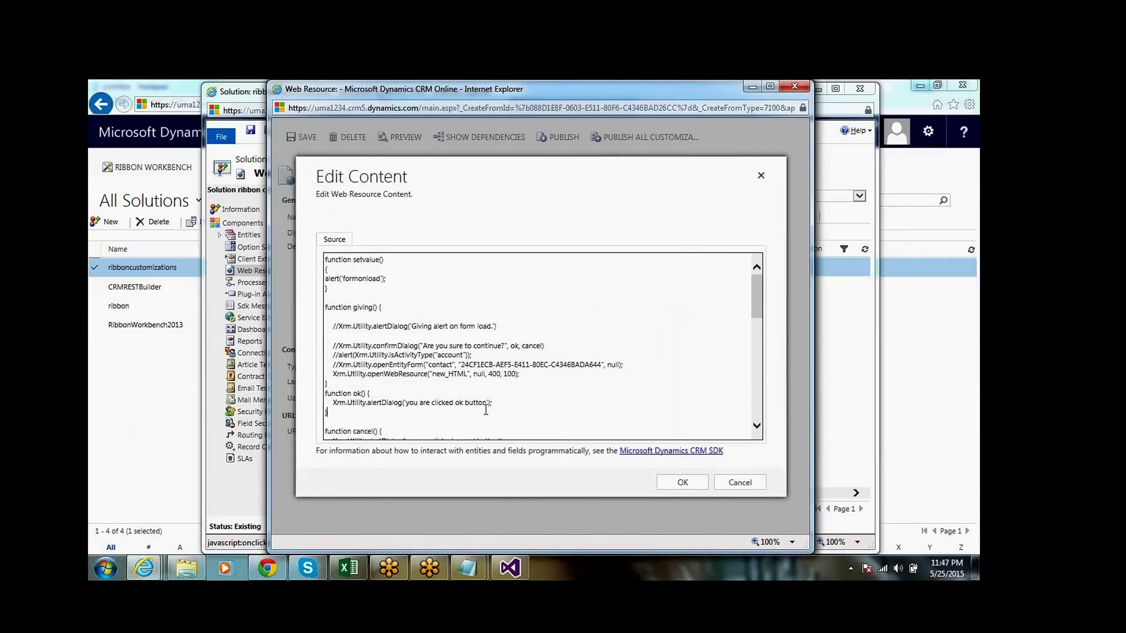
left_click_drag(757, 301, 759, 435)
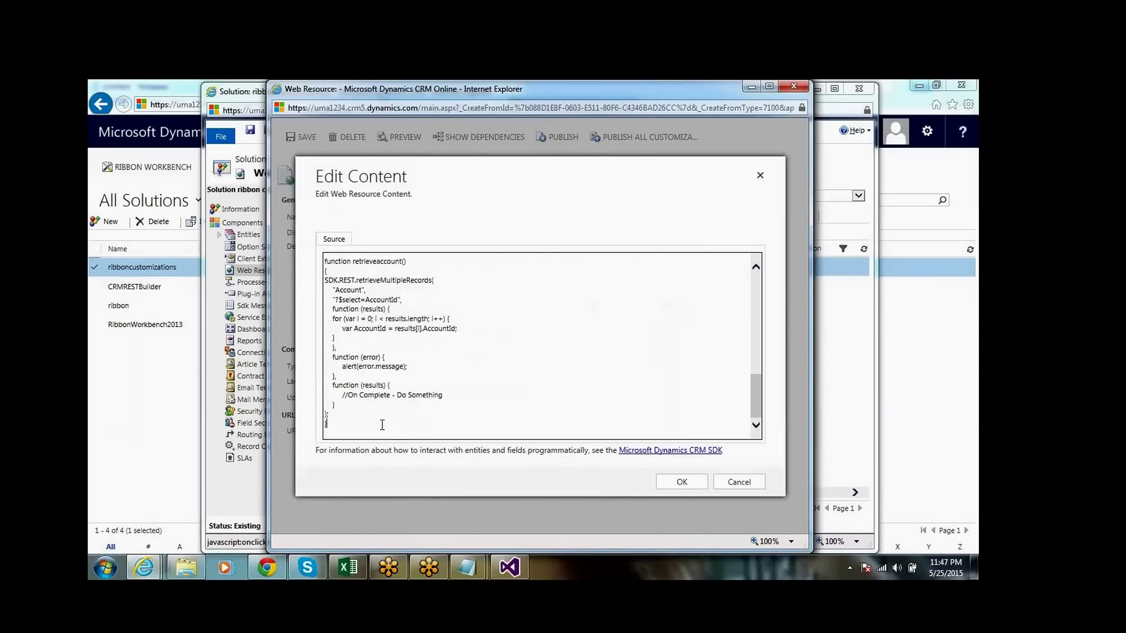
key("Return")
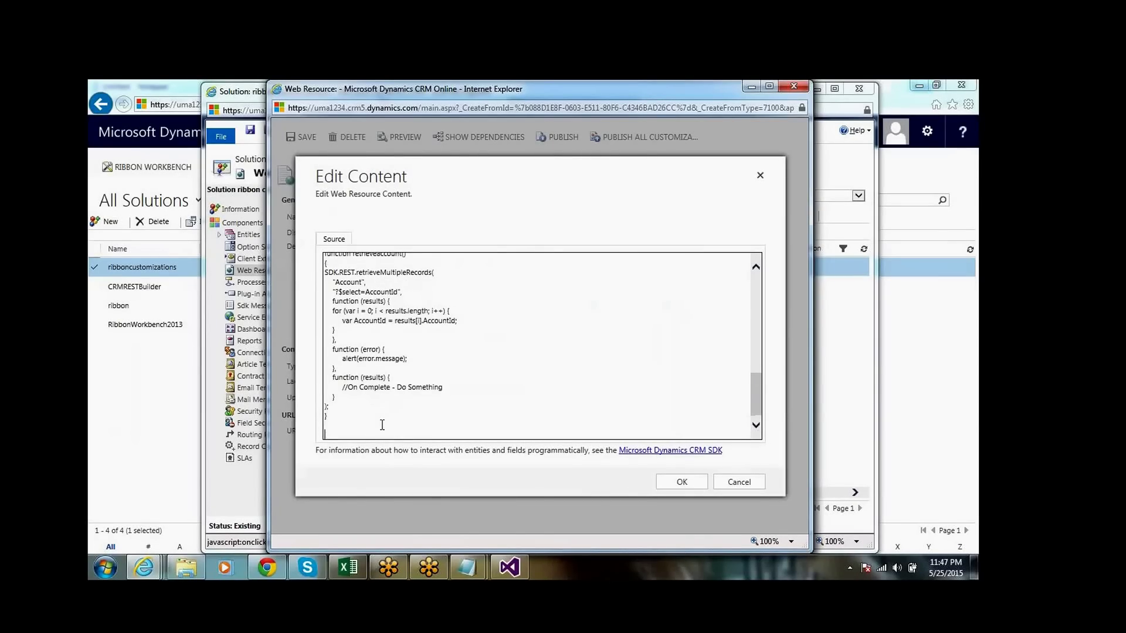
Declare a function named button() with an empty pair of braces at the end of the script.
type("Fio")
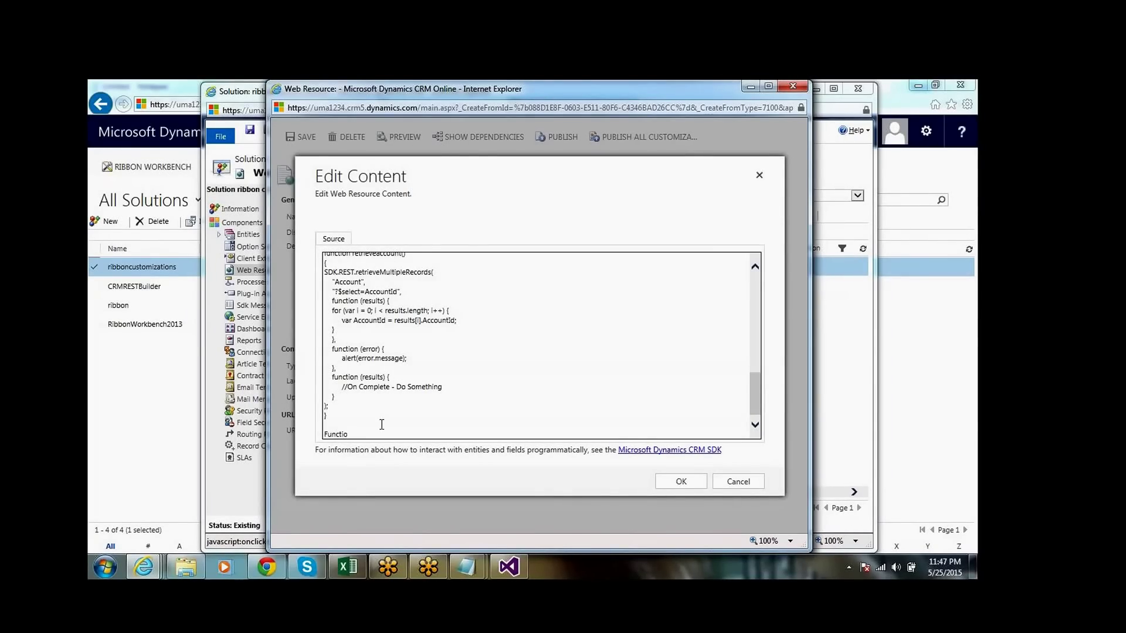
type("nction")
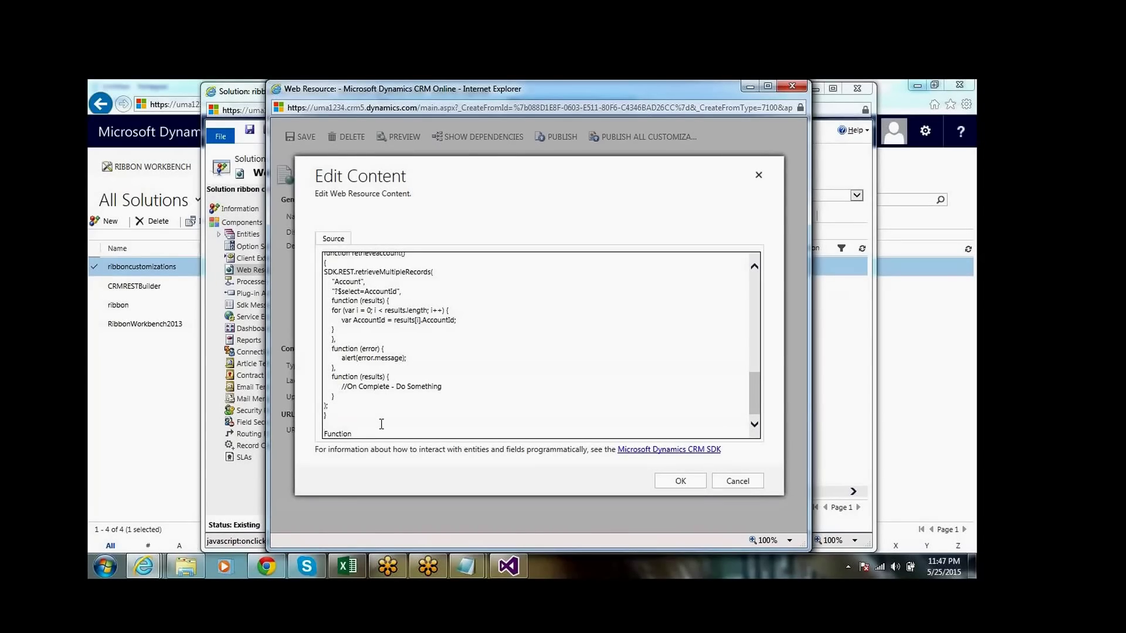
key("Home")
type("f")
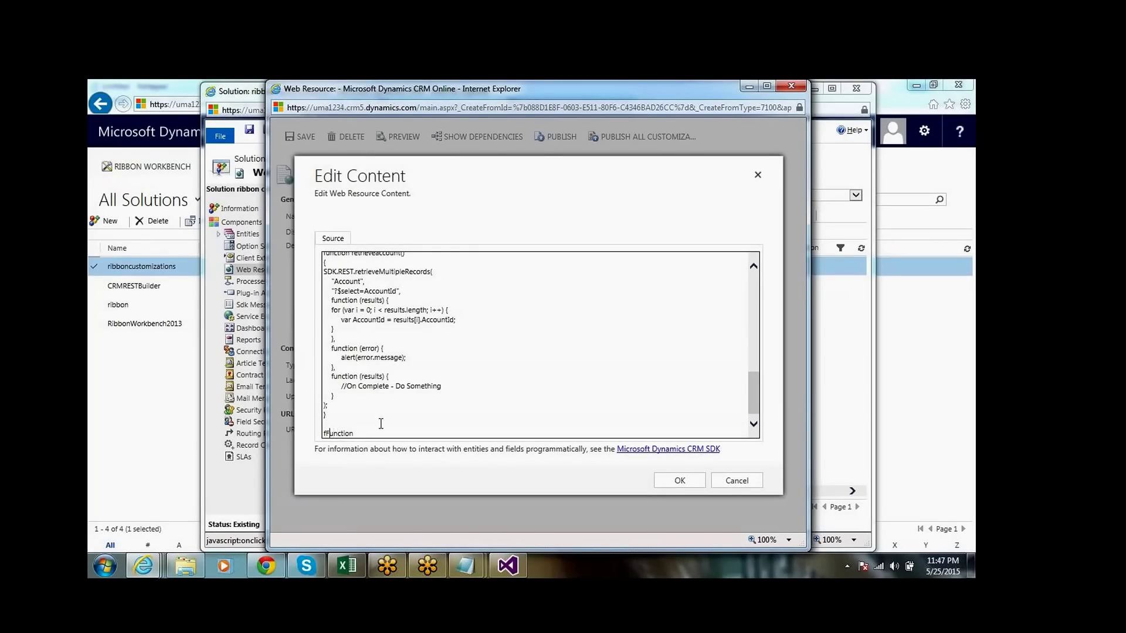
key("Delete")
key("Right")
key("Right")
key("Right")
key("Return")
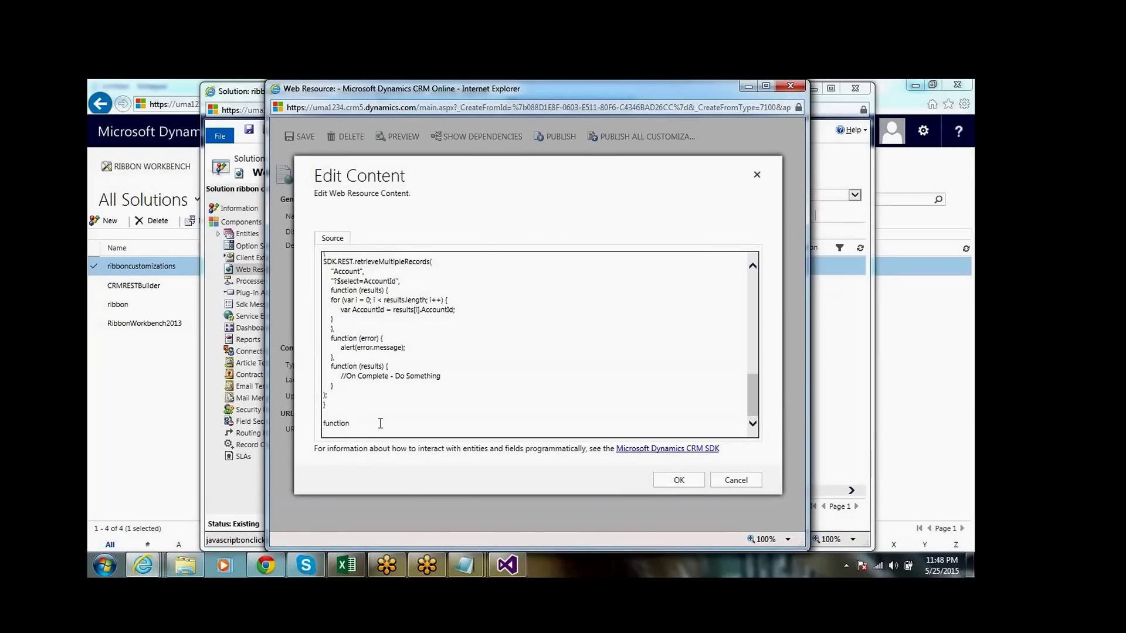
type("button()")
key("Return")
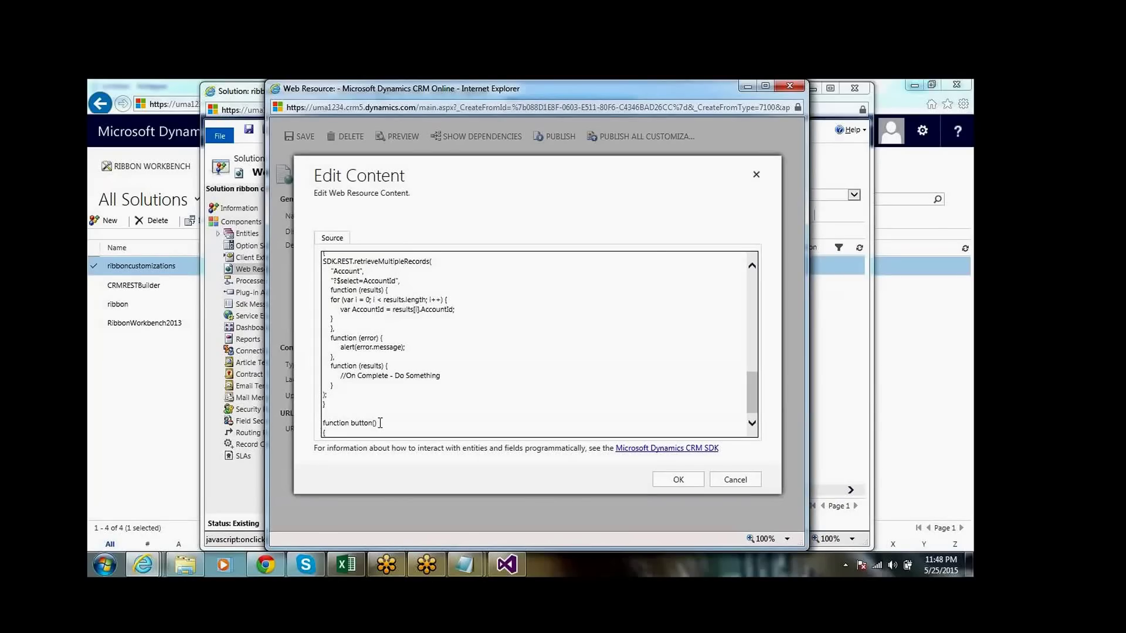
type("{")
key("Return")
type("}")
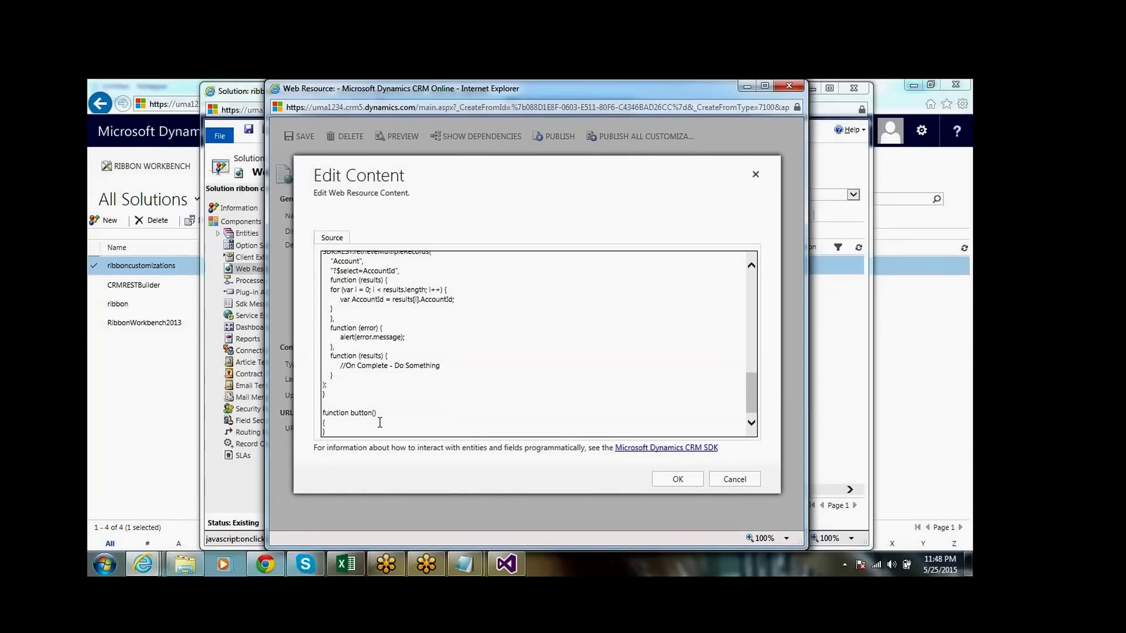
Add the statement alert('custom button') inside the braces of the button() function.
key("Return")
type("alert")
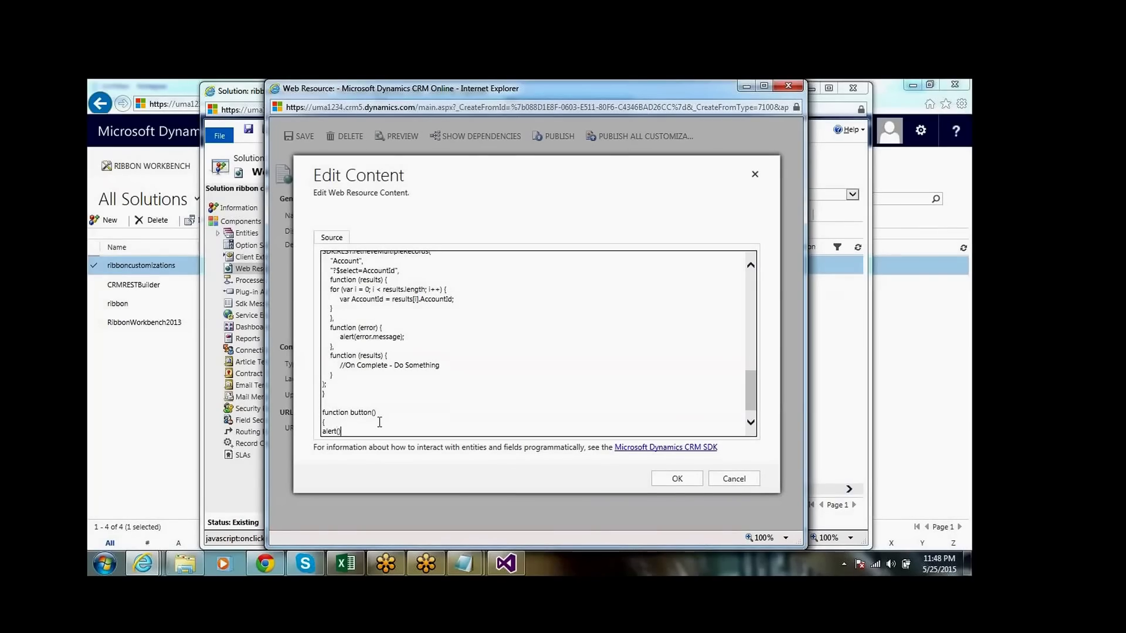
type("()\"")
type("cu")
type("stom")
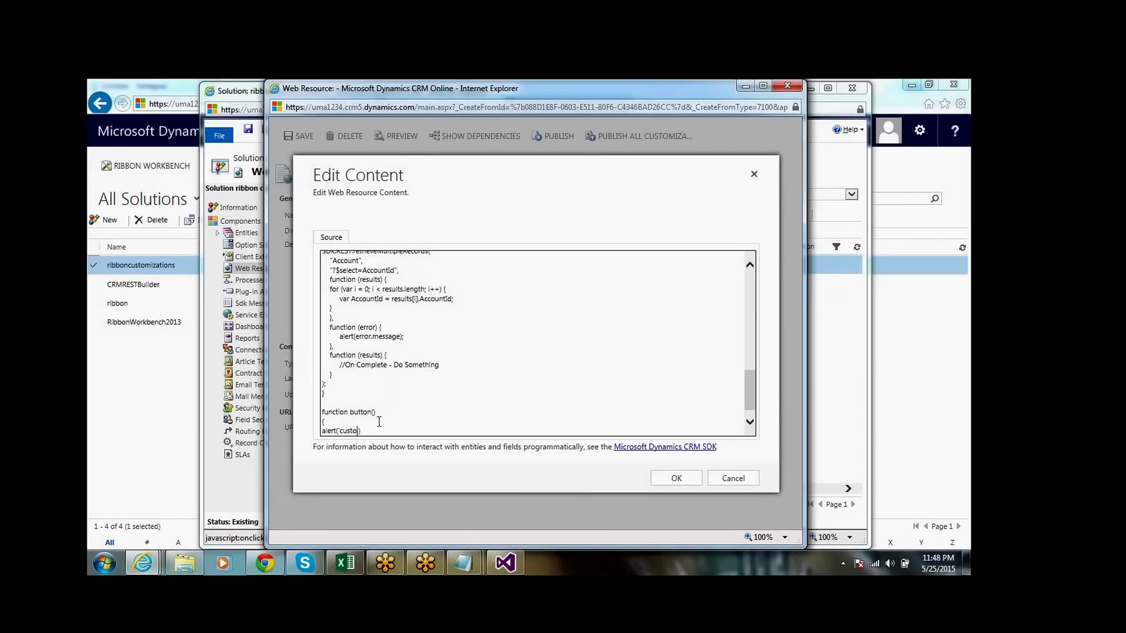
type(" button'")
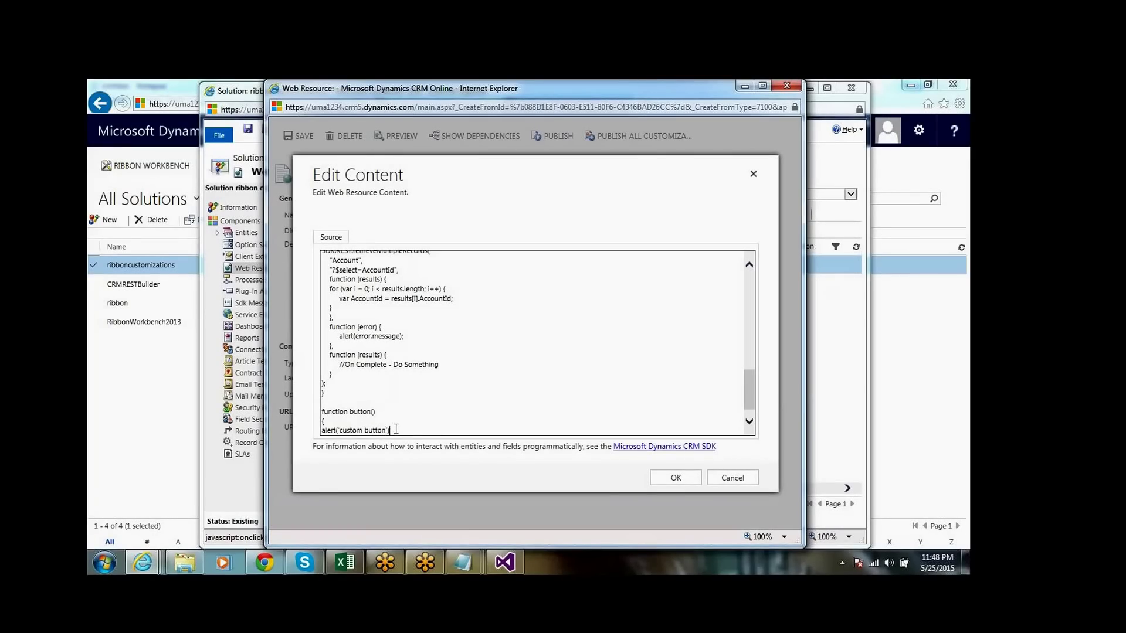
double_click(364, 410)
Accept the script edit, save and publish the new_jsAccount web resource, and close its window.
left_click(675, 486)
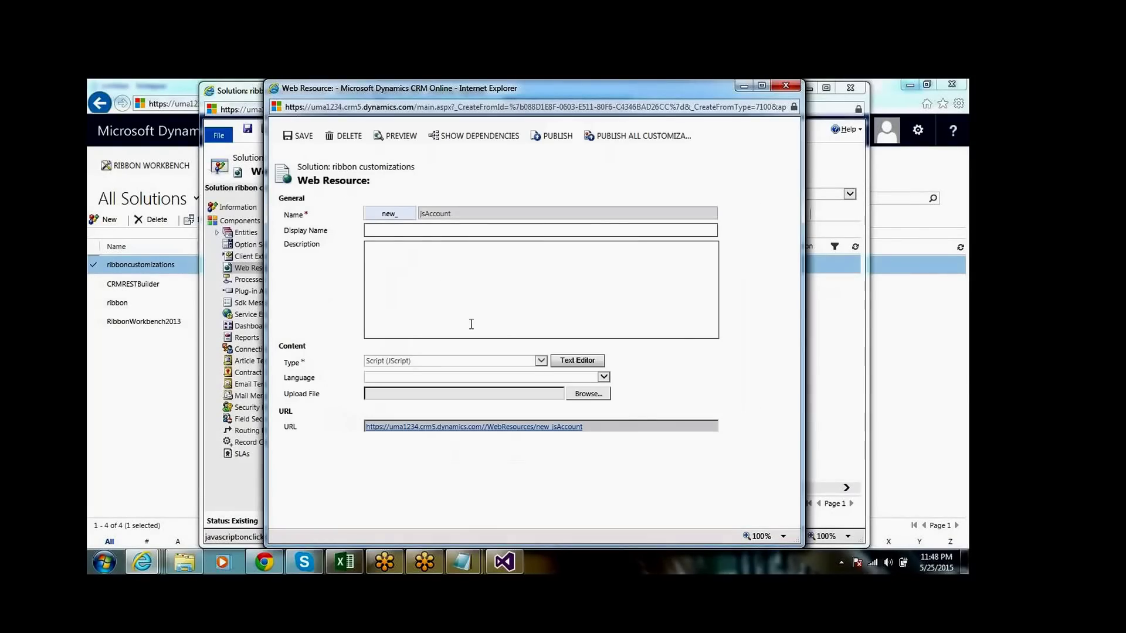
left_click(296, 136)
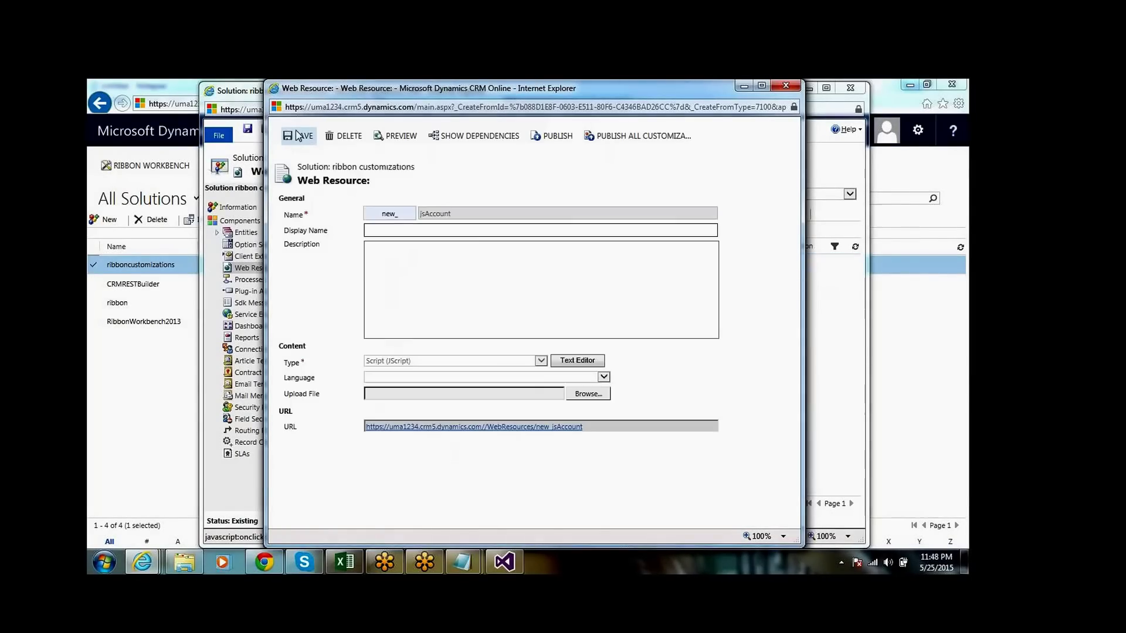
left_click(550, 138)
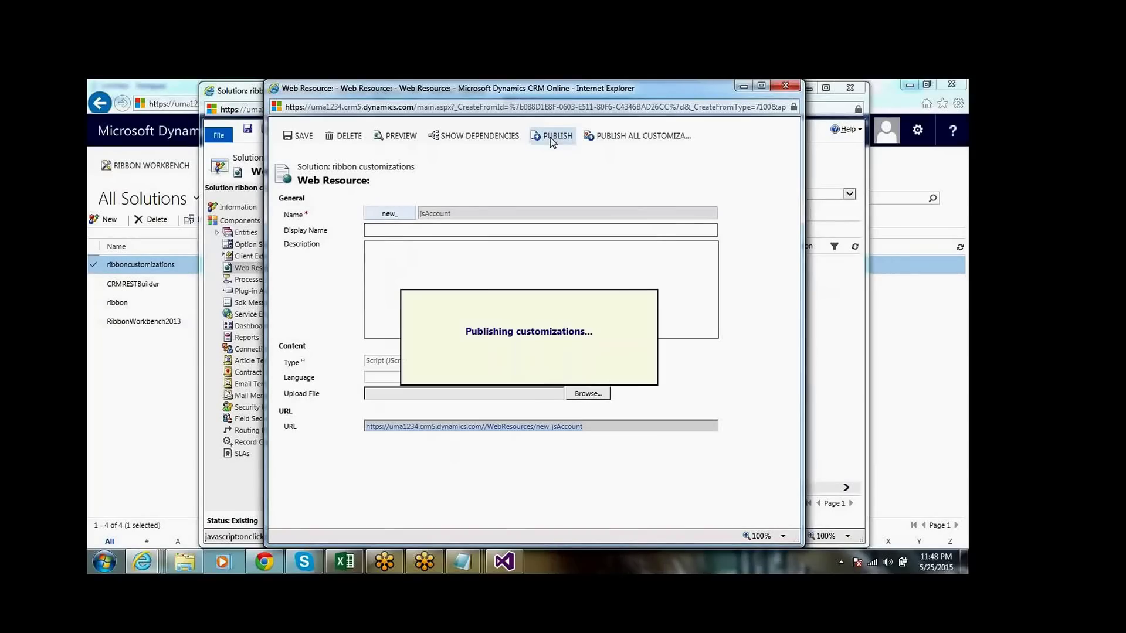
left_click(785, 88)
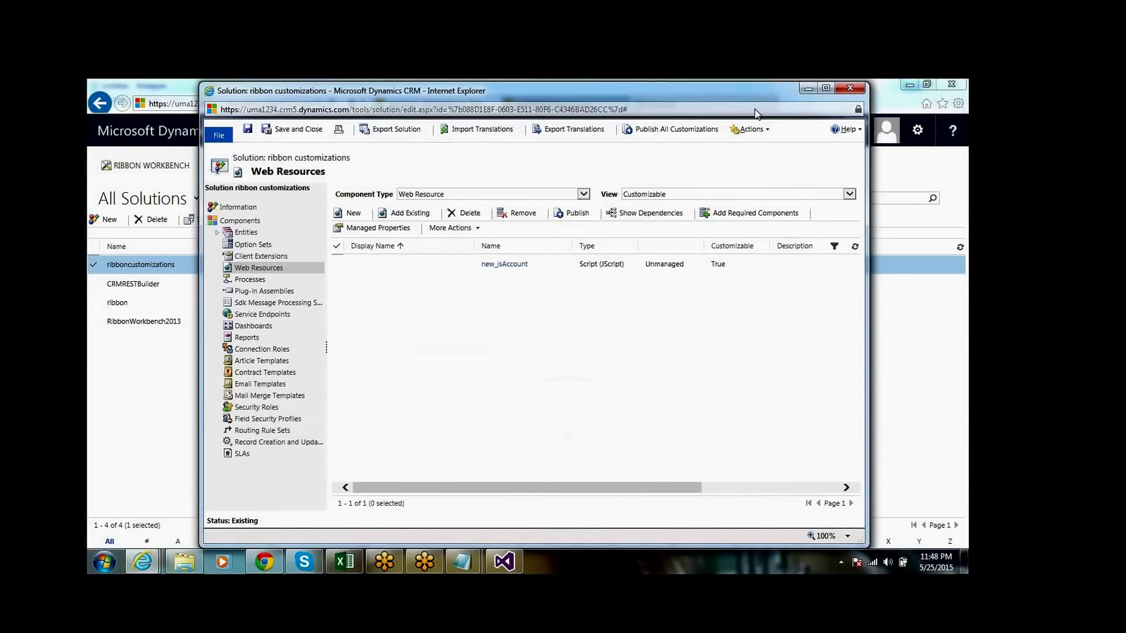
Launch the Ribbon Workbench from the solutions list and load the ribboncustomizations solution in a maximized window.
left_click(812, 89)
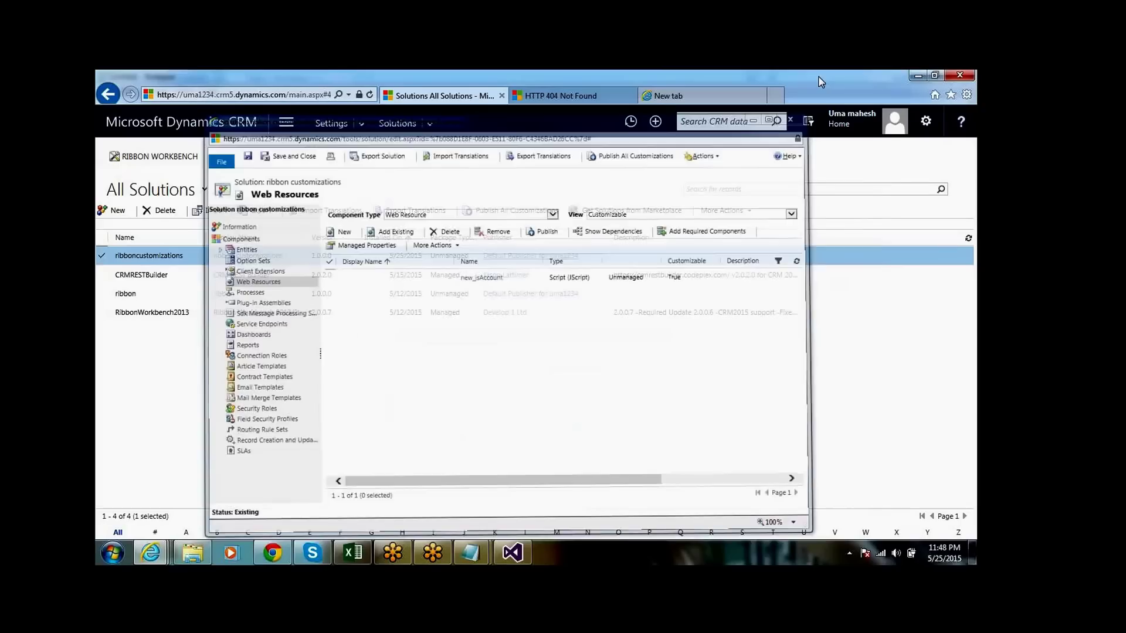
left_click(177, 161)
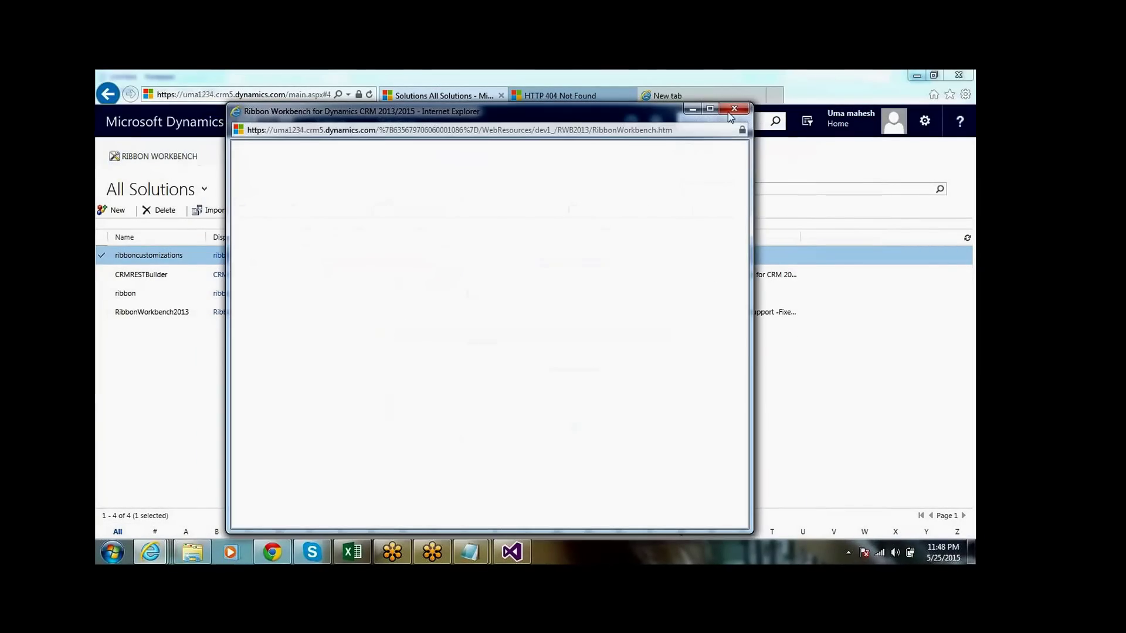
left_click(710, 110)
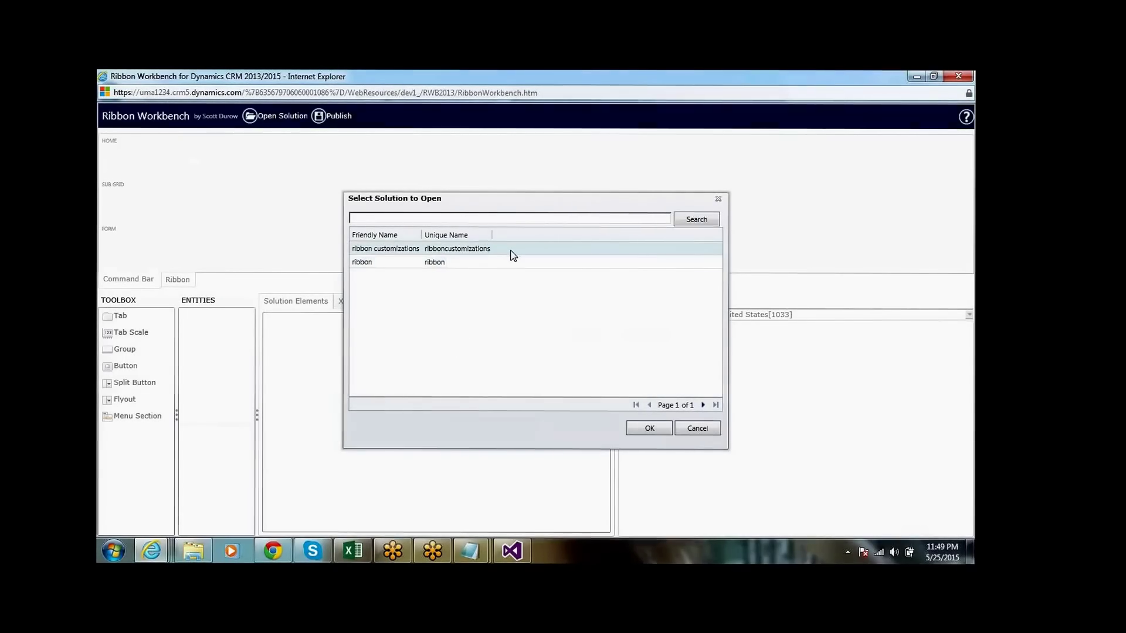
double_click(508, 252)
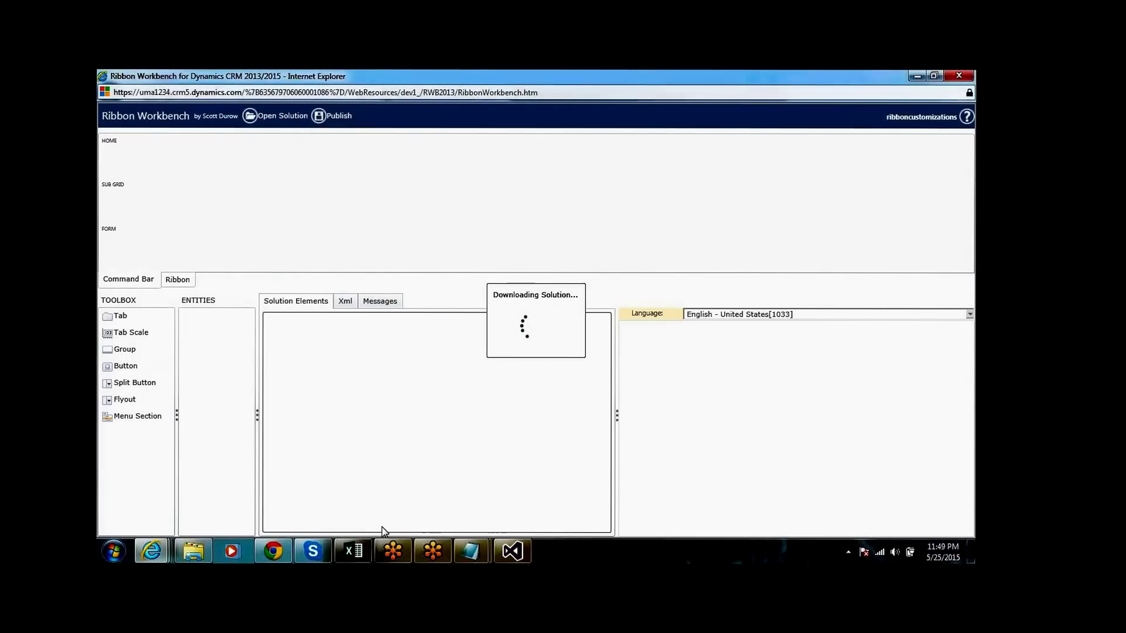
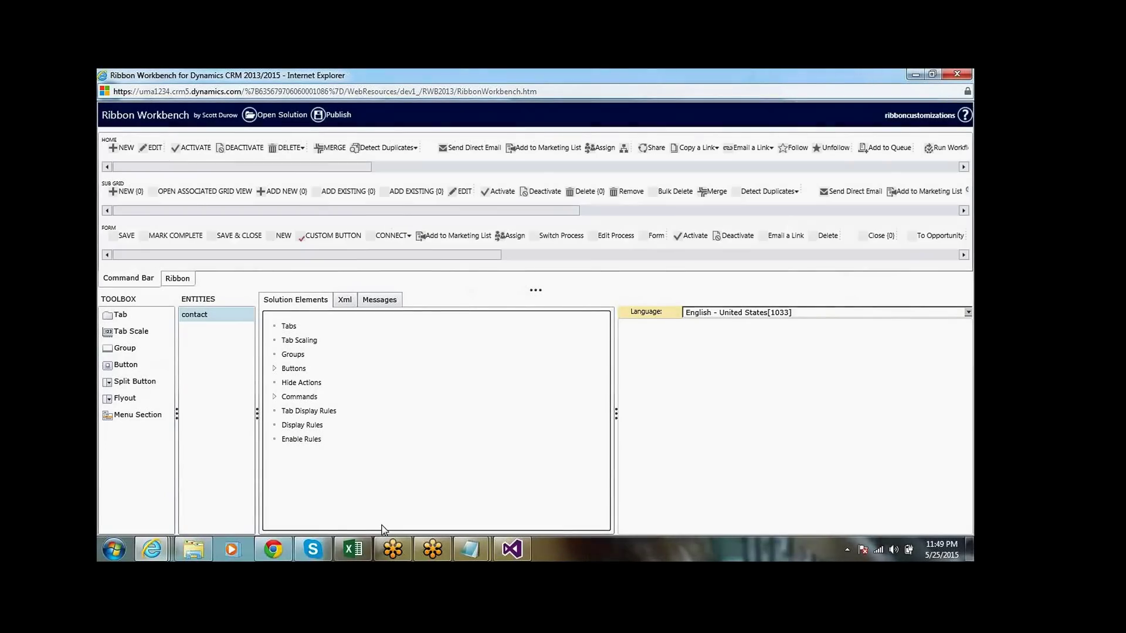
left_click(331, 235)
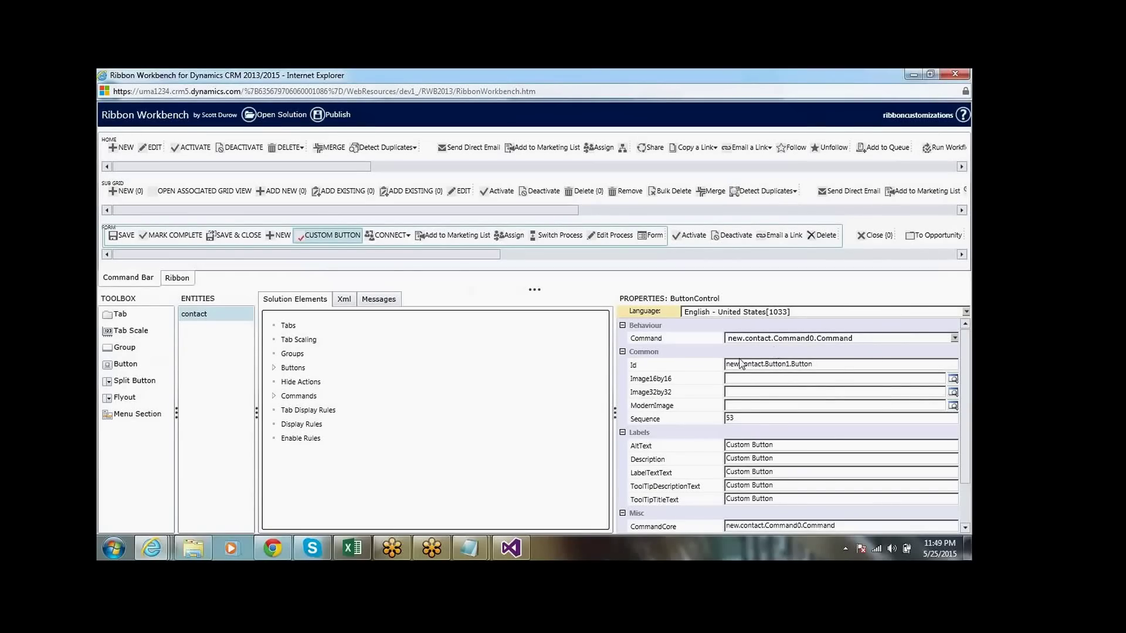
left_click(274, 395)
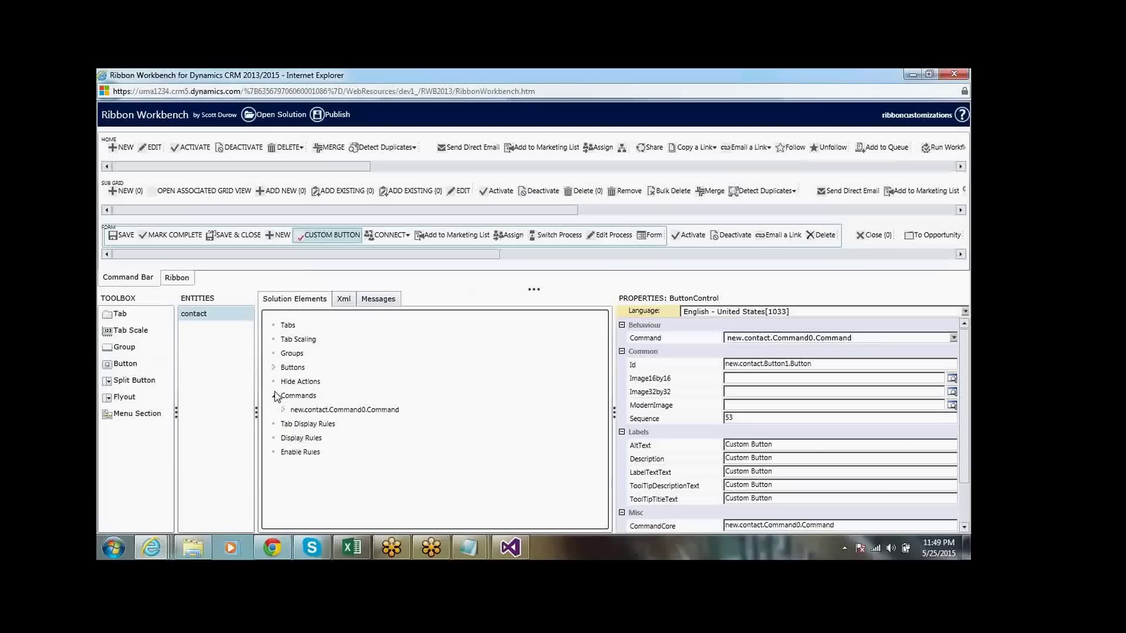
left_click(310, 412)
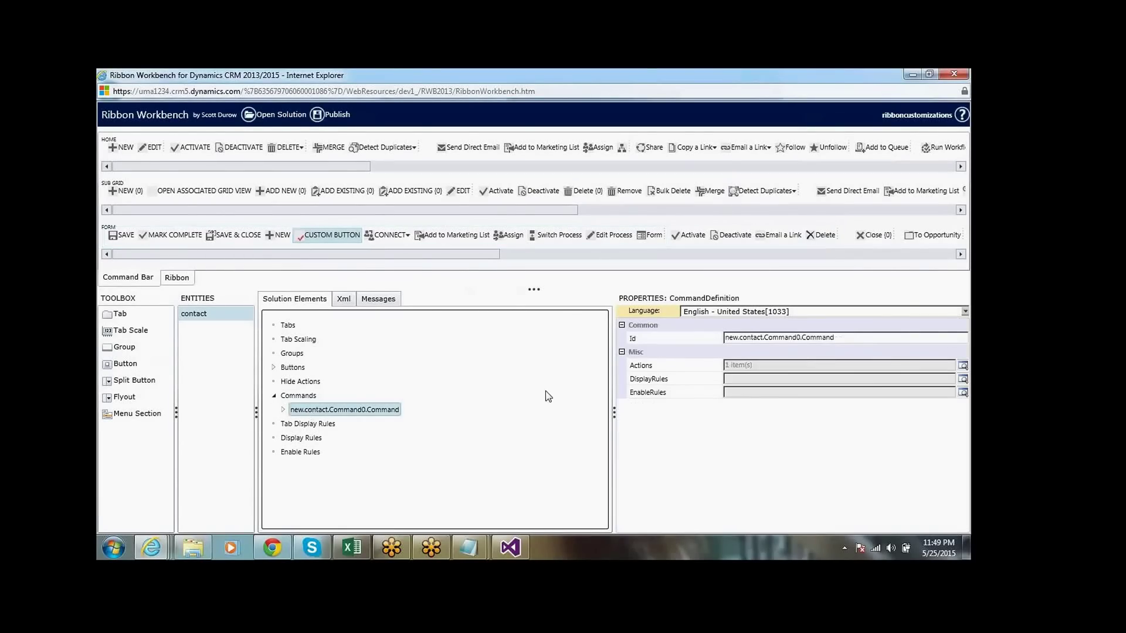
left_click(963, 365)
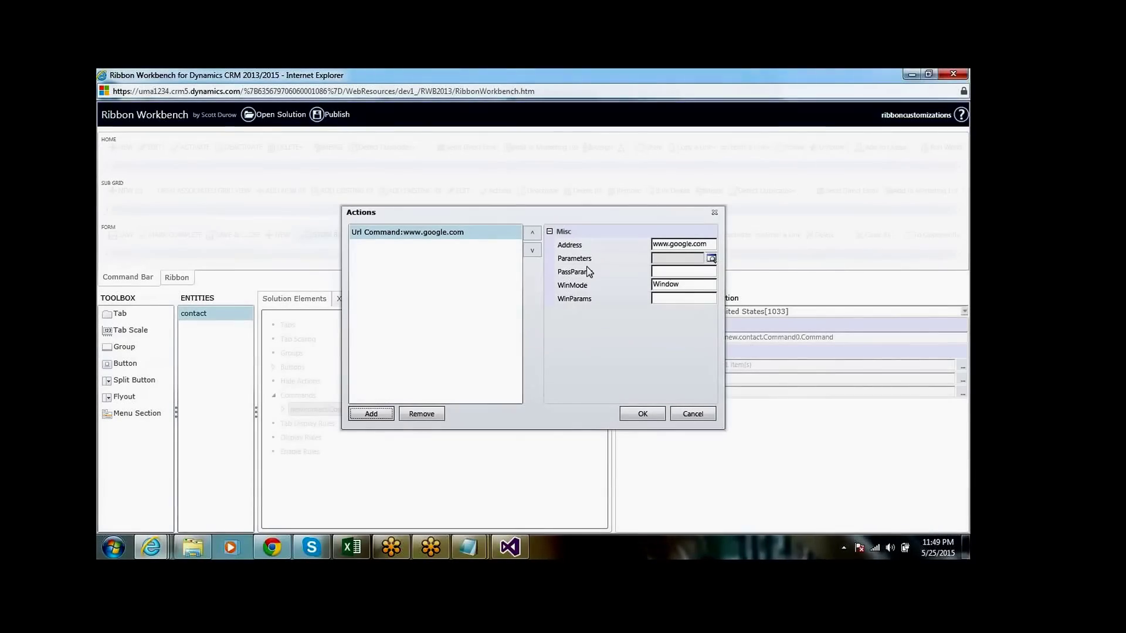
left_click(414, 235)
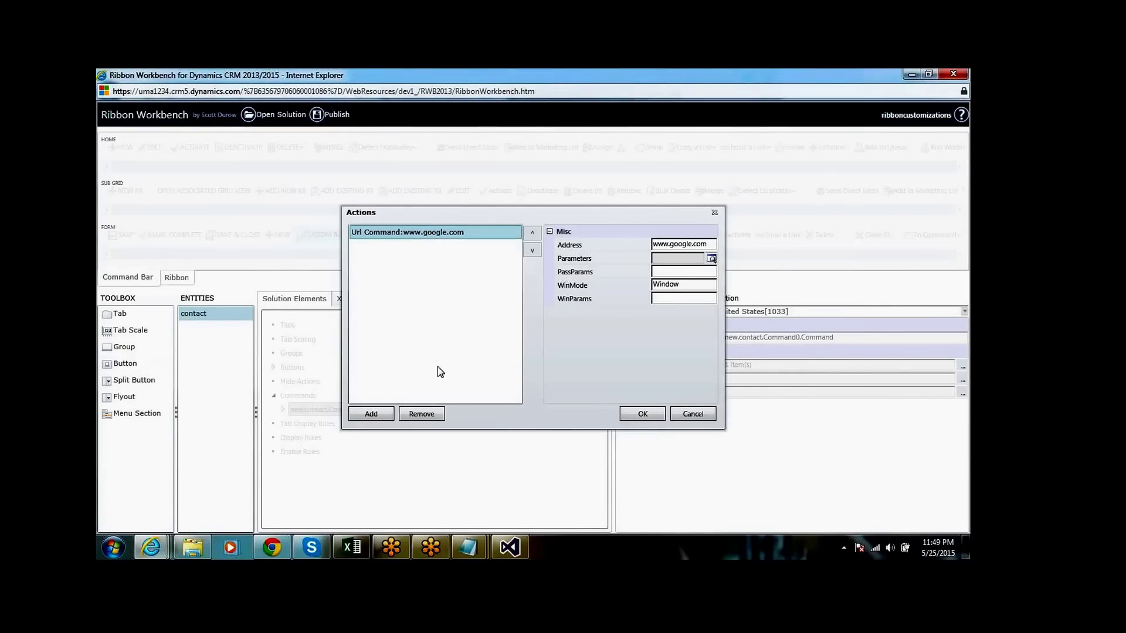
left_click(424, 417)
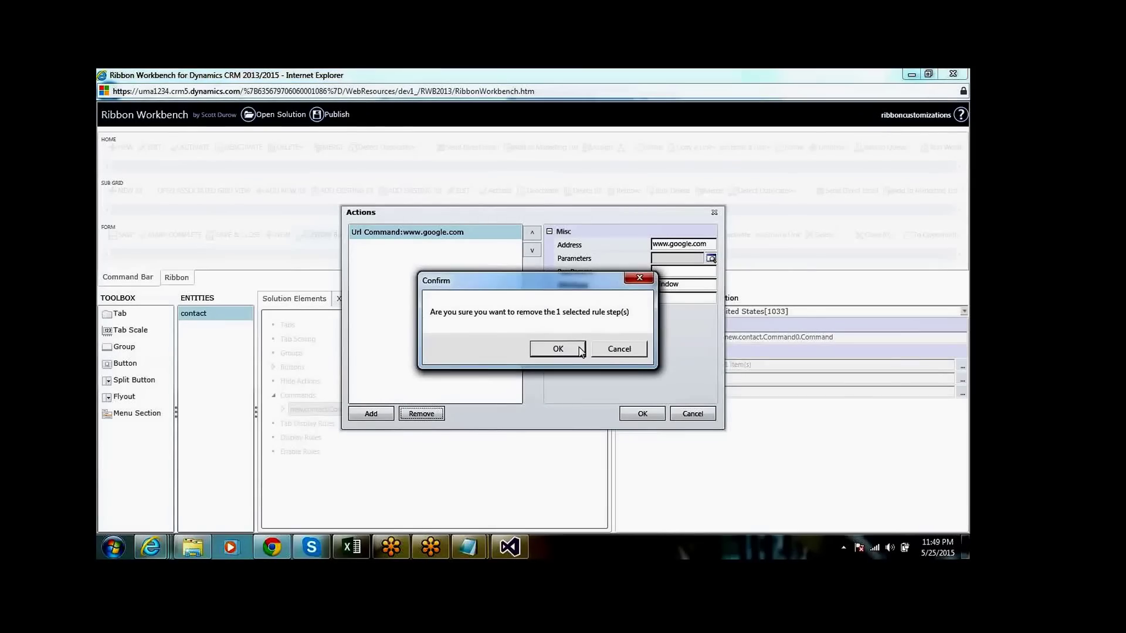
left_click(557, 350)
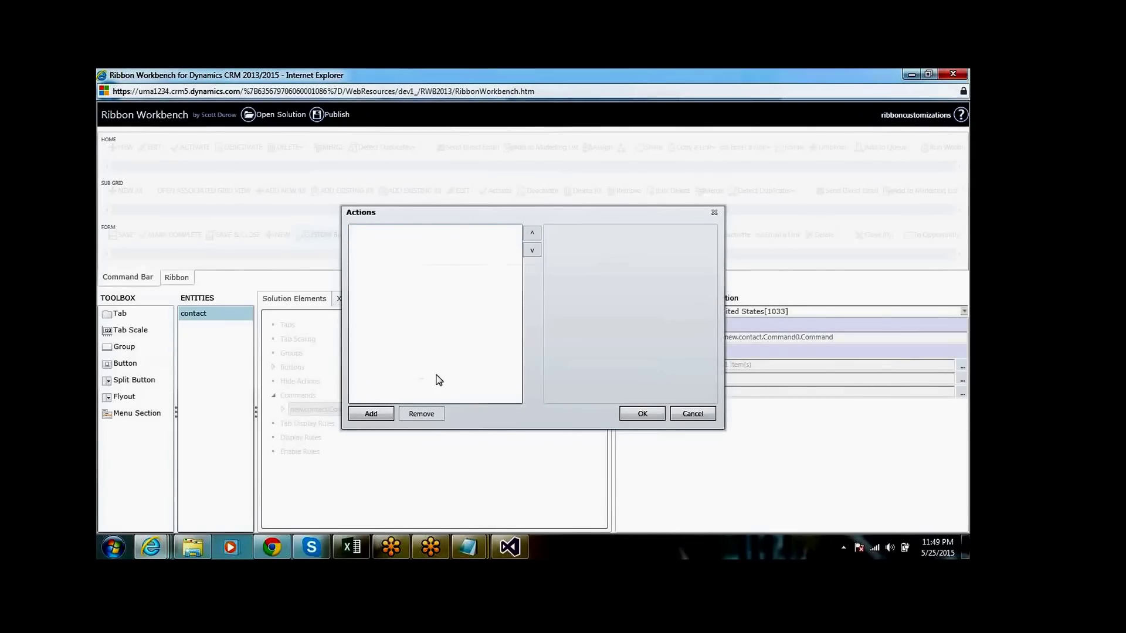
Add a Javascript Function Action to the command and set its function name to button.
left_click(376, 413)
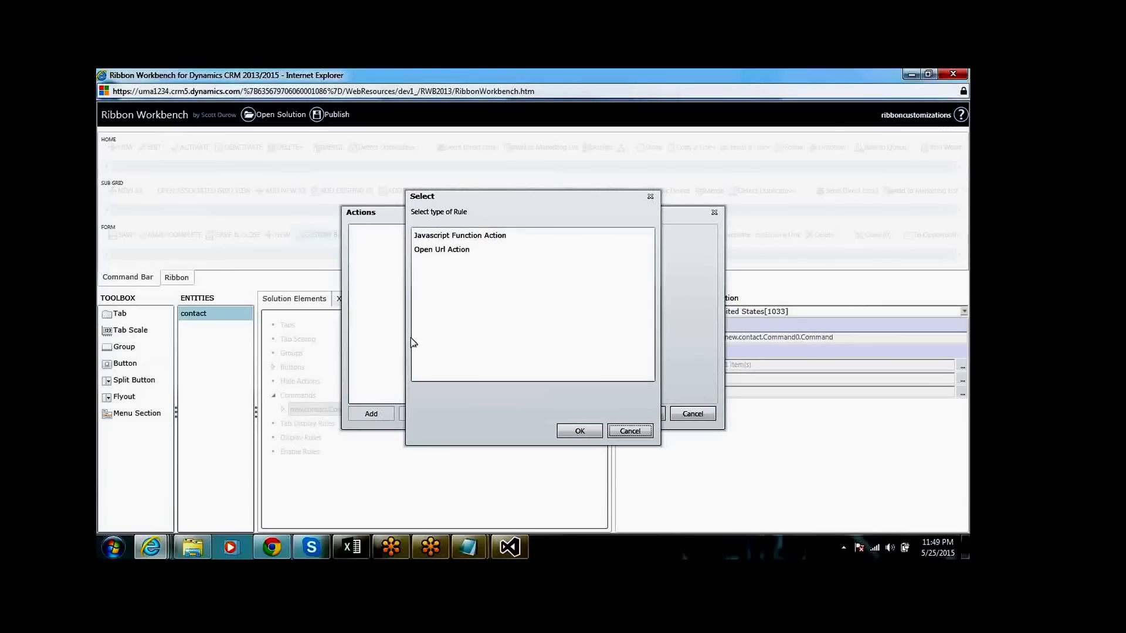
left_click(476, 237)
left_click(474, 238)
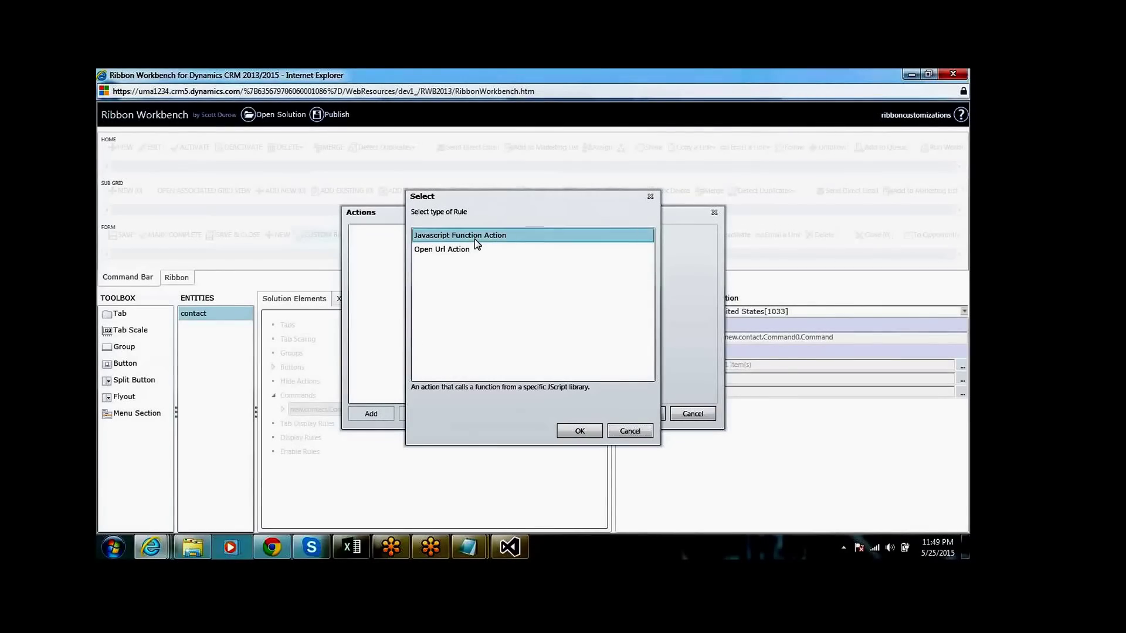
left_click(581, 430)
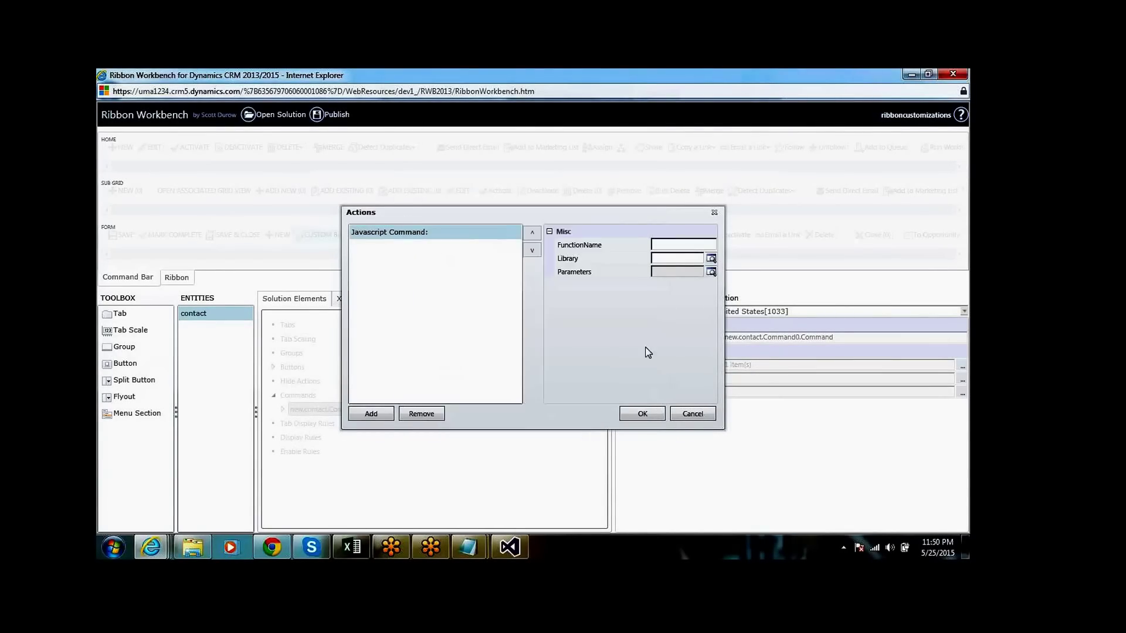
left_click(692, 243)
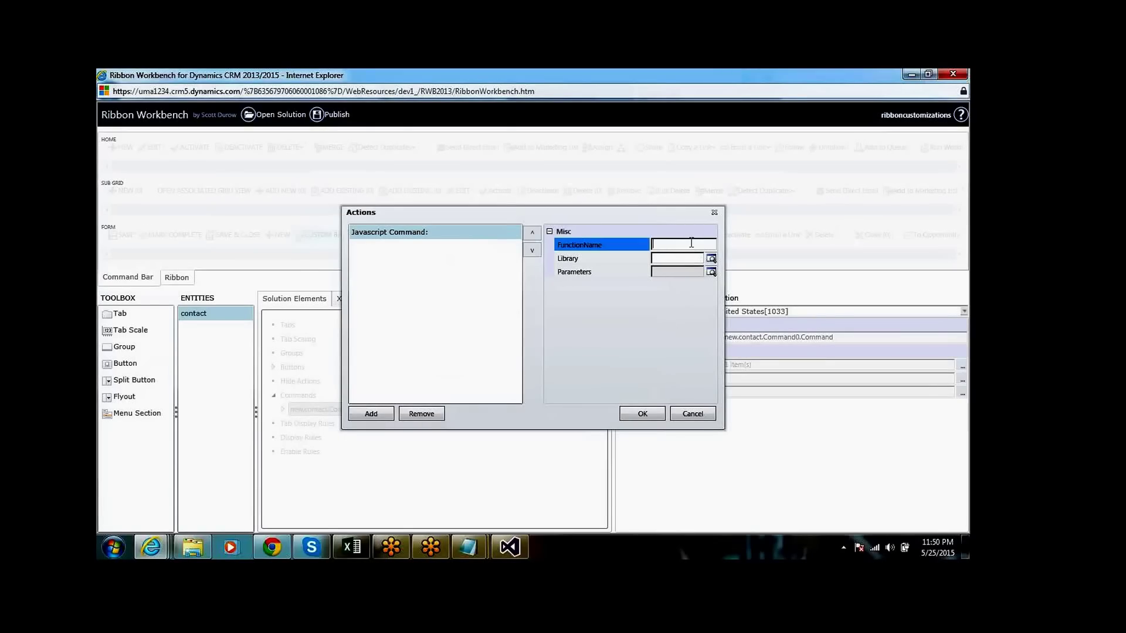
type("button")
Try to select a JavaScript web resource as the library for the button function action.
left_click(711, 258)
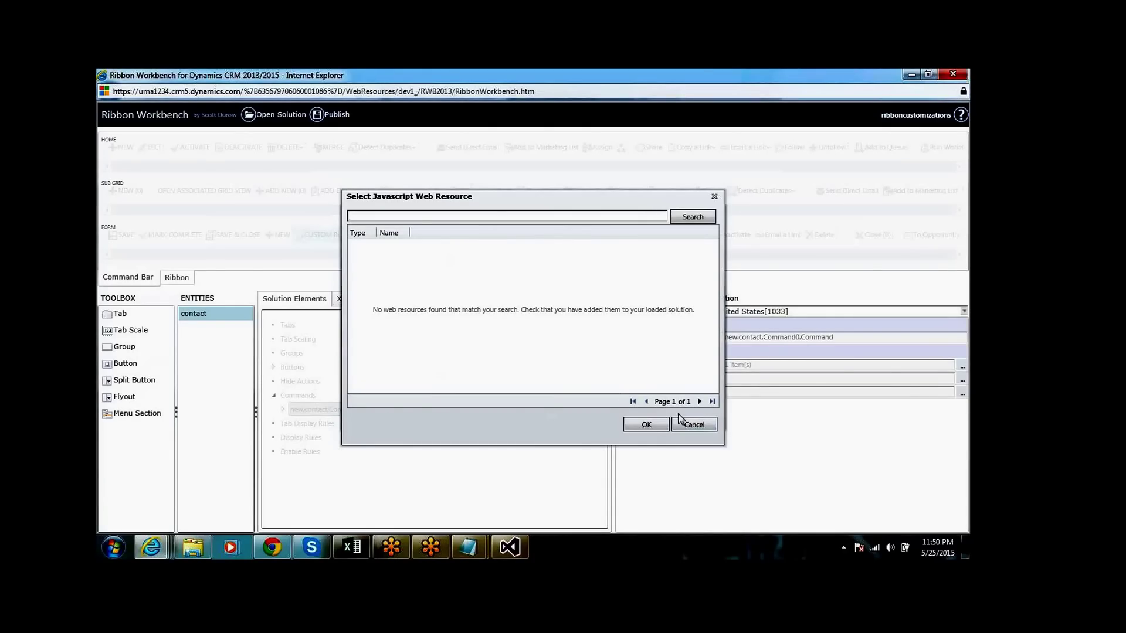
left_click(699, 402)
left_click(690, 227)
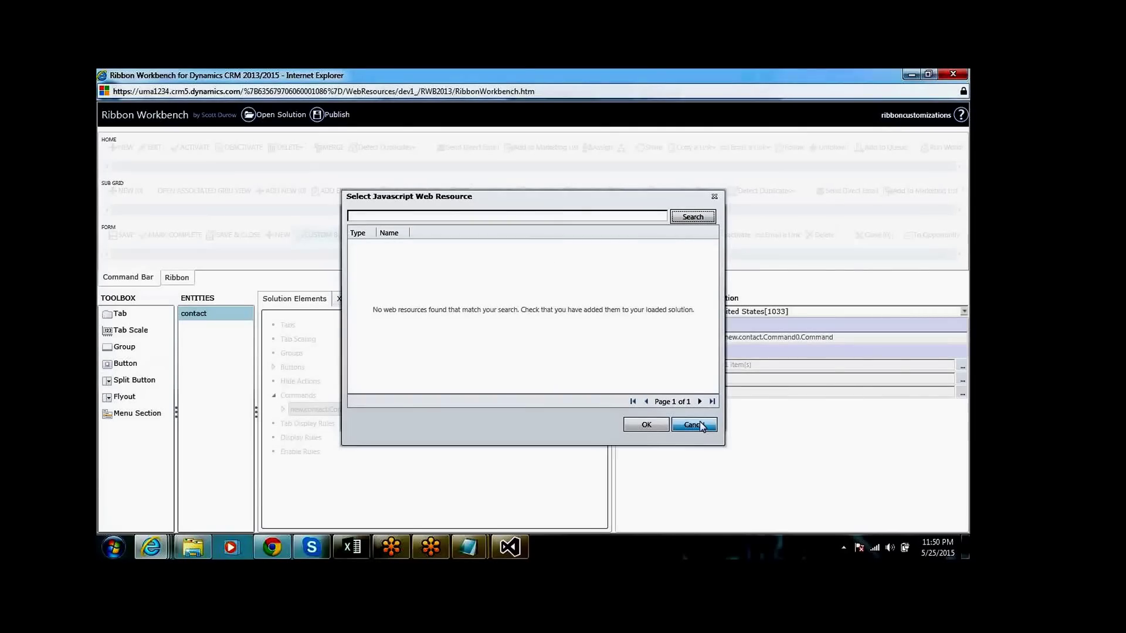
left_click(715, 198)
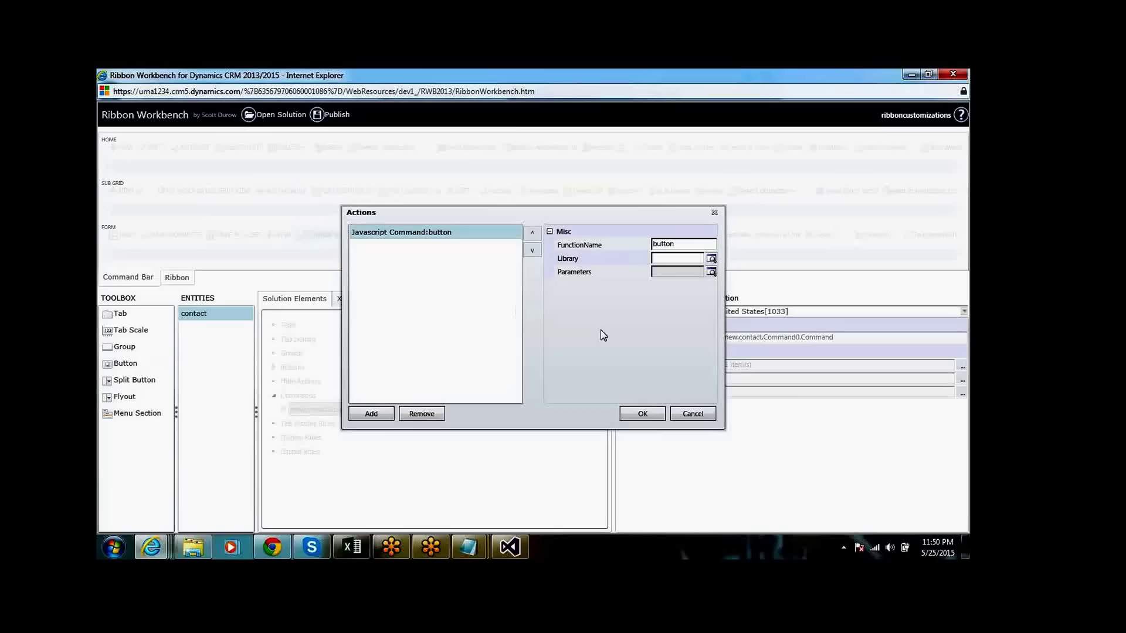
left_click(714, 259)
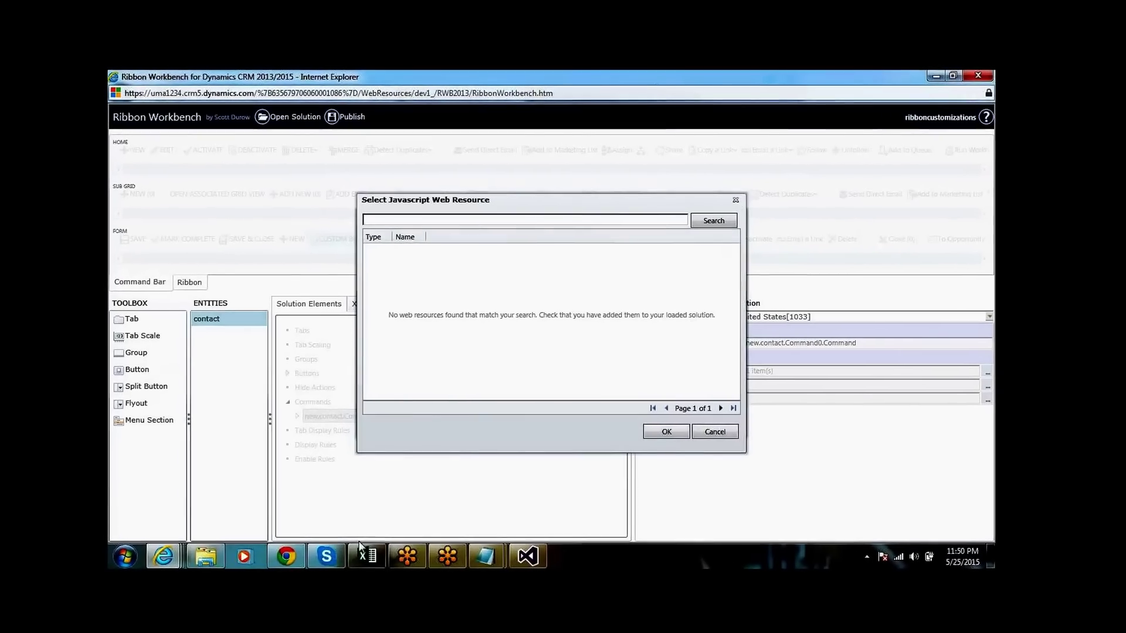
left_click(714, 431)
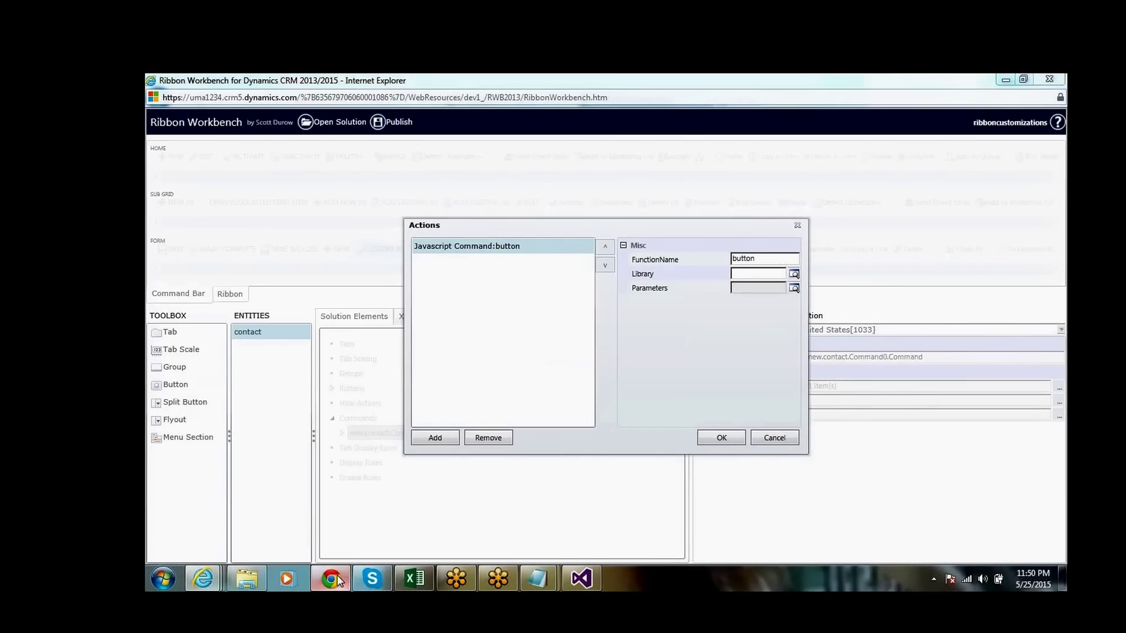
Open the new_jsAccount web resource from the ribboncustomizations solution and enter JSAccount as its display name.
left_click(333, 579)
left_click(206, 579)
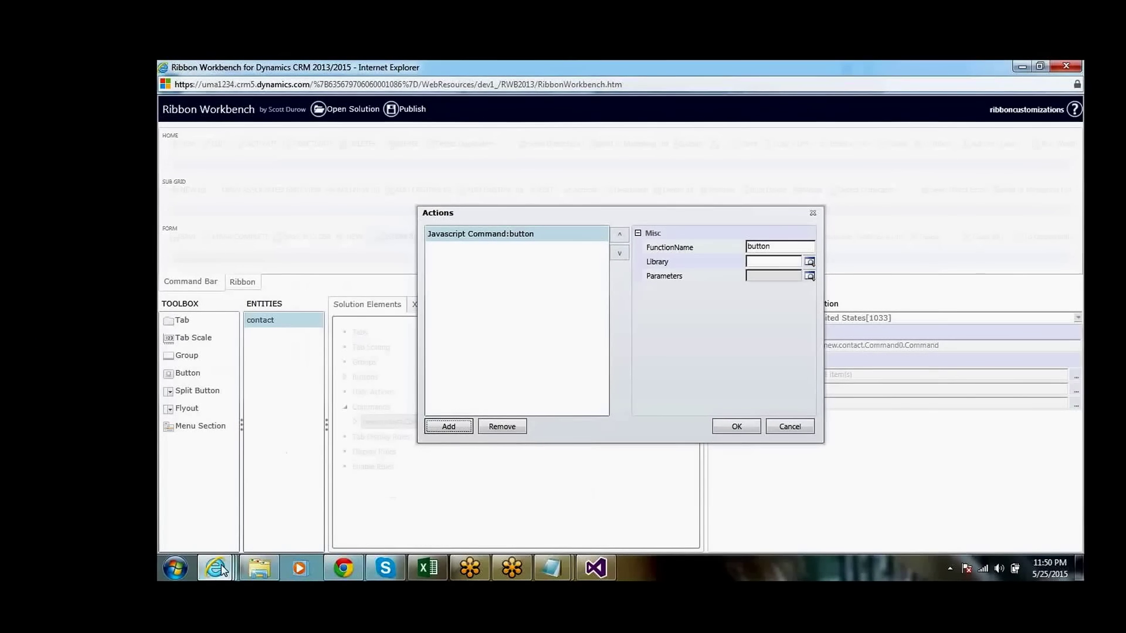
mouse_move(222, 570)
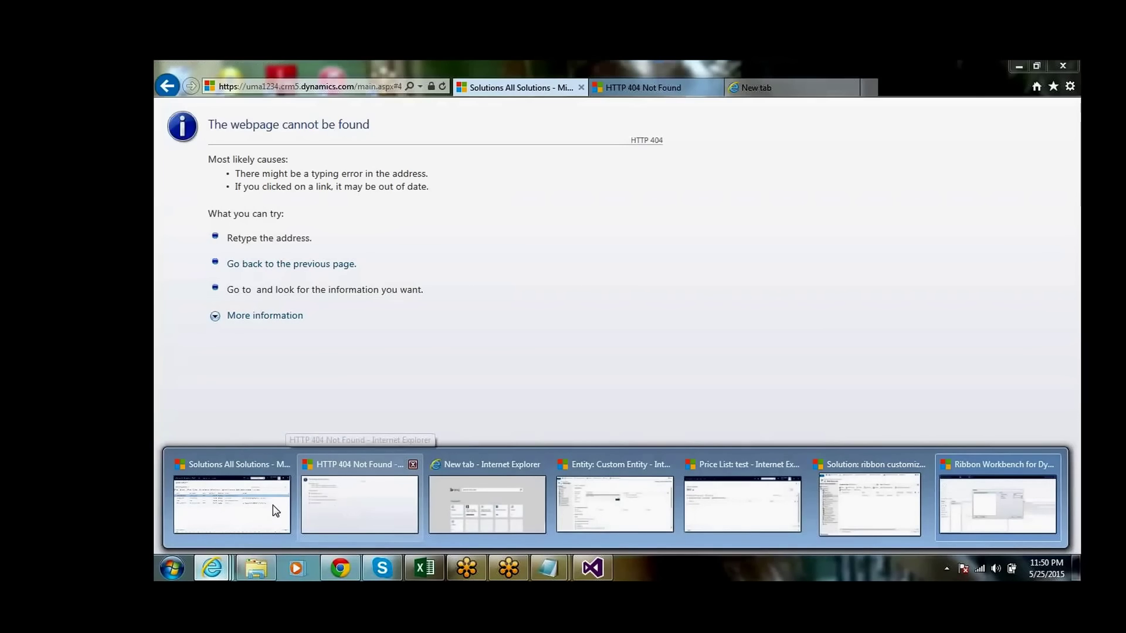
left_click(266, 504)
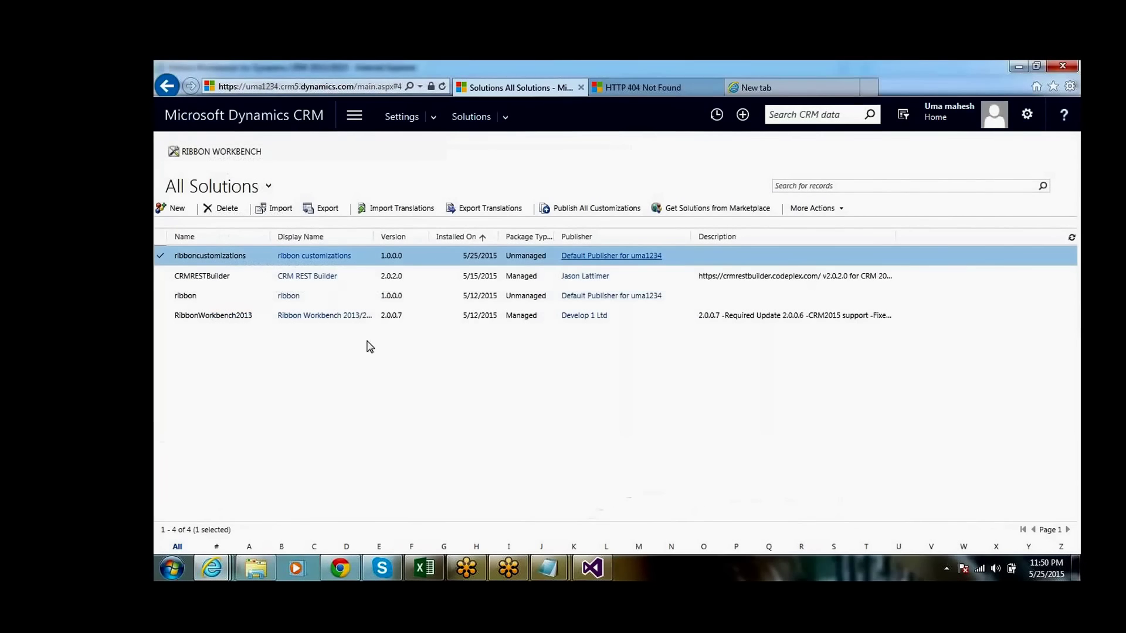
double_click(441, 257)
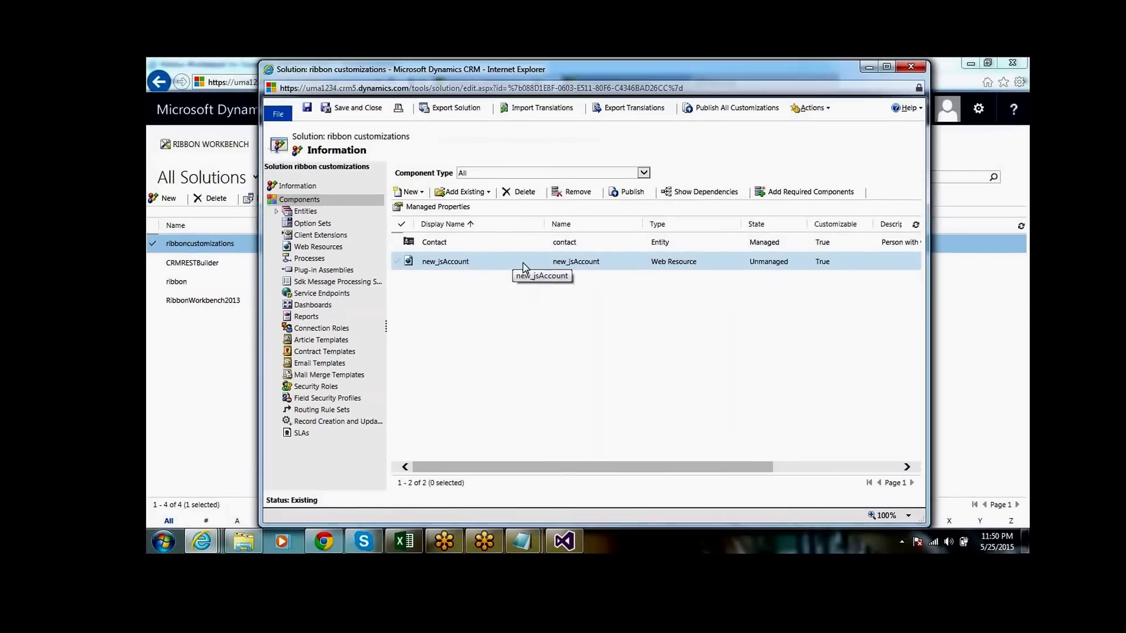
double_click(523, 265)
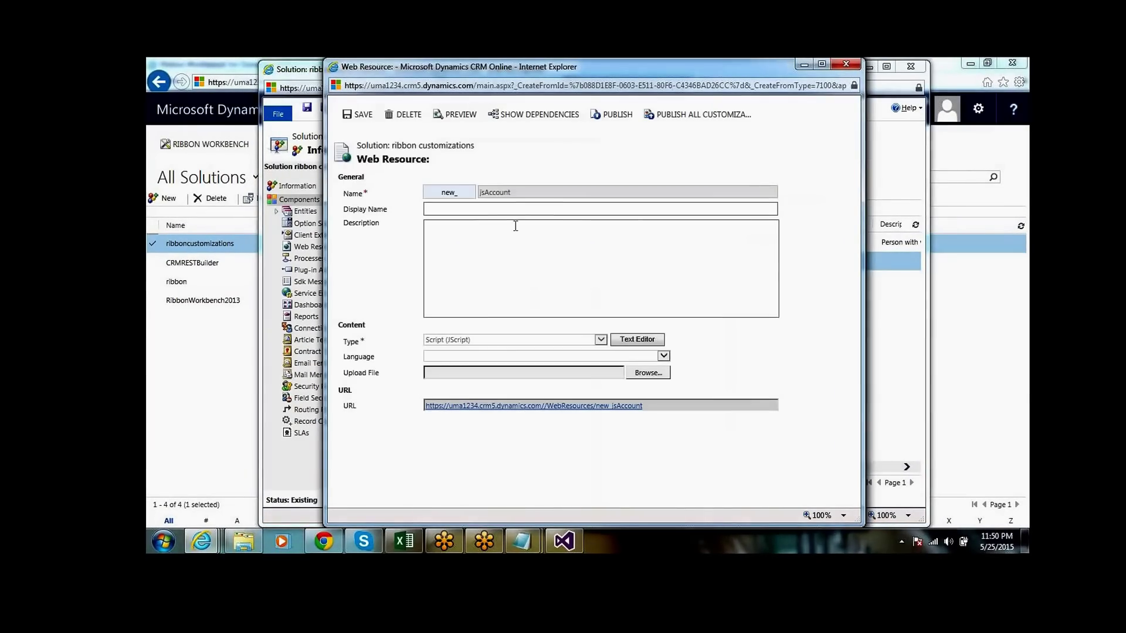
left_click(516, 208)
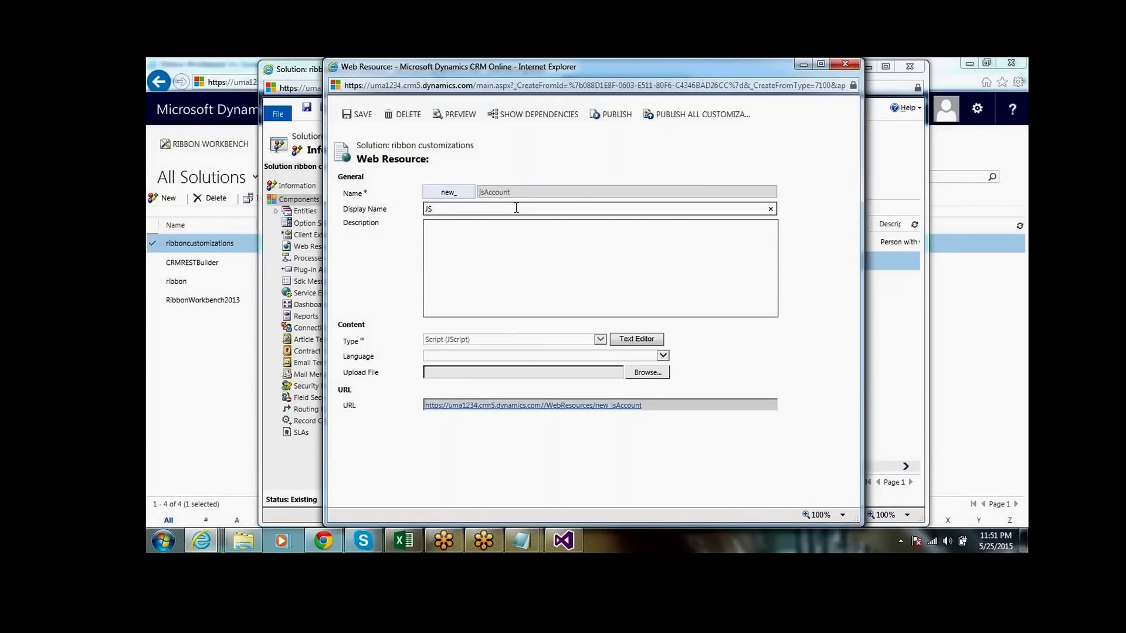
type("JSAccount")
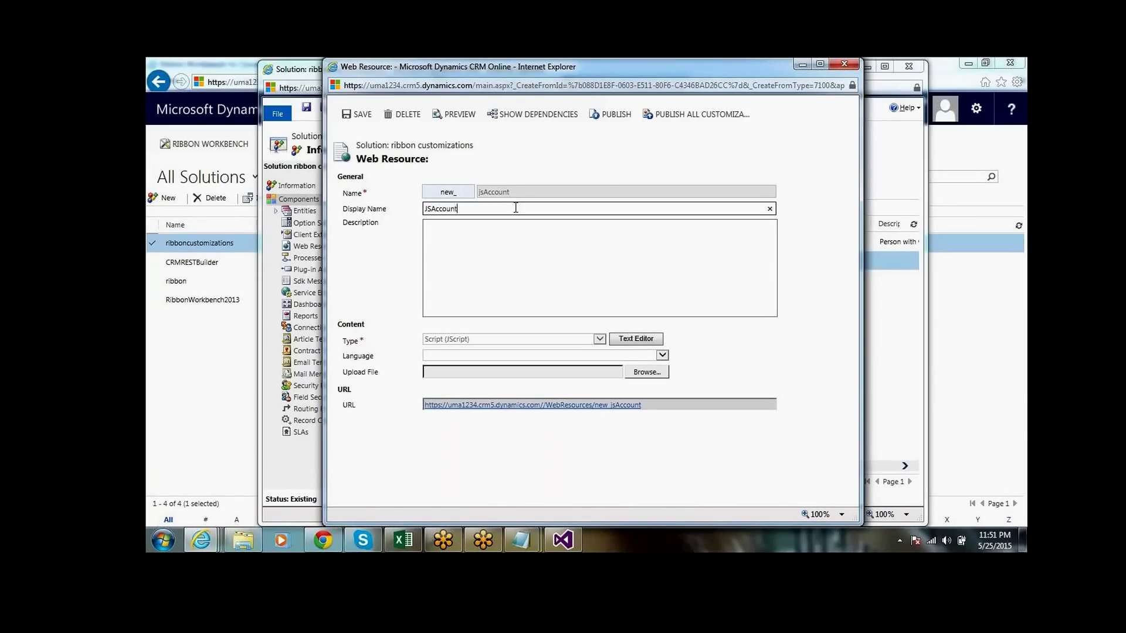
Save and publish the JSAccount web resource, and close its window.
left_click(353, 116)
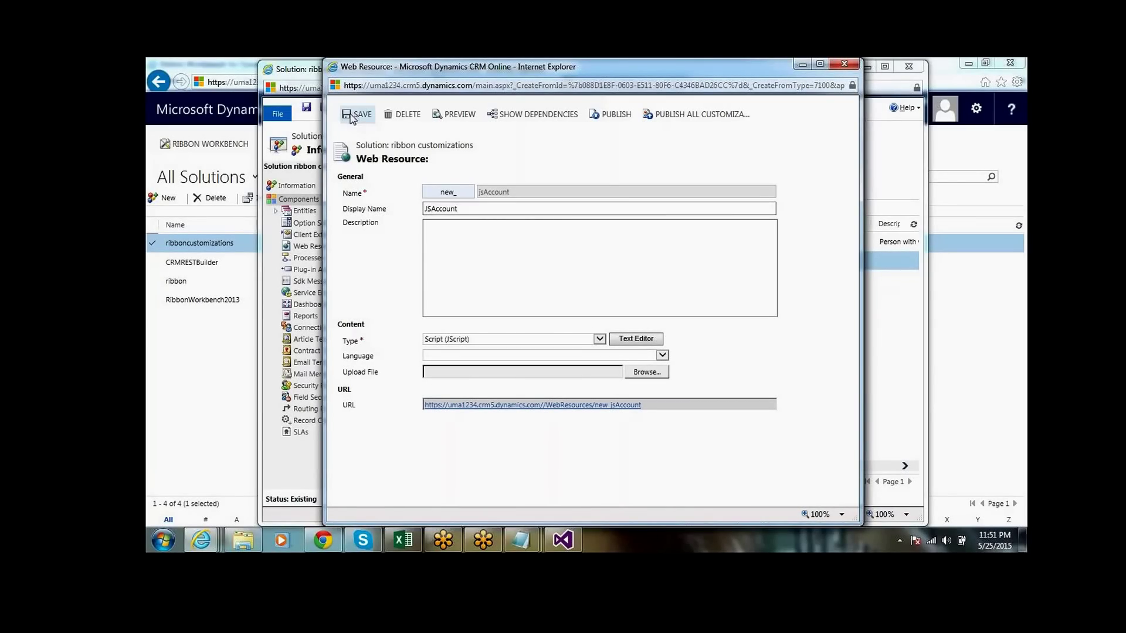
left_click(613, 115)
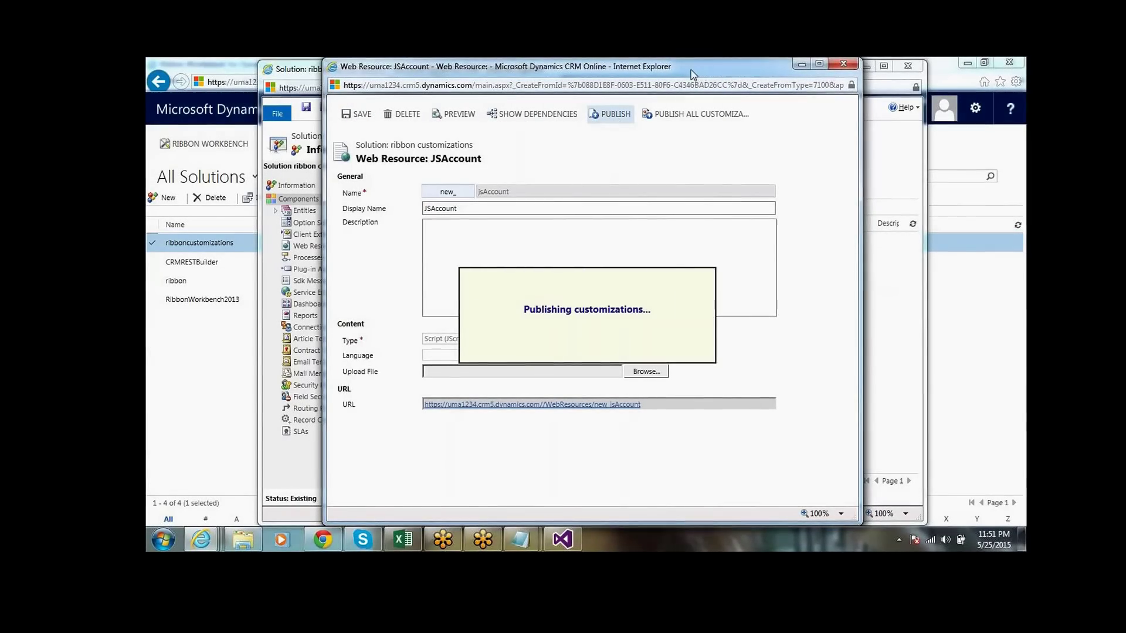
left_click_drag(763, 72, 658, 100)
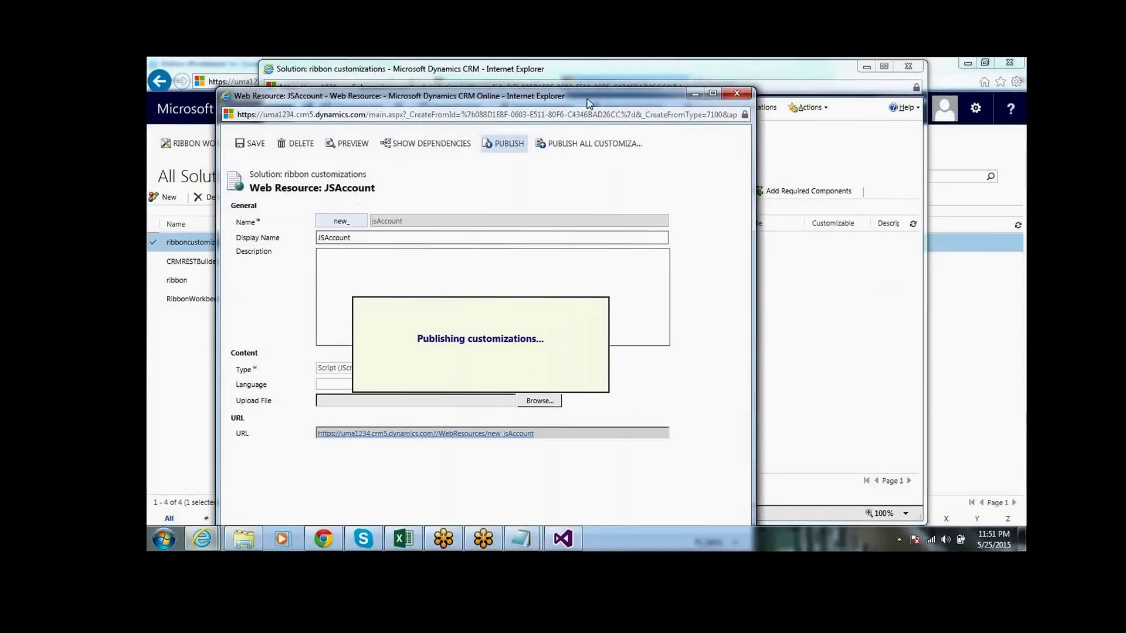
left_click(738, 94)
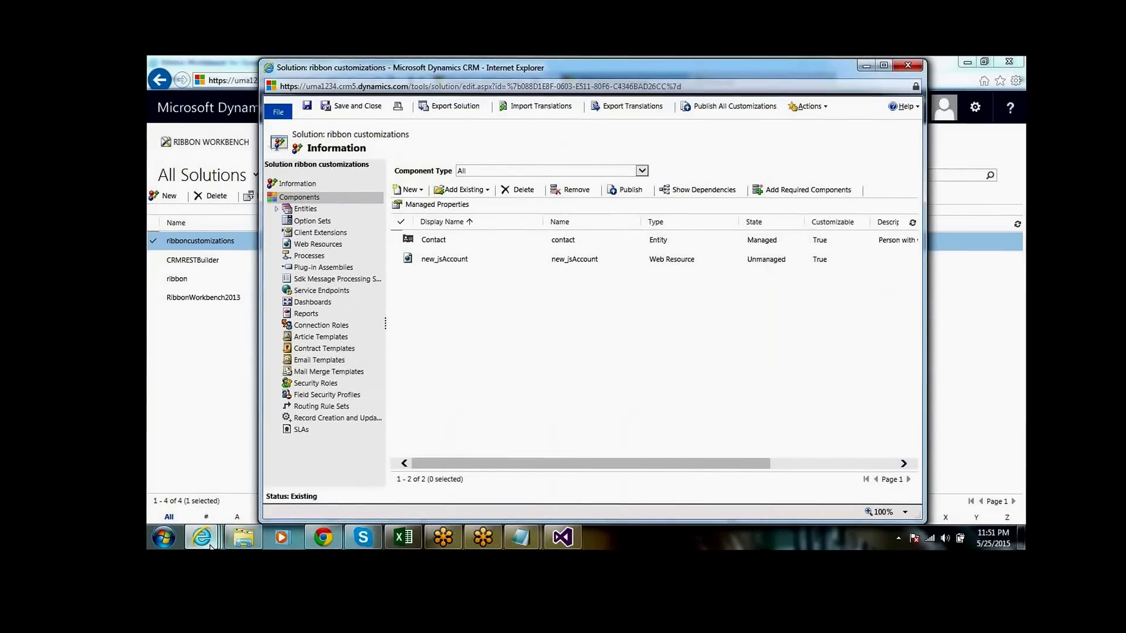
Switch back to the open Ribbon Workbench window, discard the pending button function action, and close the workbench.
mouse_move(201, 535)
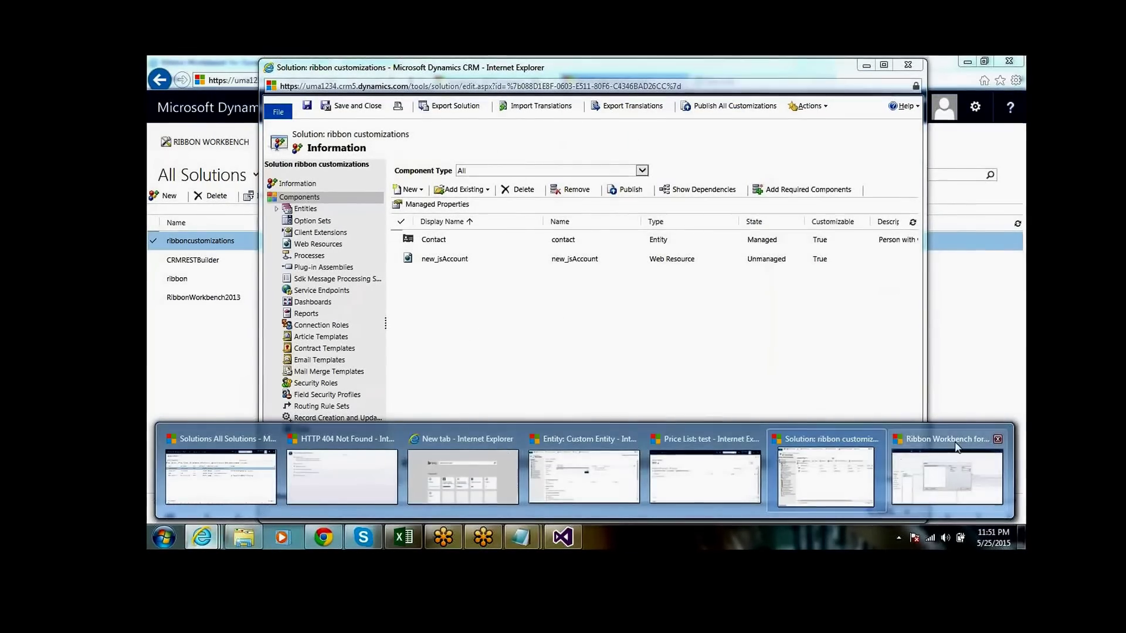
left_click(945, 476)
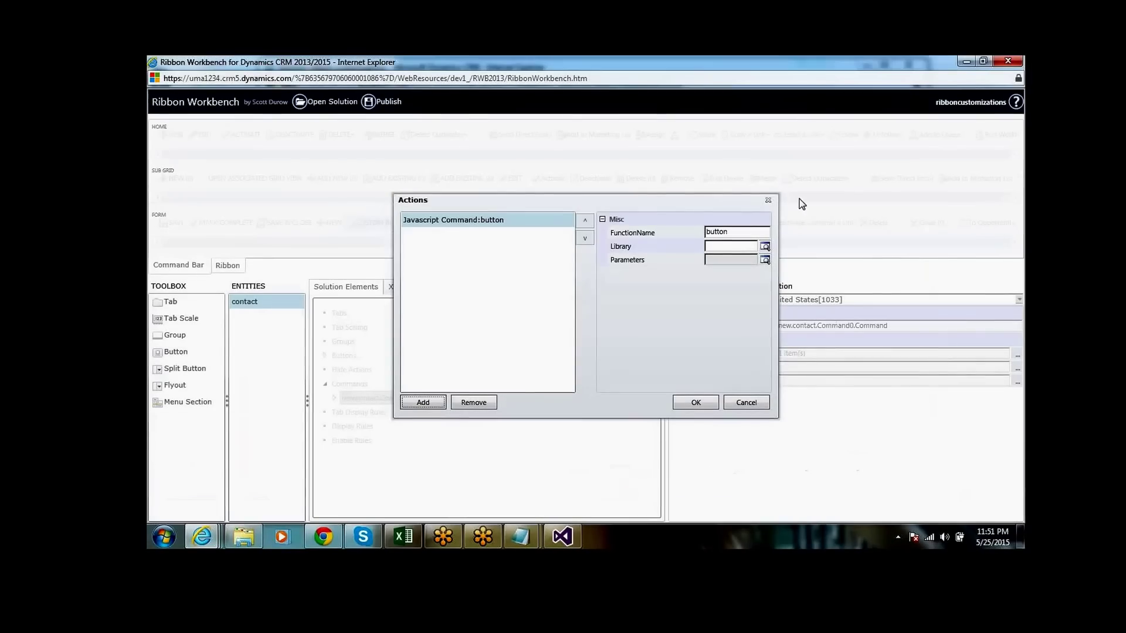
left_click(767, 200)
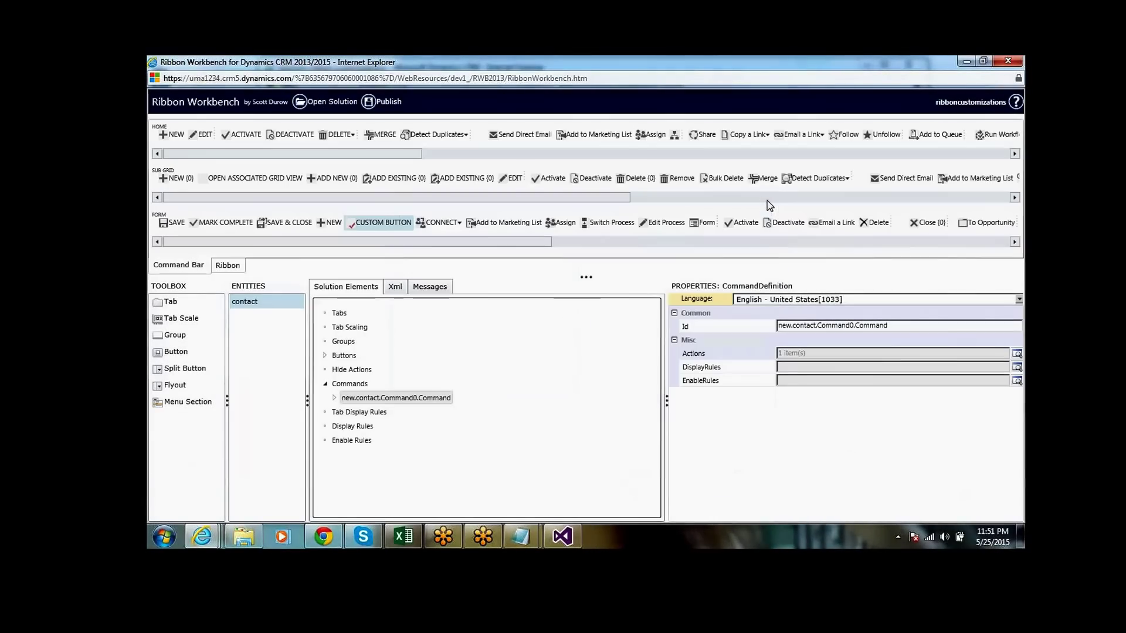
left_click(1003, 62)
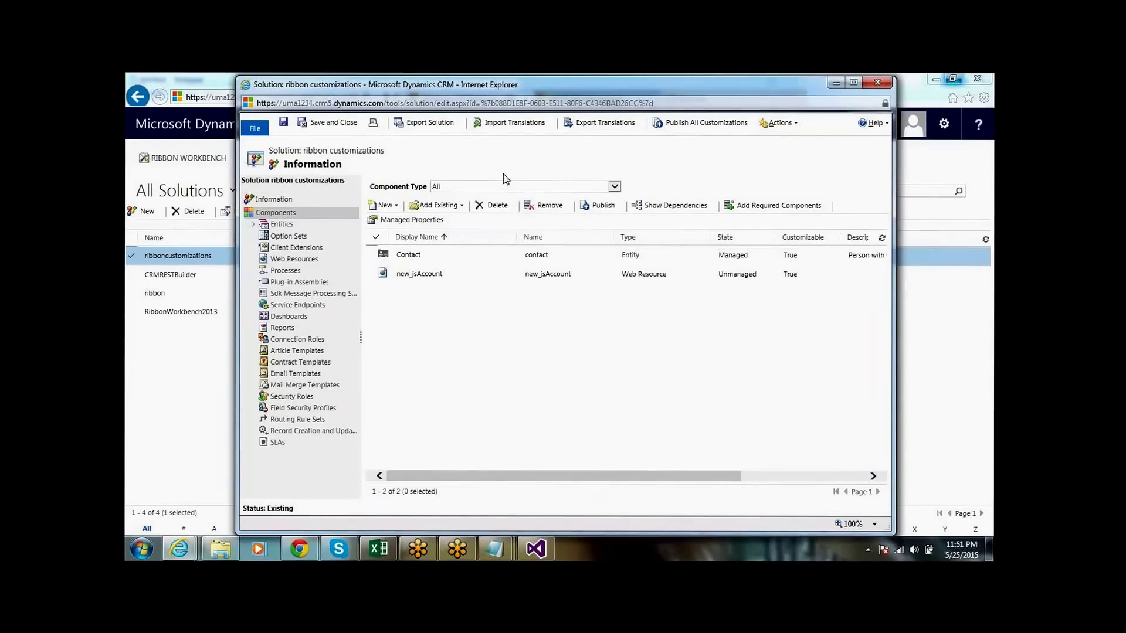
Relaunch the Ribbon Workbench from the All Solutions page and load the ribboncustomizations solution in a maximized window.
left_click_drag(588, 87, 543, 191)
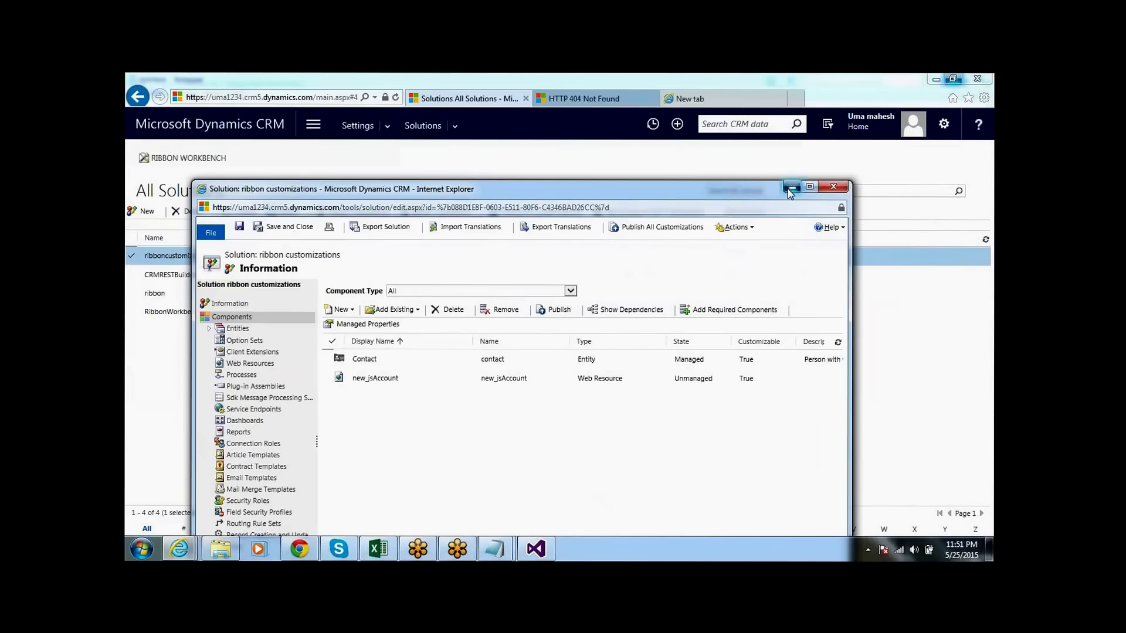
left_click(791, 188)
left_click(189, 158)
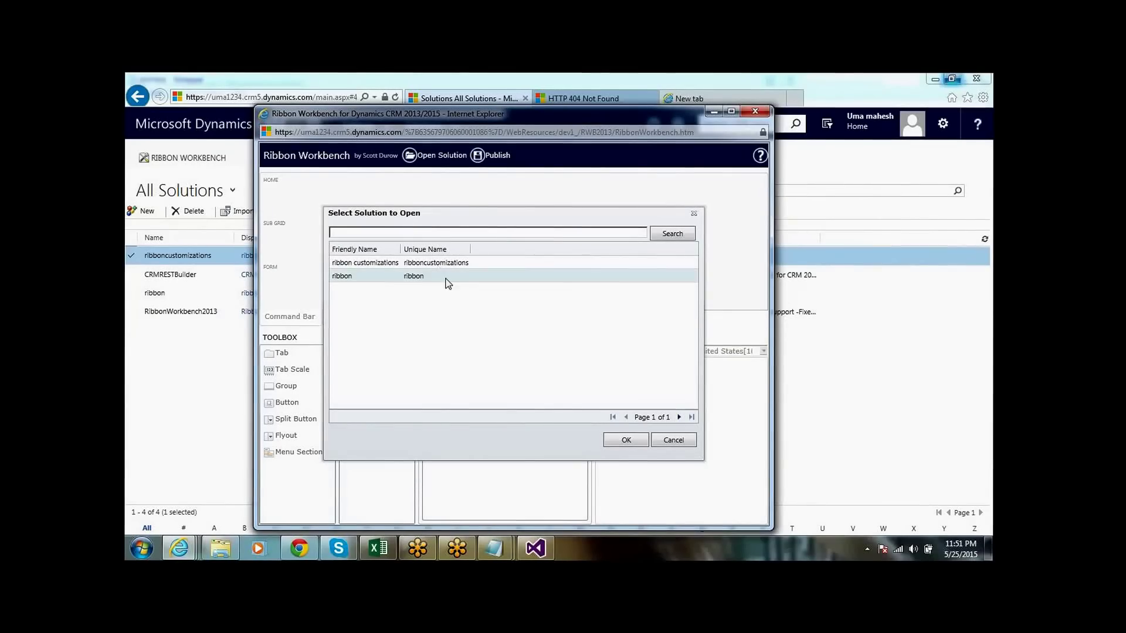
left_click(449, 265)
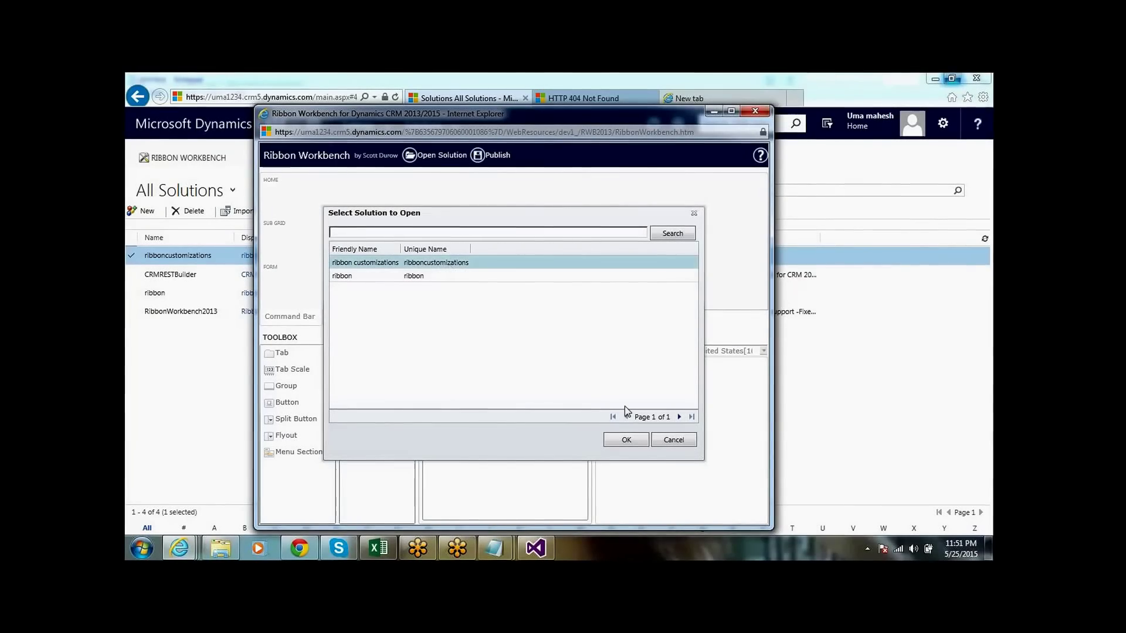
left_click(626, 442)
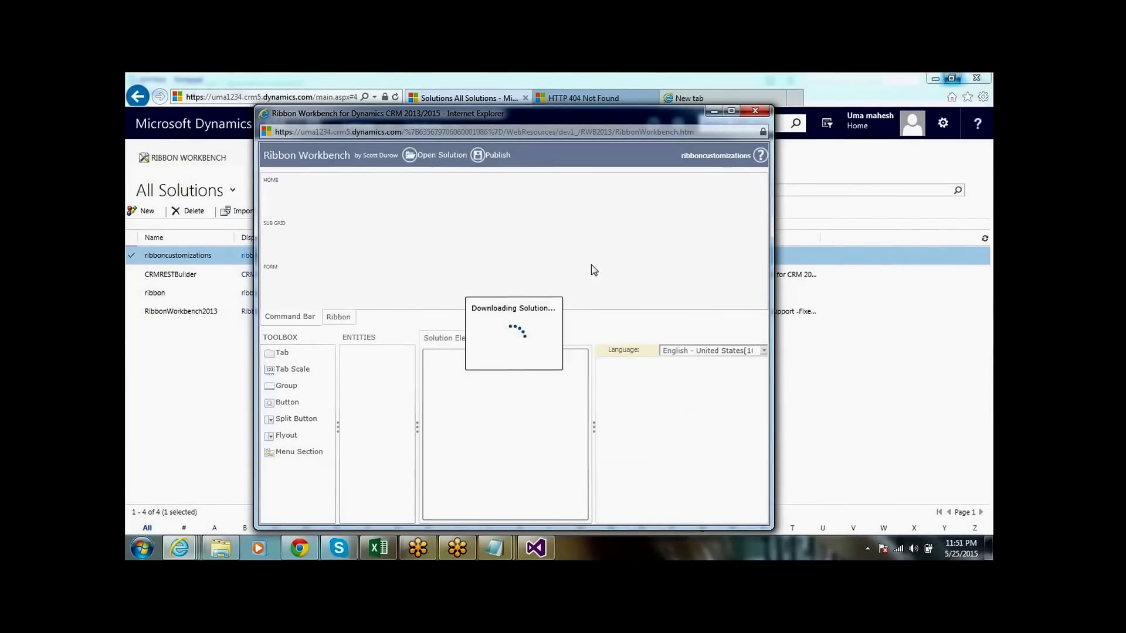
left_click(729, 111)
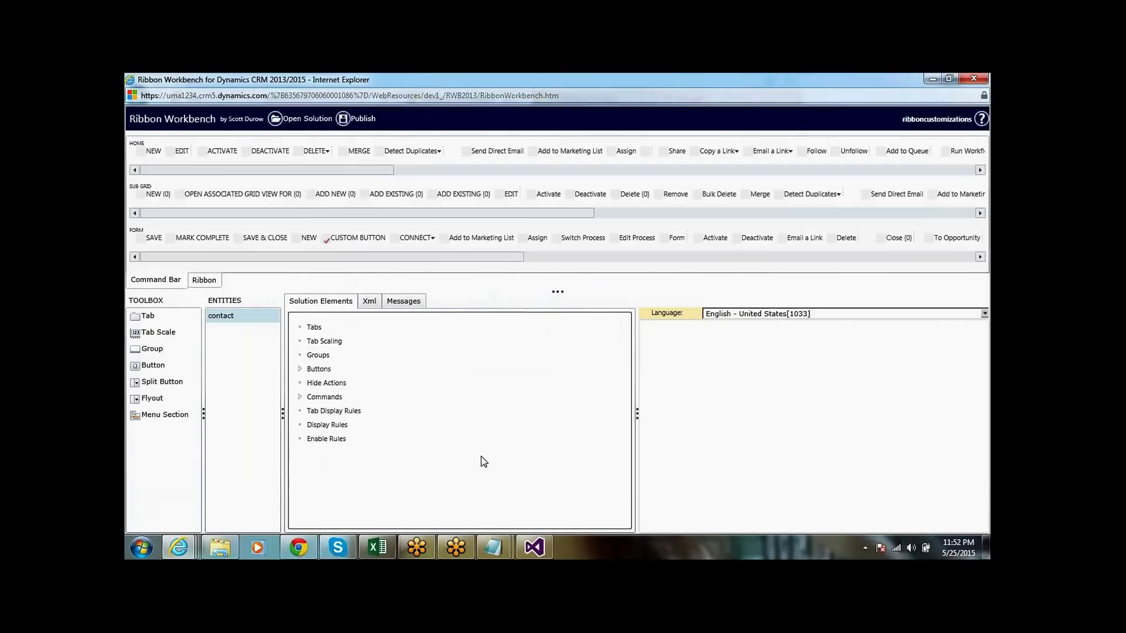
left_click(317, 402)
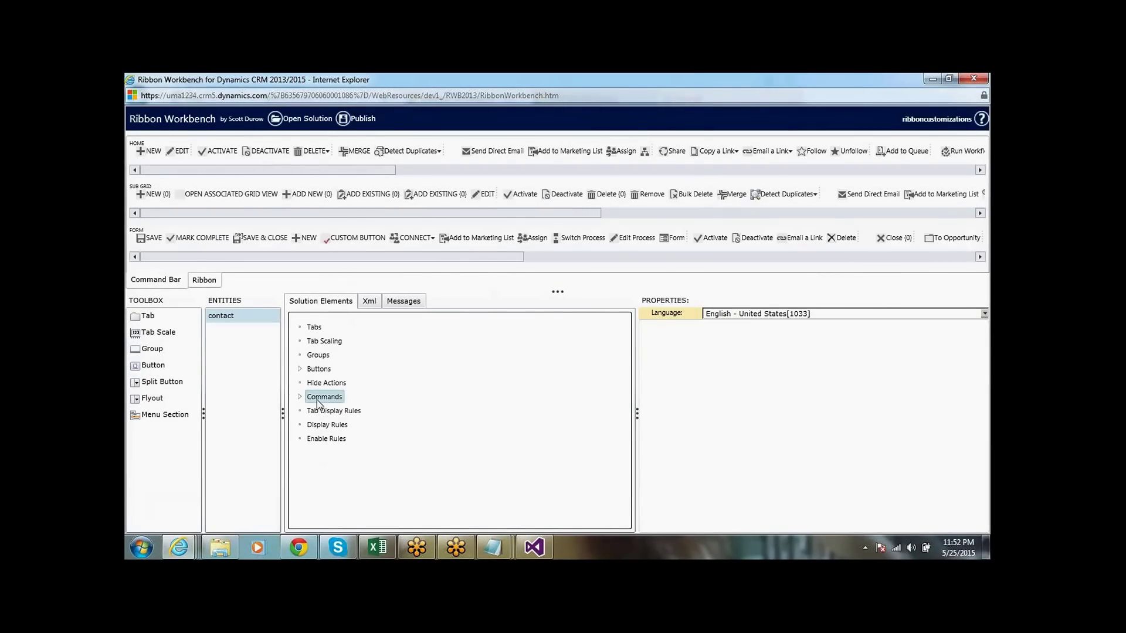
left_click(339, 239)
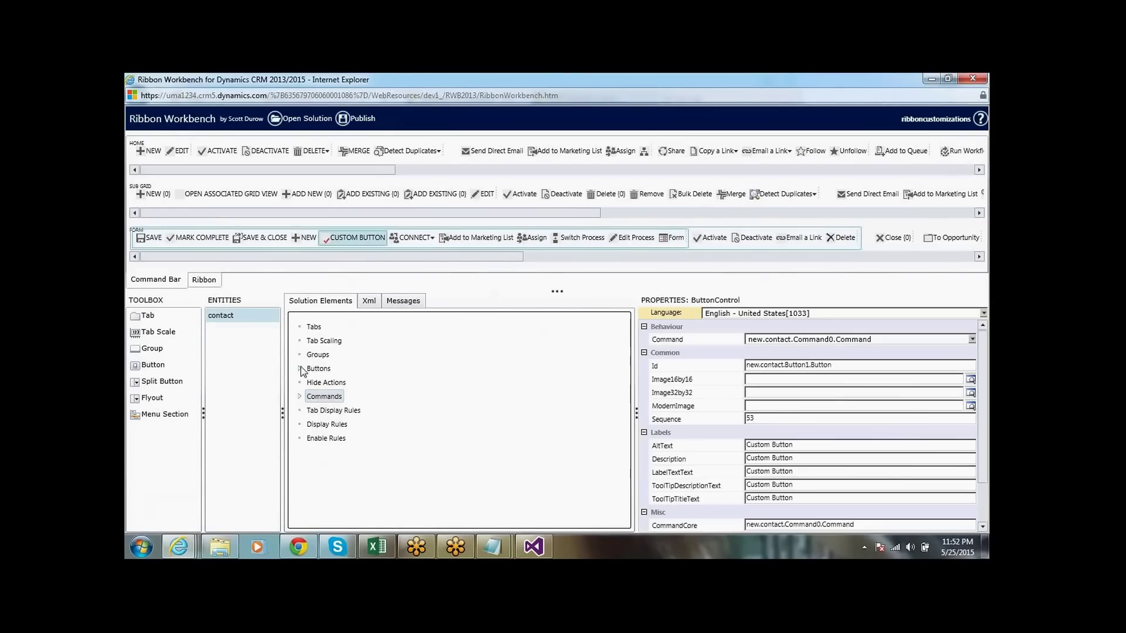
left_click(300, 398)
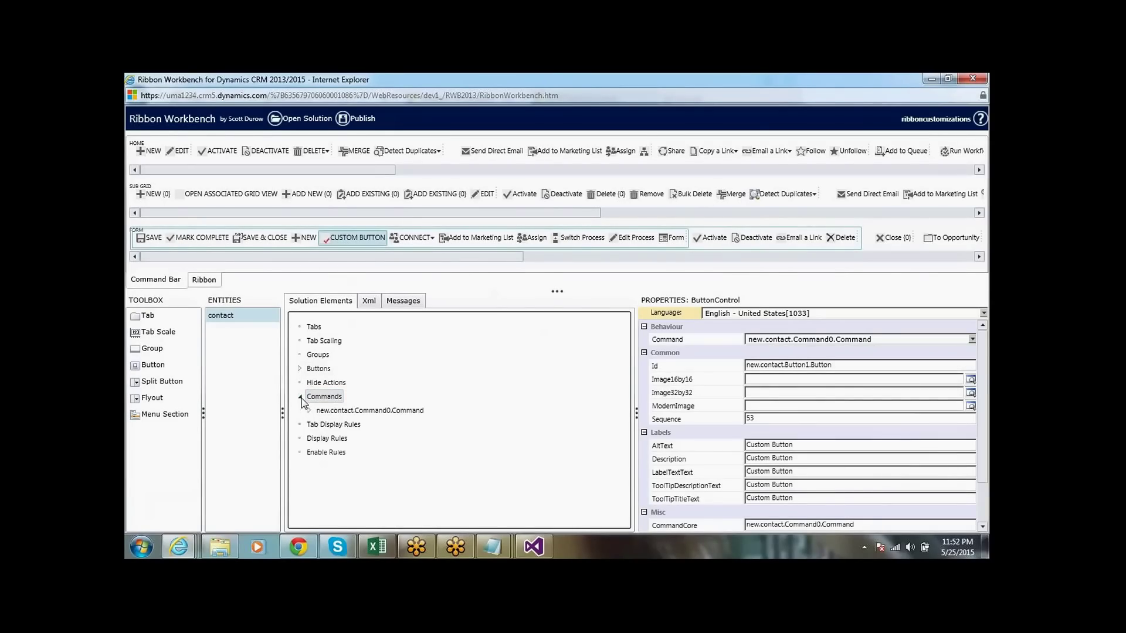
double_click(344, 412)
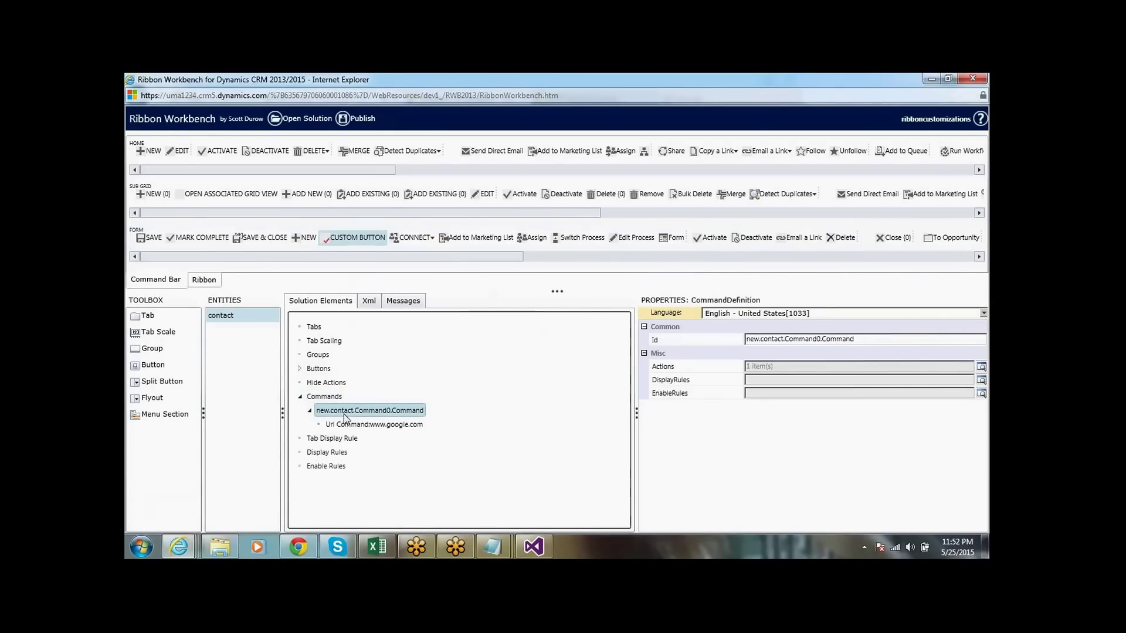
left_click(980, 367)
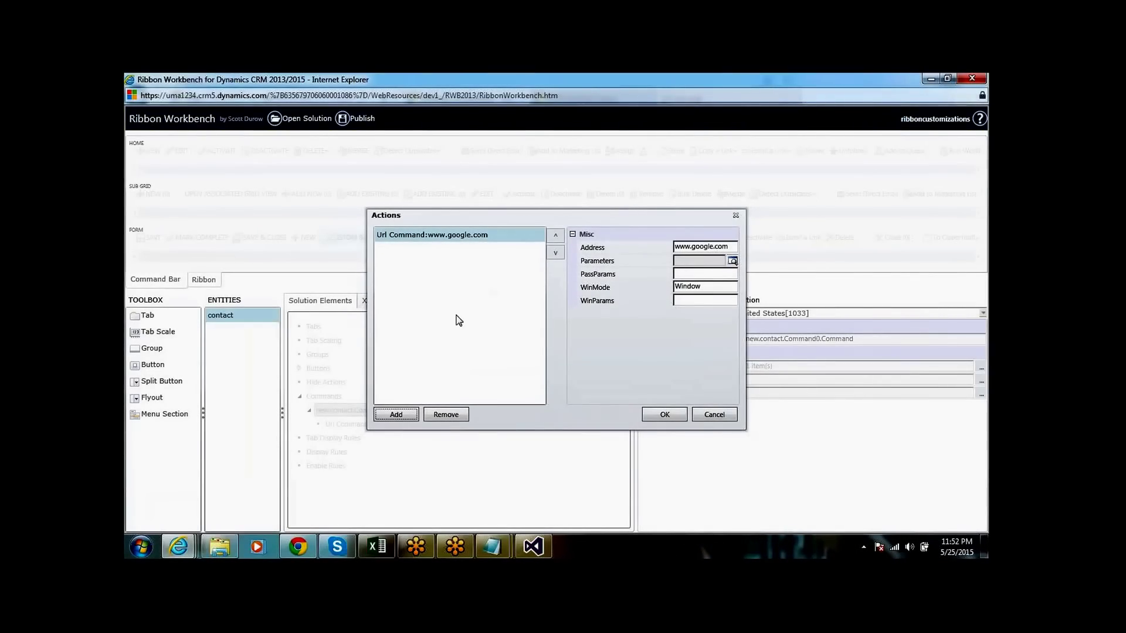
left_click(447, 415)
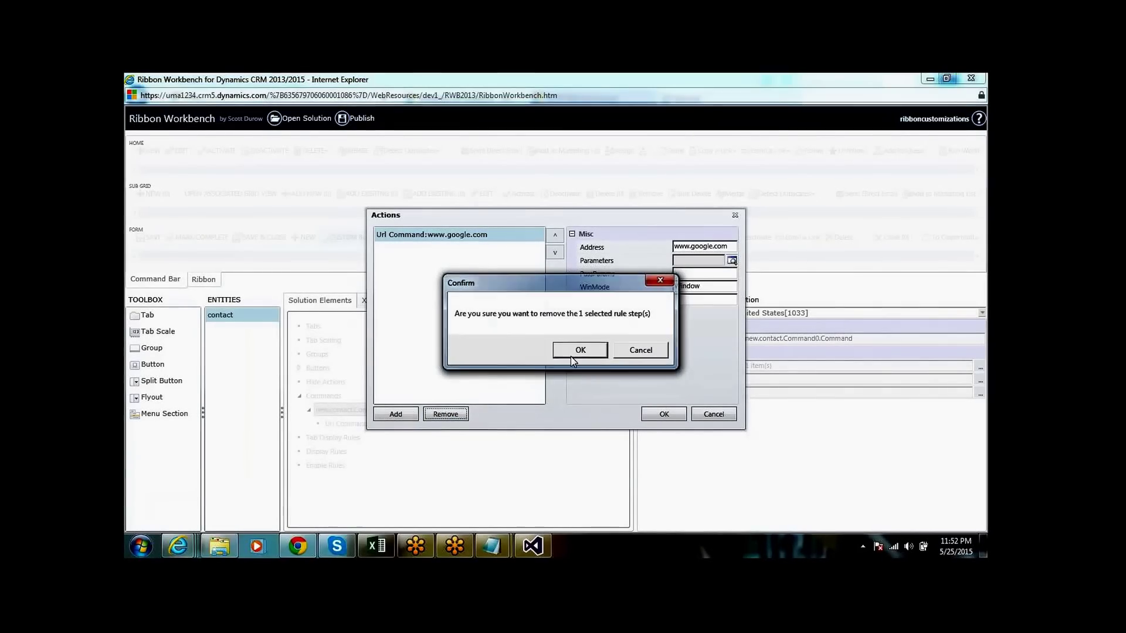
left_click(580, 350)
Add a Javascript Function Action to the custom button's command with the function name button.
left_click(401, 415)
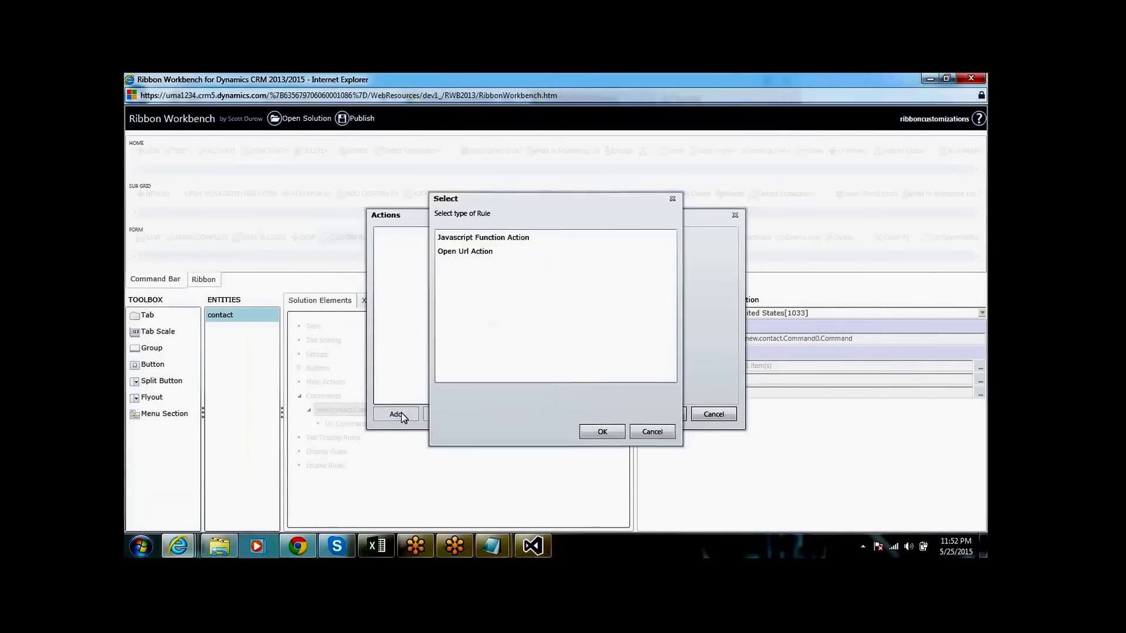
left_click(529, 238)
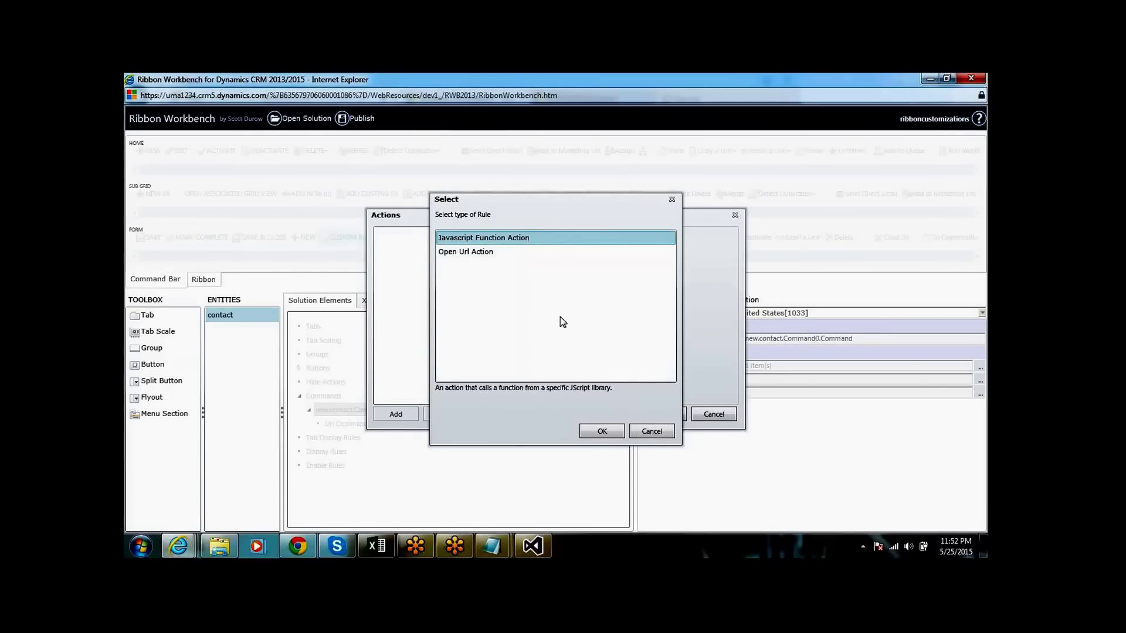
left_click(601, 431)
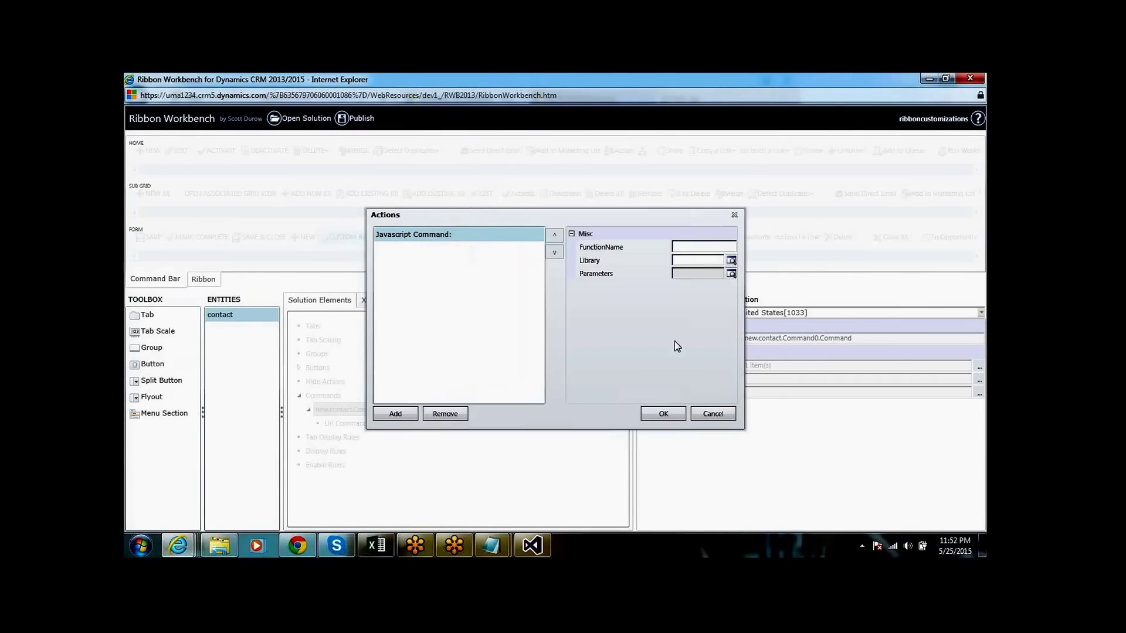
left_click(722, 246)
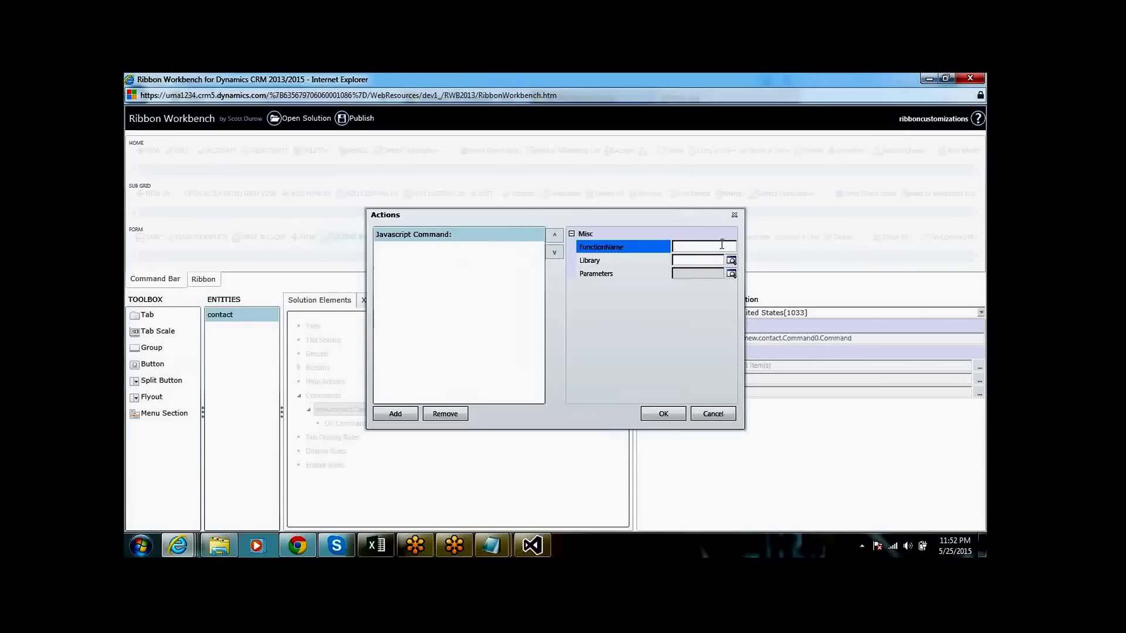
type("button")
Select the JSAccount web resource as the action's library, accept the command's actions, and publish the solution.
left_click(731, 261)
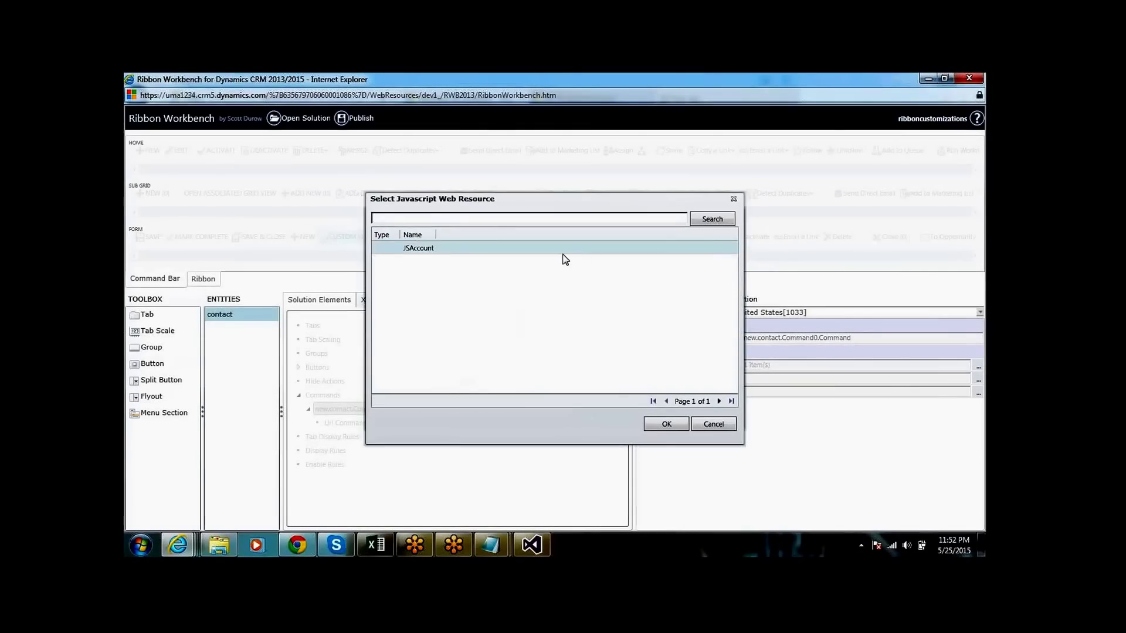
left_click(559, 252)
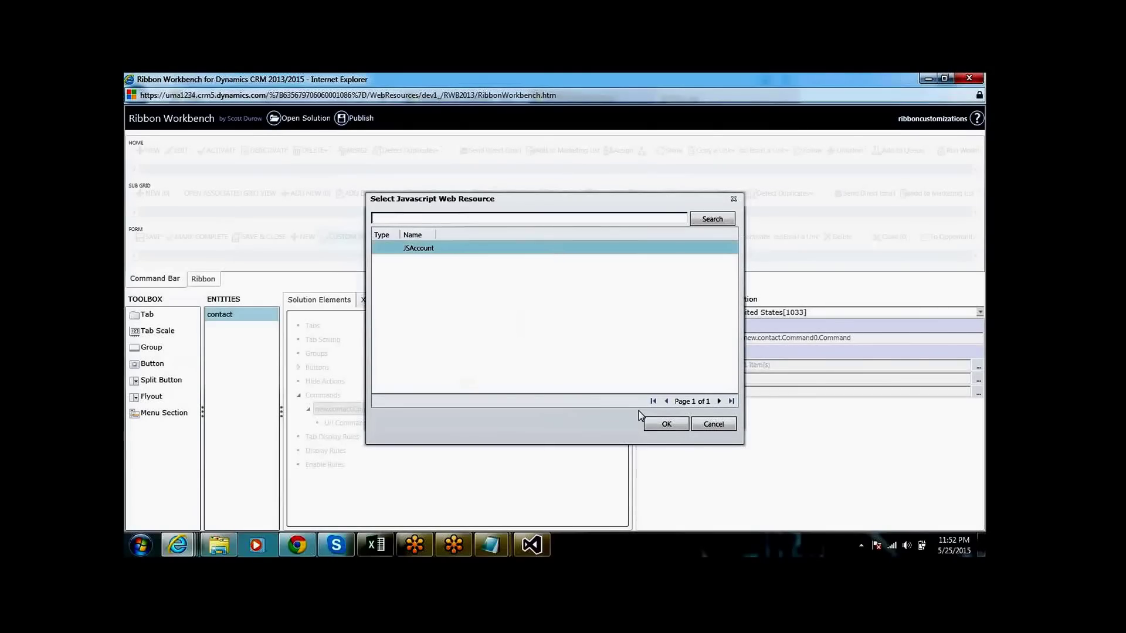
left_click(665, 424)
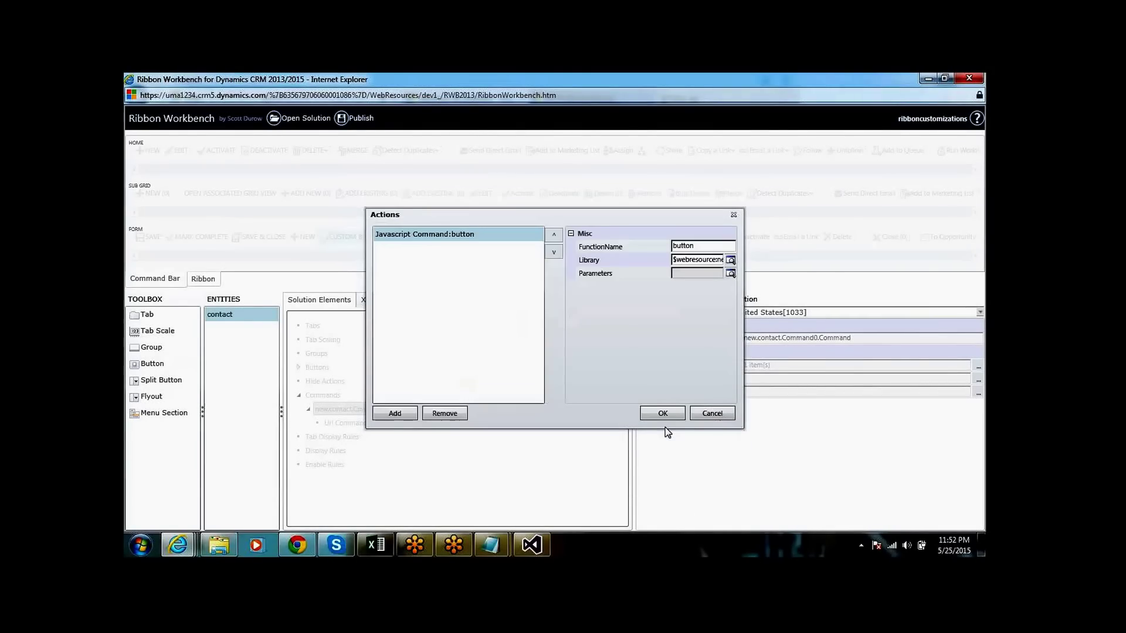
left_click(663, 414)
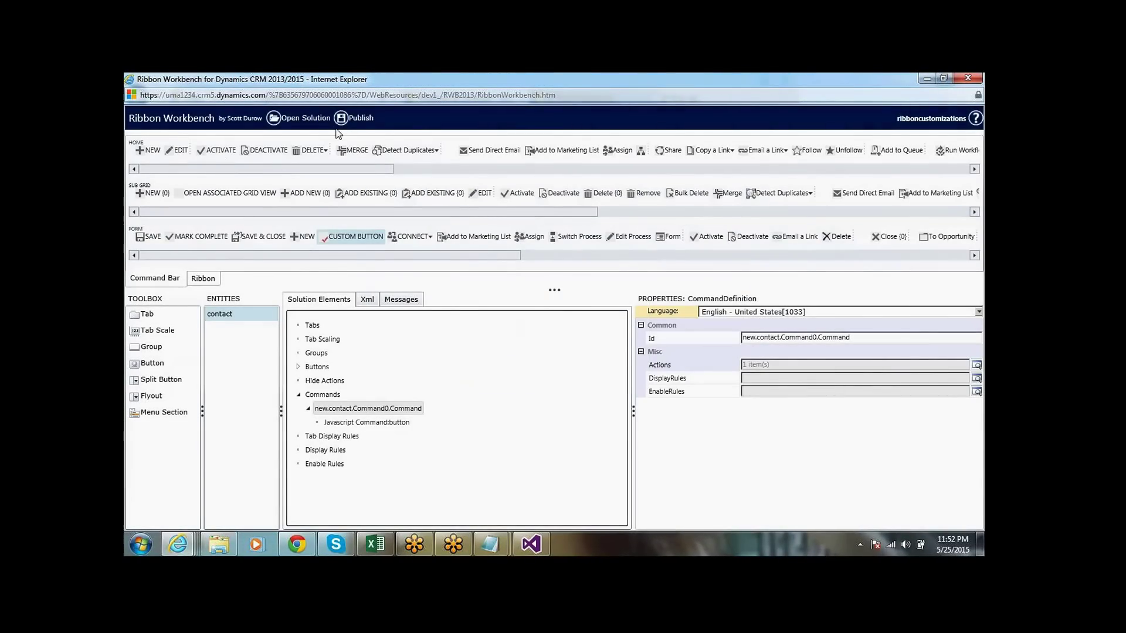
left_click(362, 120)
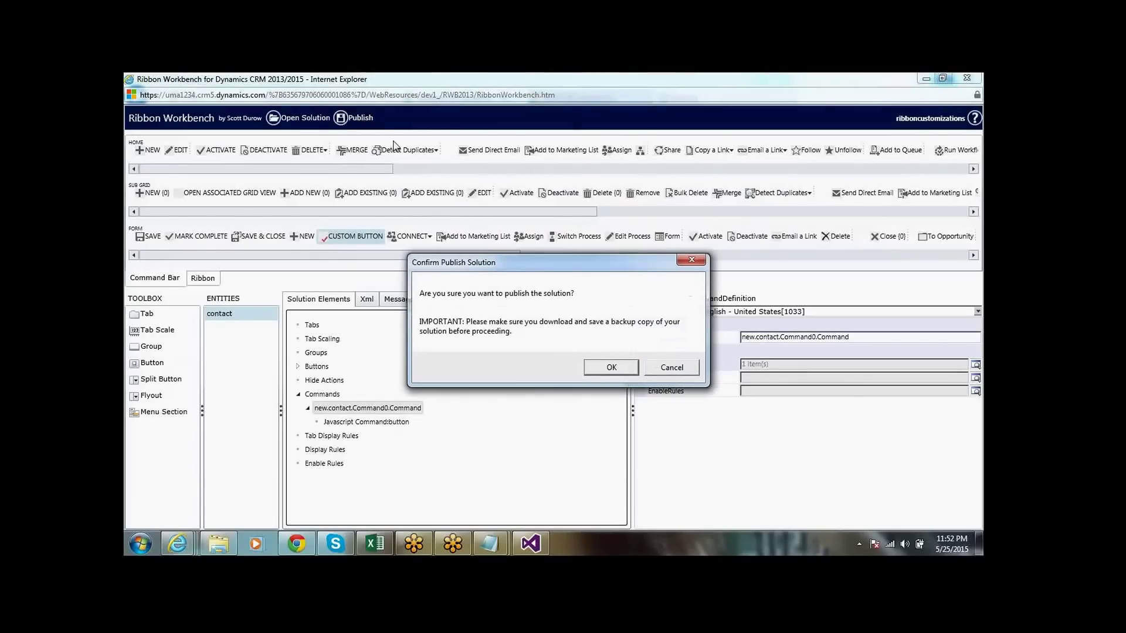
left_click(609, 368)
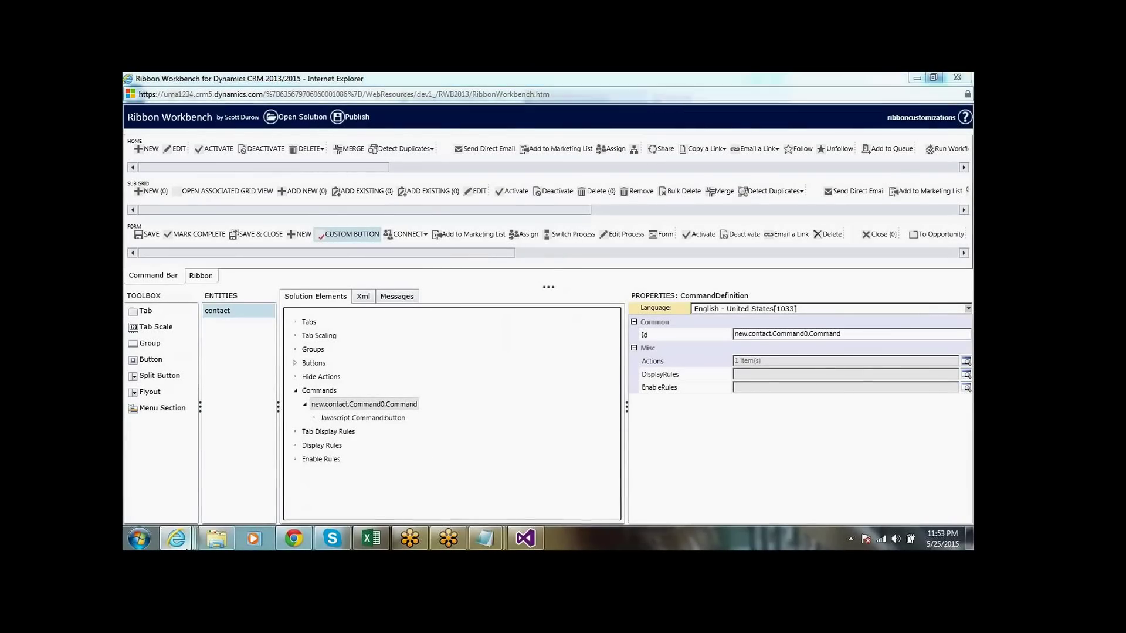
Switch to the Dynamics CRM browser window, go to Contacts in the Service area, and start a new contact record.
mouse_move(185, 546)
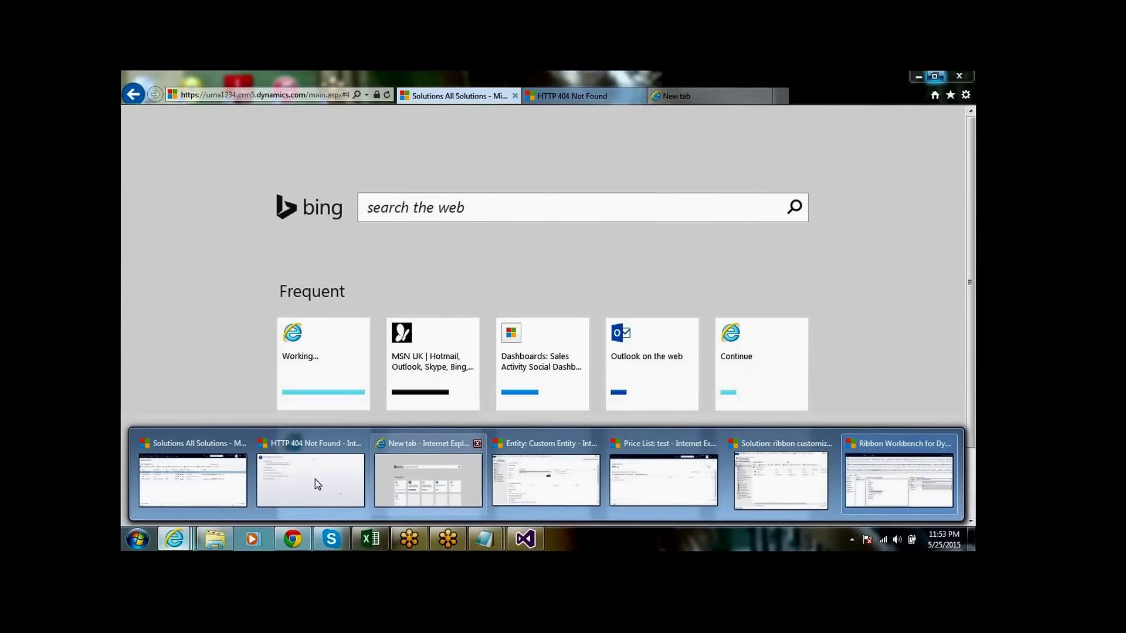
left_click(193, 478)
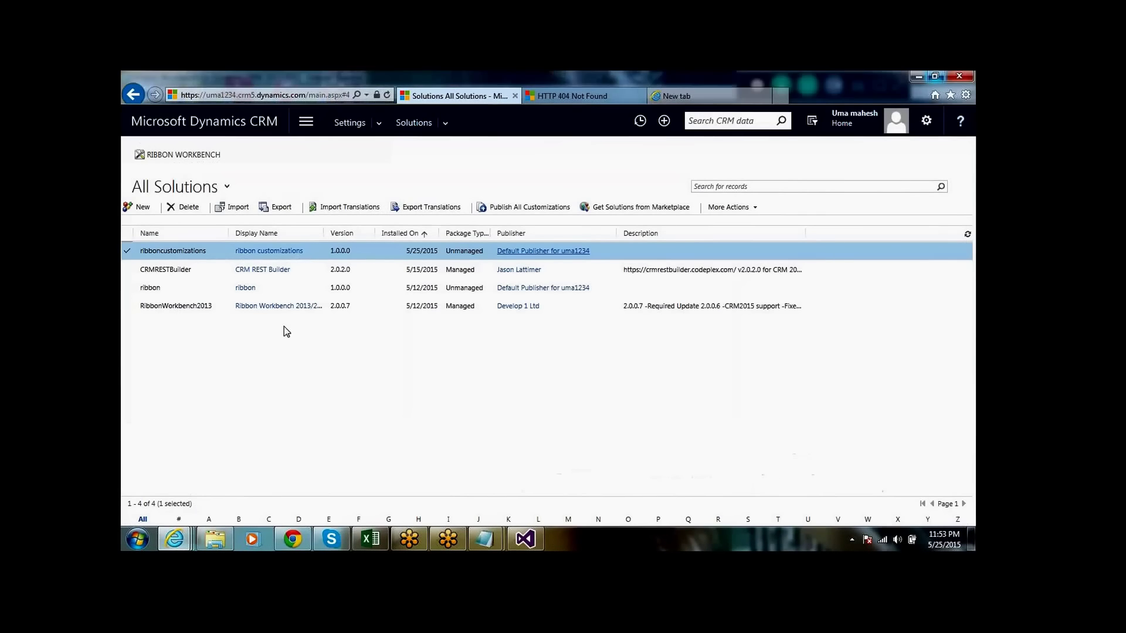
left_click(304, 117)
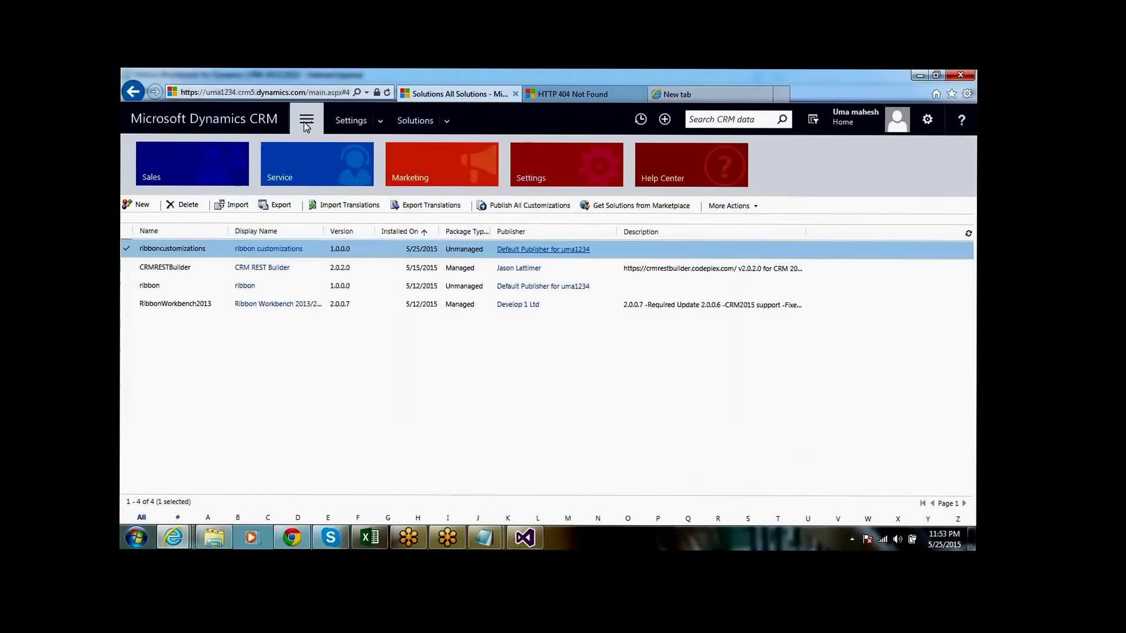
left_click(318, 171)
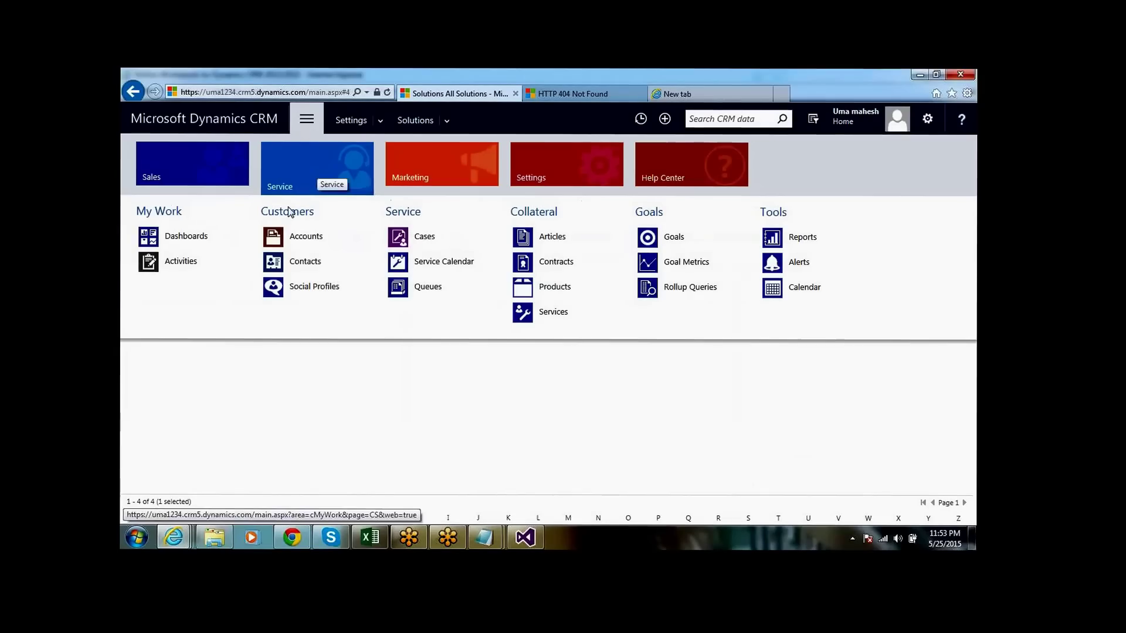
left_click(300, 262)
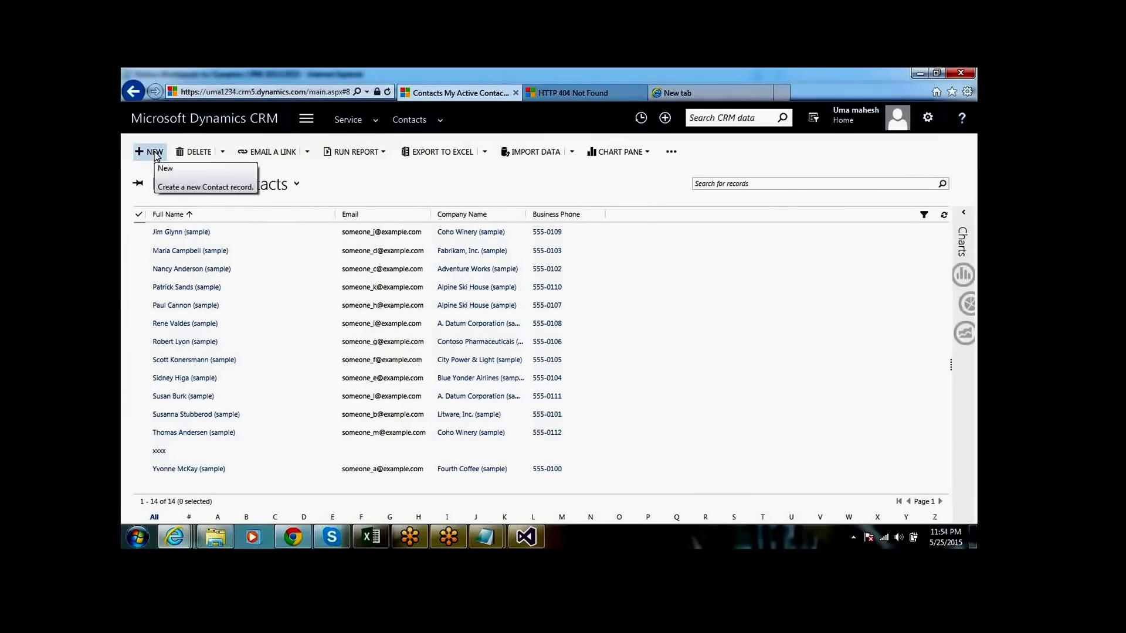
left_click(155, 152)
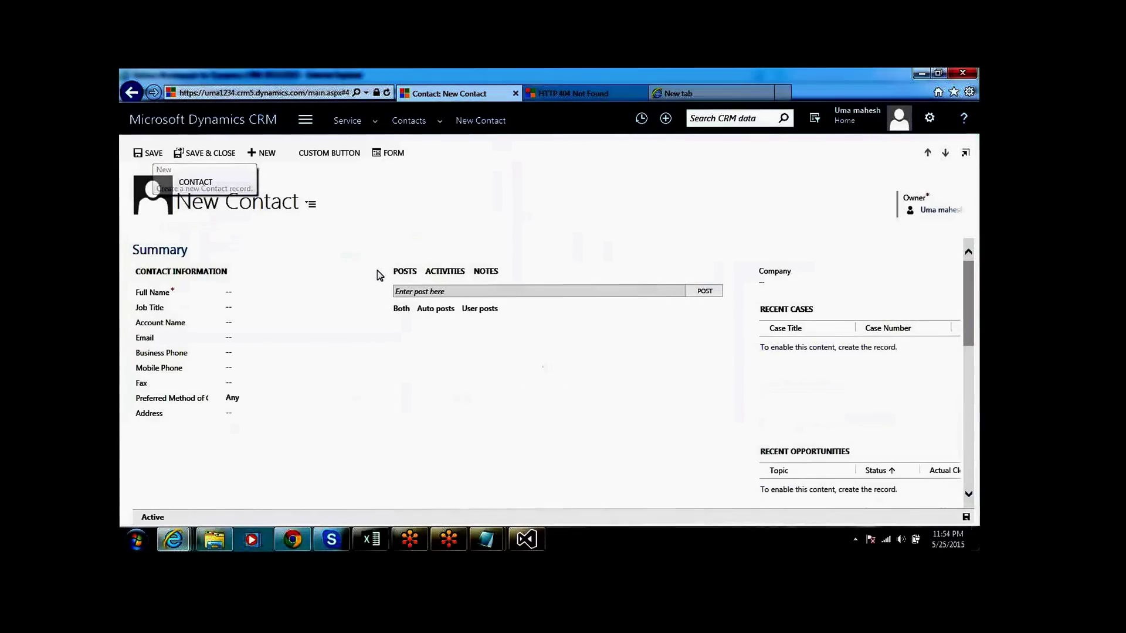
Test the Custom Button on the new contact form and dismiss the alert.
left_click(336, 155)
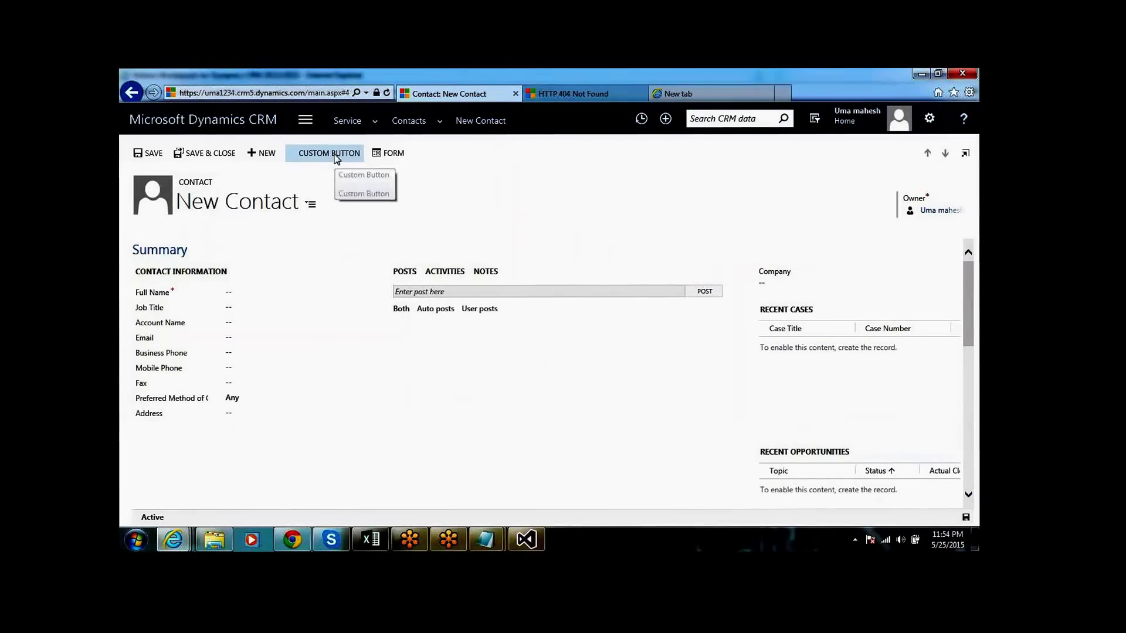
left_click(336, 156)
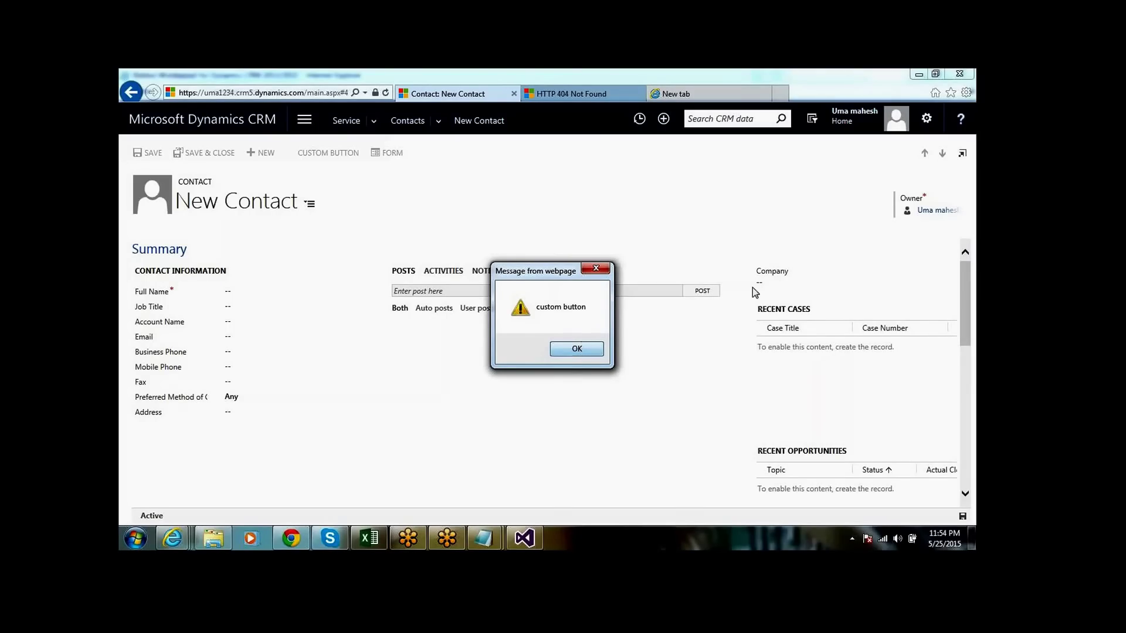
left_click(589, 356)
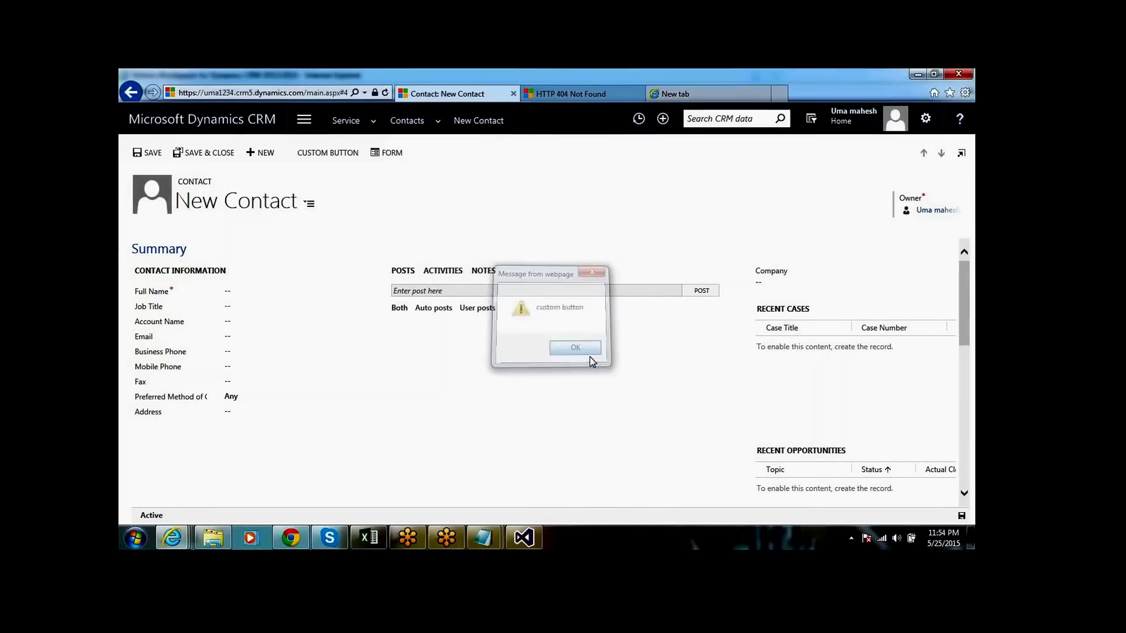